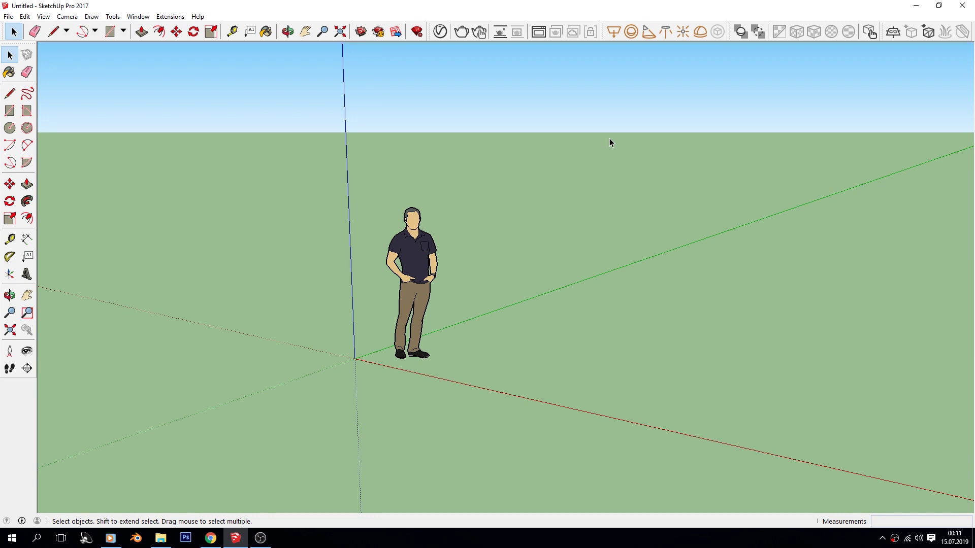
Check the billboard image search, then preview the tabela sign design and the img_5046 billboard photo.
click(210, 537)
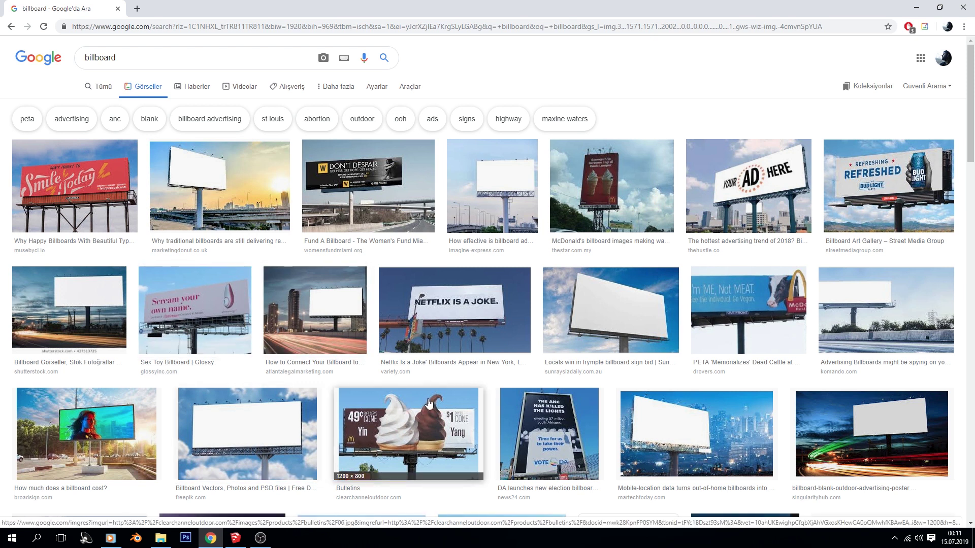
click(917, 7)
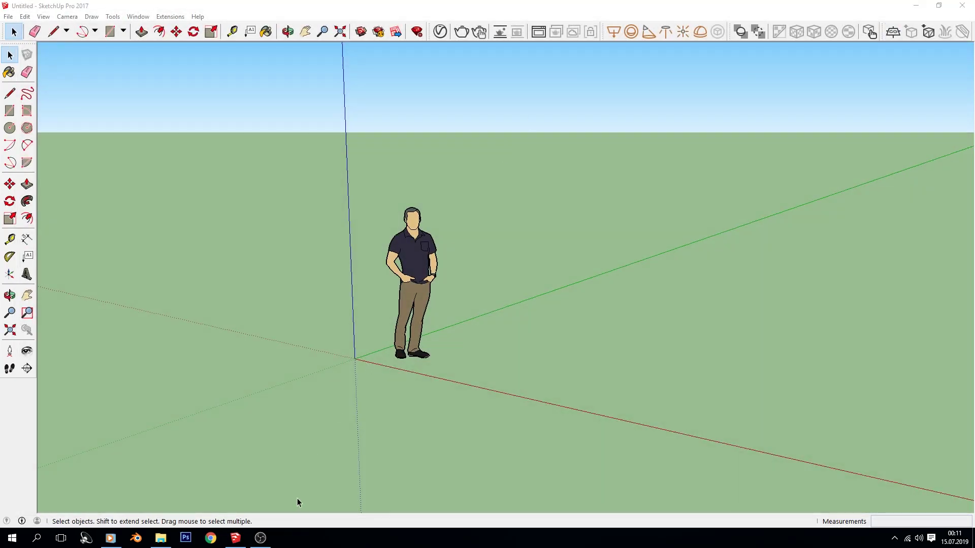
click(160, 538)
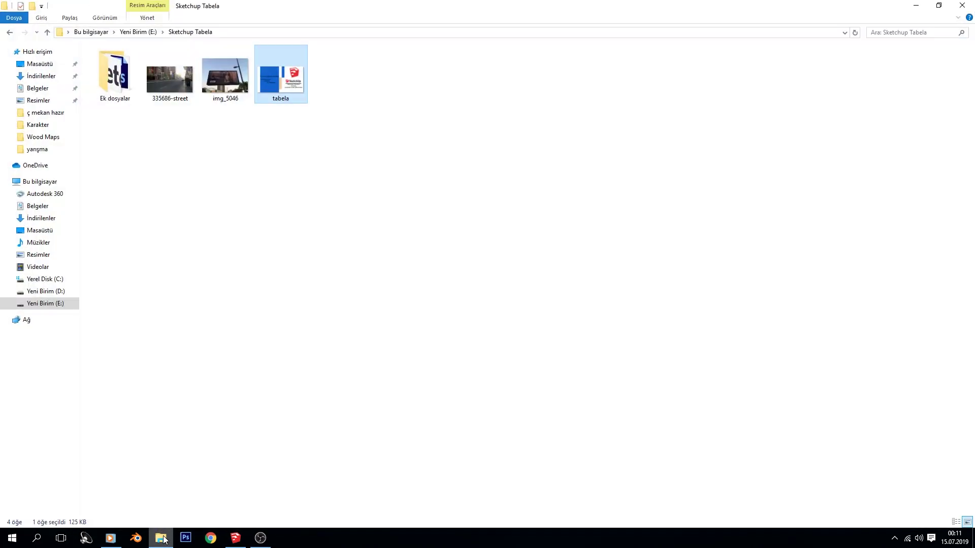
double_click(275, 79)
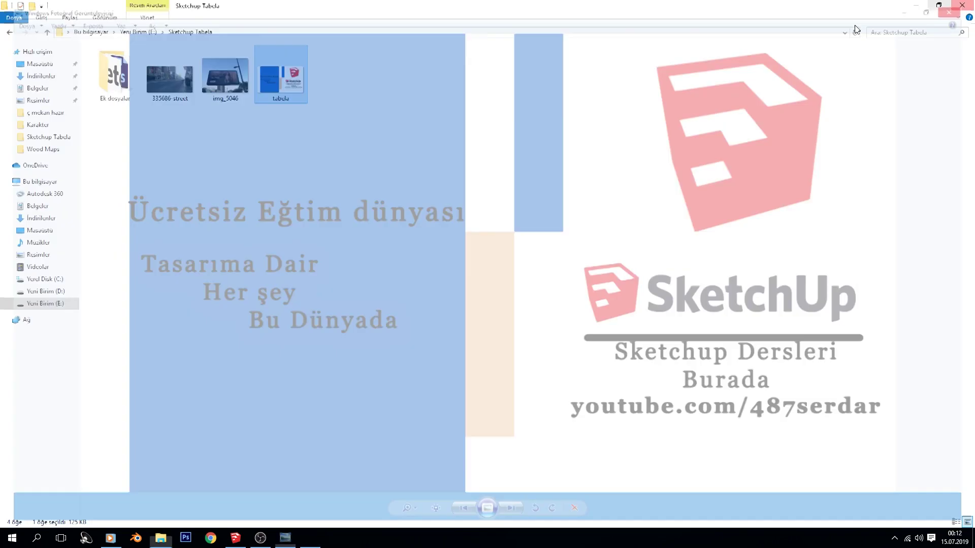
click(962, 8)
double_click(213, 100)
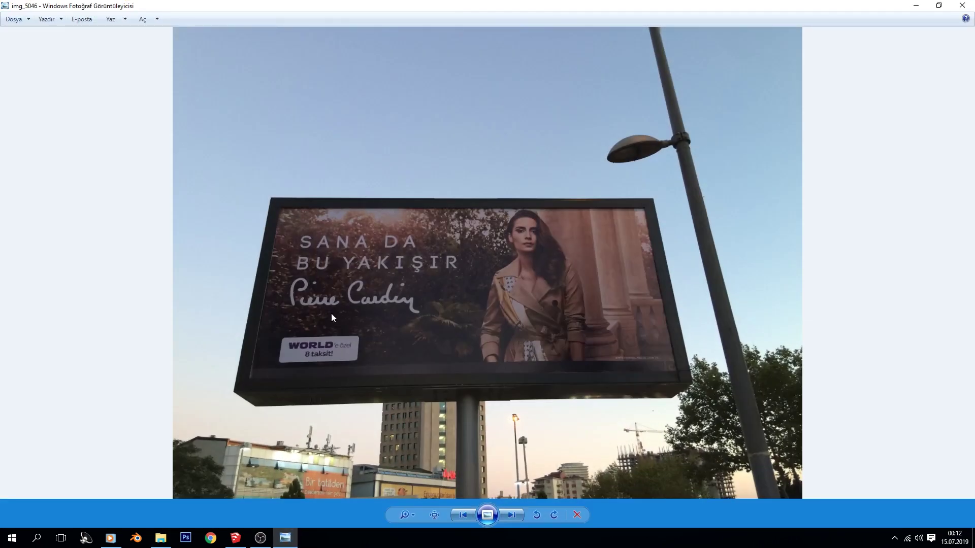
click(962, 6)
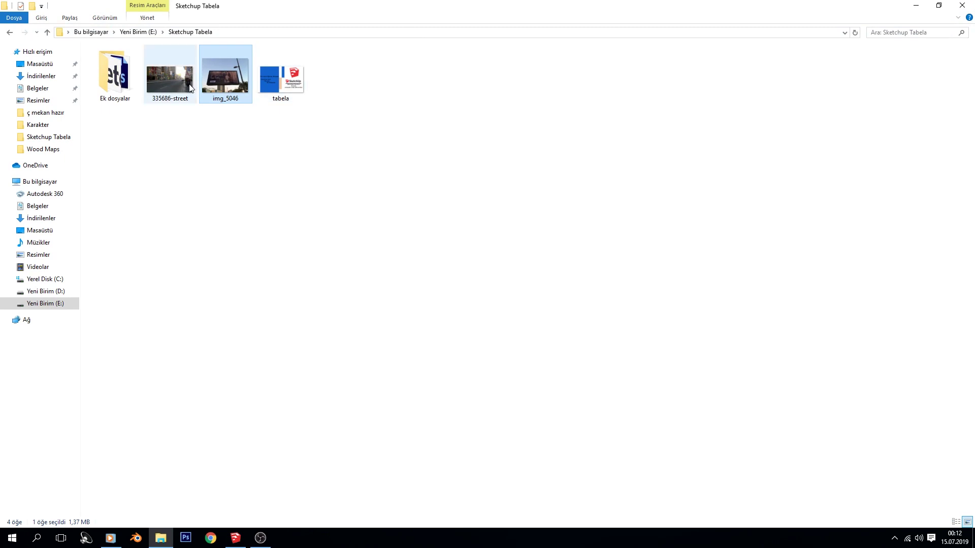
Preview the 335686-street photo, zooming in and out, then return to the empty SketchUp model.
double_click(171, 81)
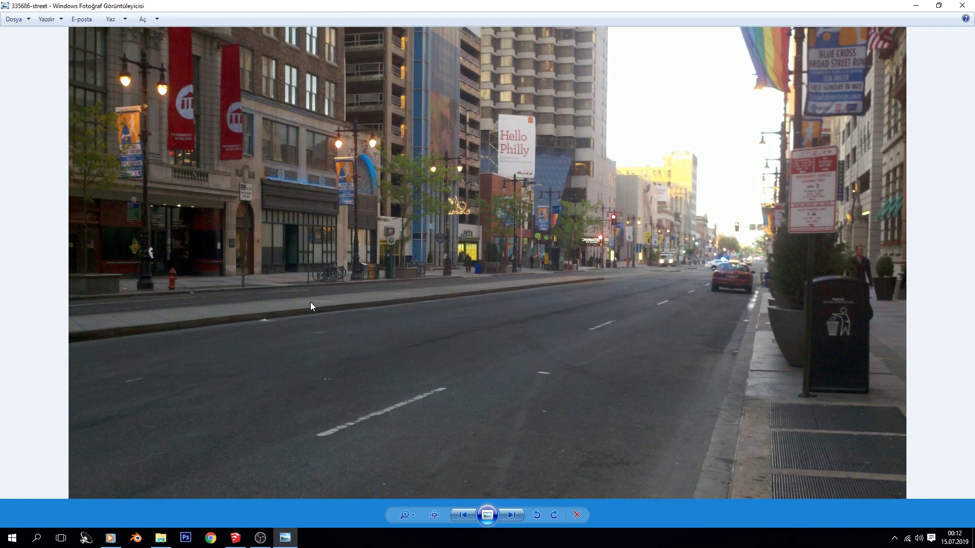
scroll(312, 306, up, 1)
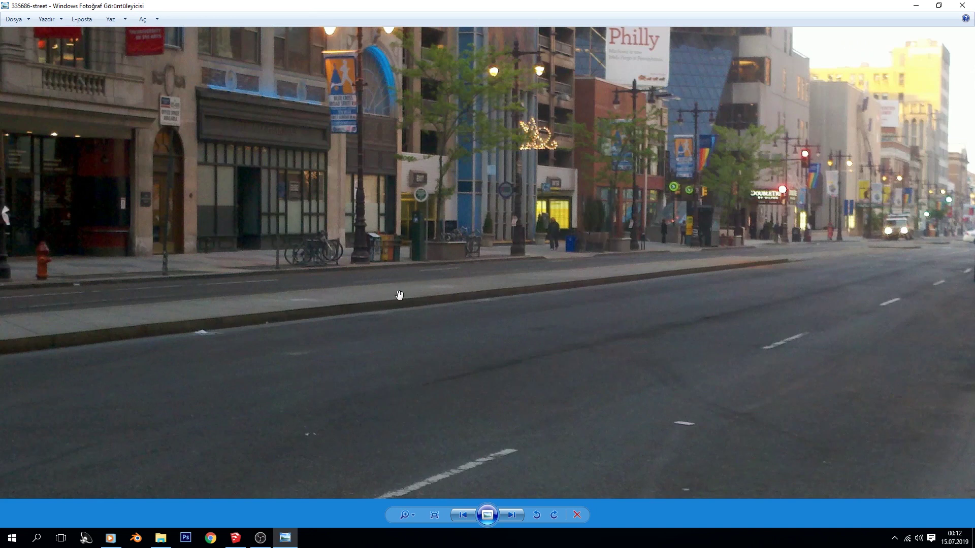
scroll(443, 291, down, 1)
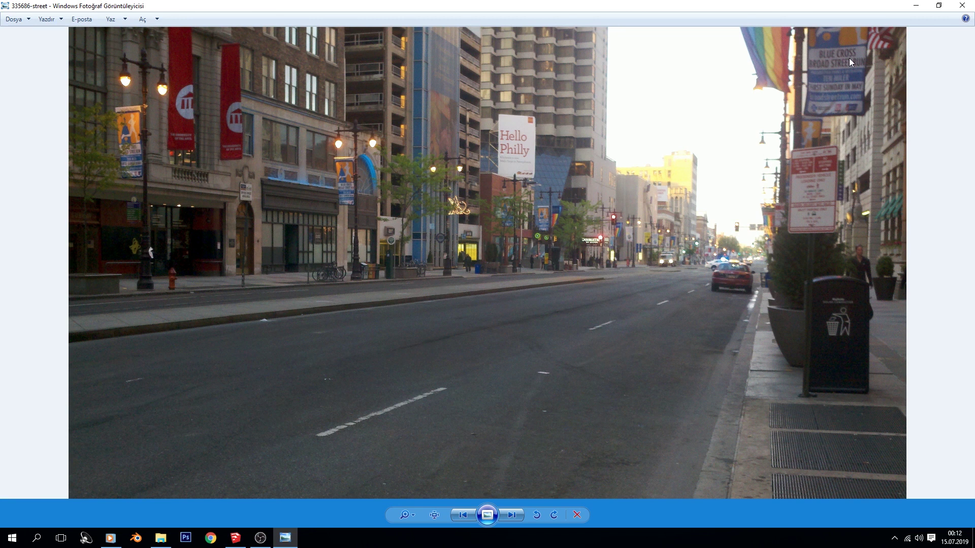
click(960, 5)
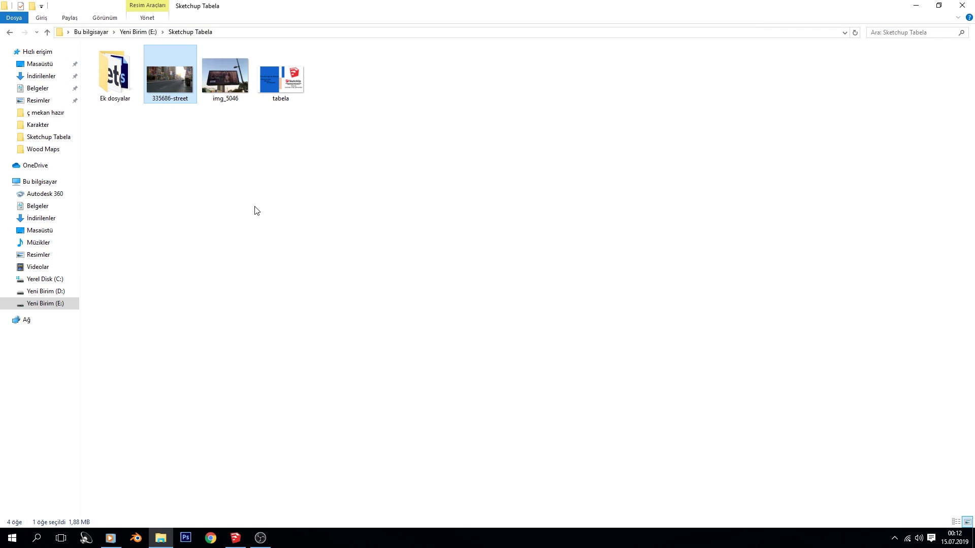
click(236, 538)
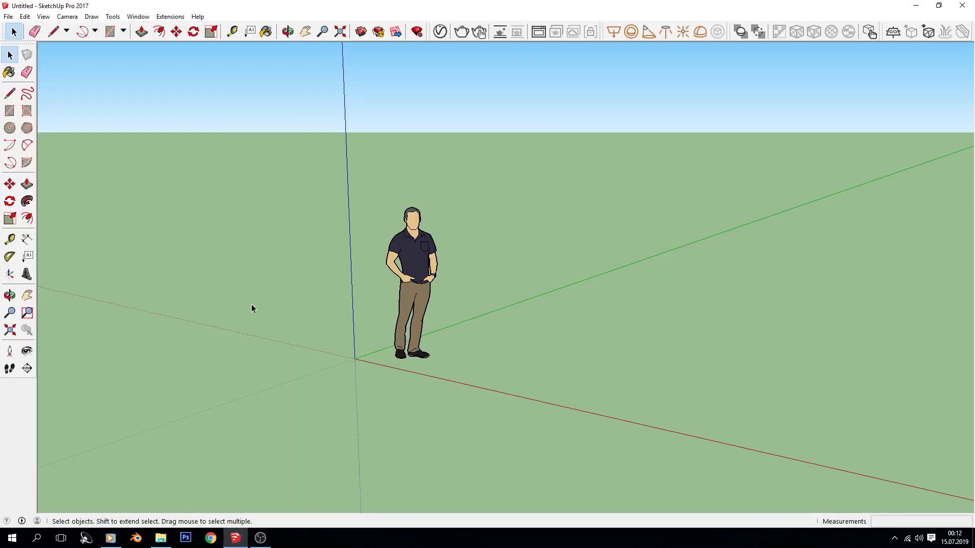
Set Model Info units to Decimal format in centimetres with 0cm precision.
key(alt+f)
key(Escape)
click(9, 17)
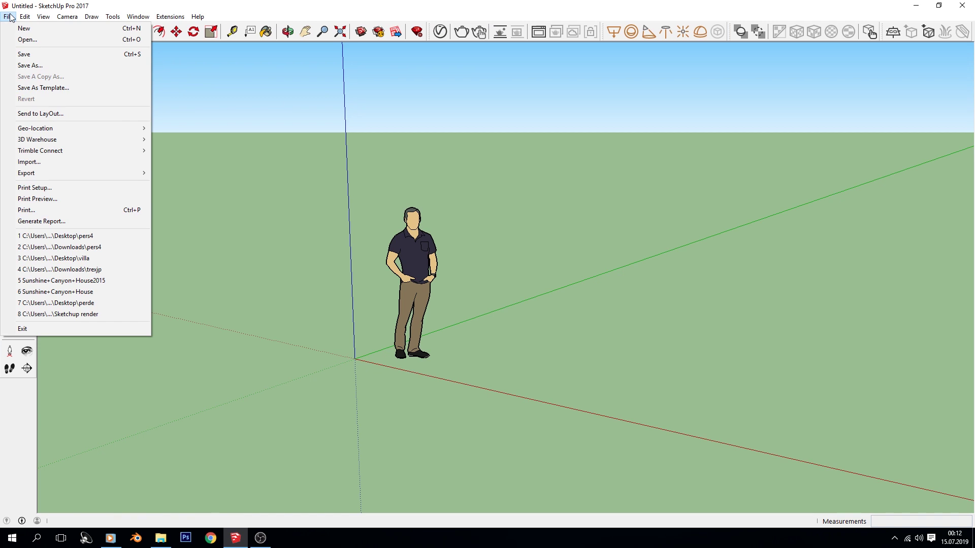
click(10, 17)
click(129, 17)
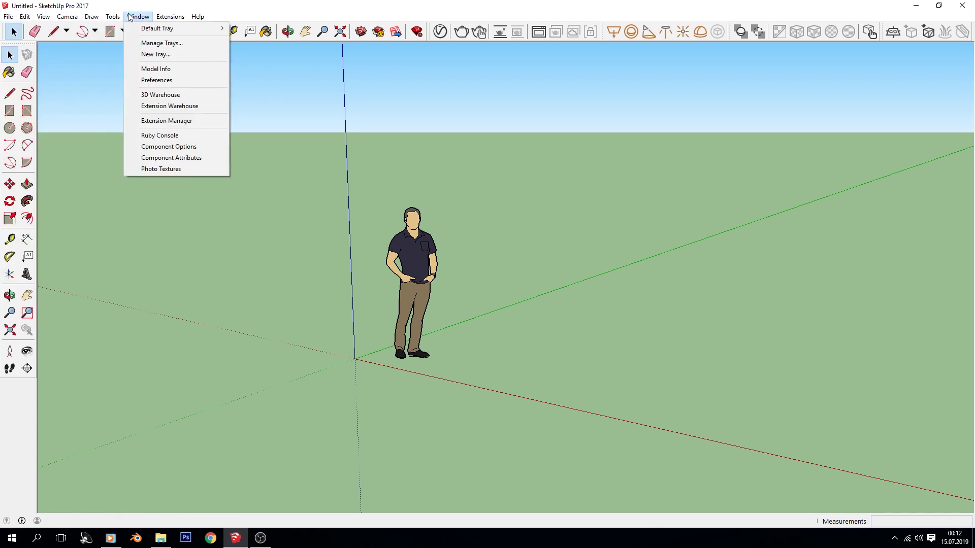
click(156, 69)
click(146, 63)
click(127, 75)
click(137, 85)
click(175, 63)
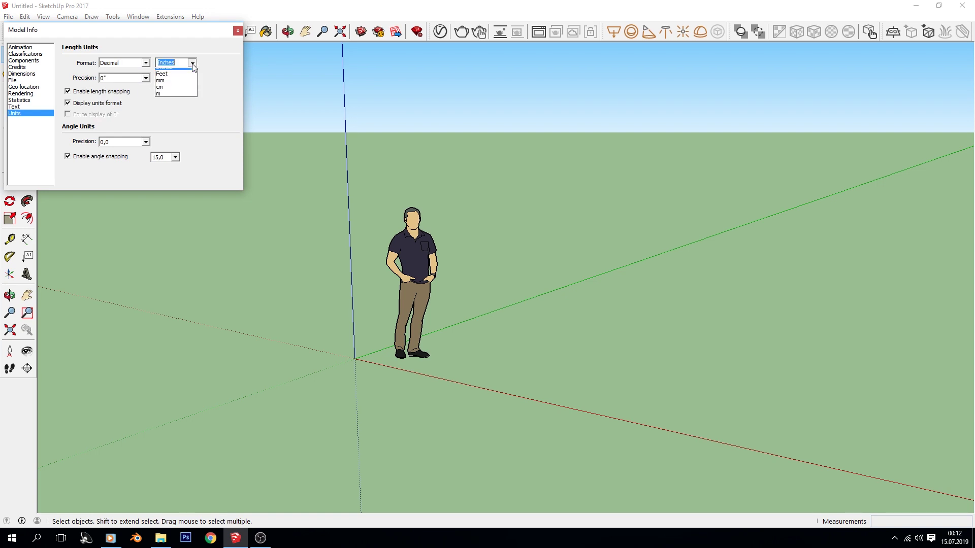
click(170, 90)
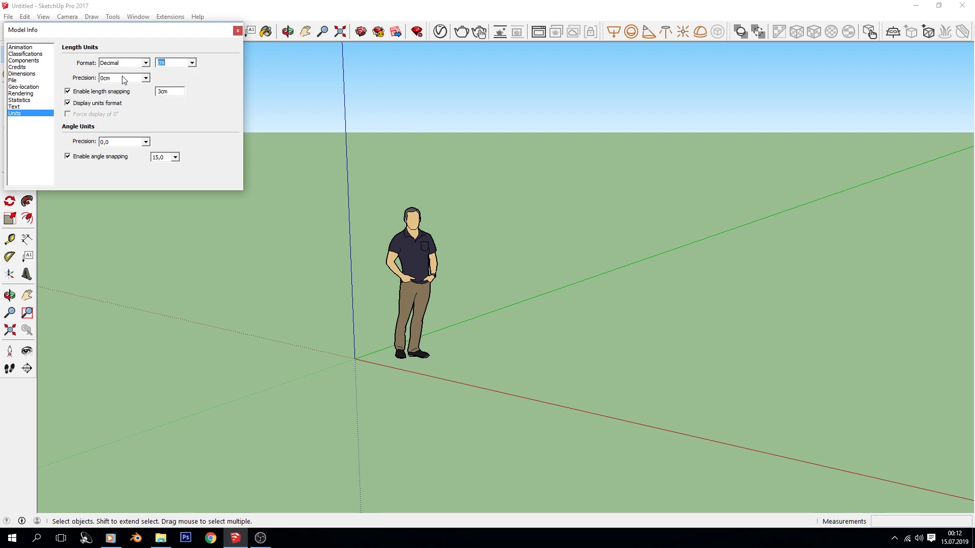
click(237, 31)
click(9, 18)
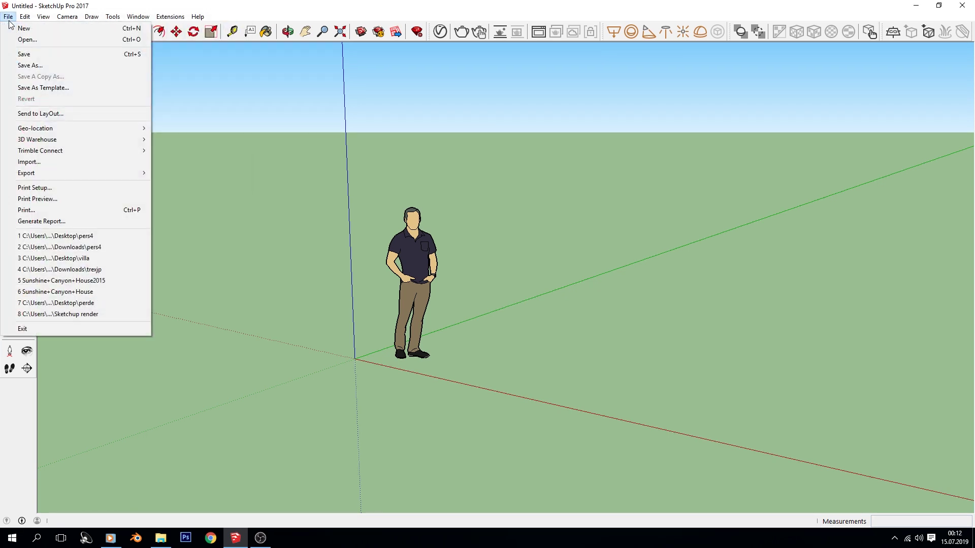
Import 335686-street from E:\Sketchup Tabela as a New Matched Photo.
click(114, 162)
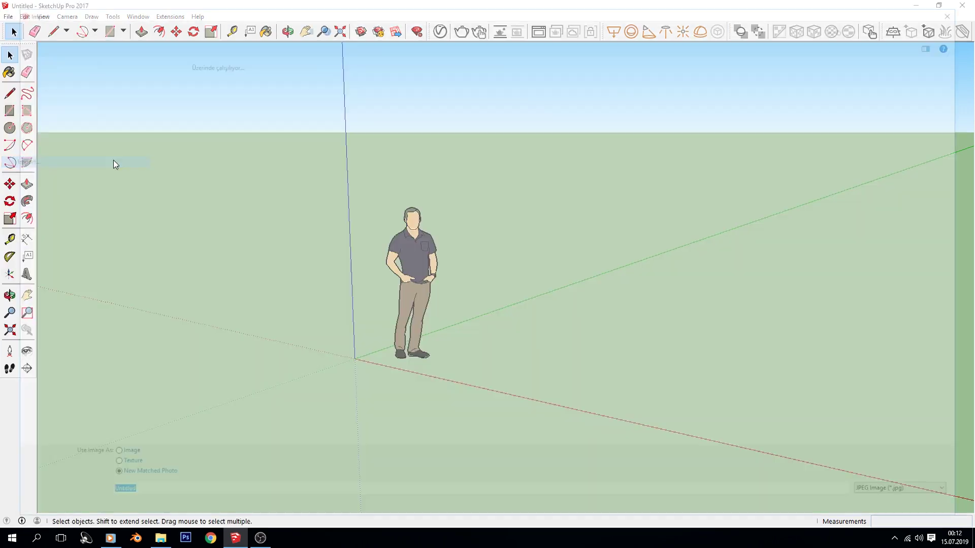
click(145, 24)
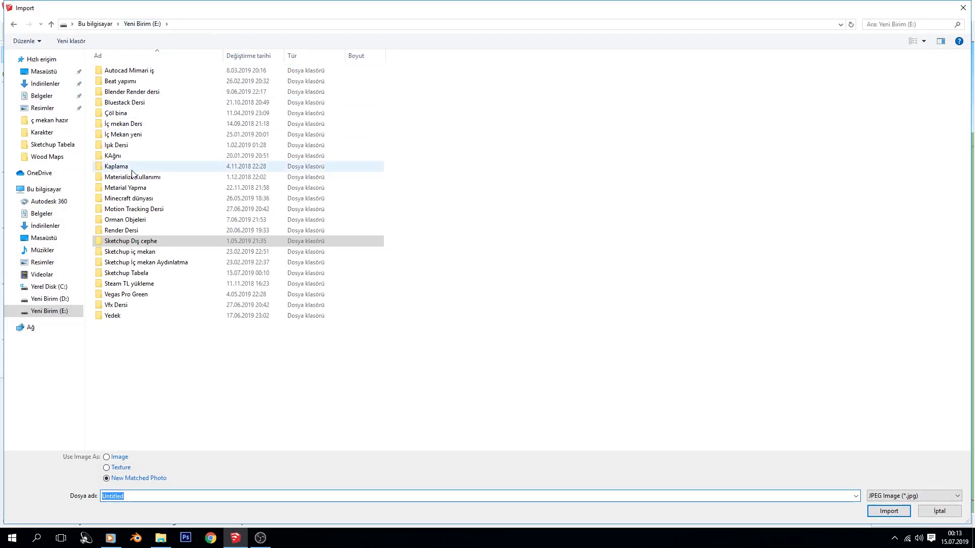
double_click(142, 273)
double_click(168, 87)
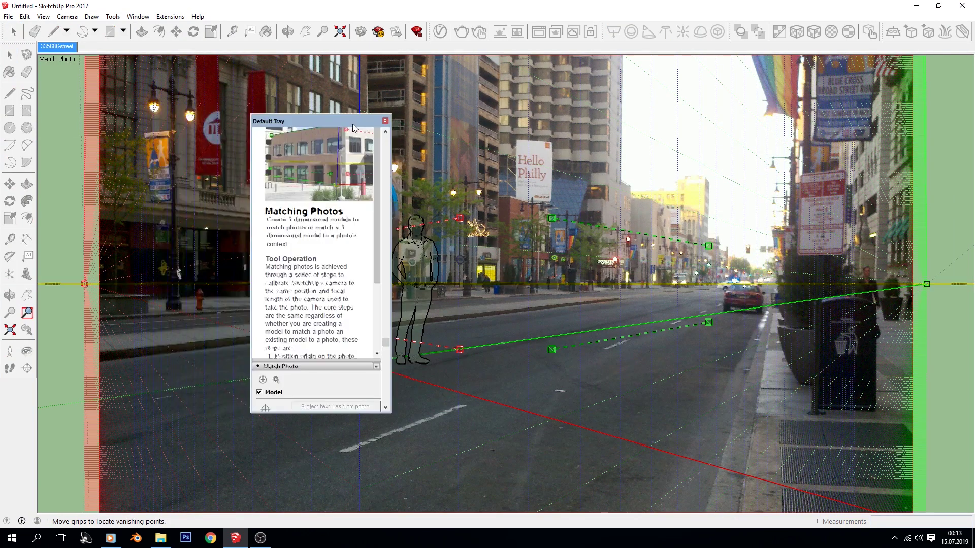
Close the help panel and align the two red bars with the kerb and lane marking.
drag(353, 128, 656, 127)
click(652, 121)
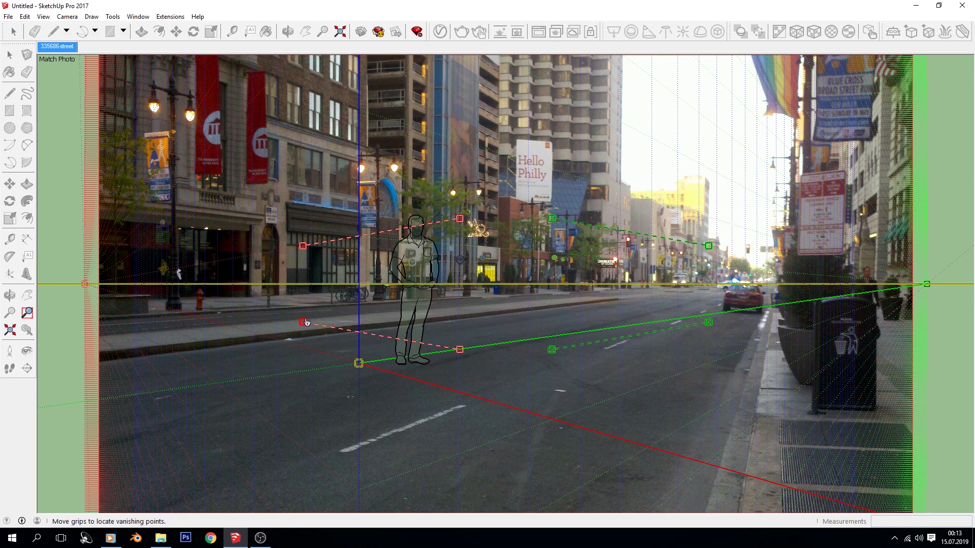
drag(304, 323, 173, 340)
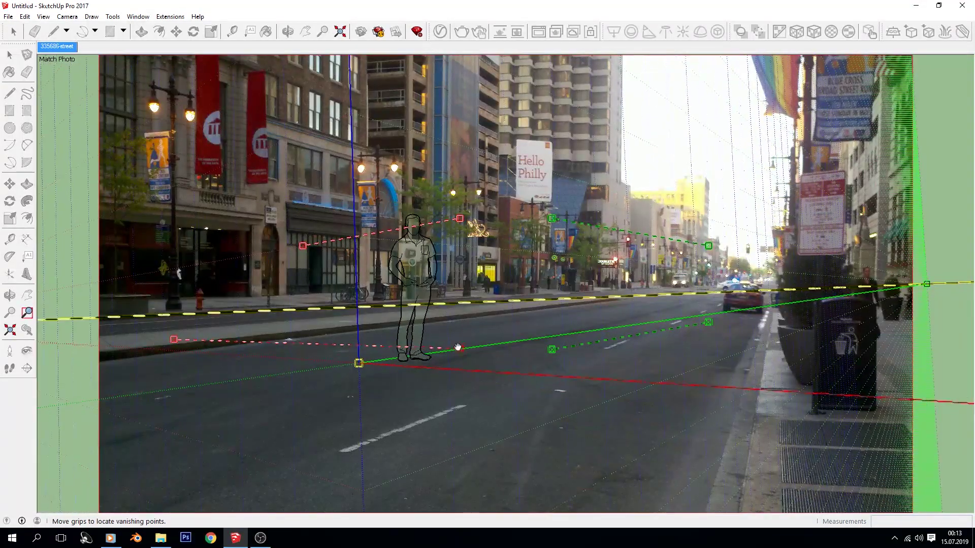
drag(459, 349, 519, 308)
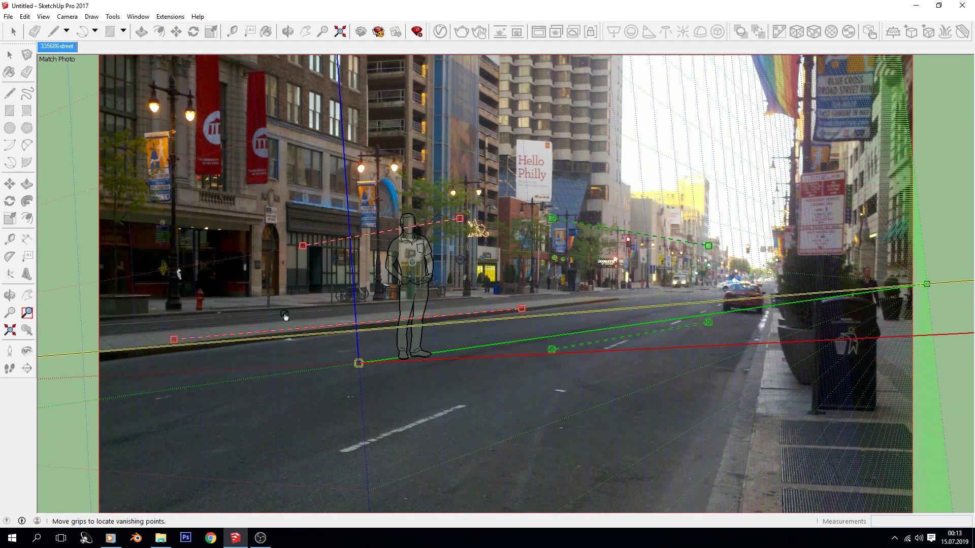
drag(174, 339, 167, 344)
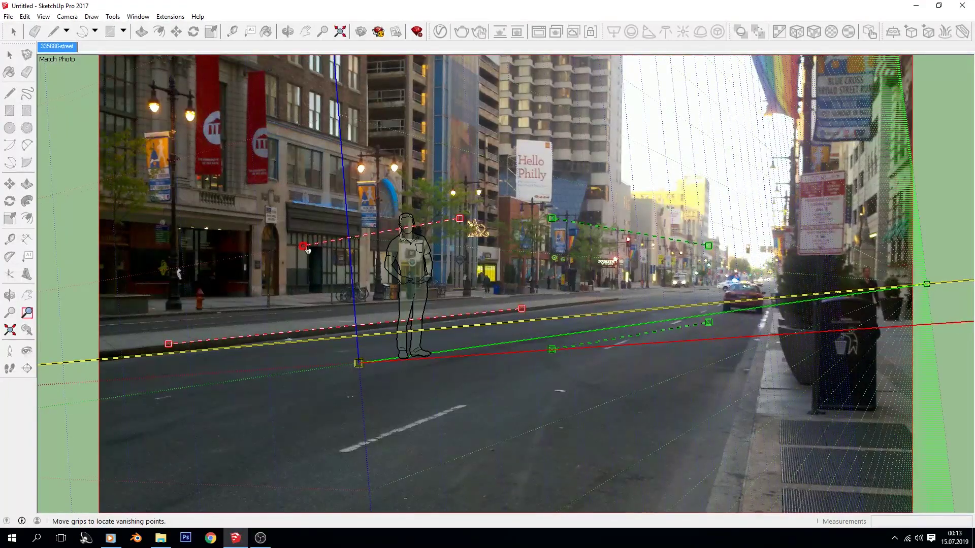
drag(303, 246, 353, 450)
mouse_move(459, 218)
mouse_down()
mouse_move(630, 315)
mouse_move(642, 349)
mouse_move(635, 342)
mouse_up()
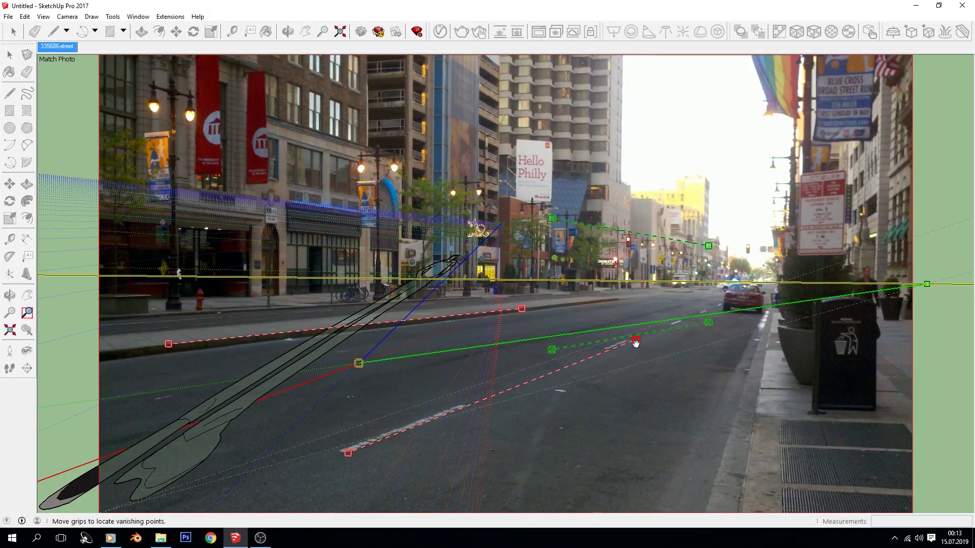
Align the first green bar with the sidewalk grate edge.
drag(552, 350, 789, 453)
drag(708, 322, 894, 448)
scroll(896, 452, up, 3)
scroll(896, 454, up, 2)
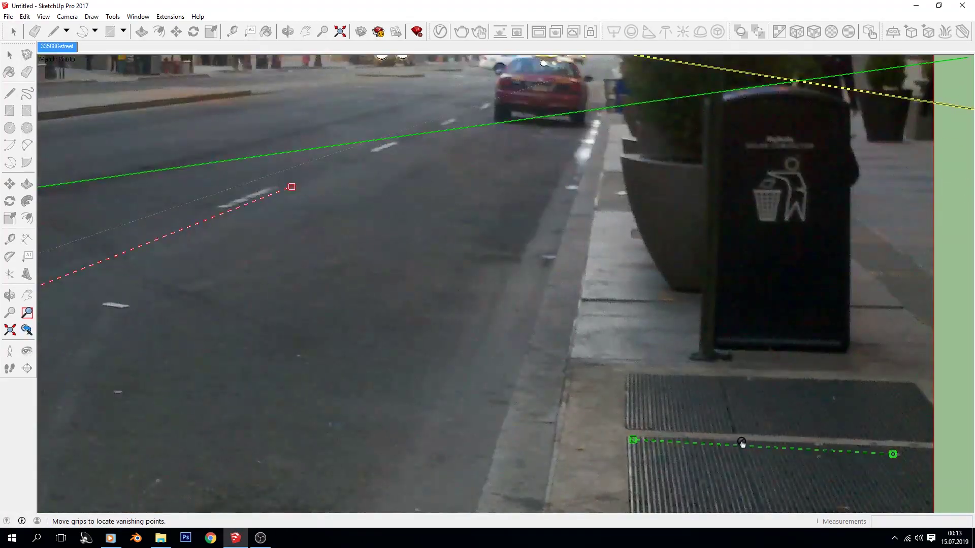
scroll(680, 398, up, 1)
shift+middle_drag(680, 398, 493, 365)
drag(470, 372, 470, 361)
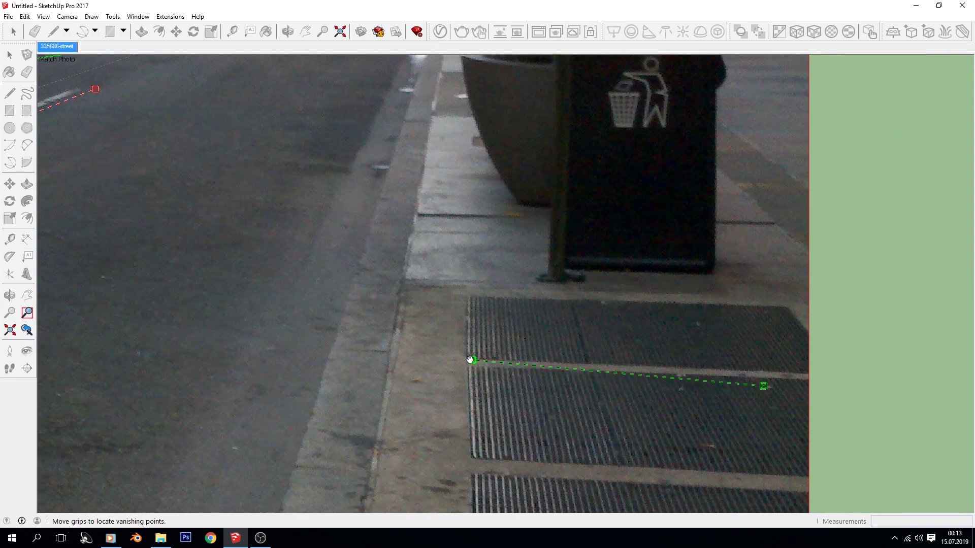
drag(763, 386, 806, 374)
scroll(520, 376, down, 2)
scroll(527, 374, down, 1)
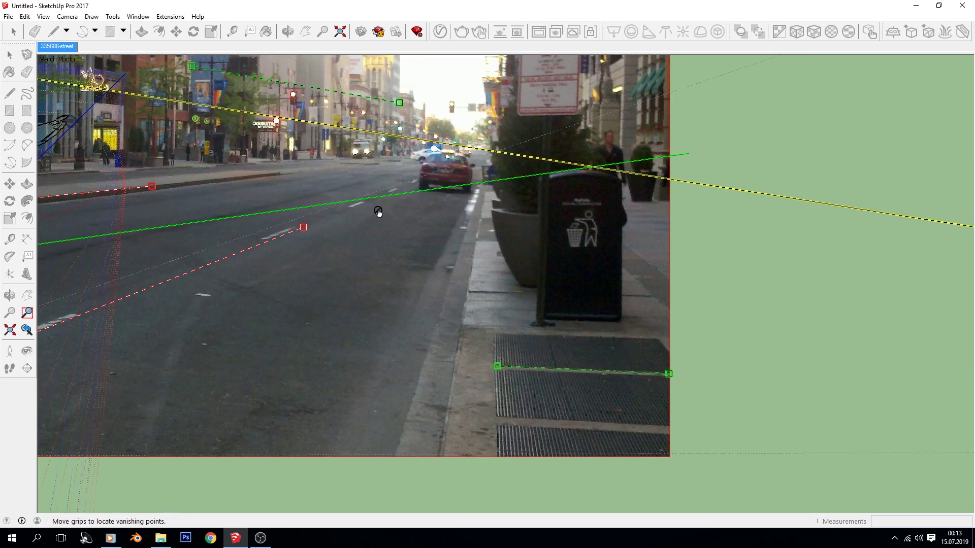
scroll(475, 252, down, 2)
scroll(475, 252, down, 1)
Align the second green bar with the lower grate edge and move the origin along the road.
drag(315, 147, 473, 341)
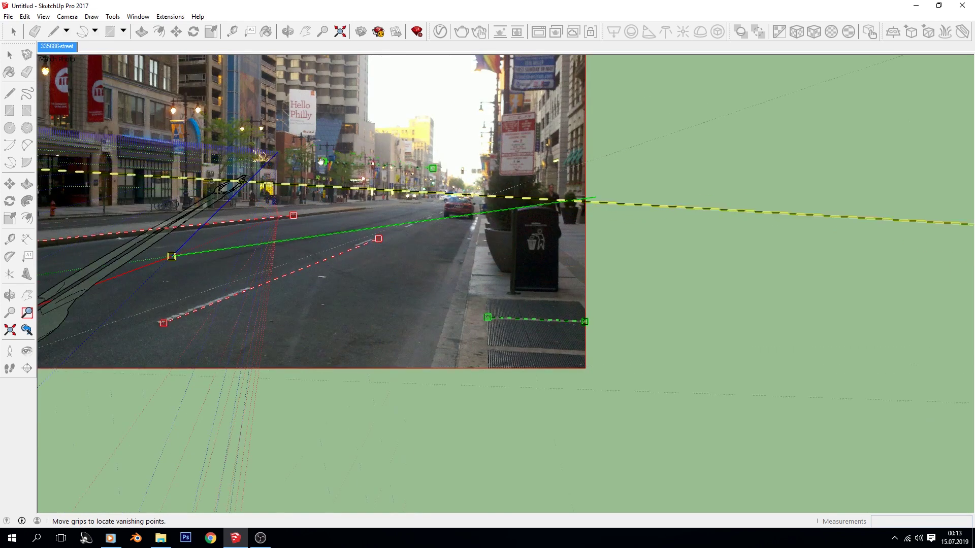
drag(432, 168, 566, 354)
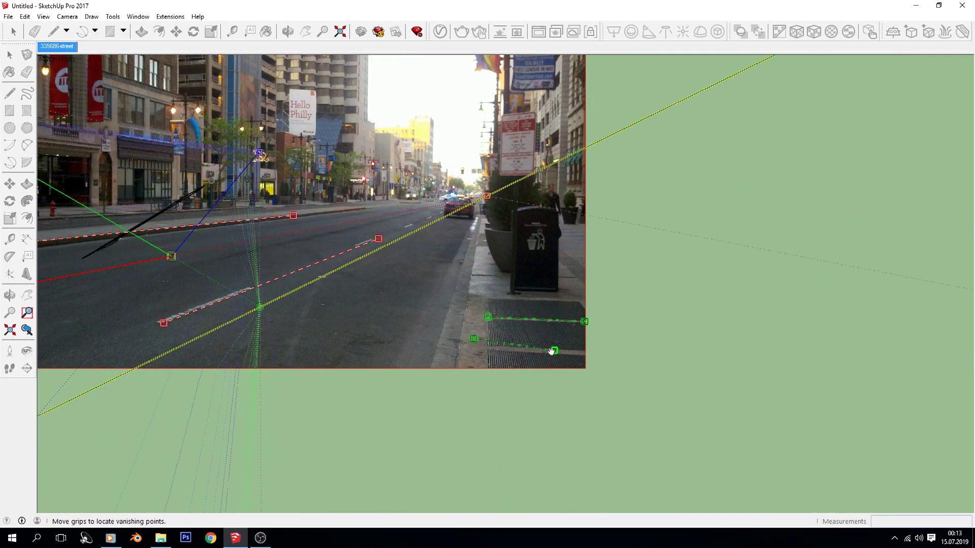
scroll(566, 354, up, 3)
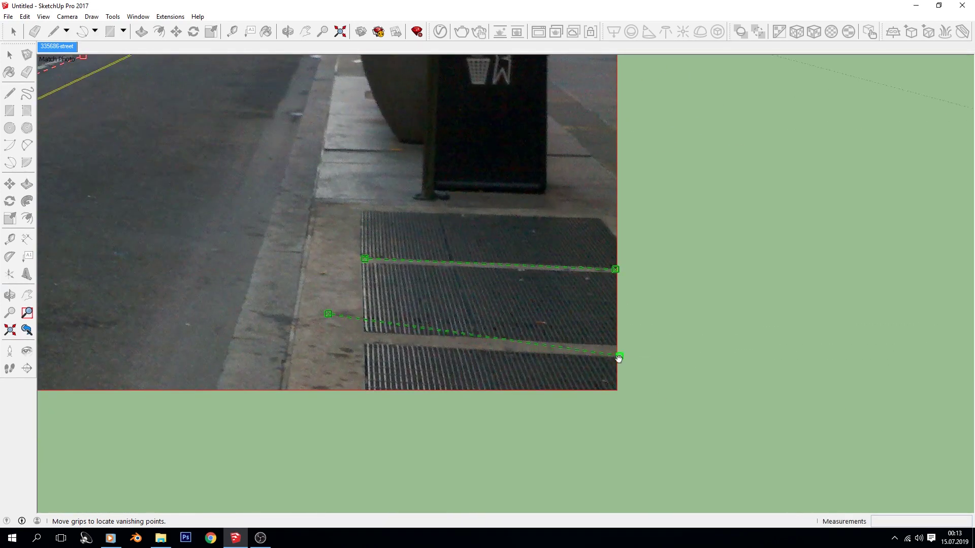
drag(329, 315, 369, 344)
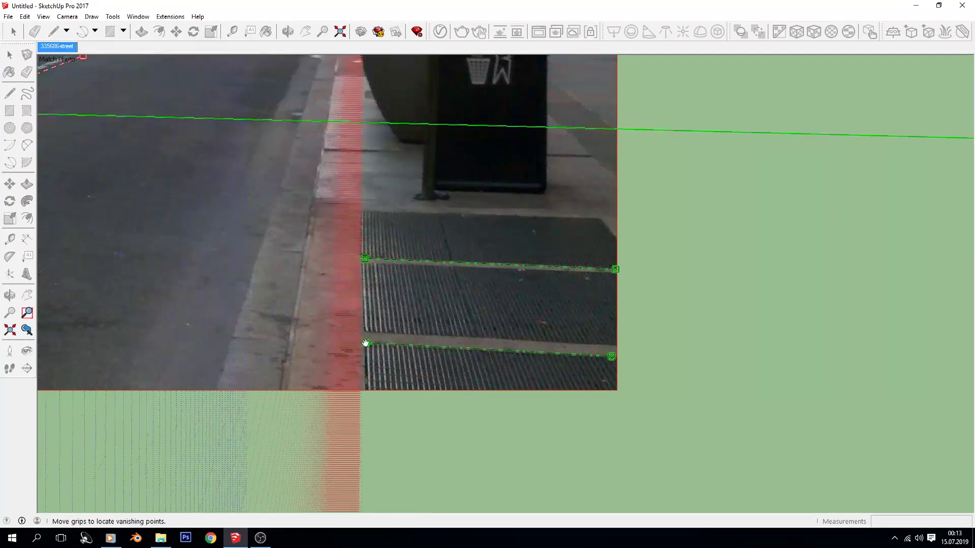
scroll(369, 344, down, 5)
mouse_move(52, 251)
mouse_down()
mouse_move(333, 333)
mouse_move(157, 322)
mouse_move(419, 344)
mouse_move(617, 393)
mouse_move(516, 376)
mouse_move(526, 379)
mouse_up()
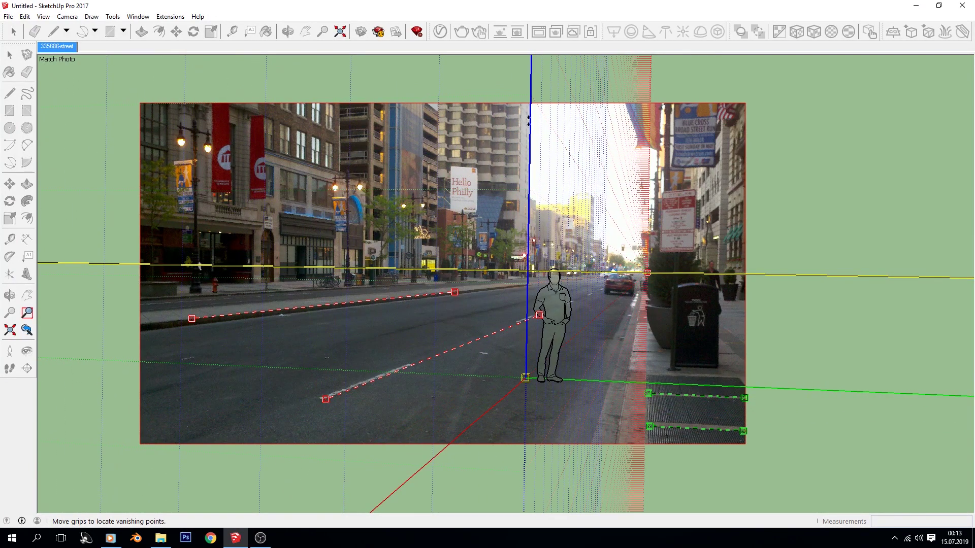
Reposition the axis origin on the road and rescale the model so the figure stands taller.
mouse_move(527, 378)
mouse_down()
mouse_move(398, 336)
mouse_move(509, 342)
mouse_move(338, 338)
mouse_up()
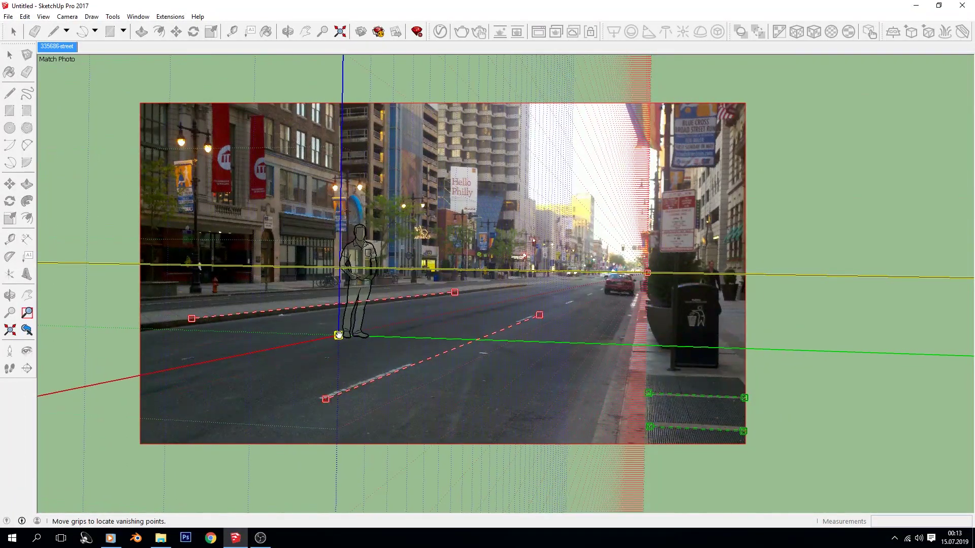
mouse_move(336, 337)
mouse_down()
mouse_move(448, 350)
mouse_move(445, 342)
mouse_move(339, 350)
mouse_move(254, 341)
mouse_move(191, 406)
mouse_move(724, 409)
mouse_move(674, 363)
mouse_move(631, 364)
mouse_move(638, 369)
mouse_up()
drag(651, 253, 662, 218)
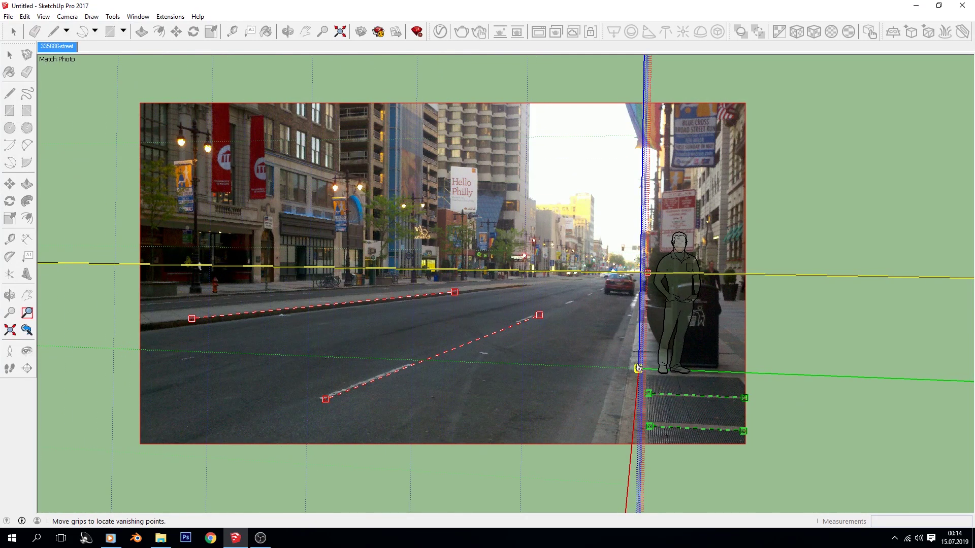
drag(638, 369, 478, 397)
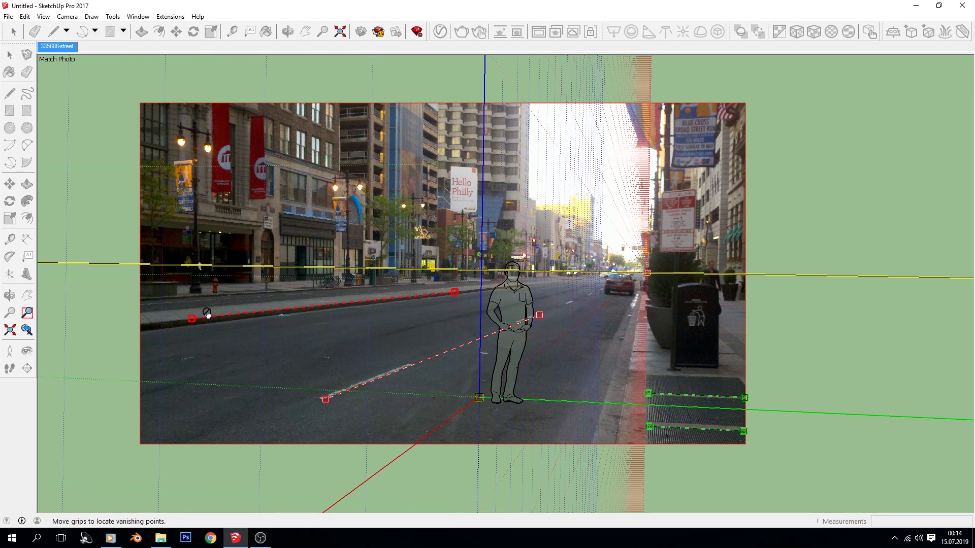
scroll(210, 309, up, 2)
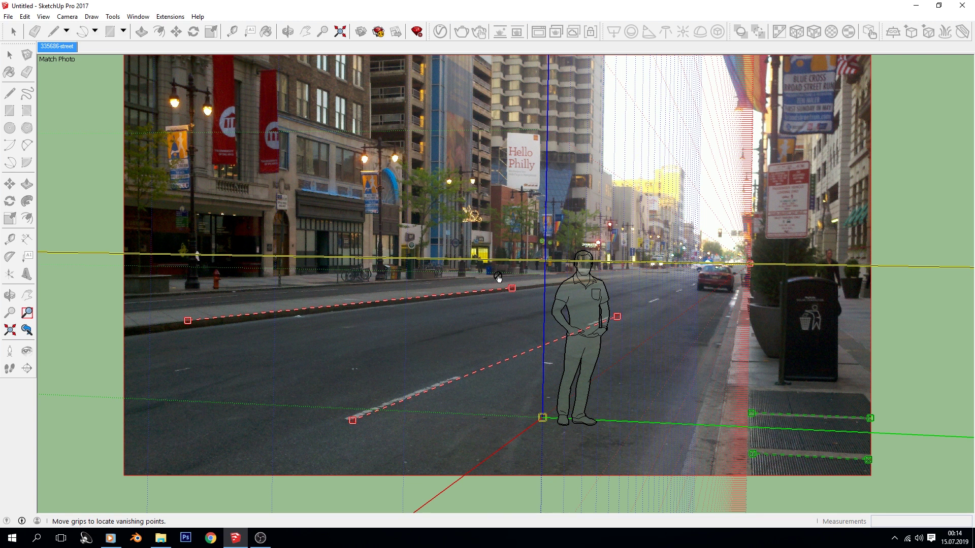
Zoom and pan around the street photo to inspect the sidewalk grate and trash can.
scroll(252, 297, up, 2)
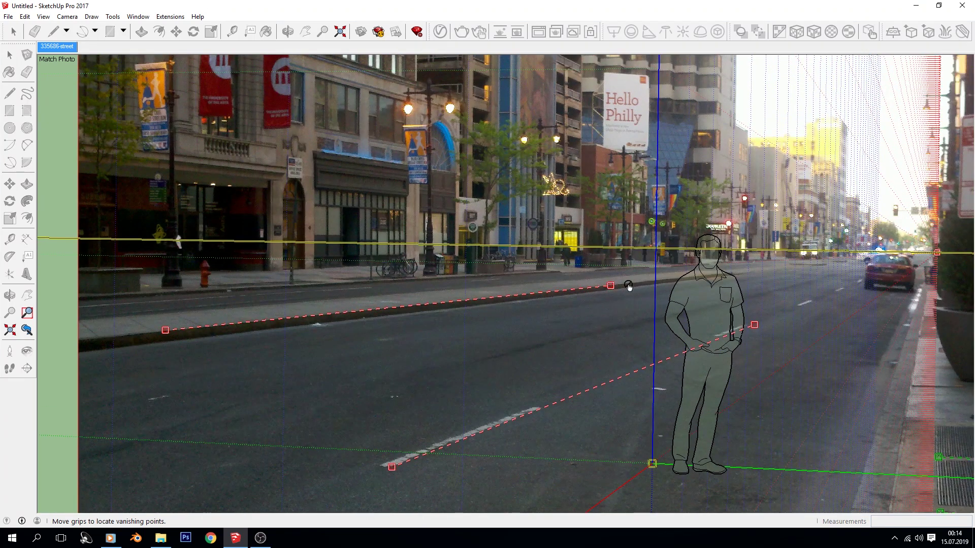
scroll(706, 215, down, 1)
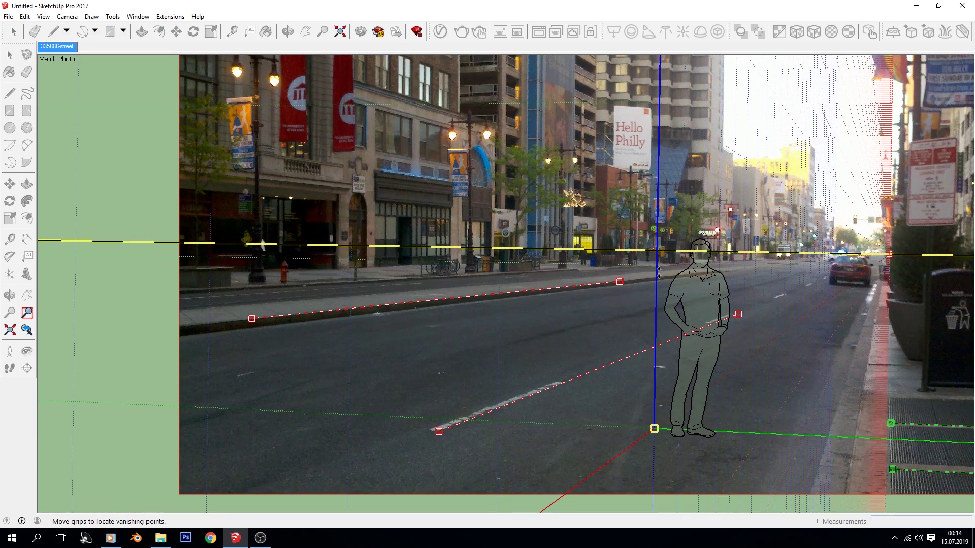
shift+middle_drag(583, 316, 516, 366)
scroll(476, 367, up, 1)
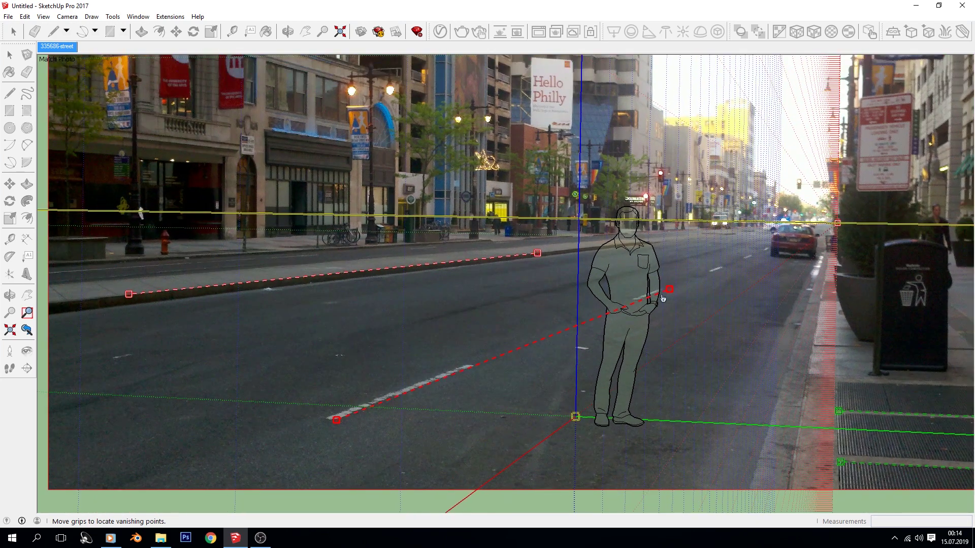
scroll(657, 294, up, 1)
scroll(662, 284, up, 3)
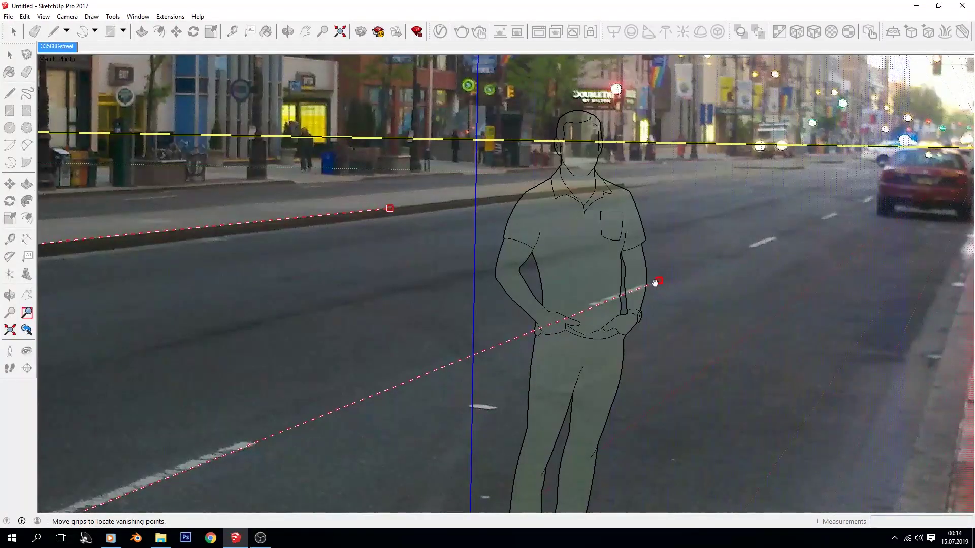
scroll(609, 372, down, 2)
scroll(605, 374, down, 2)
scroll(573, 428, down, 1)
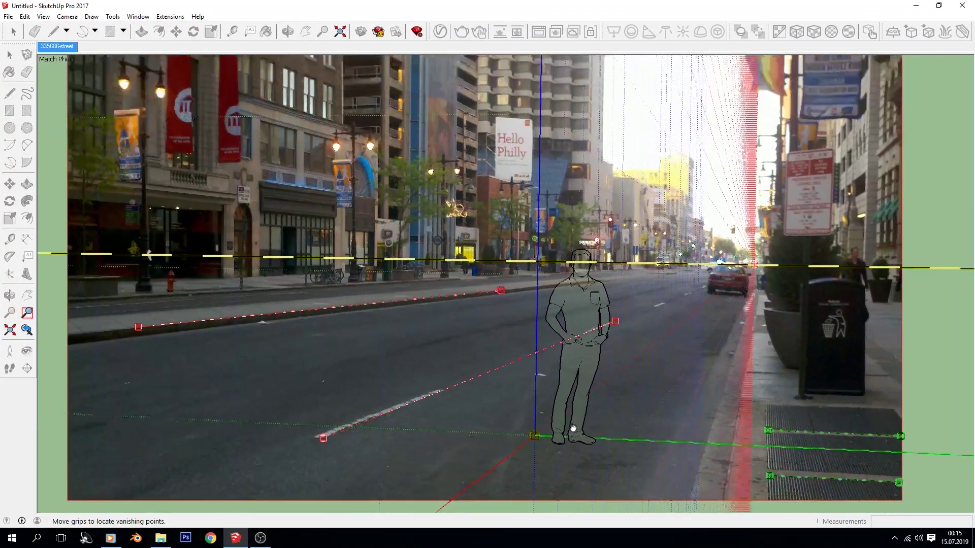
middle_drag(572, 428, 517, 367)
scroll(694, 370, up, 1)
middle_drag(759, 396, 584, 327)
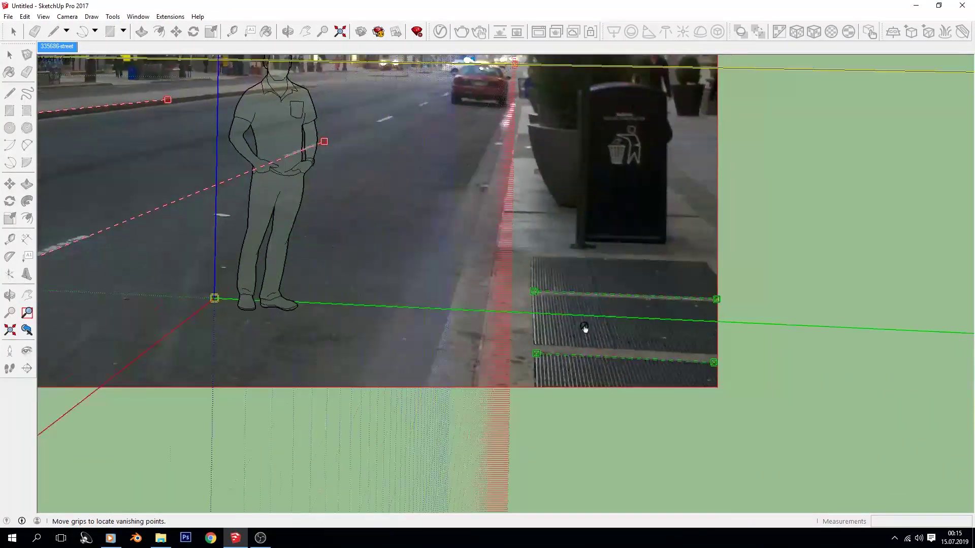
scroll(584, 328, up, 1)
scroll(569, 356, down, 2)
scroll(288, 330, down, 1)
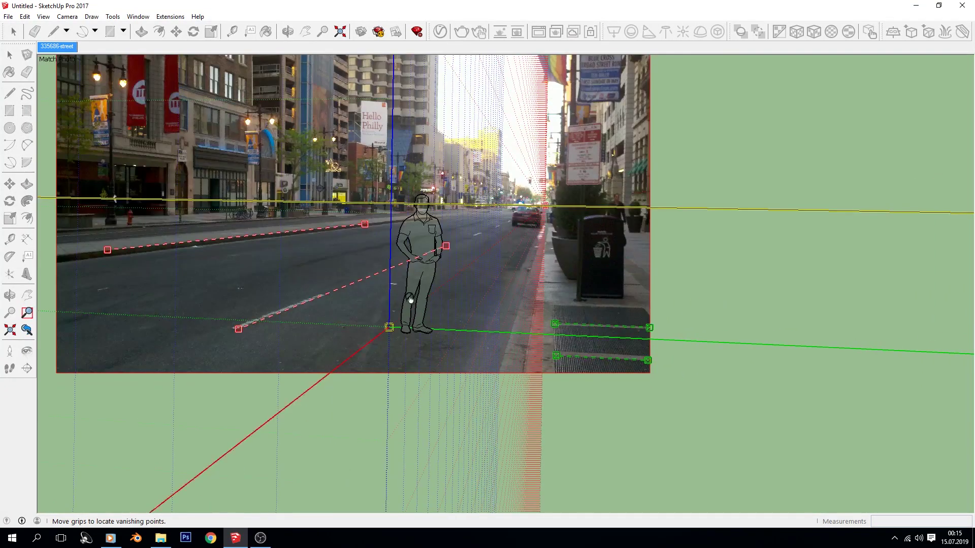
middle_drag(403, 326, 486, 332)
Place the axis origin at the photo's lower-left edge and finish the photo match.
mouse_move(473, 349)
mouse_down()
mouse_move(324, 333)
mouse_move(430, 340)
mouse_up()
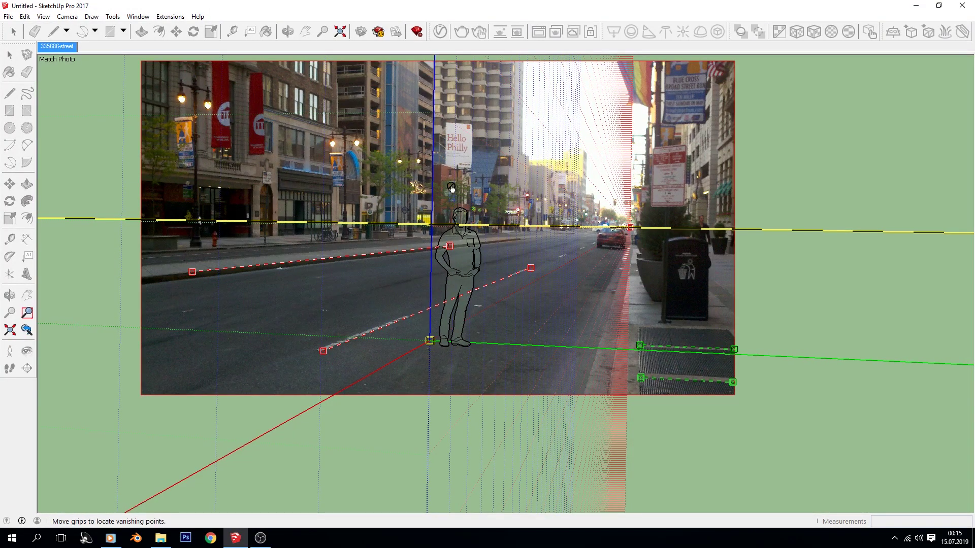
mouse_move(430, 340)
mouse_down()
mouse_move(518, 344)
mouse_move(283, 341)
mouse_move(253, 356)
mouse_move(348, 359)
mouse_move(281, 352)
mouse_up()
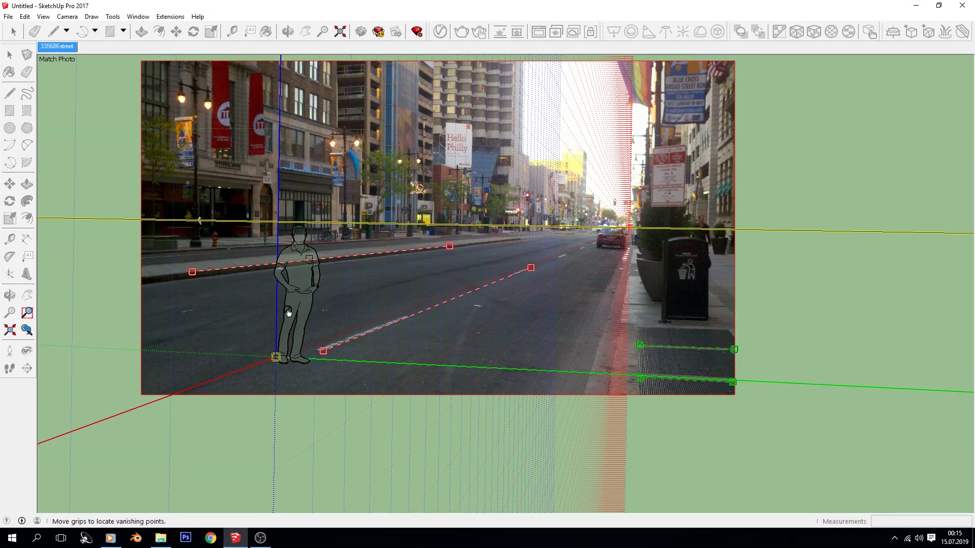
drag(278, 360, 110, 426)
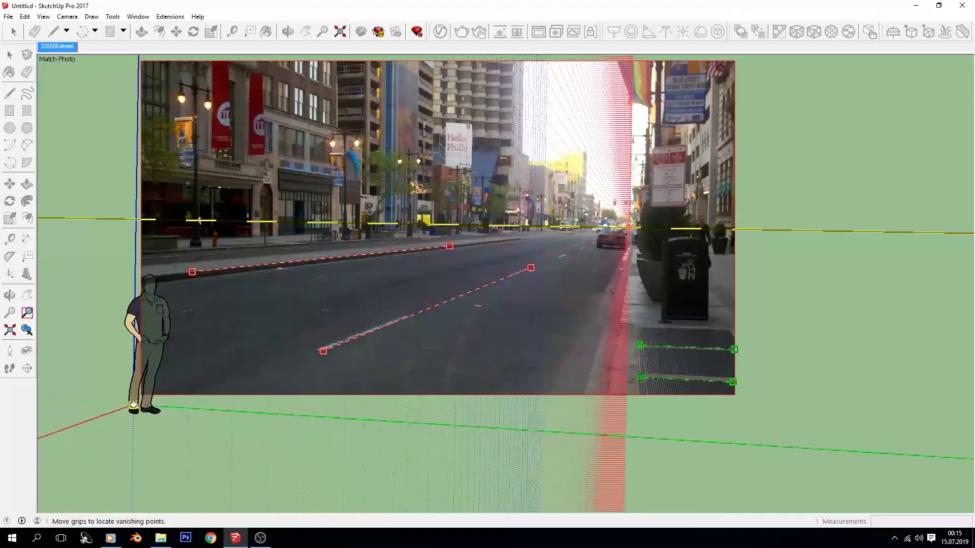
drag(111, 427, 106, 401)
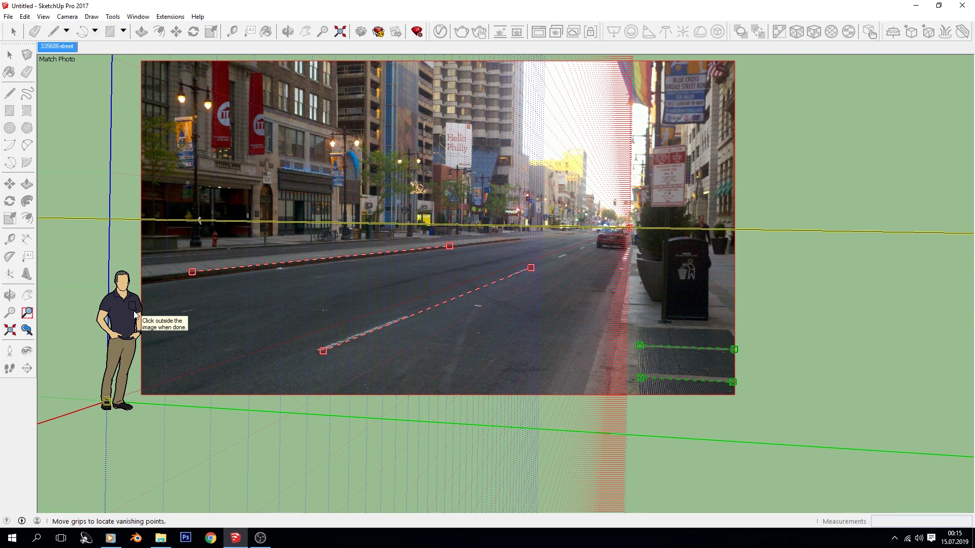
mouse_move(107, 401)
mouse_down()
mouse_move(127, 395)
mouse_move(101, 408)
mouse_up()
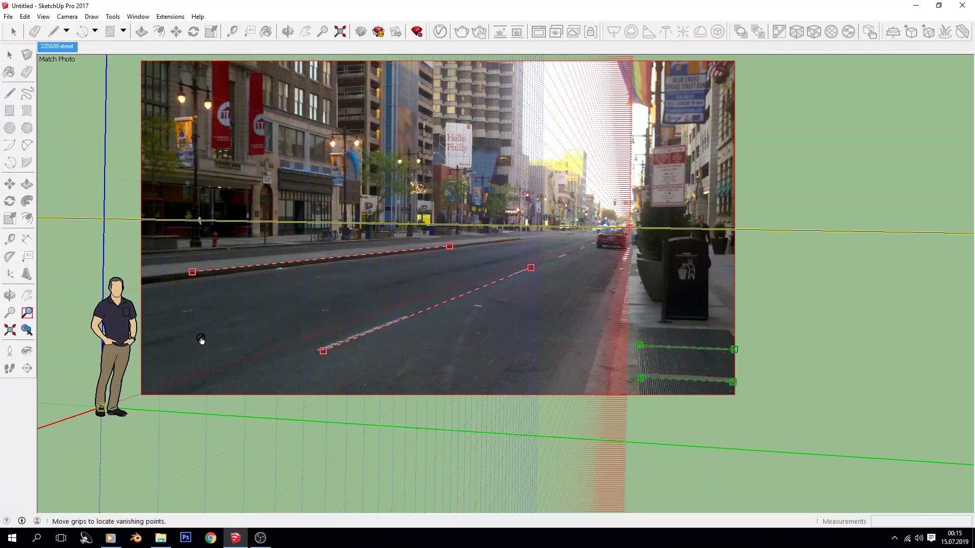
click(814, 316)
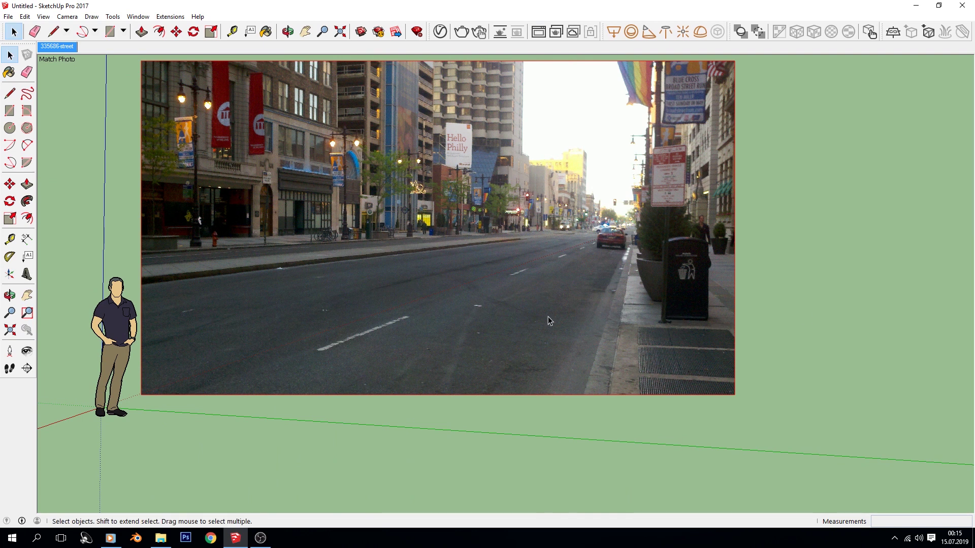
mouse_move(473, 236)
shift+middle_down()
mouse_move(463, 257)
mouse_move(545, 327)
shift+middle_up()
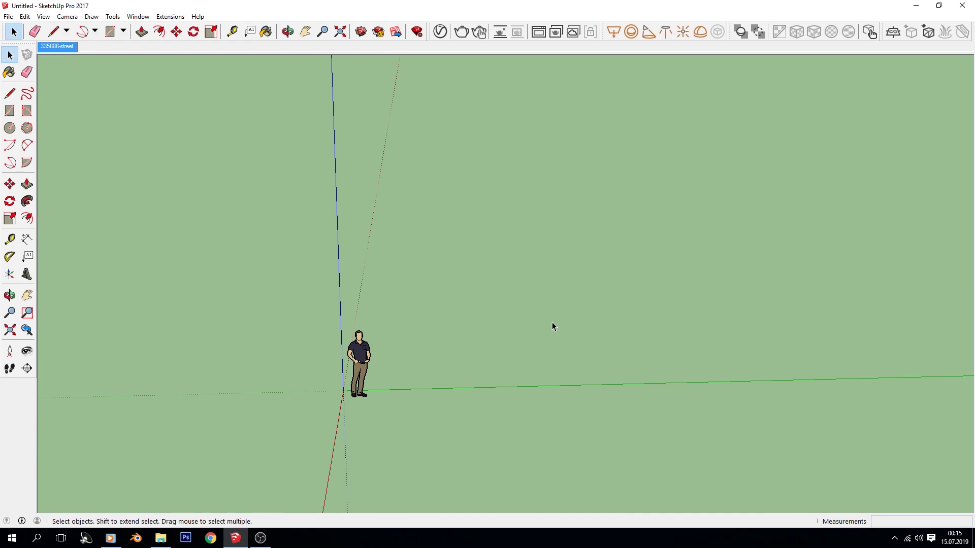
key(o)
mouse_move(507, 316)
mouse_down()
mouse_move(241, 353)
mouse_move(620, 287)
mouse_up()
key(space)
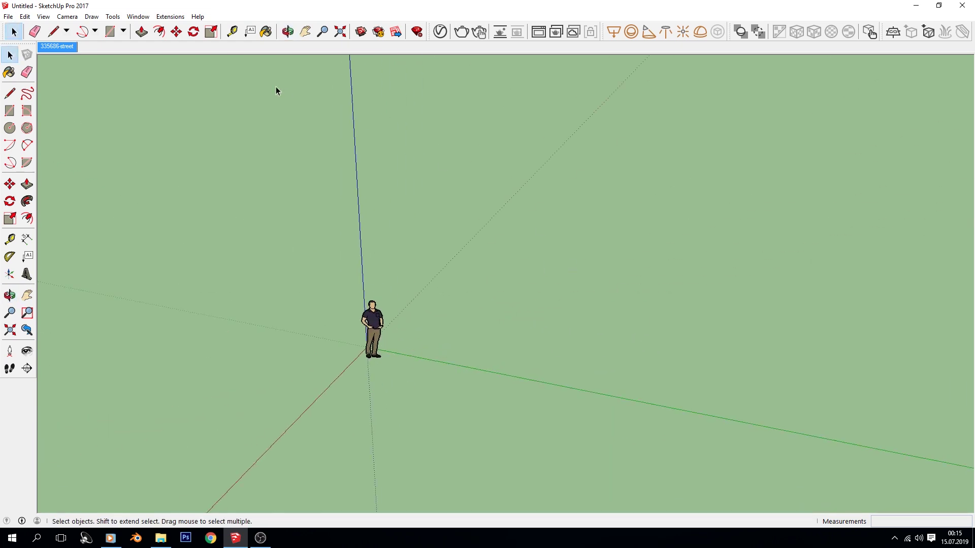
click(68, 47)
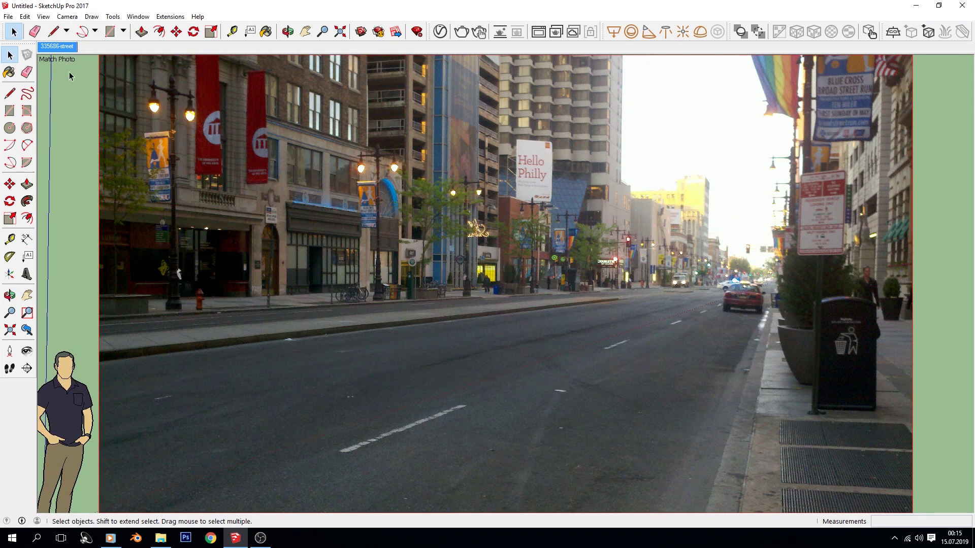
shift+middle_drag(342, 347, 374, 304)
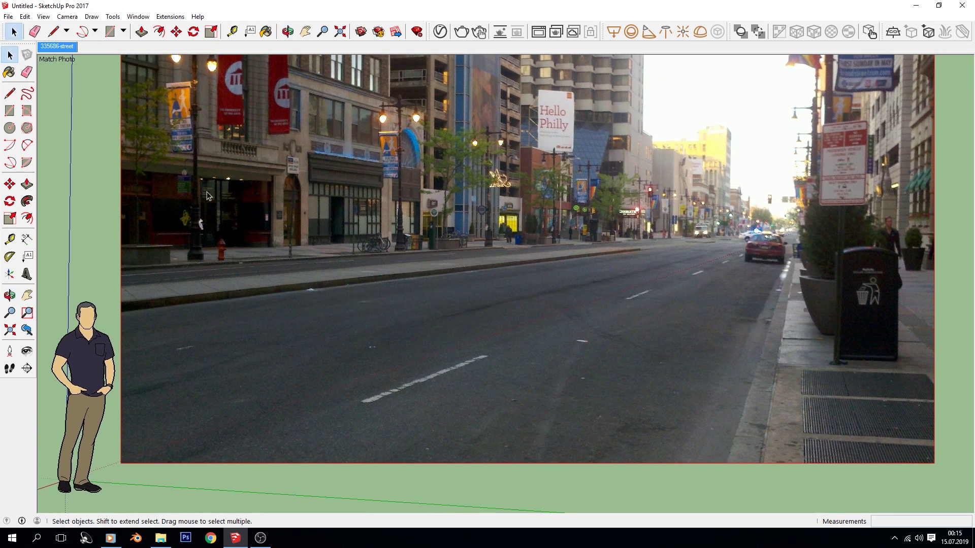
mouse_move(498, 296)
shift+middle_down()
mouse_move(477, 314)
mouse_move(441, 279)
mouse_move(459, 365)
mouse_move(461, 333)
mouse_move(426, 304)
shift+middle_up()
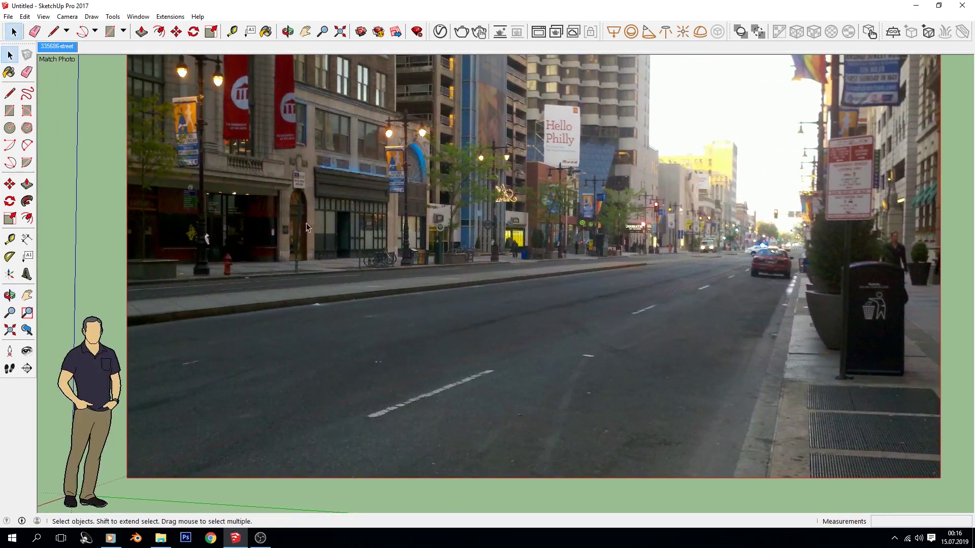
click(110, 32)
click(433, 379)
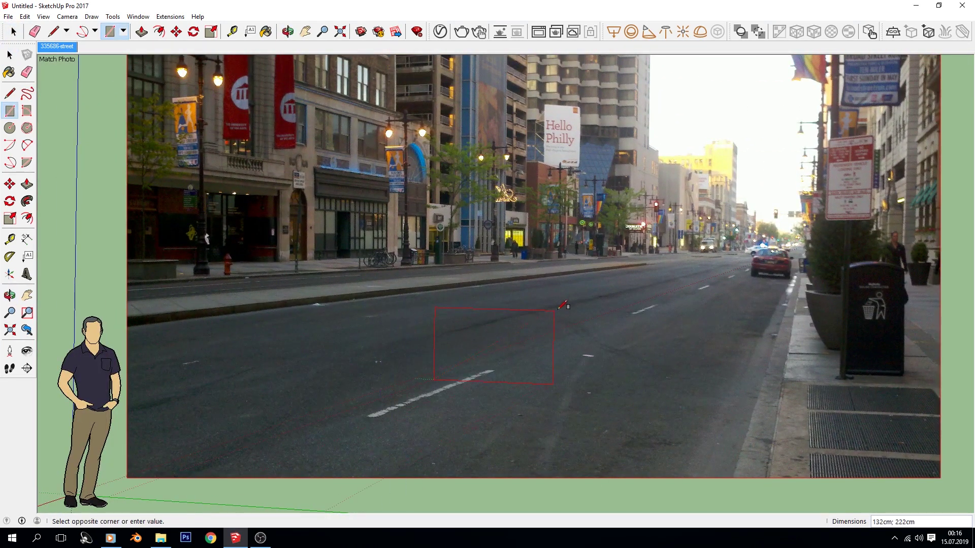
click(526, 434)
mouse_move(528, 361)
middle_down()
mouse_move(424, 421)
mouse_move(561, 433)
middle_up()
click(65, 54)
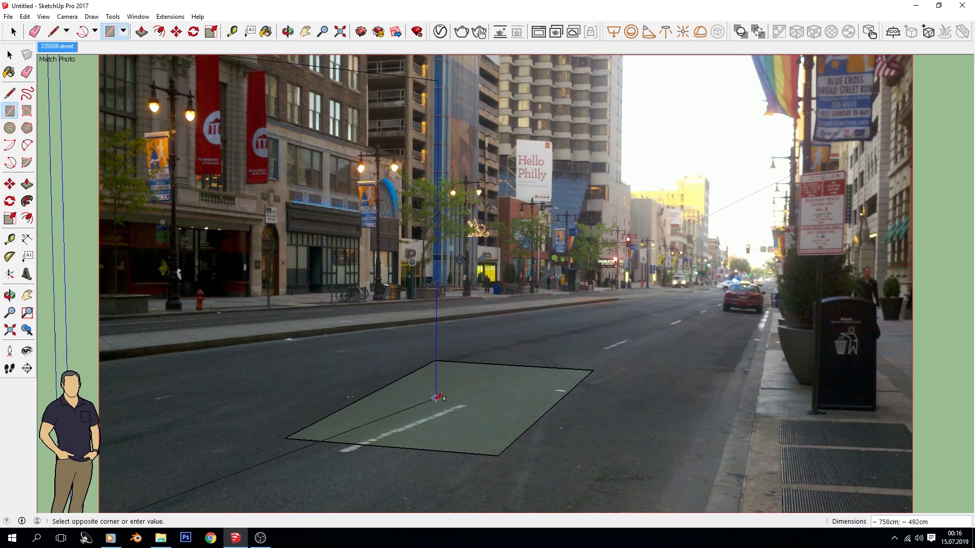
key(space)
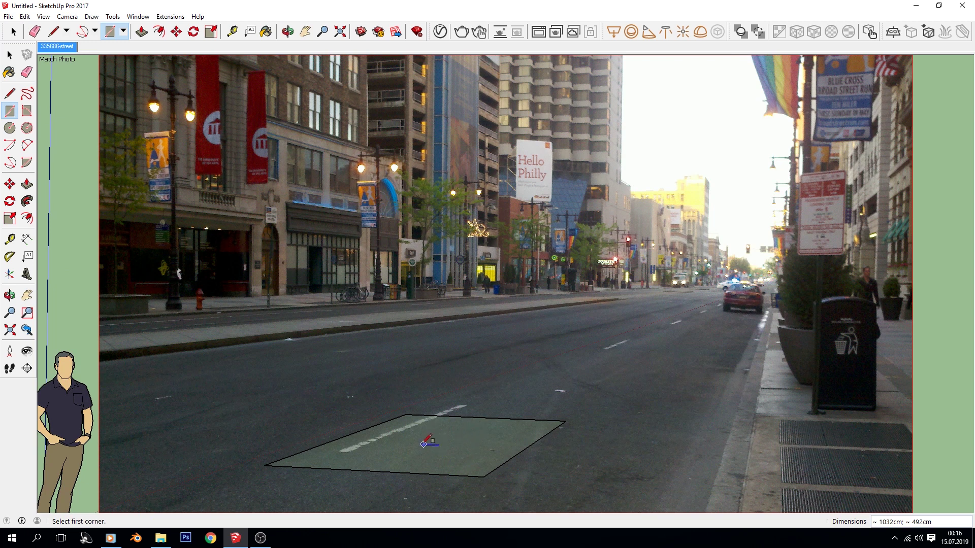
key(e)
click(523, 450)
click(488, 419)
click(332, 469)
click(368, 430)
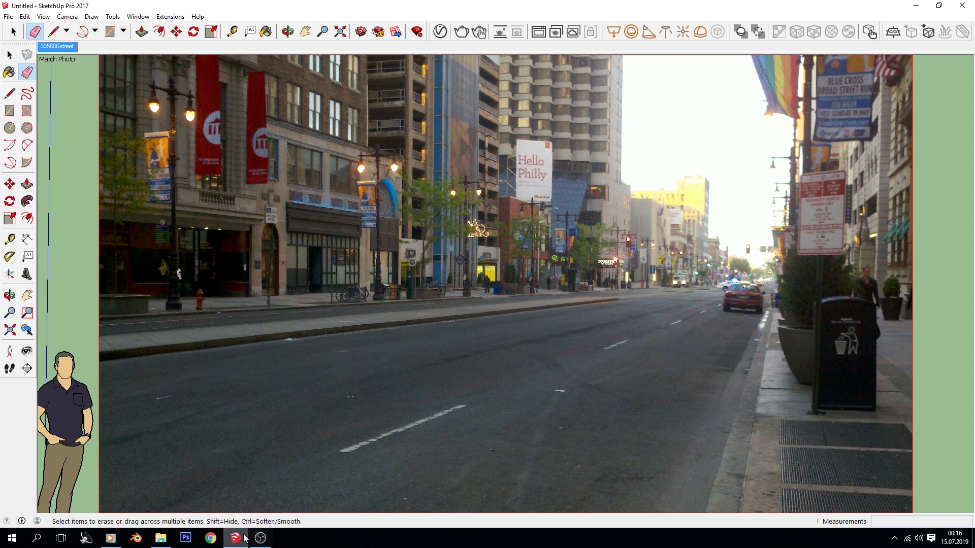
Reopen the img_5046 billboard photo for reference, zoom into it, then return to SketchUp.
click(160, 538)
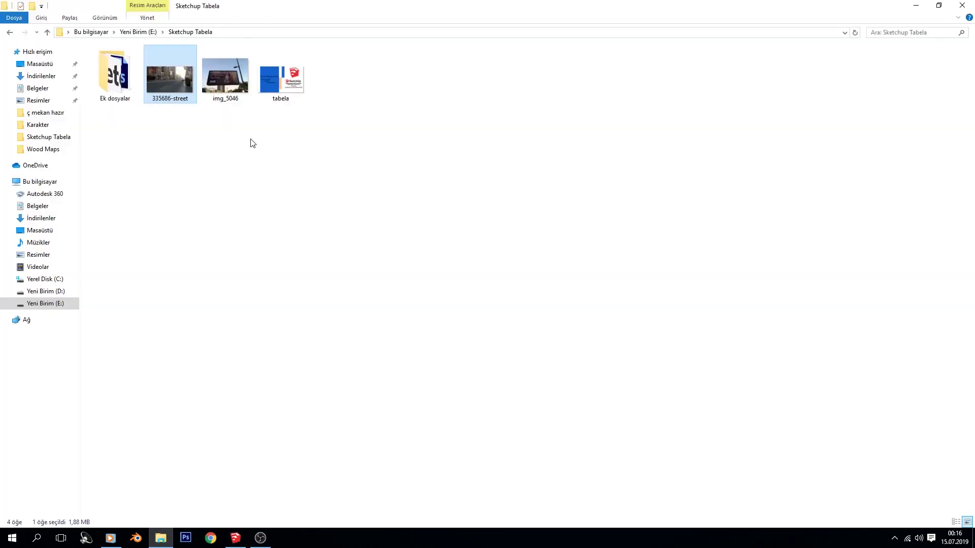
double_click(225, 76)
scroll(456, 348, up, 2)
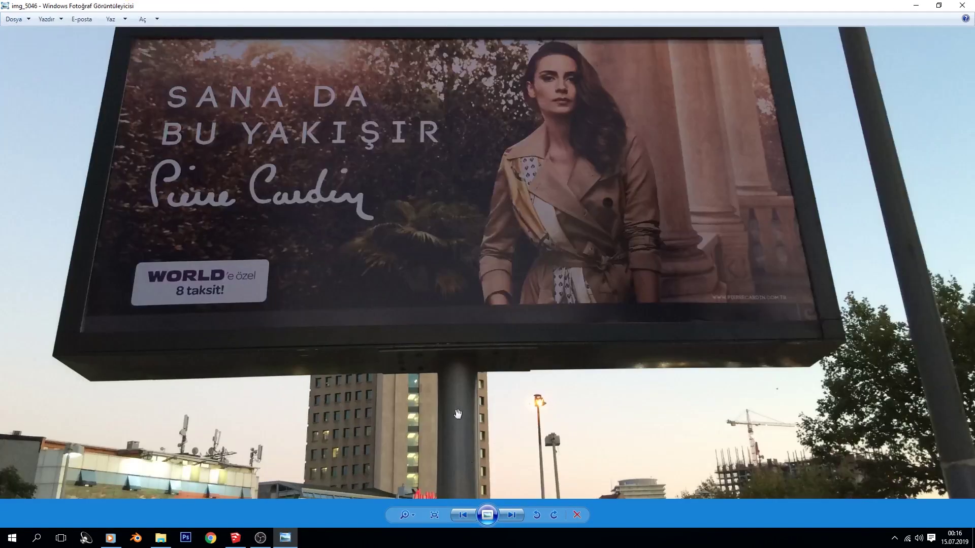
scroll(465, 353, up, 2)
scroll(455, 381, down, 3)
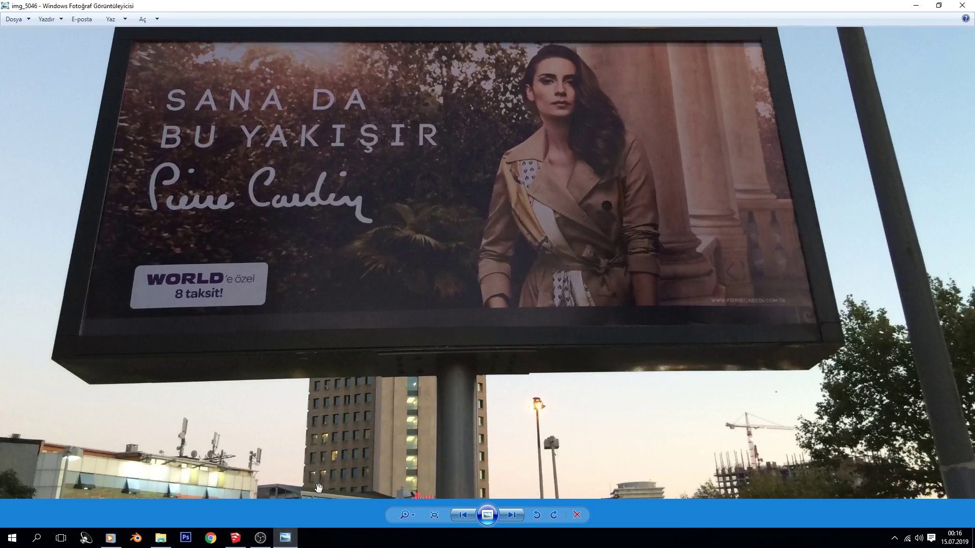
click(236, 538)
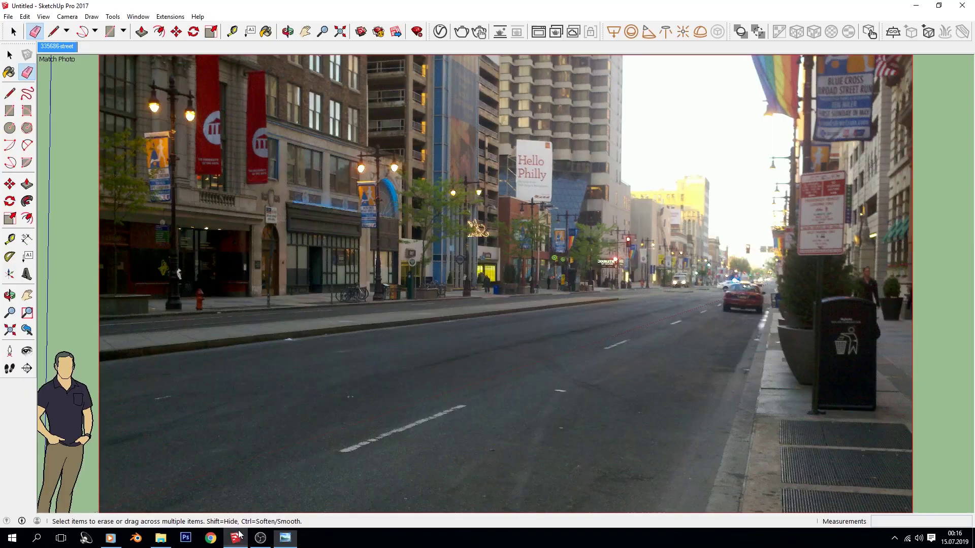
mouse_move(399, 325)
middle_down()
mouse_move(409, 425)
mouse_move(437, 379)
mouse_move(370, 269)
mouse_move(352, 335)
middle_up()
click(9, 55)
key(r)
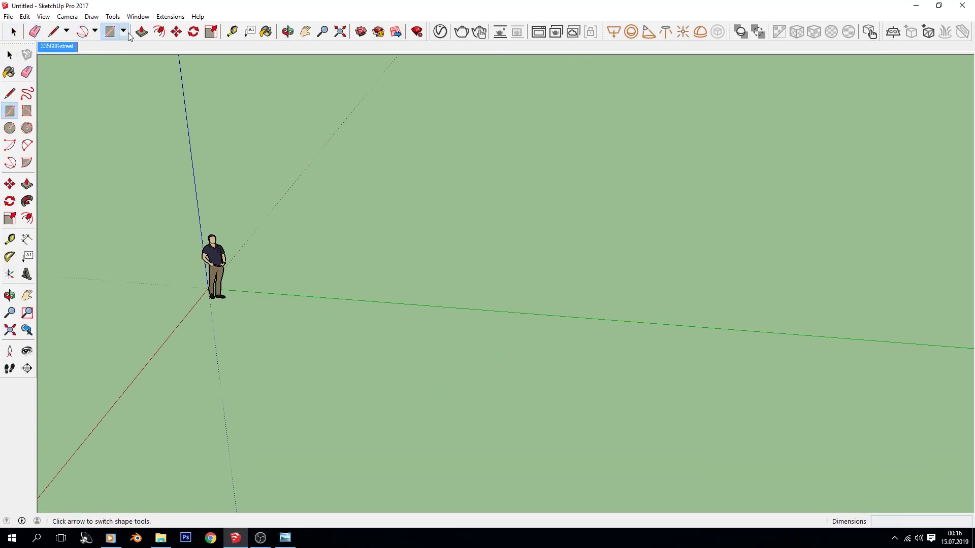
click(125, 35)
click(122, 74)
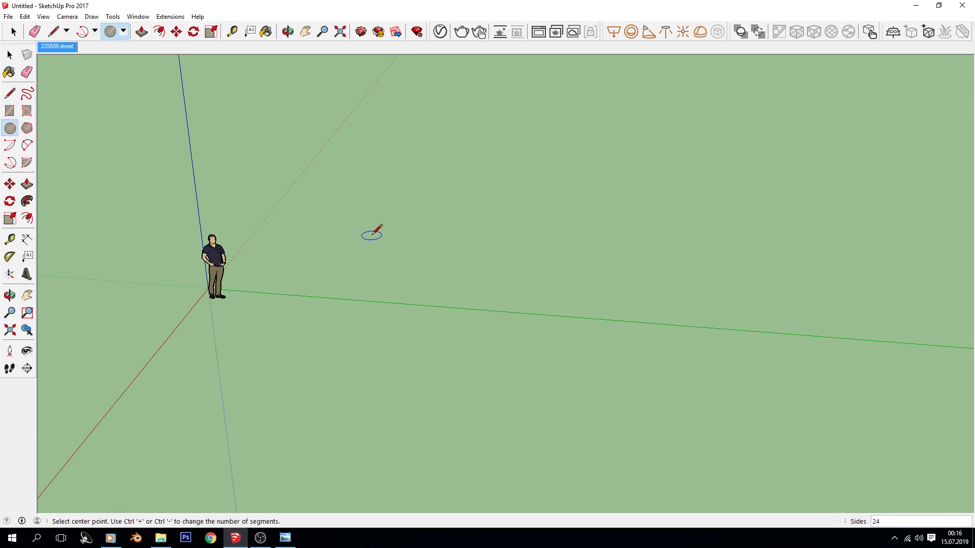
scroll(372, 231, up, 1)
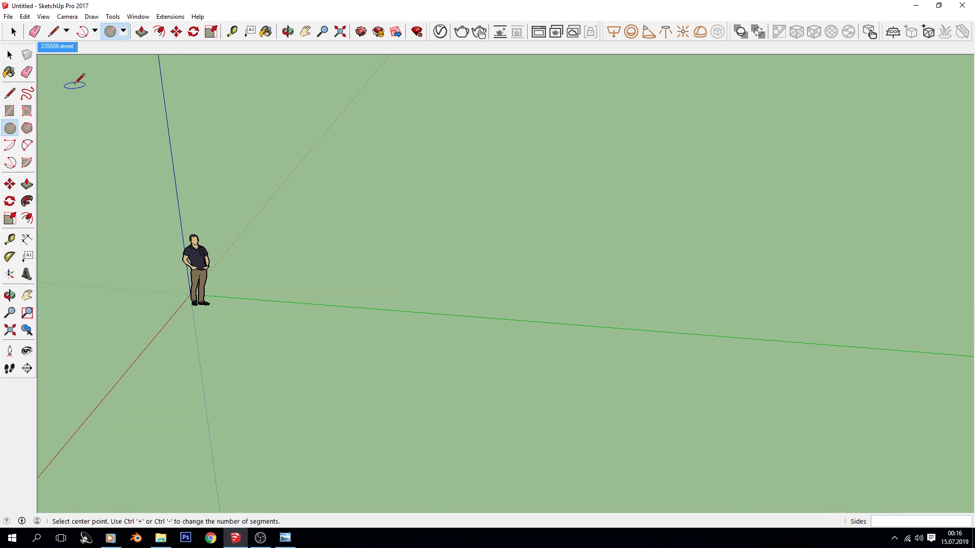
scroll(381, 279, up, 1)
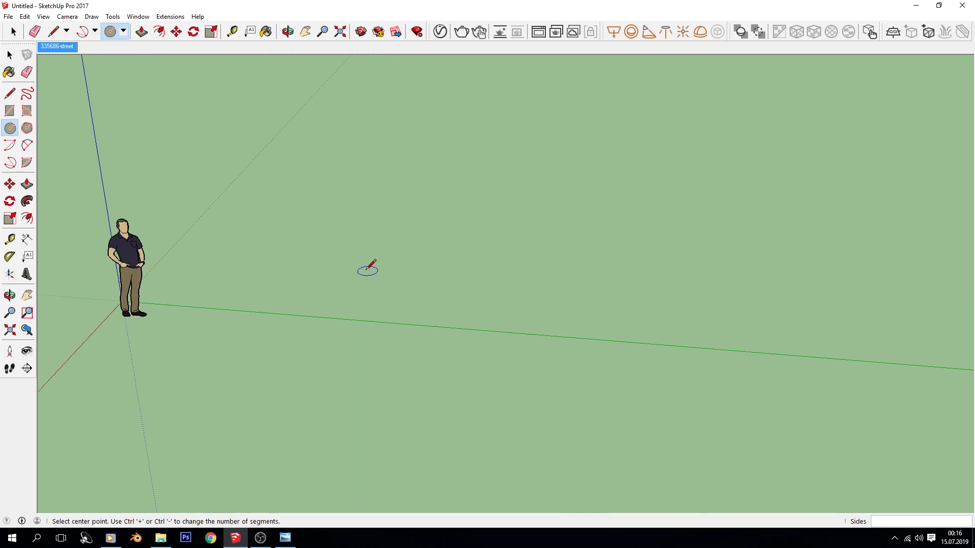
click(399, 296)
click(414, 297)
key(p)
click(401, 297)
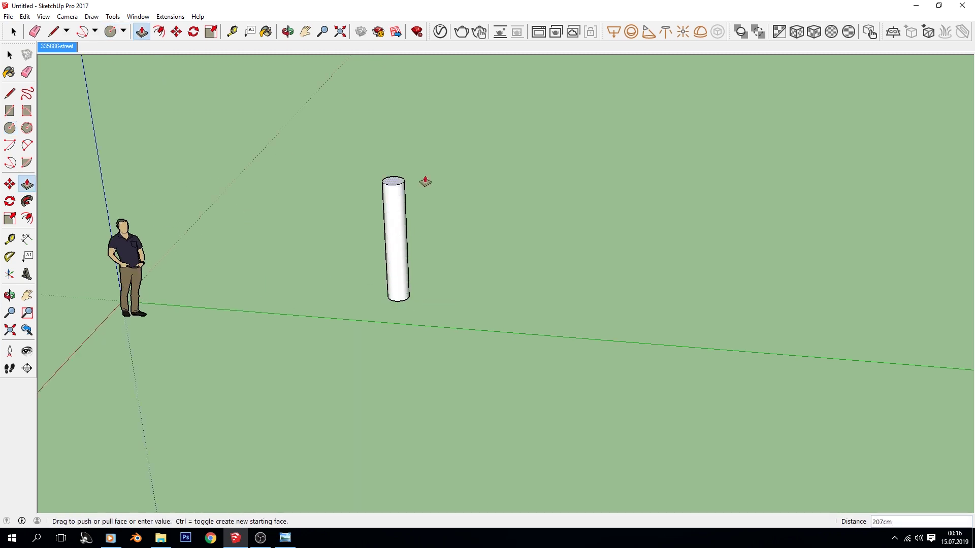
click(413, 113)
key(space)
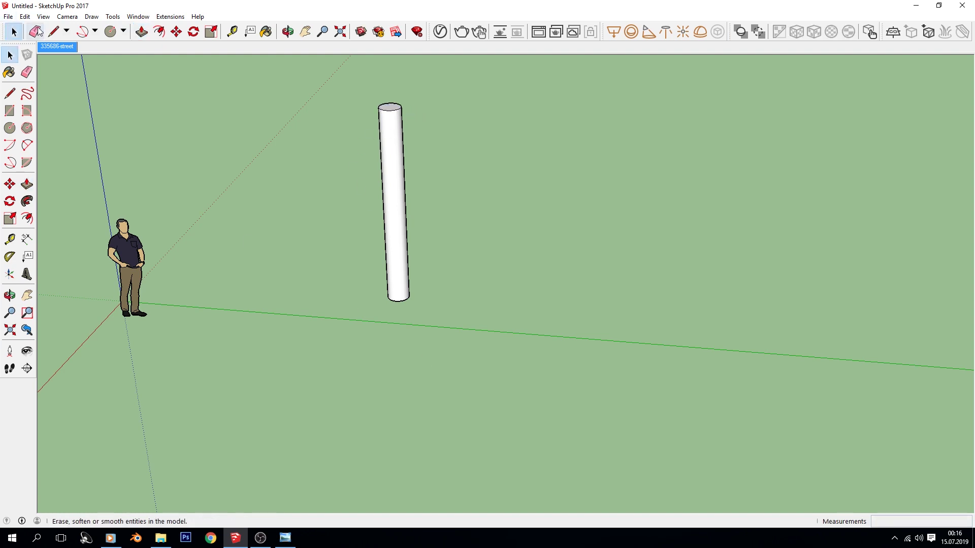
click(60, 49)
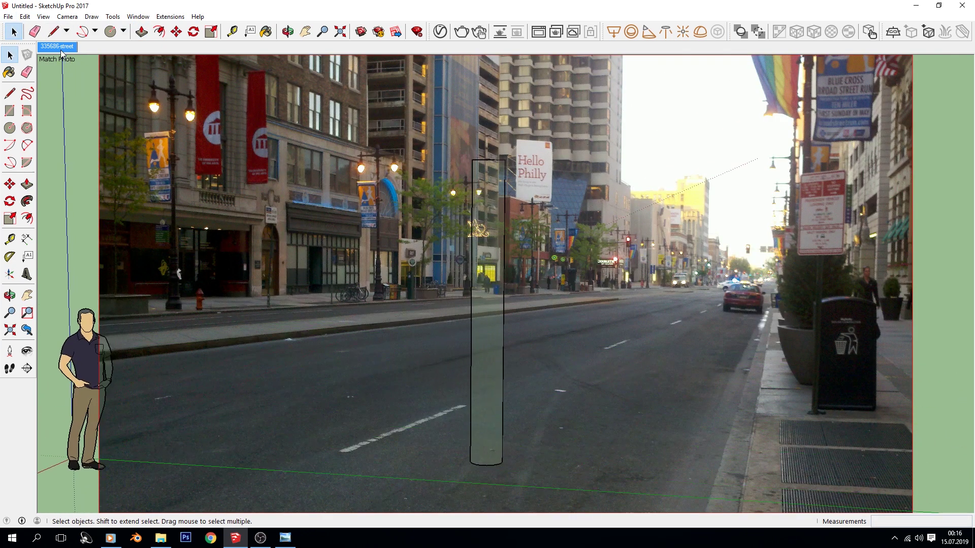
mouse_move(506, 275)
middle_down()
mouse_move(435, 296)
mouse_move(477, 305)
mouse_move(431, 255)
mouse_move(455, 217)
middle_up()
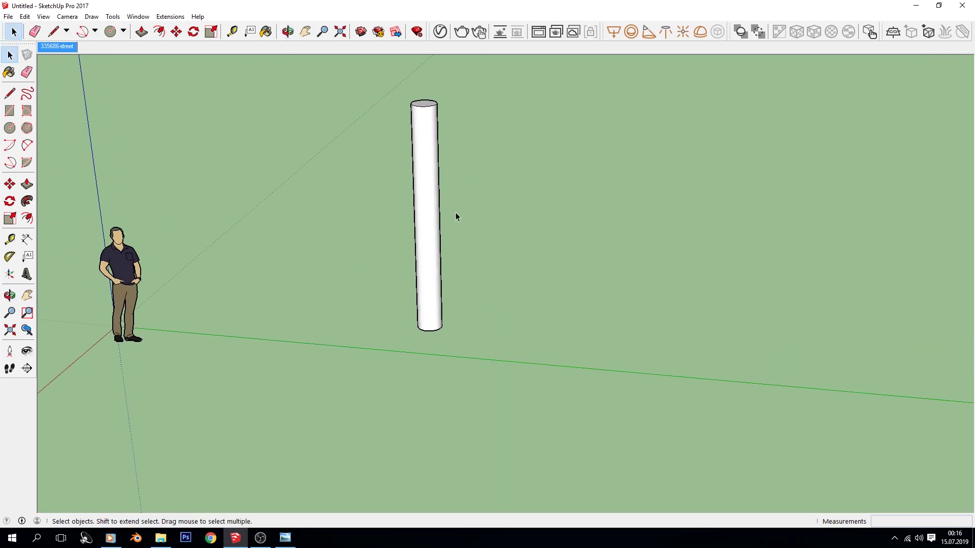
triple_click(421, 160)
key(s)
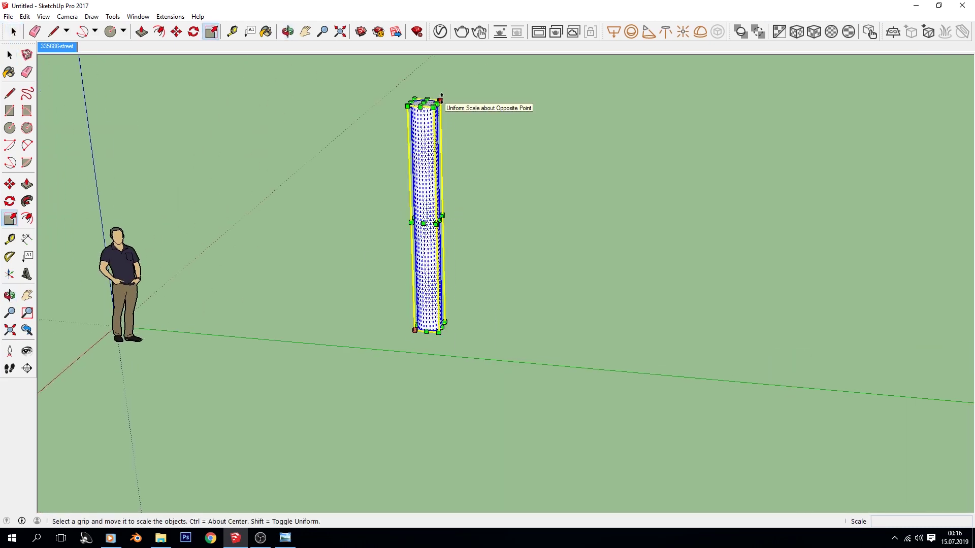
drag(440, 99, 432, 214)
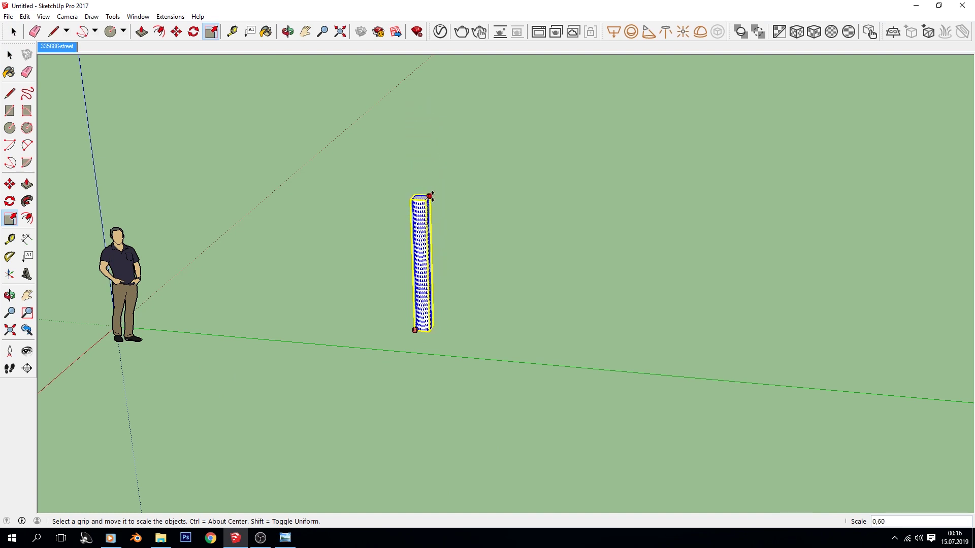
key(space)
drag(388, 194, 526, 400)
key(Delete)
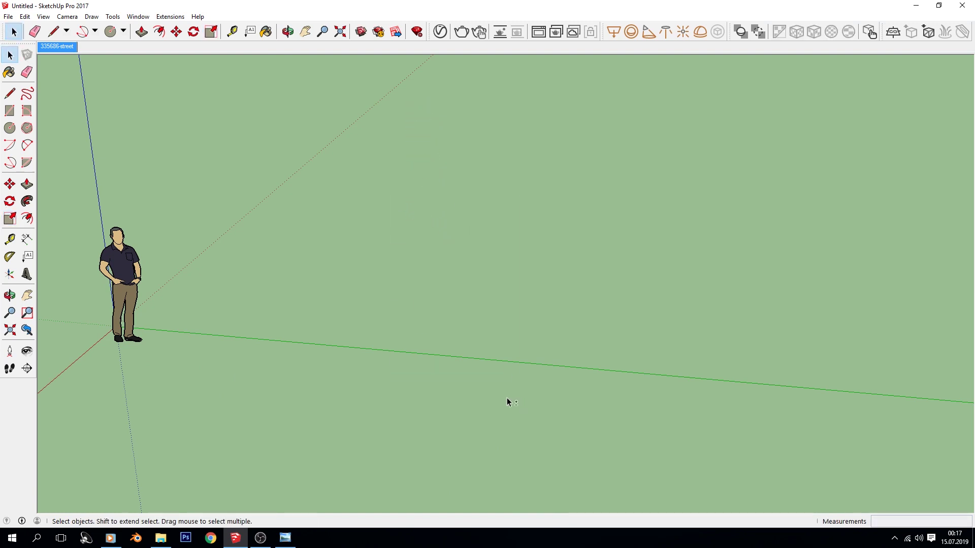
middle_drag(521, 401, 342, 293)
key(r)
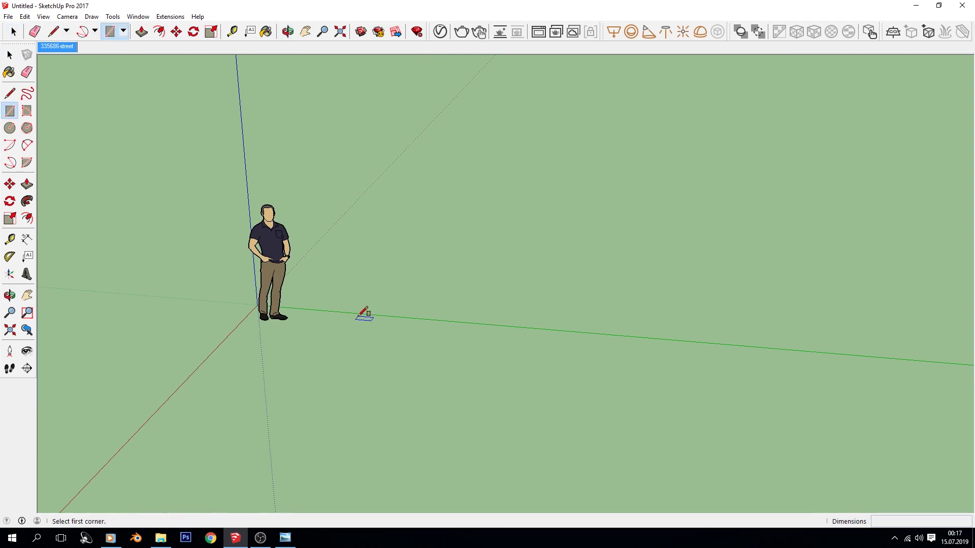
Draw a small circle on the ground beside the scale figure.
click(356, 312)
key(Escape)
click(123, 31)
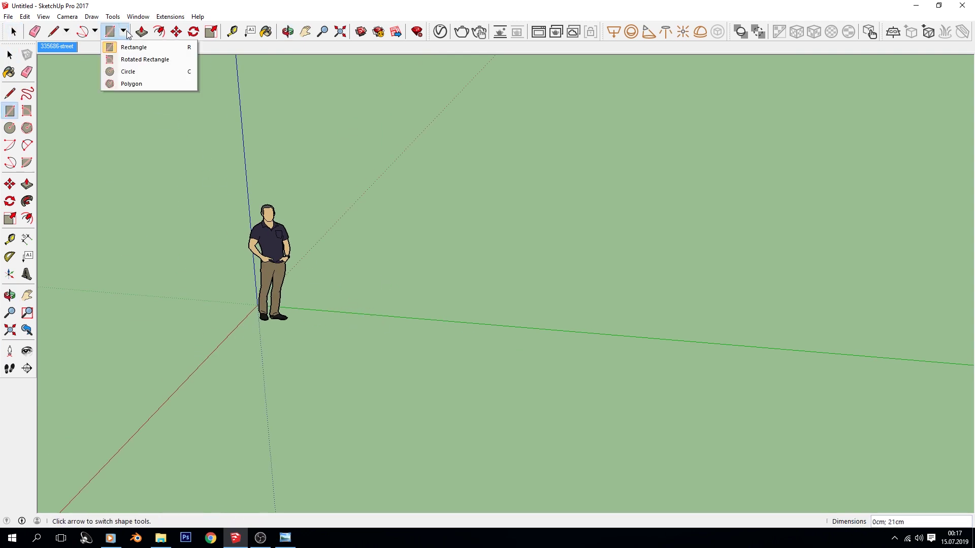
click(129, 70)
click(393, 318)
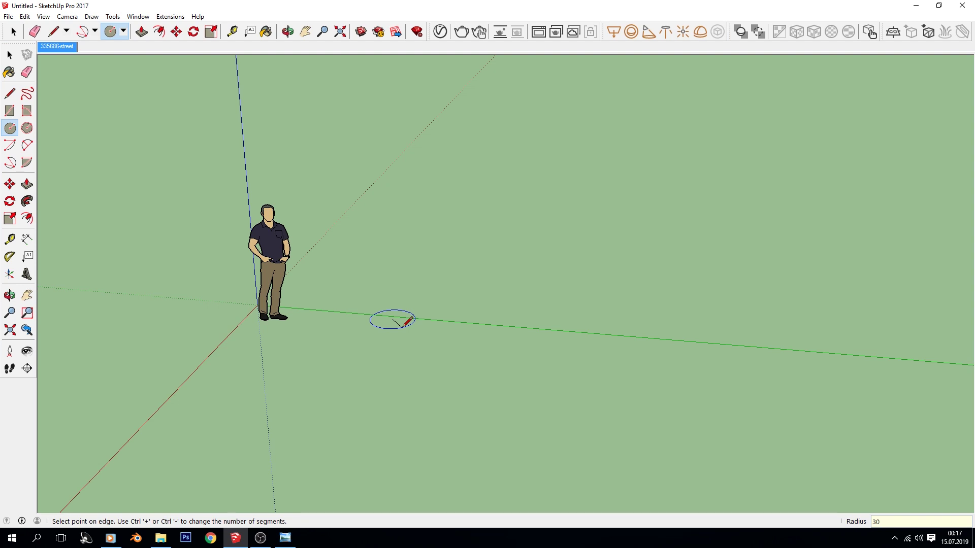
key(Return)
scroll(314, 285, up, 1)
scroll(355, 289, up, 1)
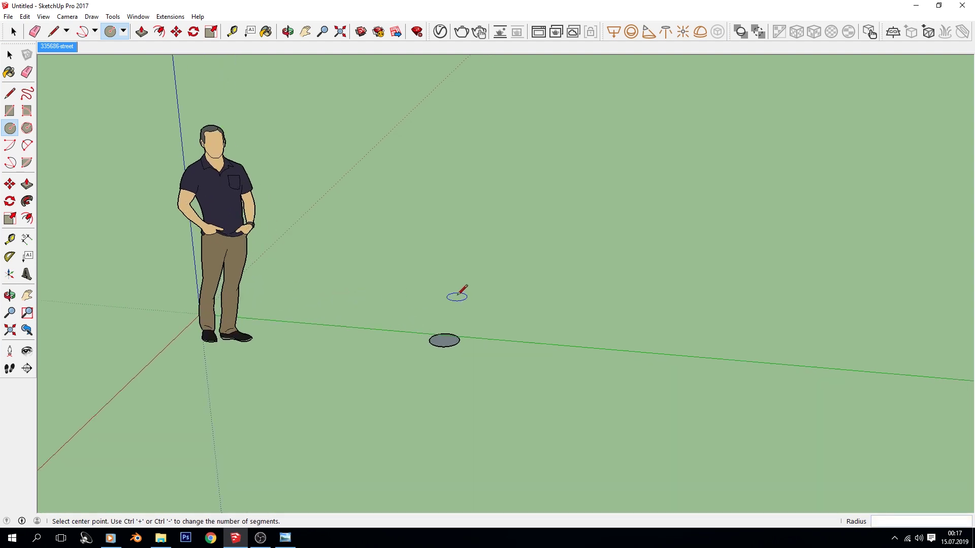
Push/Pull the circle up into a 300 cm tall pole.
key(p)
drag(445, 336, 463, 199)
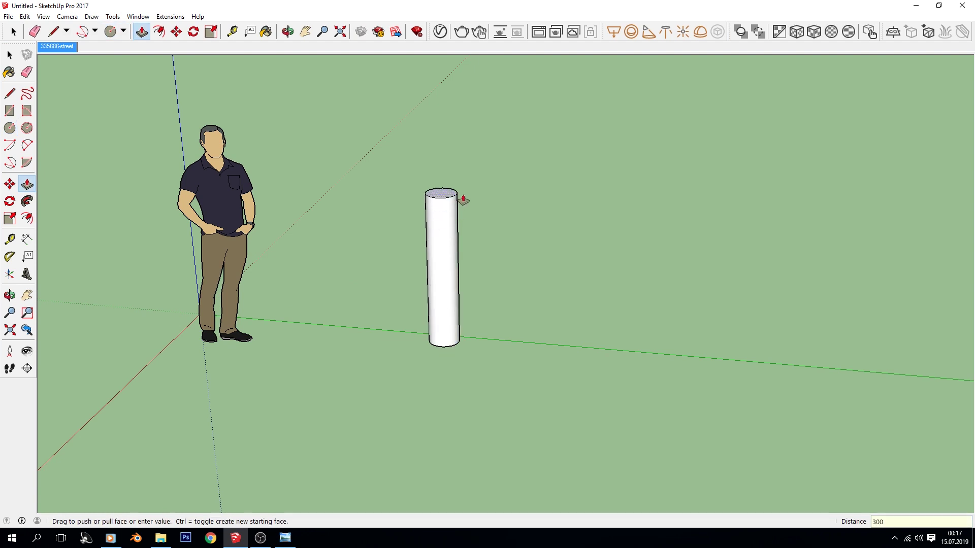
key(Return)
scroll(478, 216, down, 2)
scroll(463, 187, down, 2)
mouse_move(463, 186)
middle_down()
mouse_move(458, 298)
mouse_move(482, 157)
middle_up()
scroll(465, 300, up, 2)
scroll(470, 305, up, 1)
scroll(459, 301, up, 1)
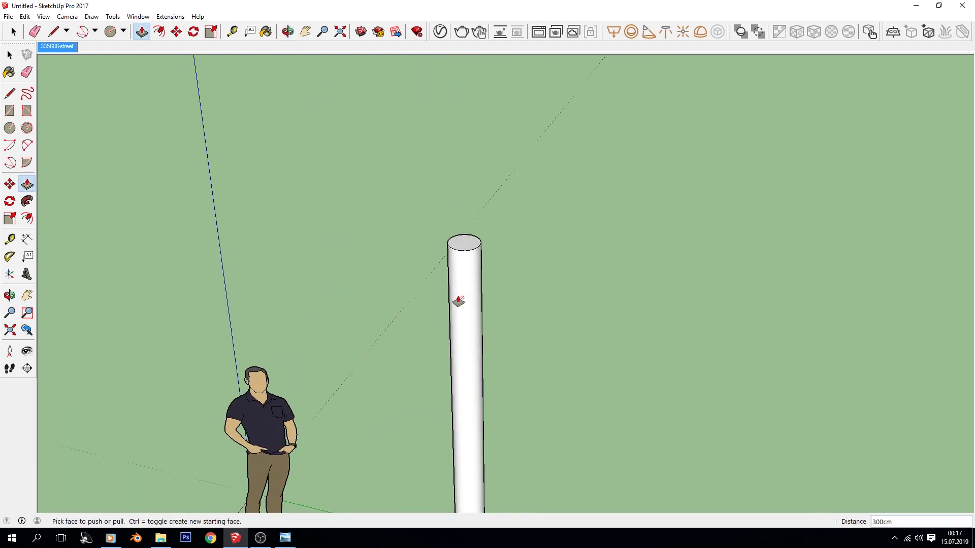
scroll(459, 301, up, 1)
key(r)
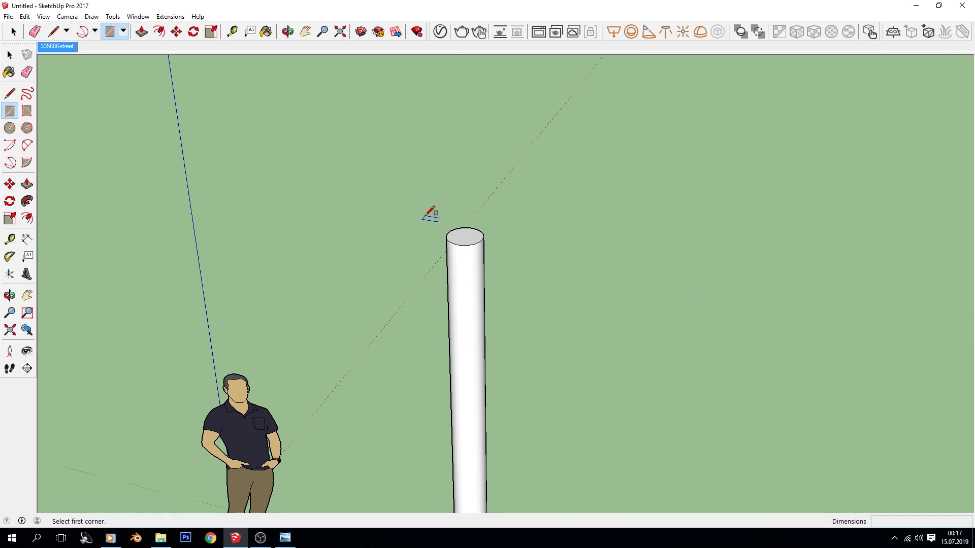
Draw a 50 by 100 rectangle and pull it into a 10 cm thick slab.
click(548, 265)
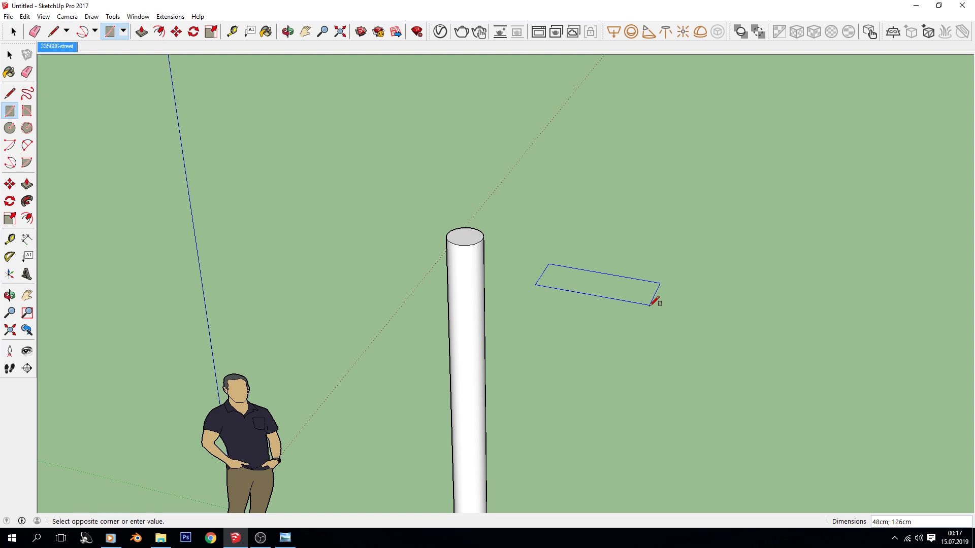
text(50;100)
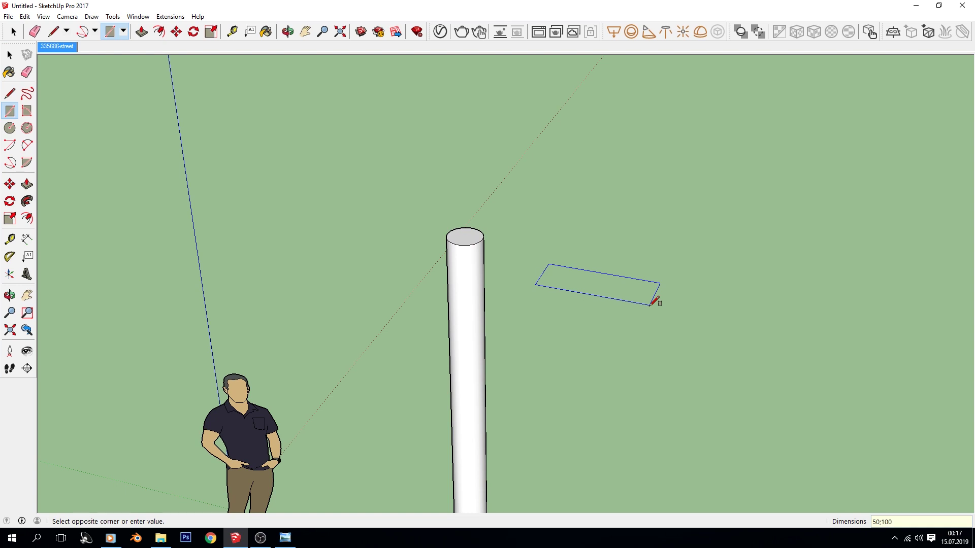
key(Return)
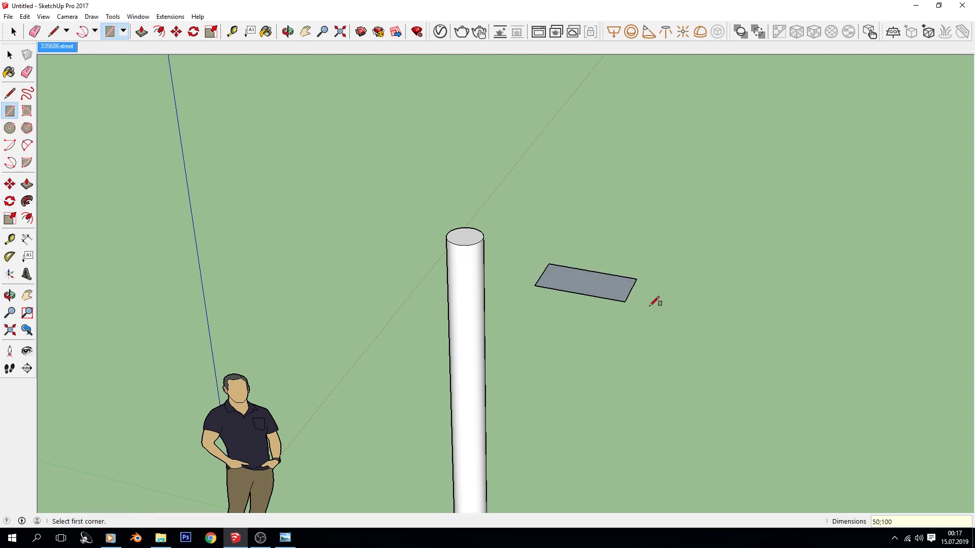
key(p)
click(589, 292)
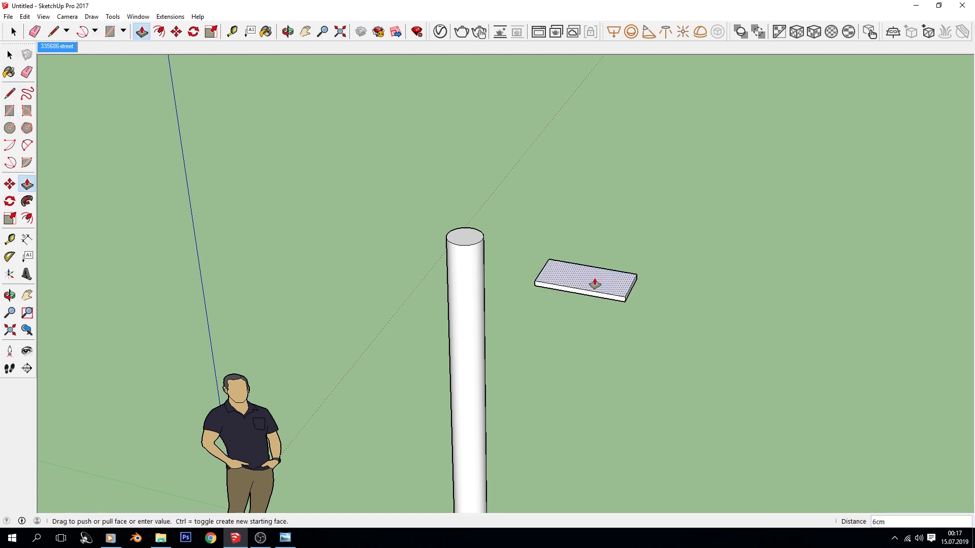
key(Return)
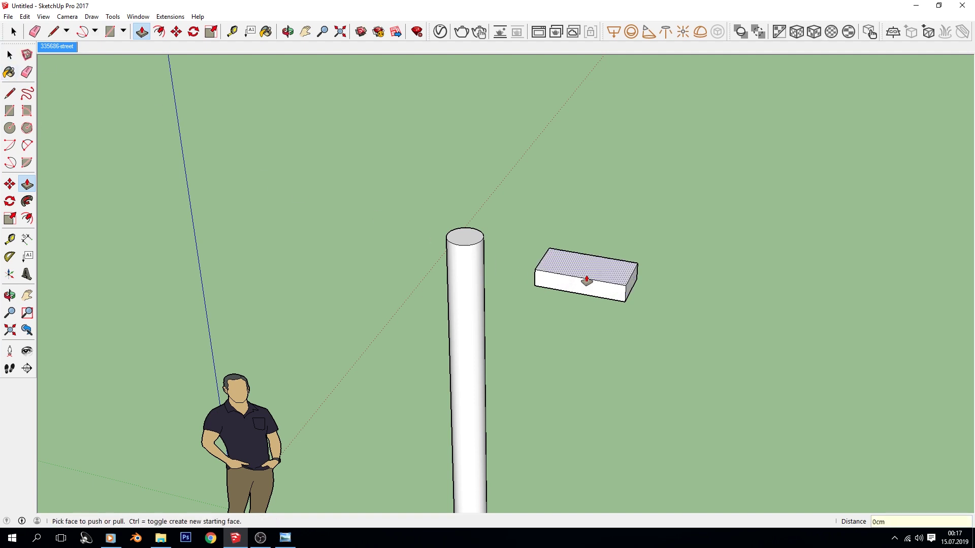
key(space)
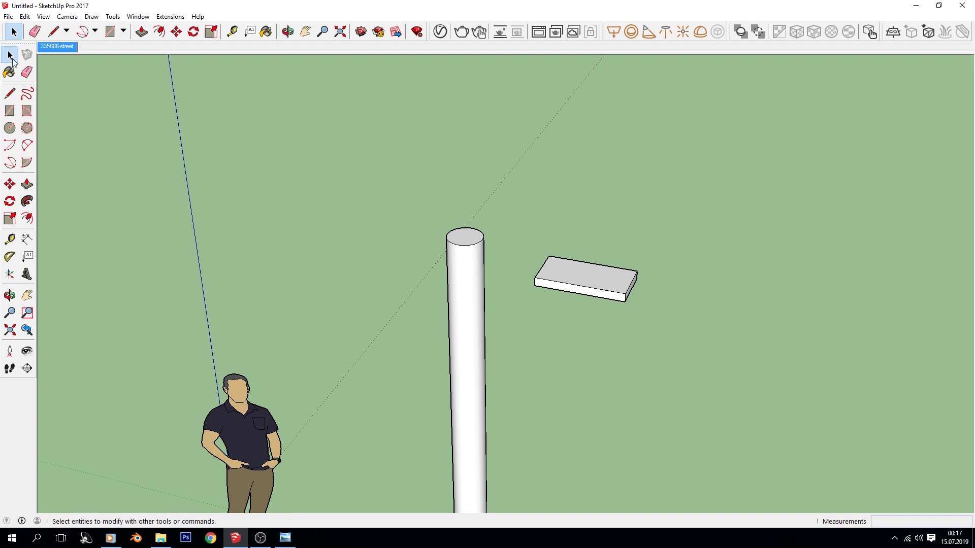
Select the slab and try moving it onto the pole top, then undo the move.
triple_click(601, 293)
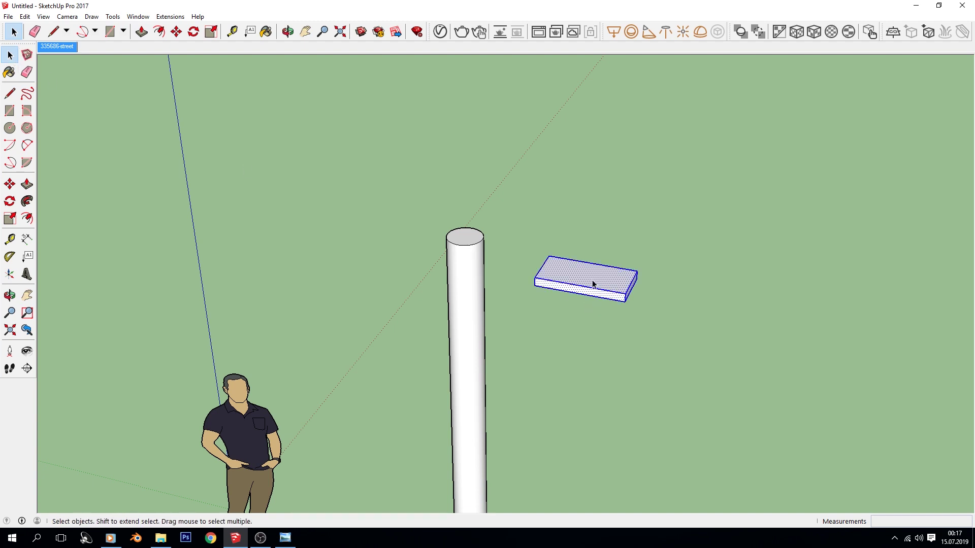
triple_click(585, 278)
click(177, 31)
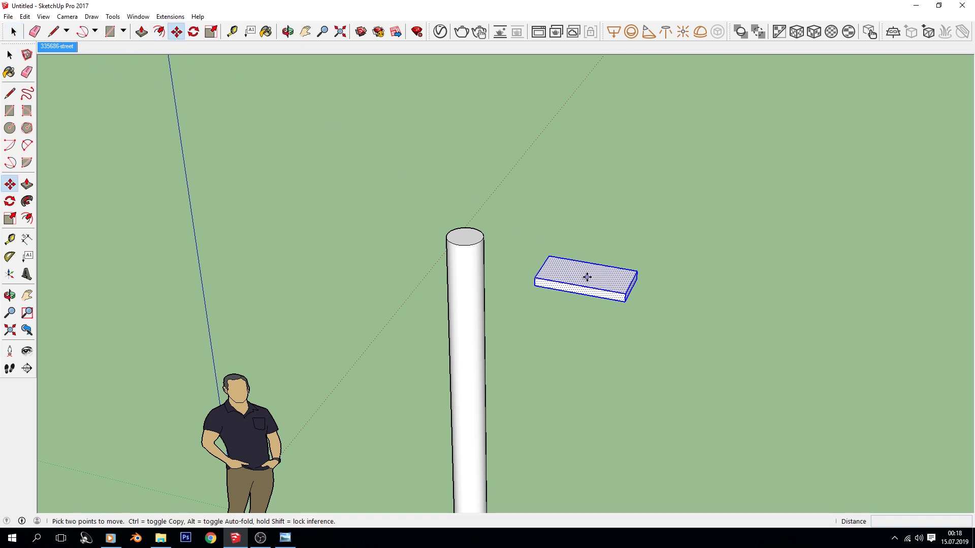
scroll(584, 278, up, 3)
middle_drag(574, 271, 589, 345)
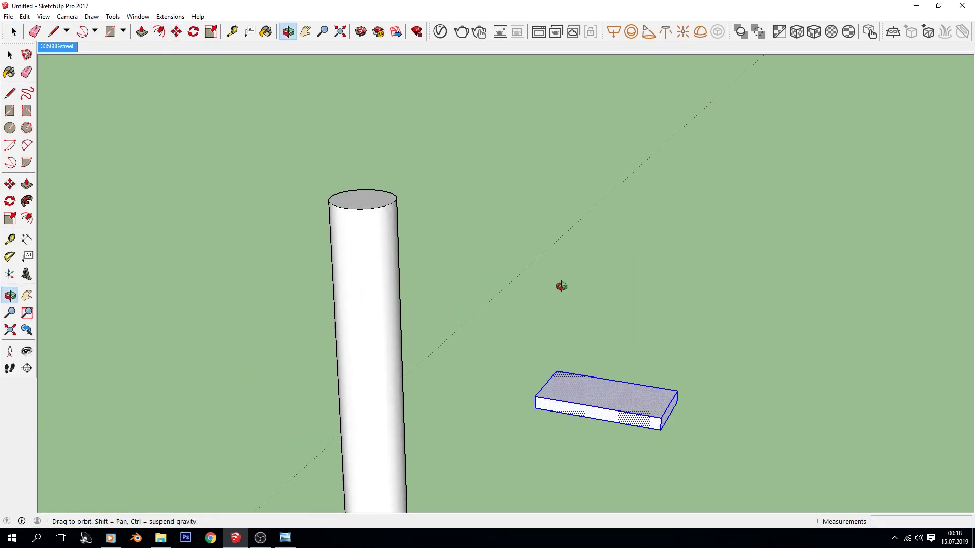
click(589, 346)
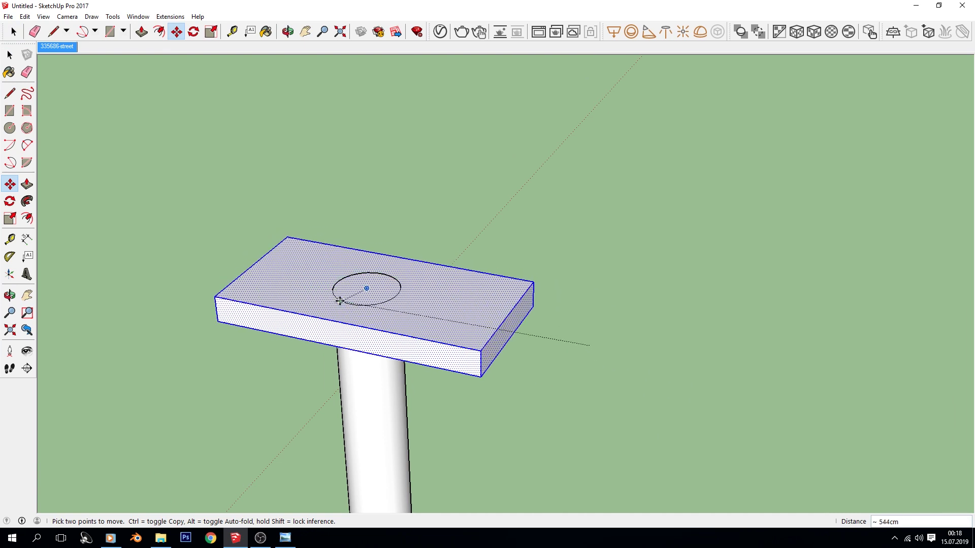
click(366, 288)
click(481, 366)
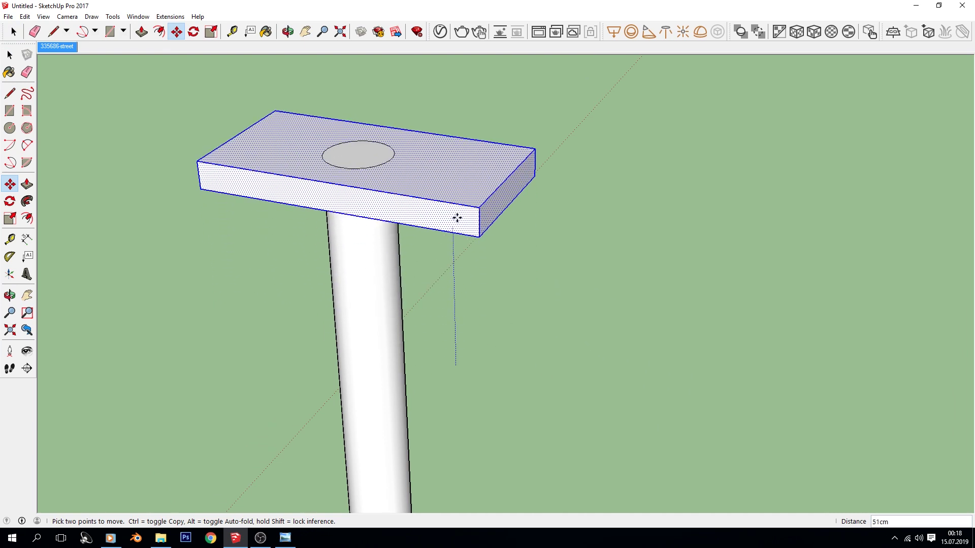
key(Escape)
key(space)
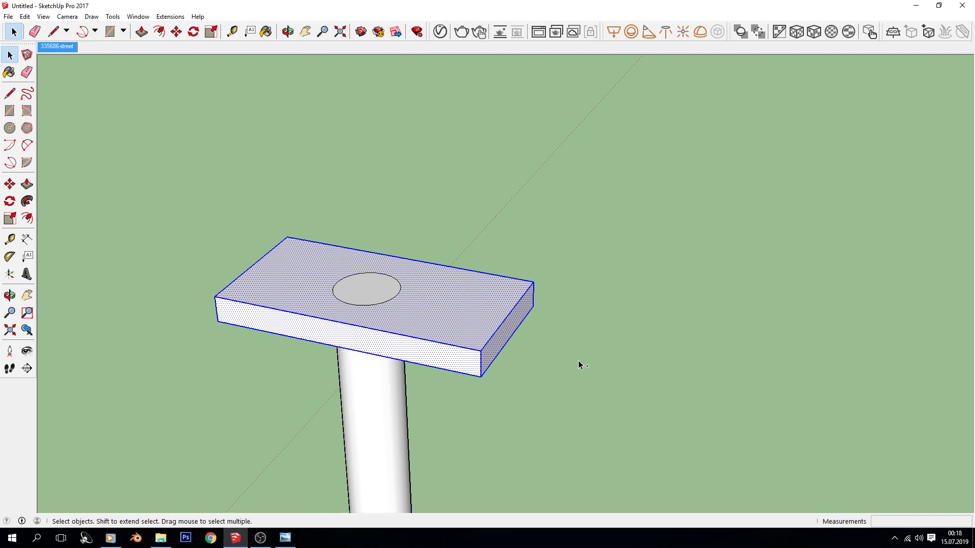
key(ctrl+z)
Group the slab and place it centred on the pole top.
right_click(595, 346)
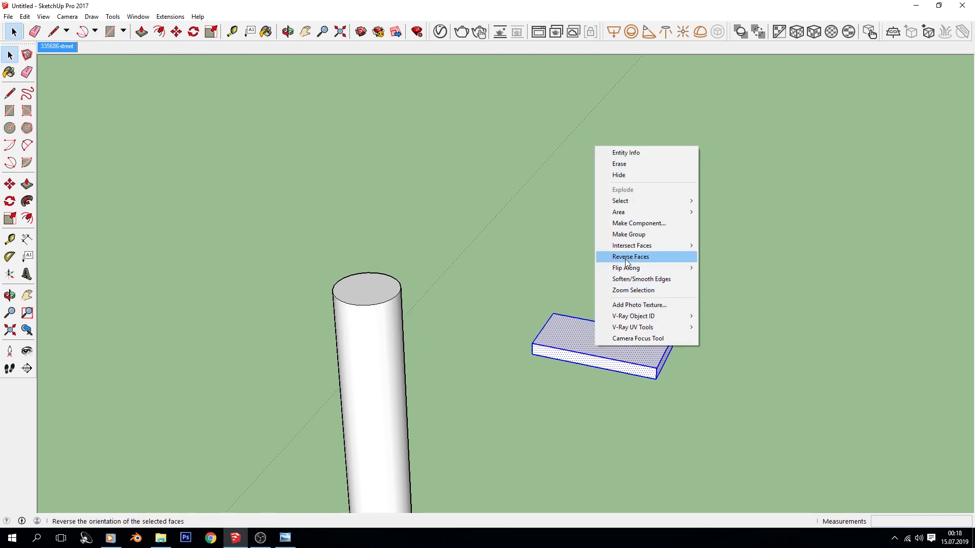
click(625, 235)
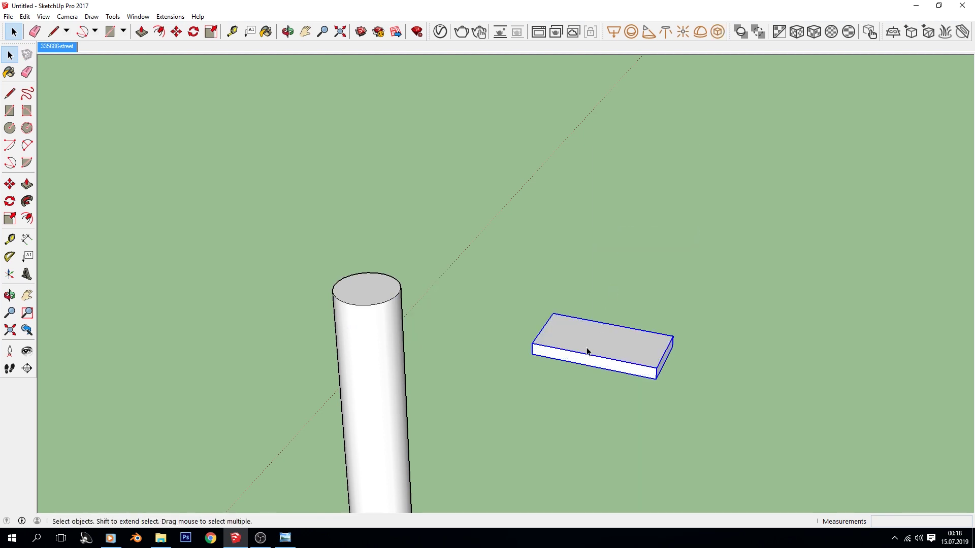
key(m)
click(604, 338)
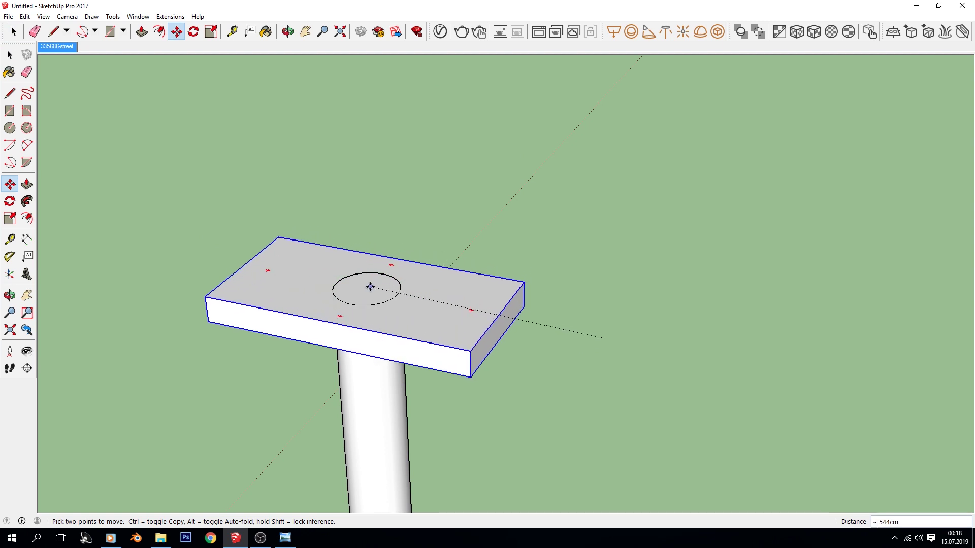
click(370, 285)
key(space)
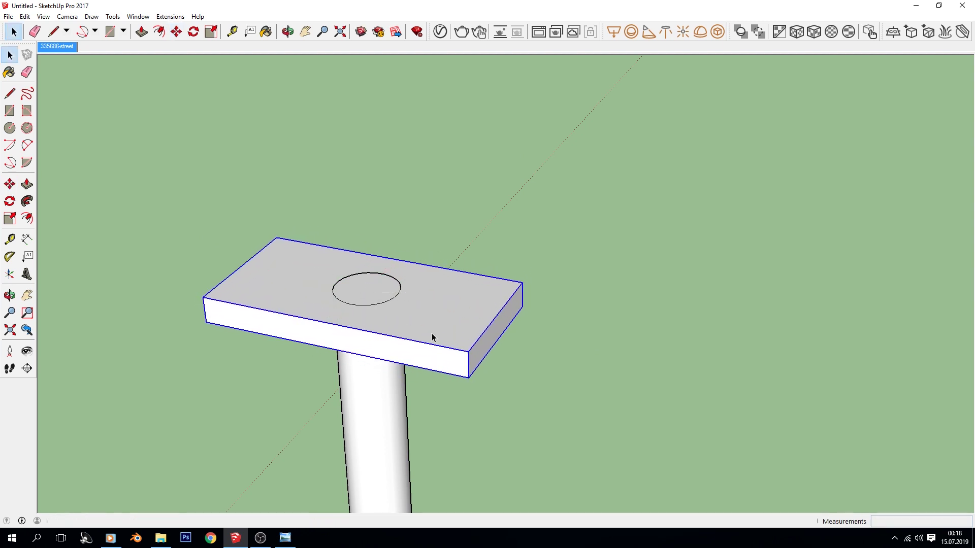
mouse_move(419, 336)
middle_down()
mouse_move(366, 457)
mouse_move(451, 266)
middle_up()
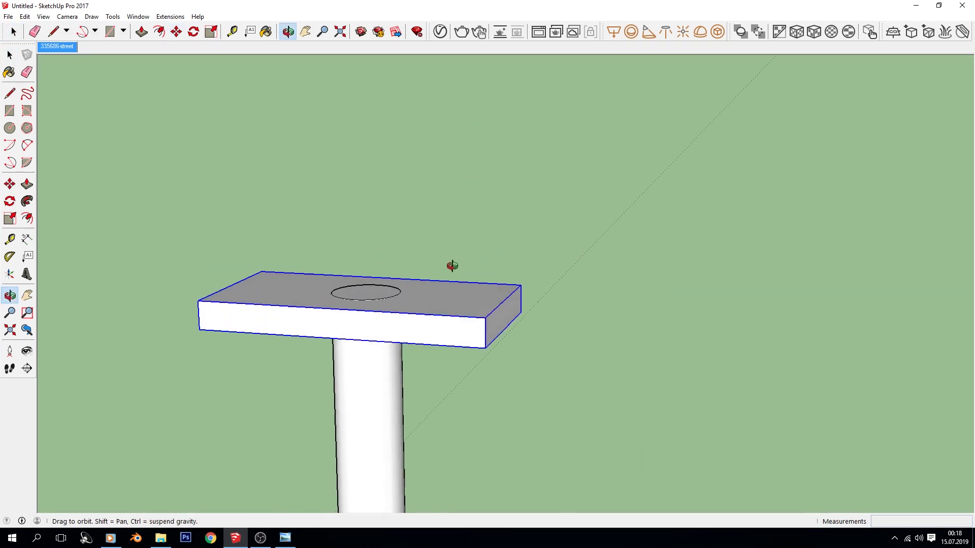
Move the board by its bottom corner so it sits above the pole top.
key(m)
click(482, 362)
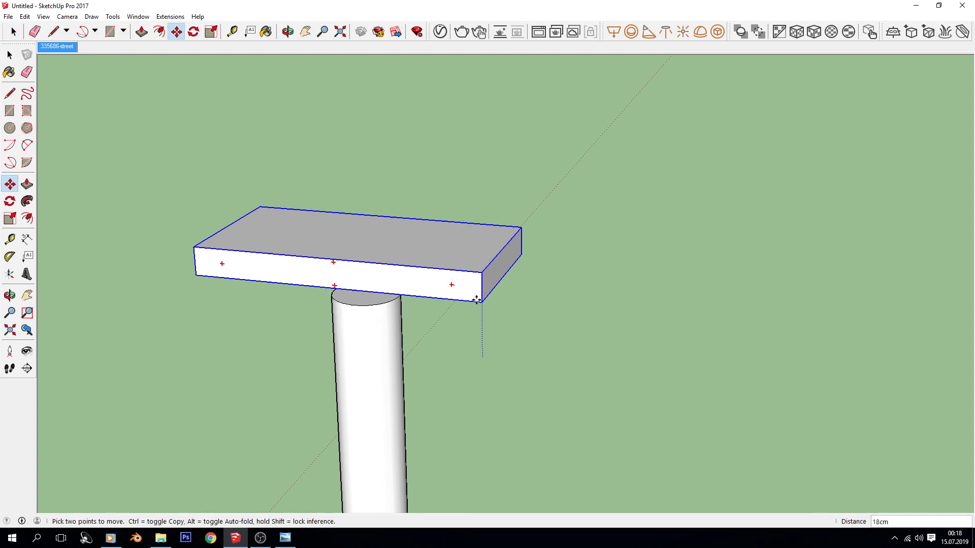
click(372, 280)
key(space)
mouse_move(265, 327)
middle_down()
mouse_move(307, 365)
mouse_move(331, 231)
middle_up()
Draw a radius line from the pole top's edge to its centre.
click(364, 308)
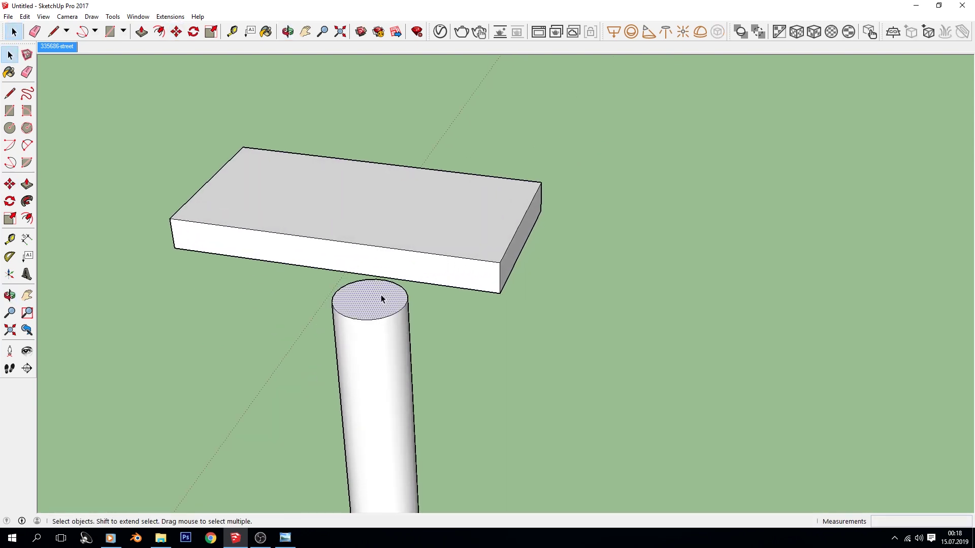
key(l)
click(332, 297)
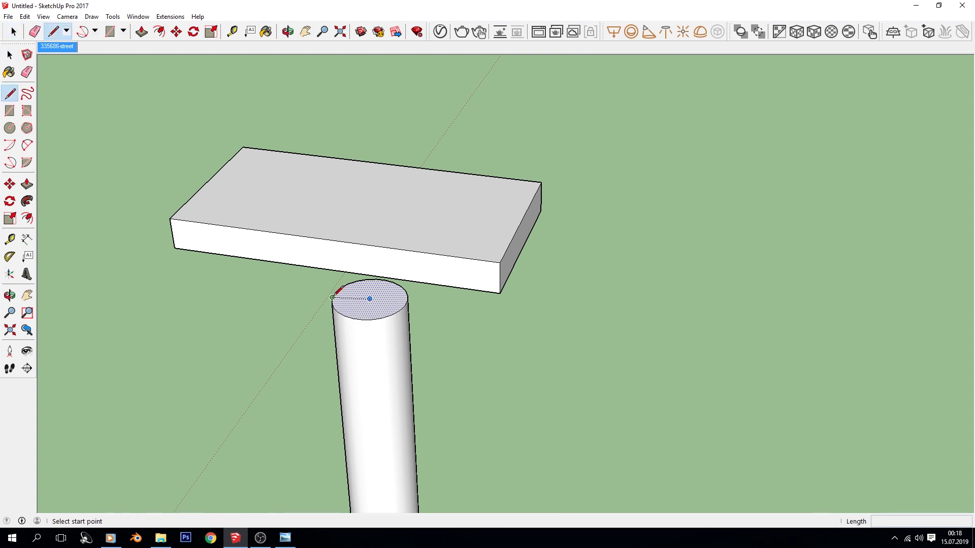
click(370, 298)
key(space)
Inside the board group, draw two midpoint lines crossing the underside to mark its centre.
click(353, 215)
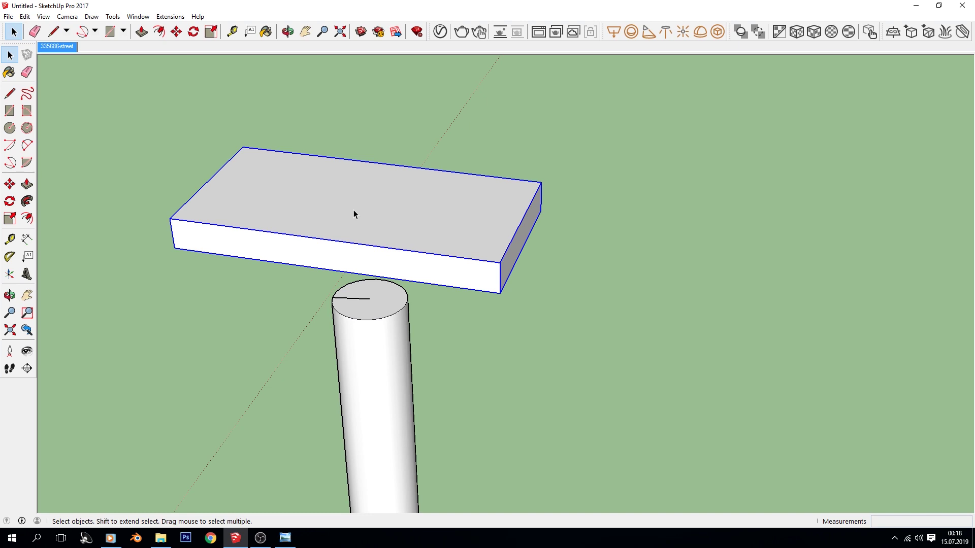
key(m)
mouse_move(354, 204)
middle_down()
mouse_move(374, 109)
mouse_move(383, 228)
mouse_move(390, 178)
middle_up()
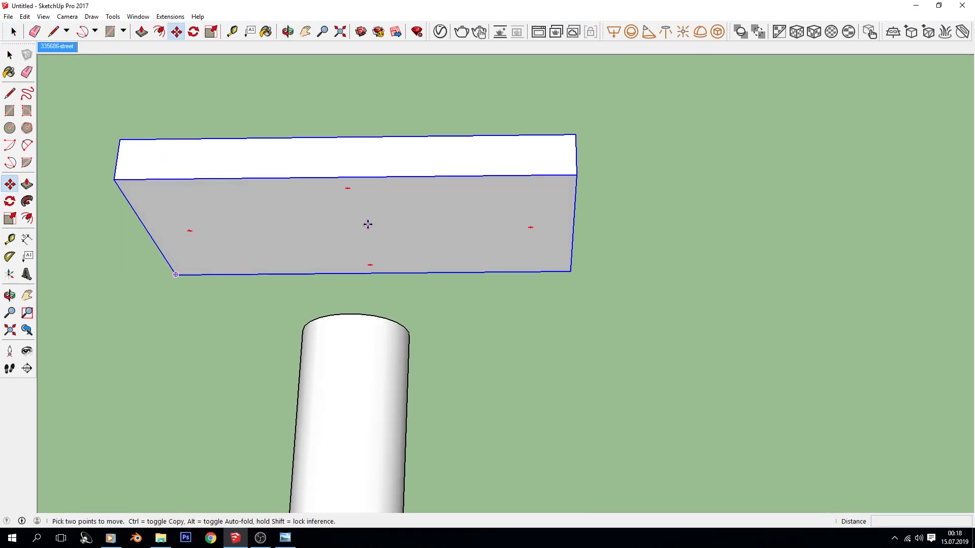
key(space)
double_click(342, 217)
key(l)
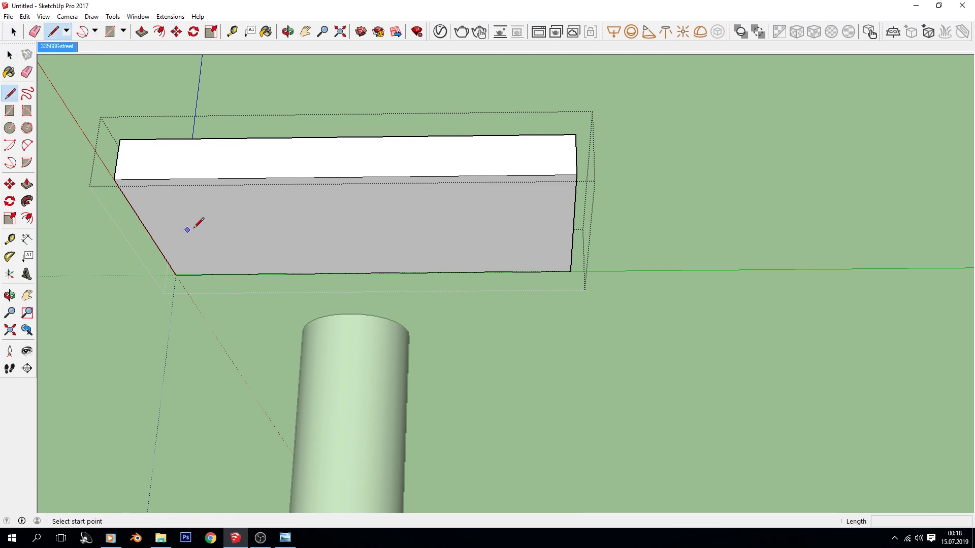
click(344, 177)
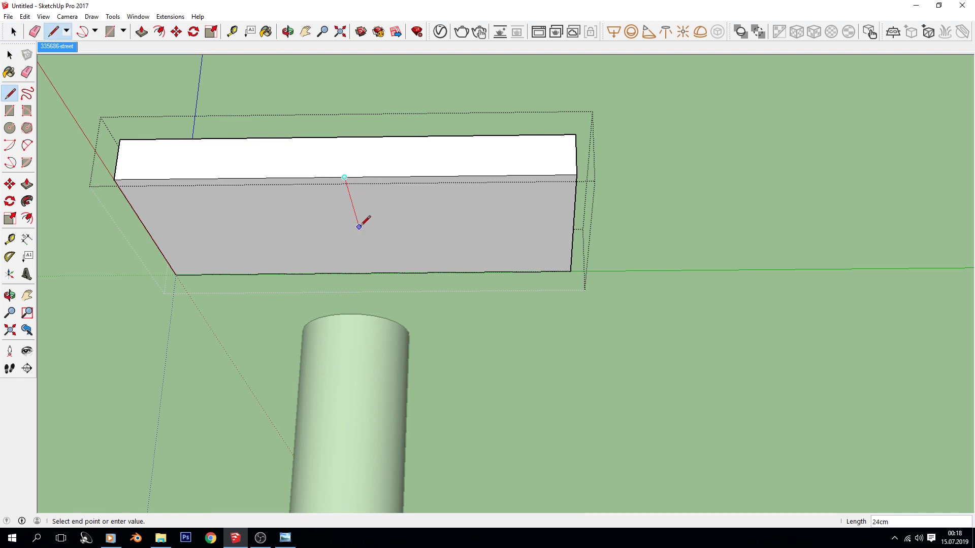
click(372, 273)
click(147, 231)
click(360, 228)
key(space)
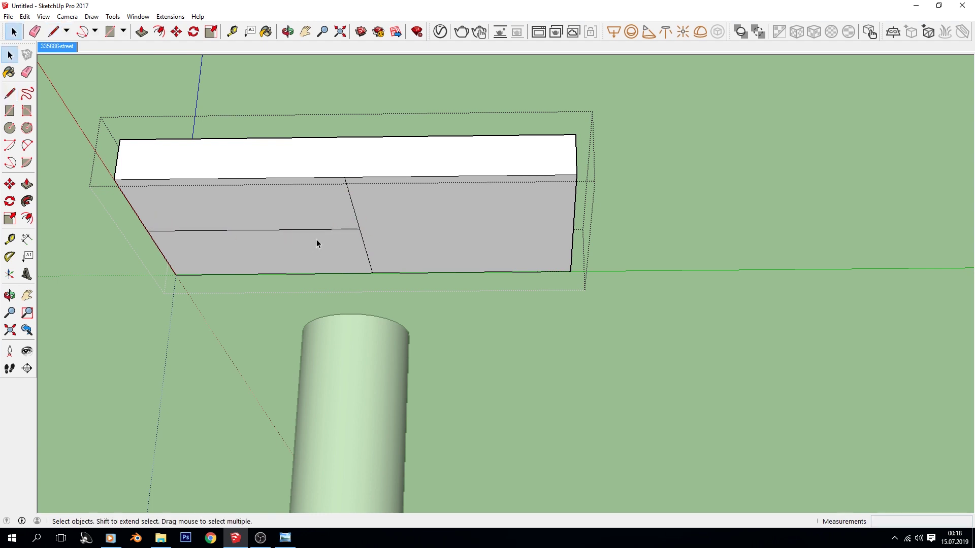
click(557, 311)
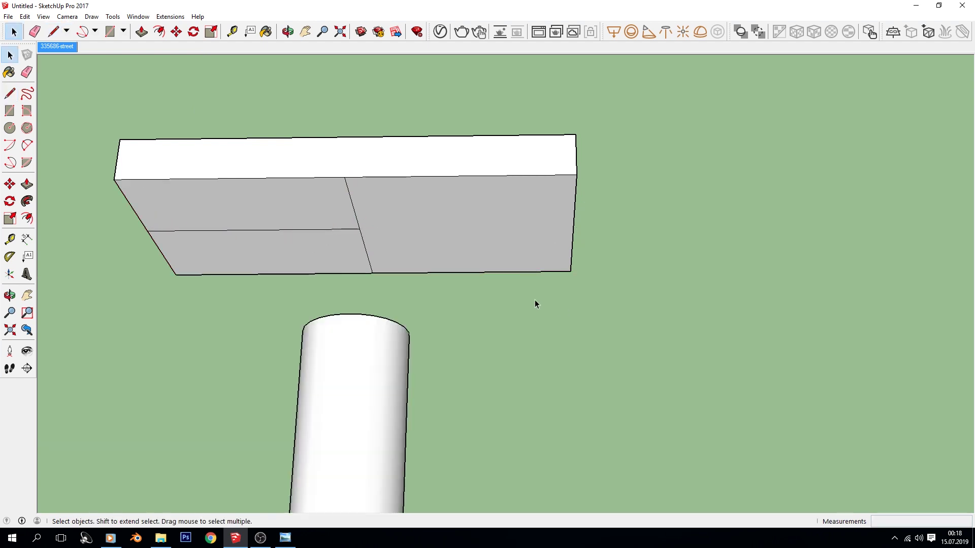
Move the board from its underside centre onto the pole top's centre.
key(m)
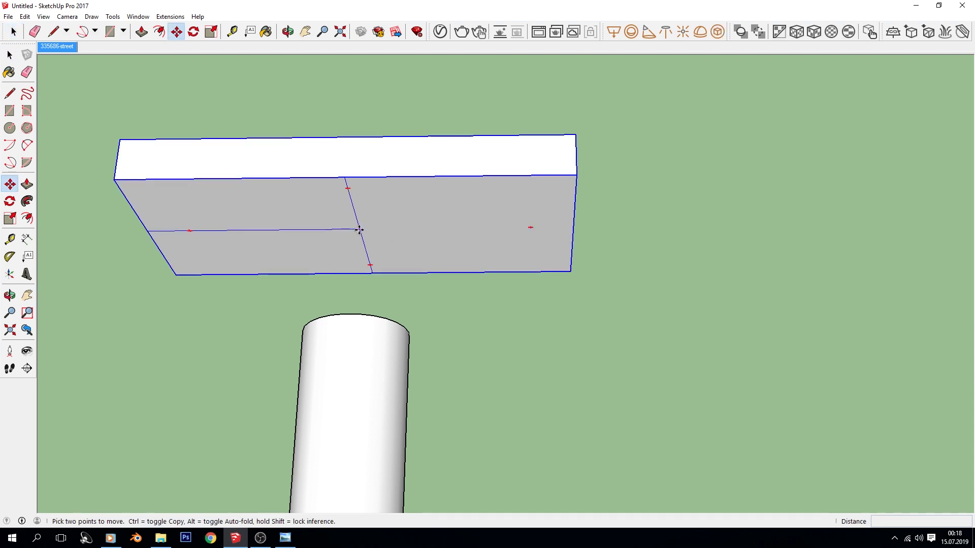
middle_drag(358, 230, 367, 365)
click(355, 218)
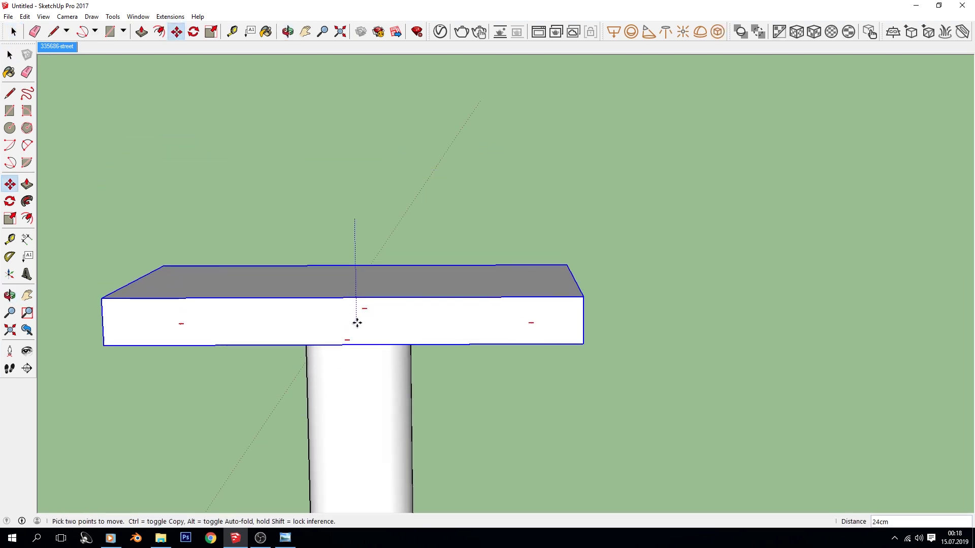
middle_drag(366, 326, 363, 343)
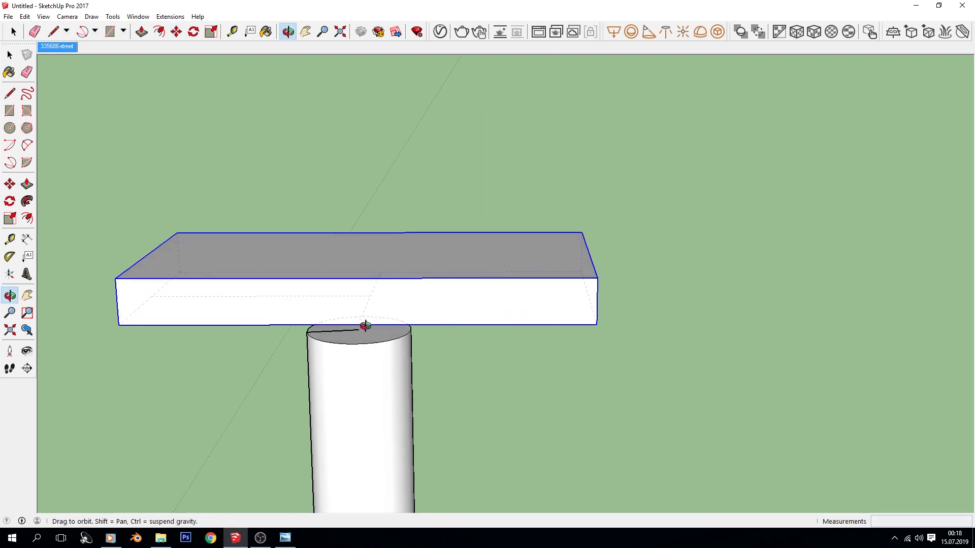
click(360, 325)
key(space)
Erase the two centre-marking lines from the board's underside.
mouse_move(549, 424)
middle_down()
mouse_move(536, 216)
mouse_move(383, 279)
middle_up()
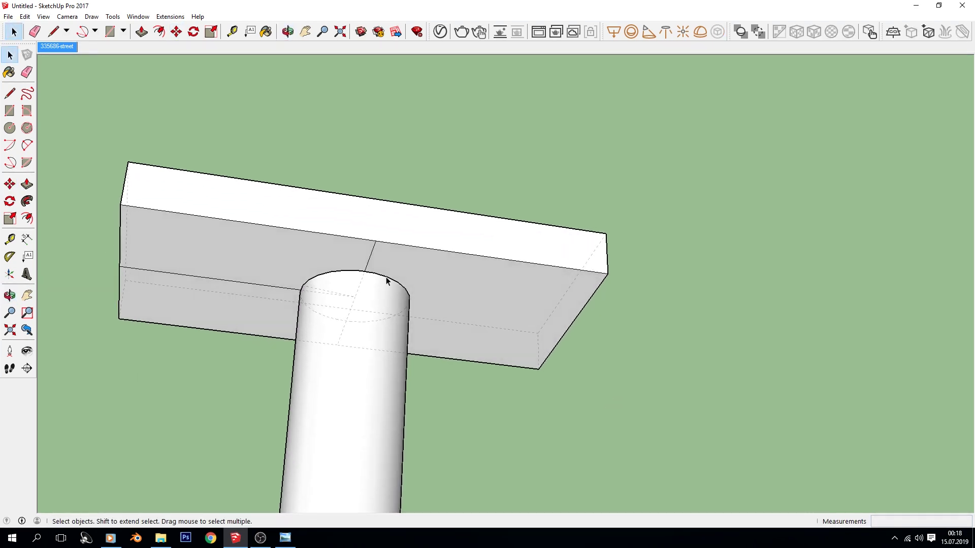
double_click(276, 243)
key(e)
click(239, 283)
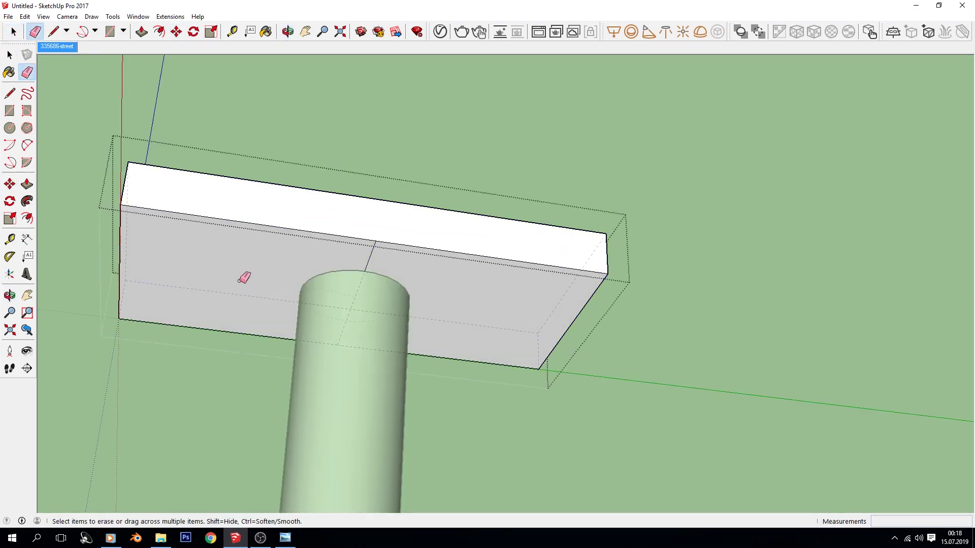
click(371, 258)
key(space)
middle_drag(227, 297, 587, 370)
click(587, 371)
Hide the board, delete the radius line on the pole top, then unhide everything.
middle_drag(327, 291, 407, 322)
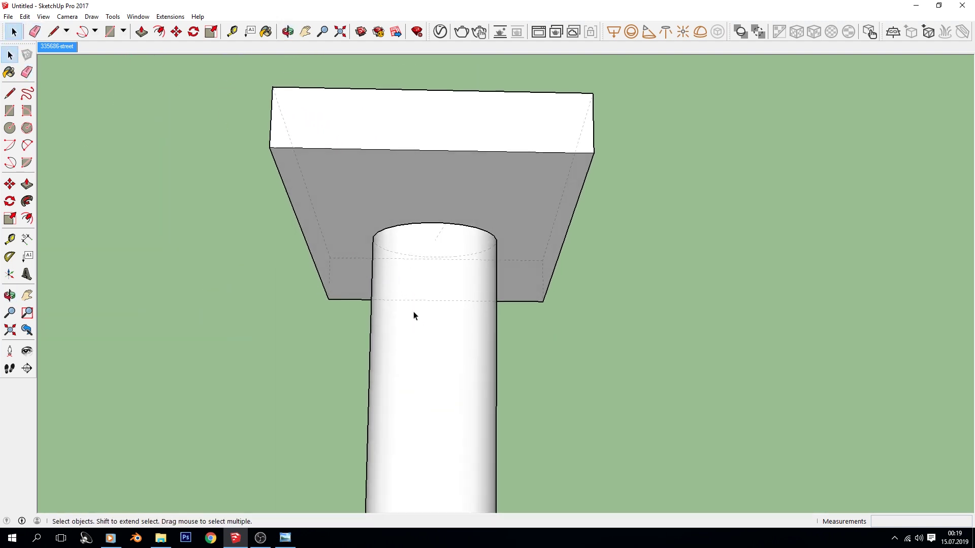
click(388, 159)
mouse_move(589, 249)
middle_down()
mouse_move(351, 342)
mouse_move(398, 279)
mouse_move(354, 318)
middle_up()
right_click(354, 230)
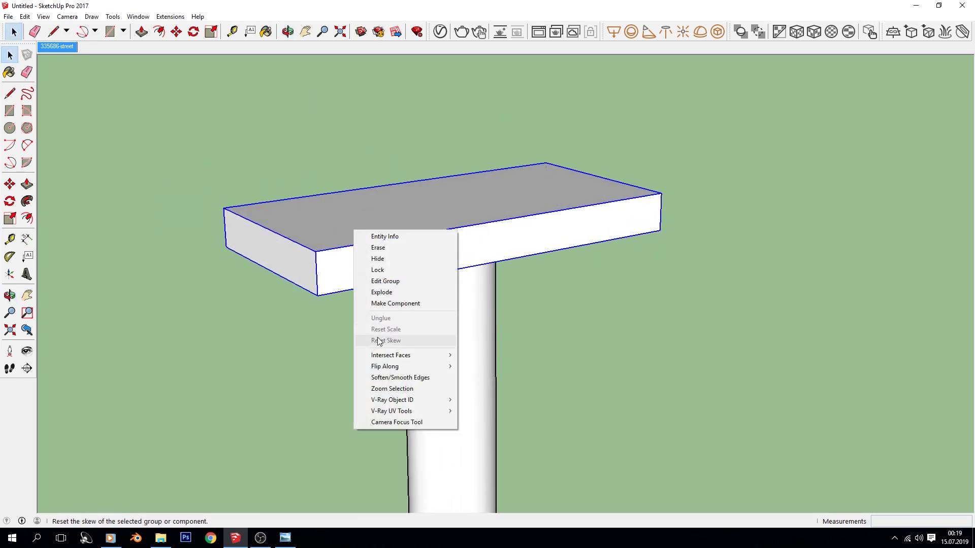
click(384, 259)
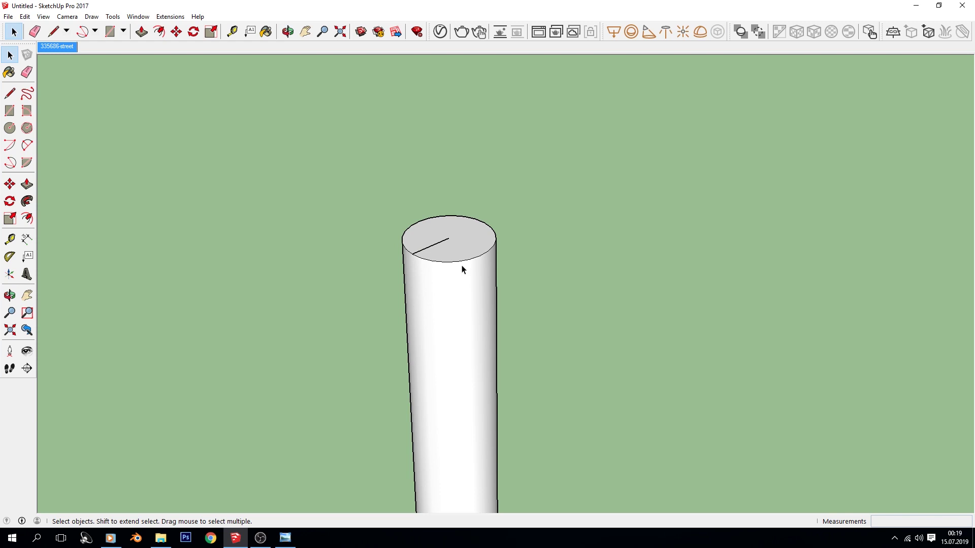
click(435, 247)
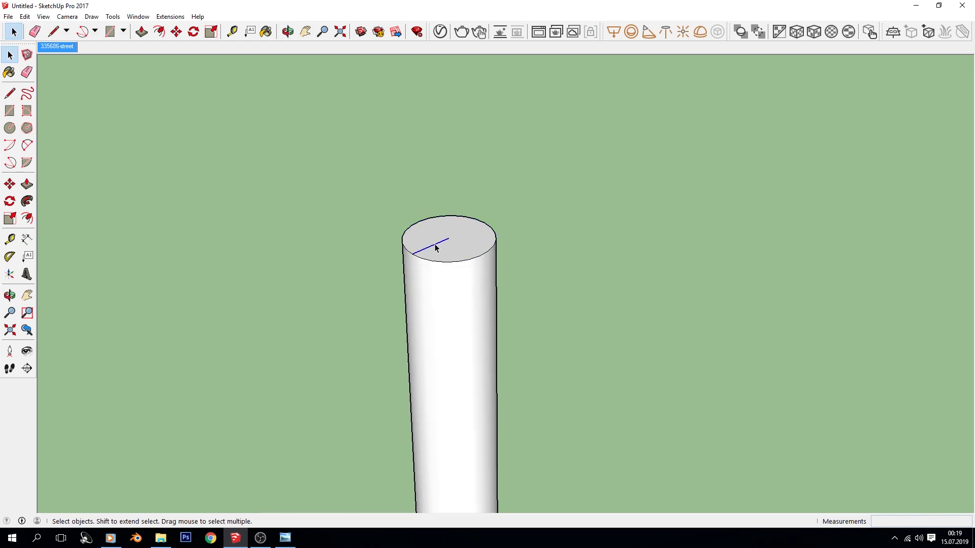
key(Delete)
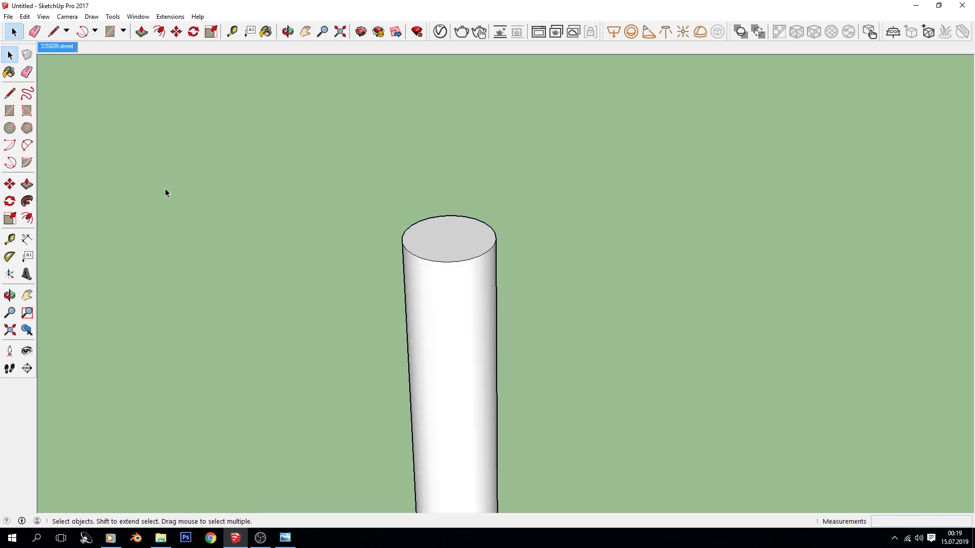
click(24, 17)
mouse_move(44, 161)
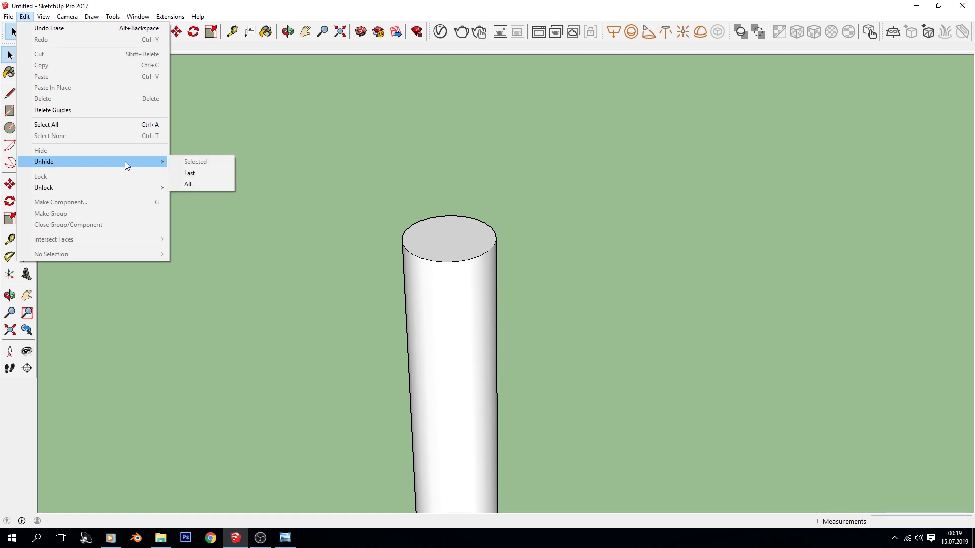
click(205, 183)
middle_drag(587, 261, 418, 274)
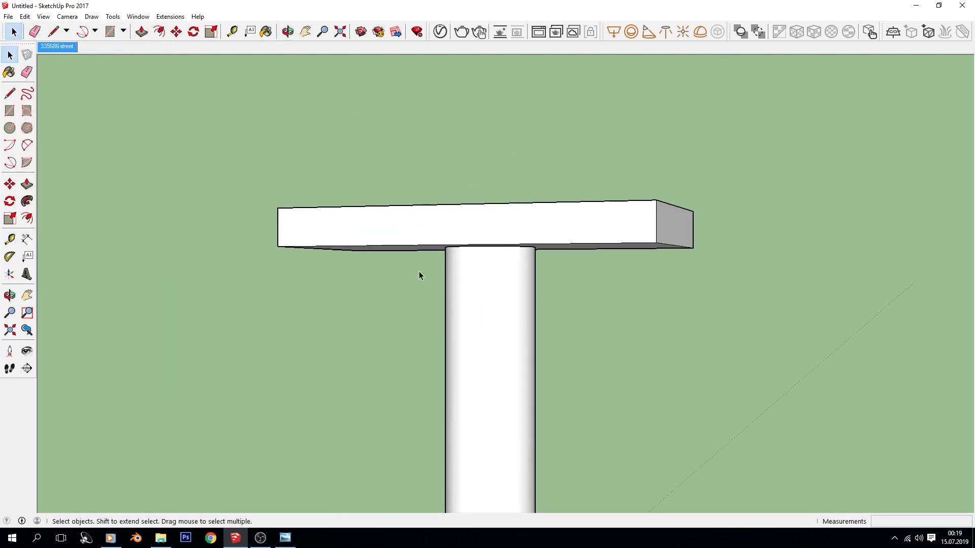
Glance at the billboard reference photo and return to the model.
click(286, 537)
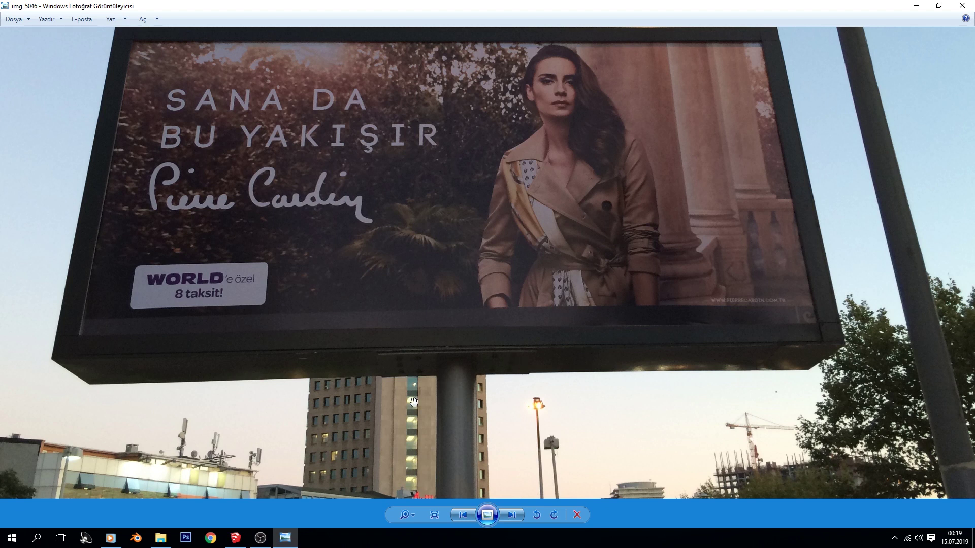
click(286, 537)
scroll(334, 351, down, 2)
scroll(391, 294, down, 2)
click(285, 538)
Enter the board group, starting and cancelling a push and a line.
middle_drag(321, 396, 444, 417)
double_click(391, 285)
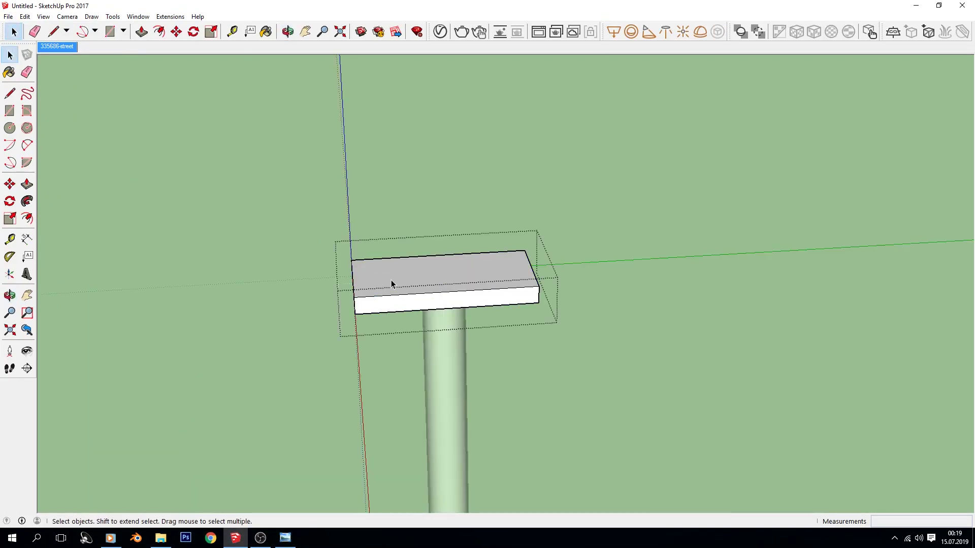
middle_drag(425, 284, 488, 267)
key(p)
click(442, 281)
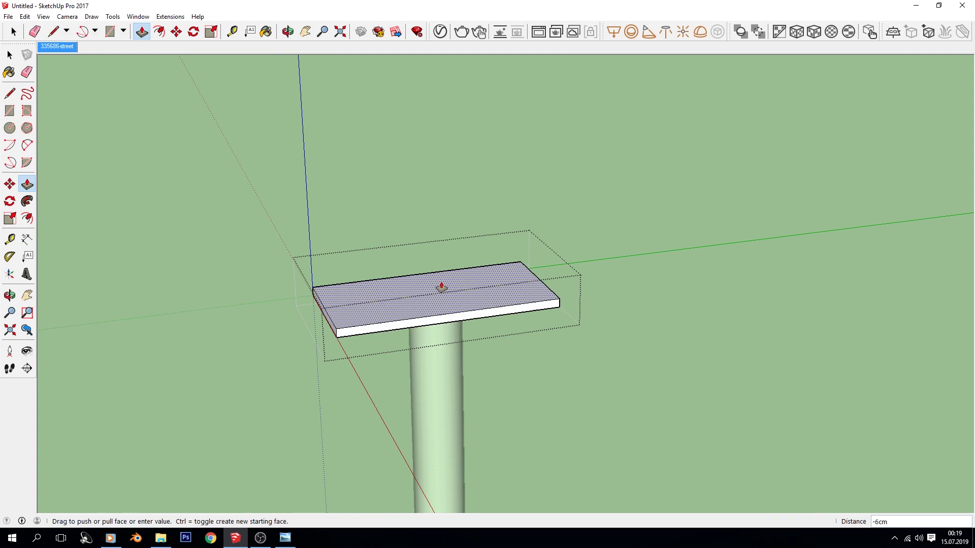
key(space)
key(l)
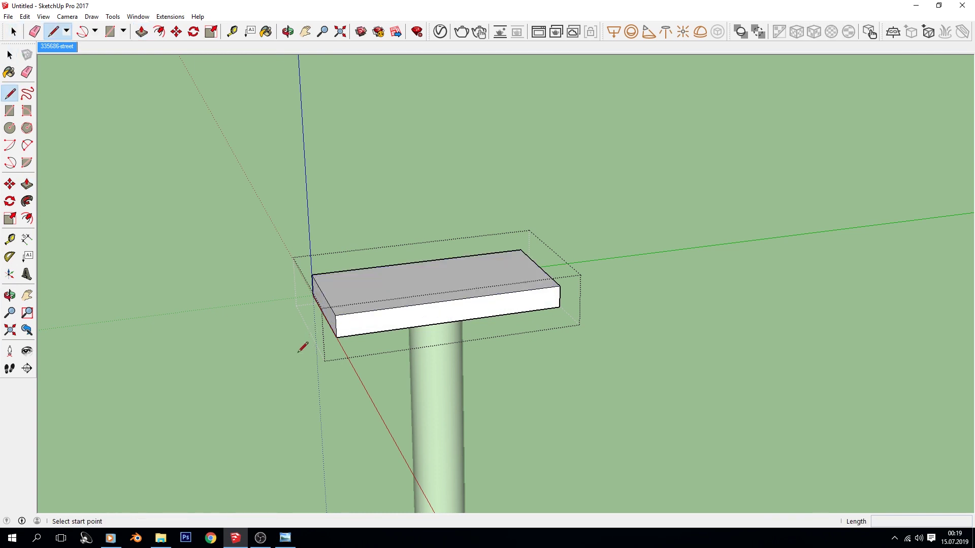
click(336, 337)
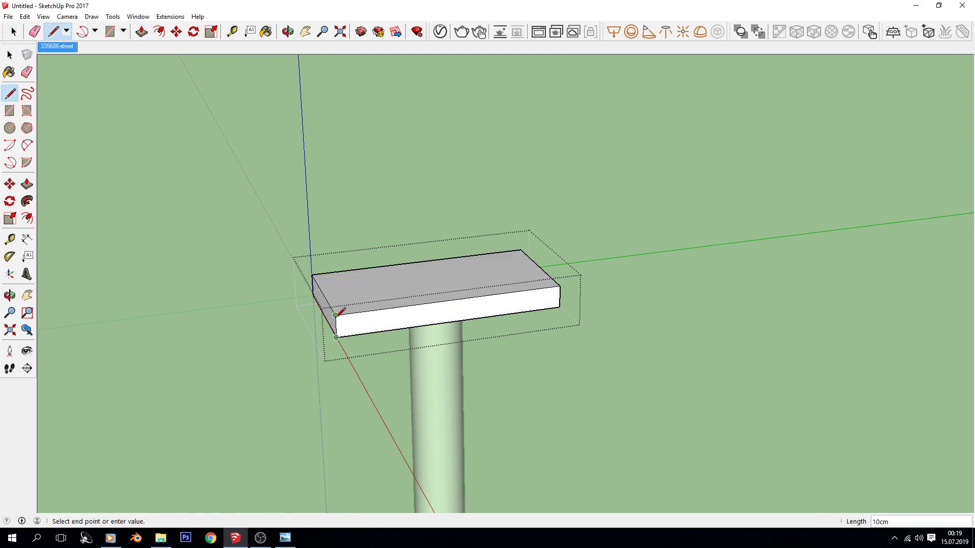
key(space)
Push the board's top face down 7cm to make it a thin panel.
click(401, 286)
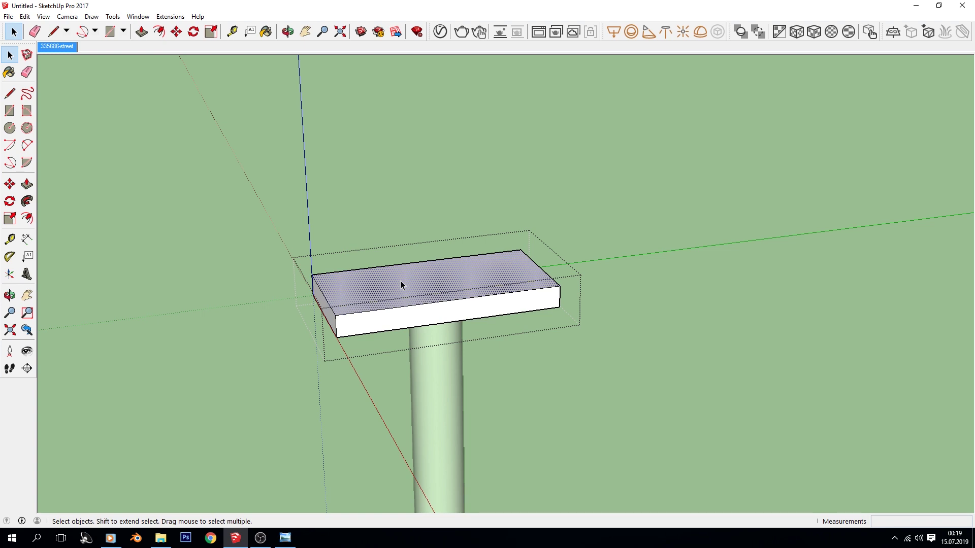
key(p)
drag(401, 285, 401, 297)
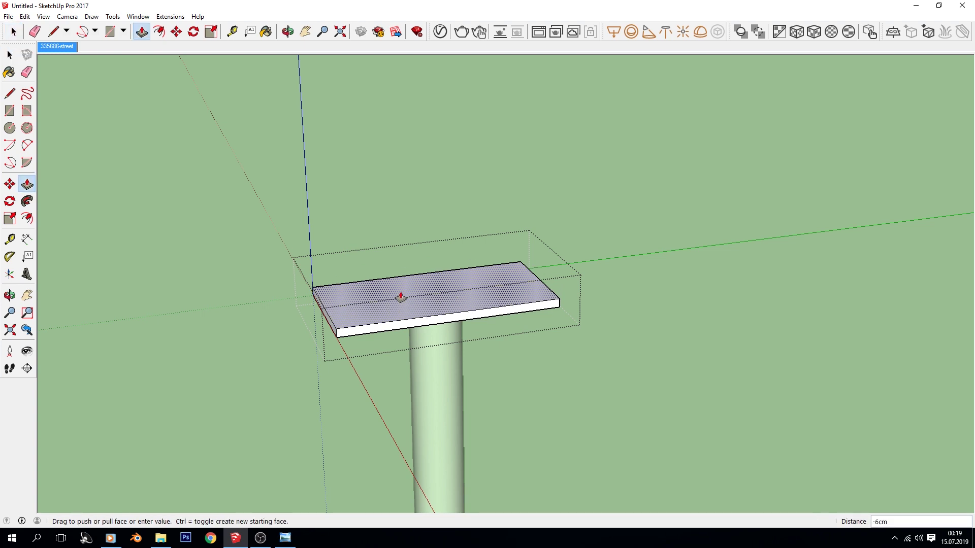
key(Return)
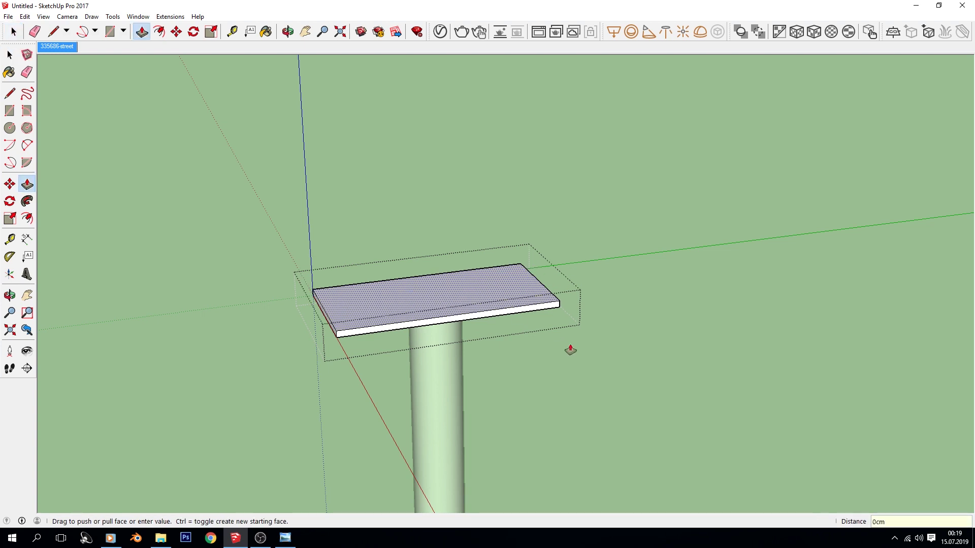
key(space)
Use the board's context menu, then bring the billboard reference photo forward.
middle_drag(474, 326, 619, 376)
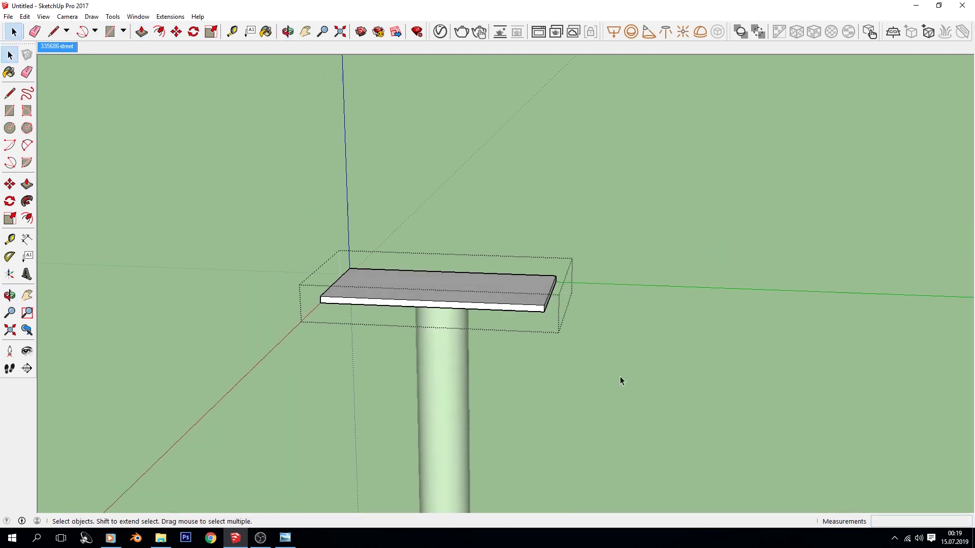
right_click(468, 278)
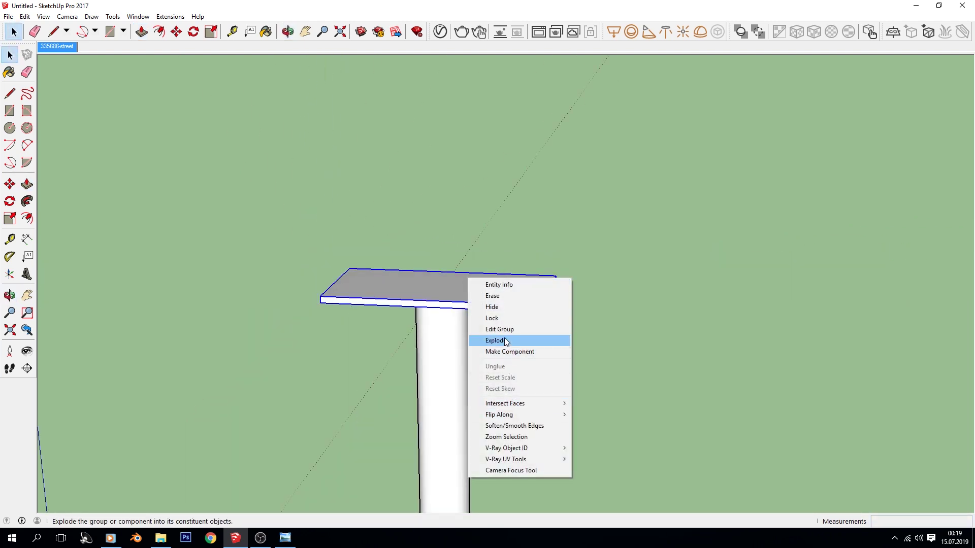
click(572, 343)
mouse_move(573, 343)
middle_down()
mouse_move(510, 369)
mouse_move(365, 289)
mouse_move(270, 344)
middle_up()
click(284, 538)
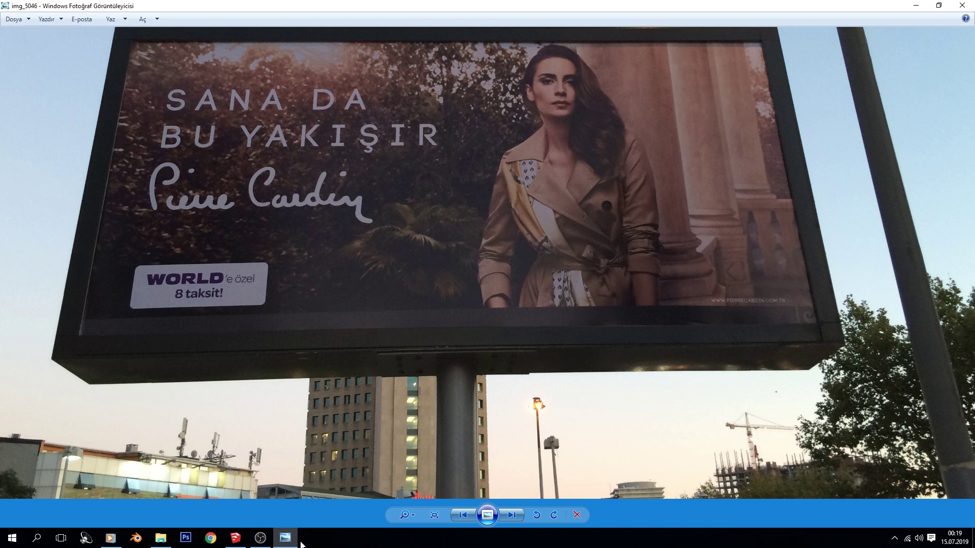
Zoom into the img_5046 billboard's lower frame, then return to the SketchUp model.
scroll(384, 362, up, 1)
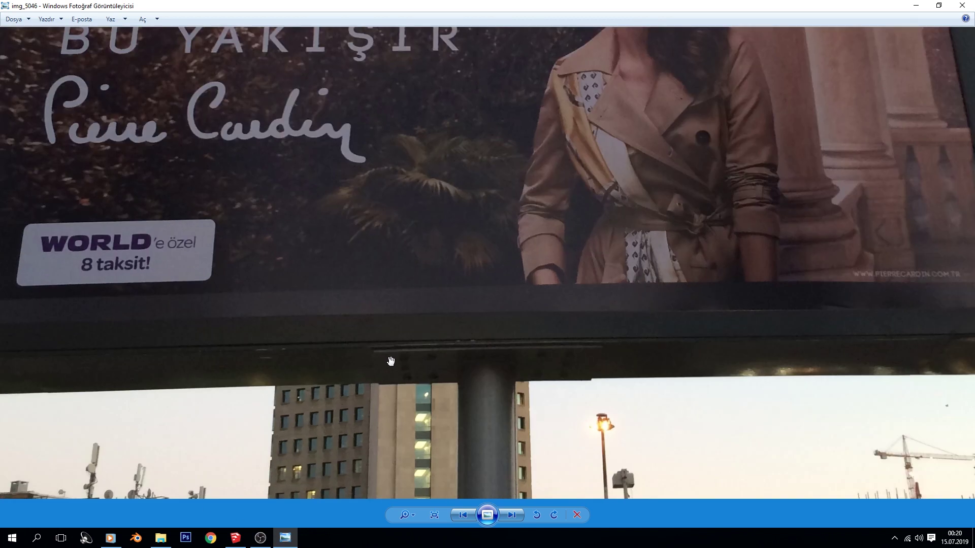
scroll(381, 361, up, 1)
scroll(366, 361, down, 2)
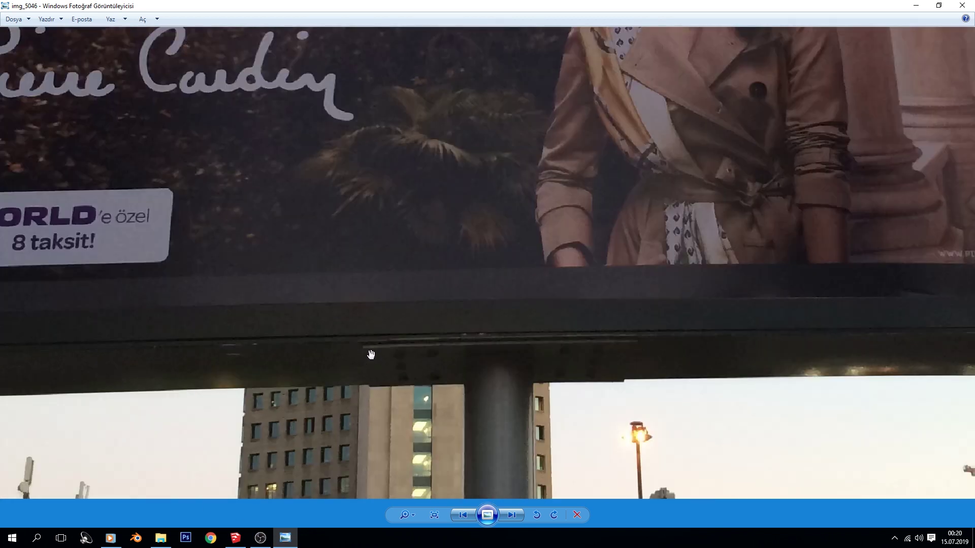
scroll(371, 354, up, 1)
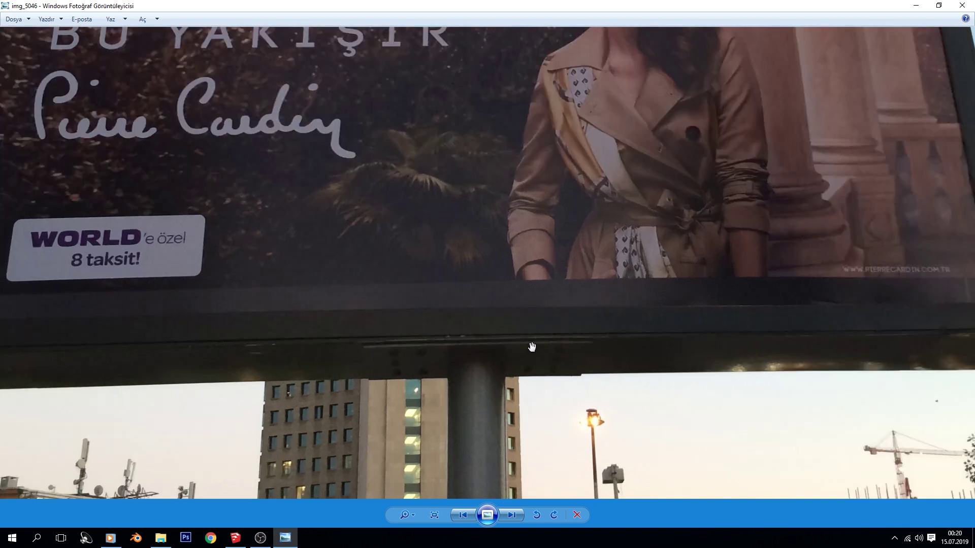
click(285, 538)
middle_drag(476, 294, 476, 304)
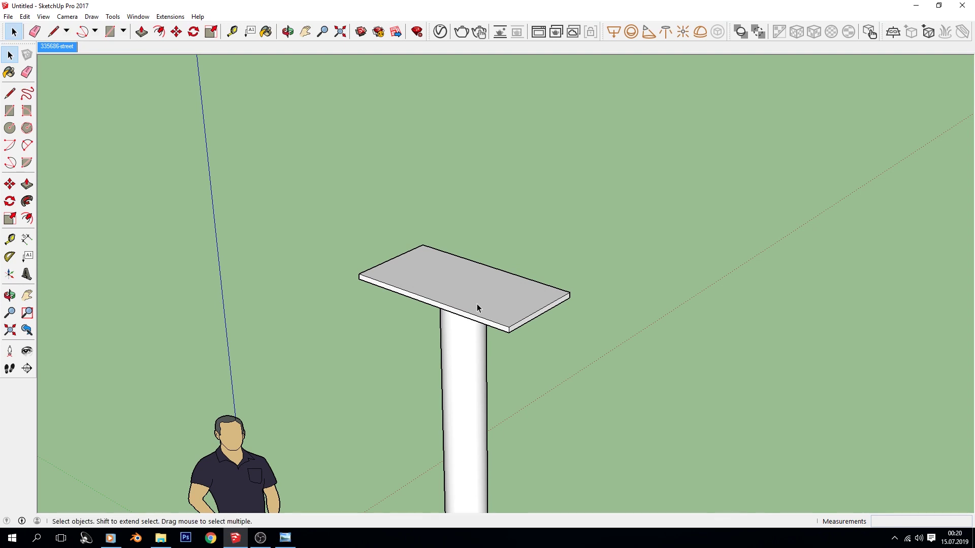
Trace a slightly oversized rectangle over the thin board's top corners to form a new face.
key(l)
middle_drag(468, 331, 483, 361)
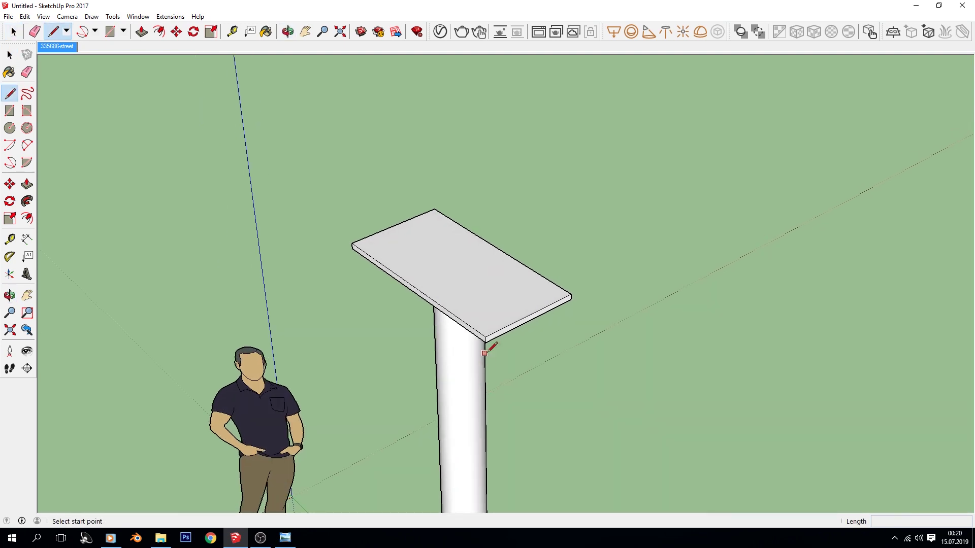
middle_drag(466, 339, 254, 325)
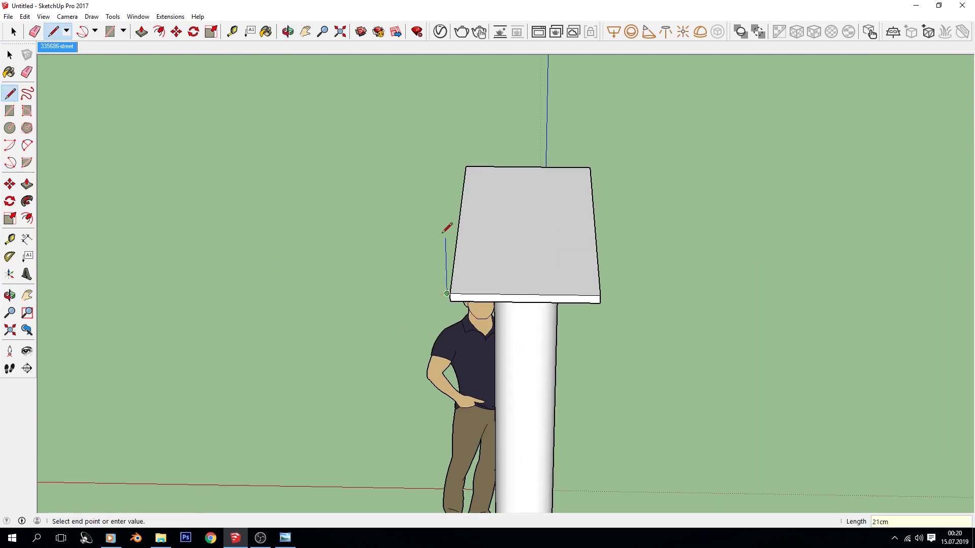
key(Escape)
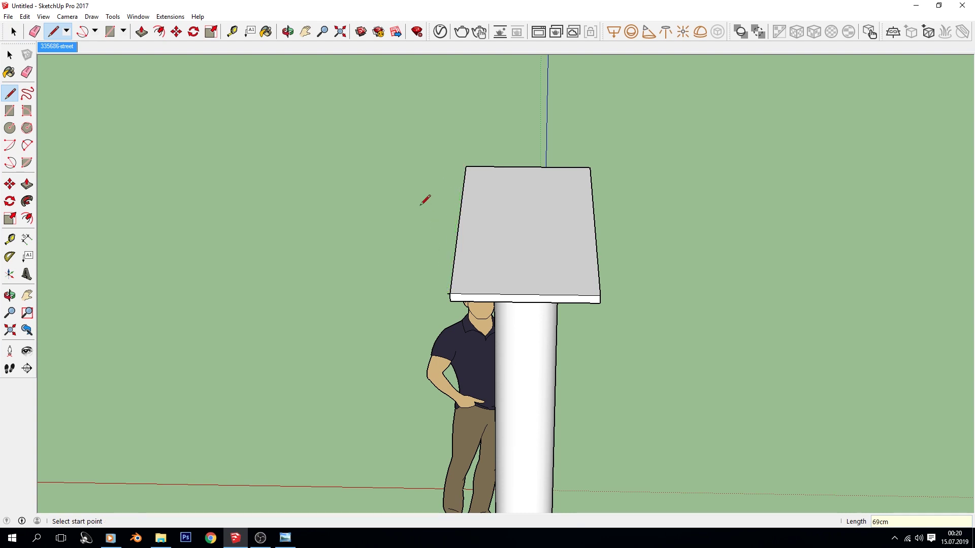
scroll(395, 338, up, 3)
click(513, 243)
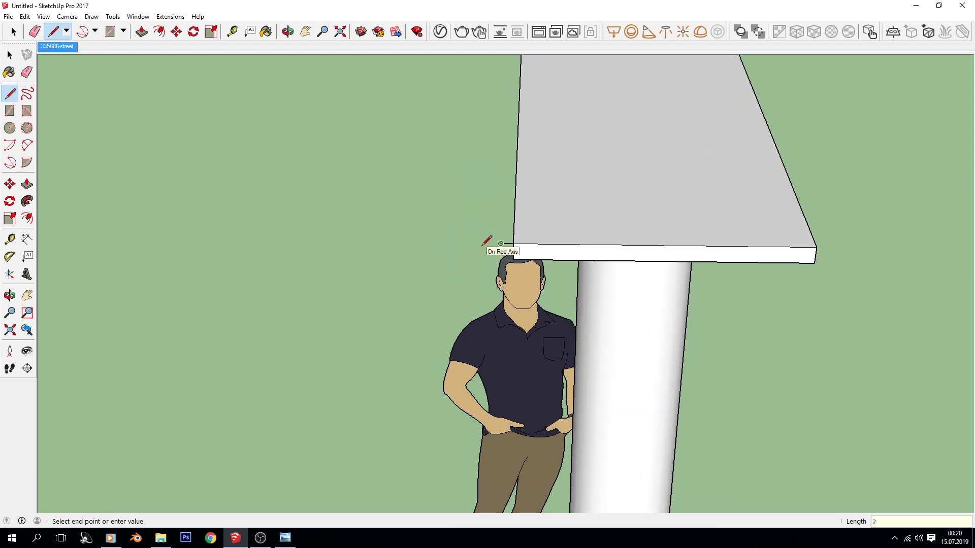
middle_drag(506, 195, 468, 406)
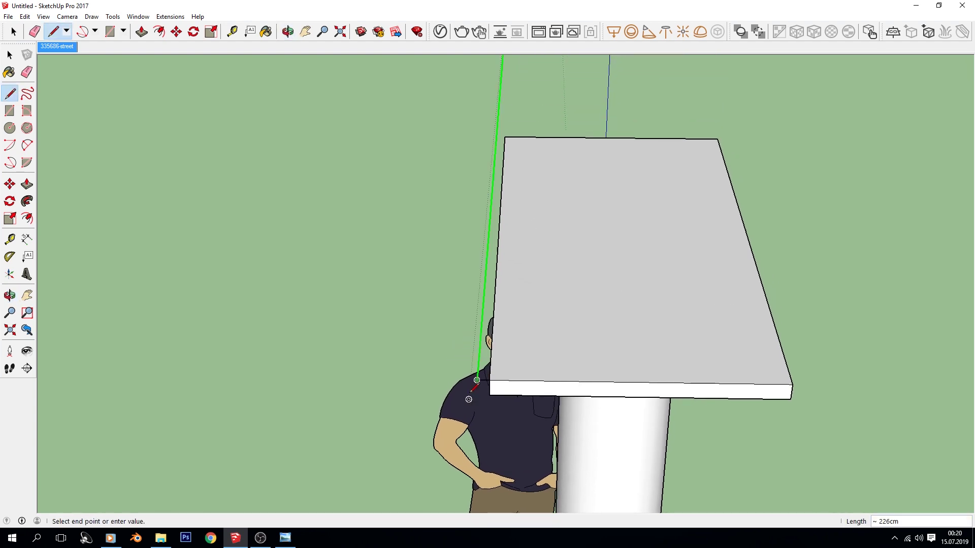
click(496, 137)
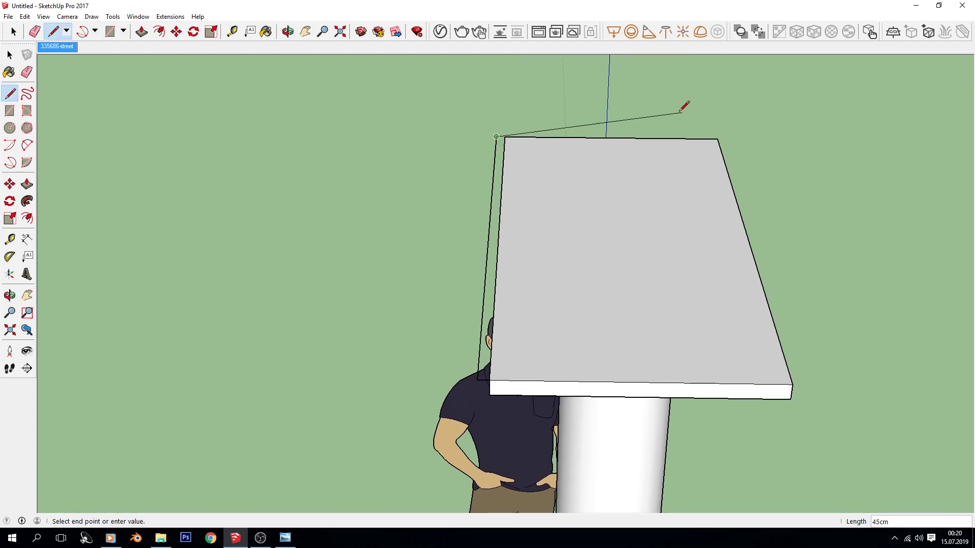
click(717, 138)
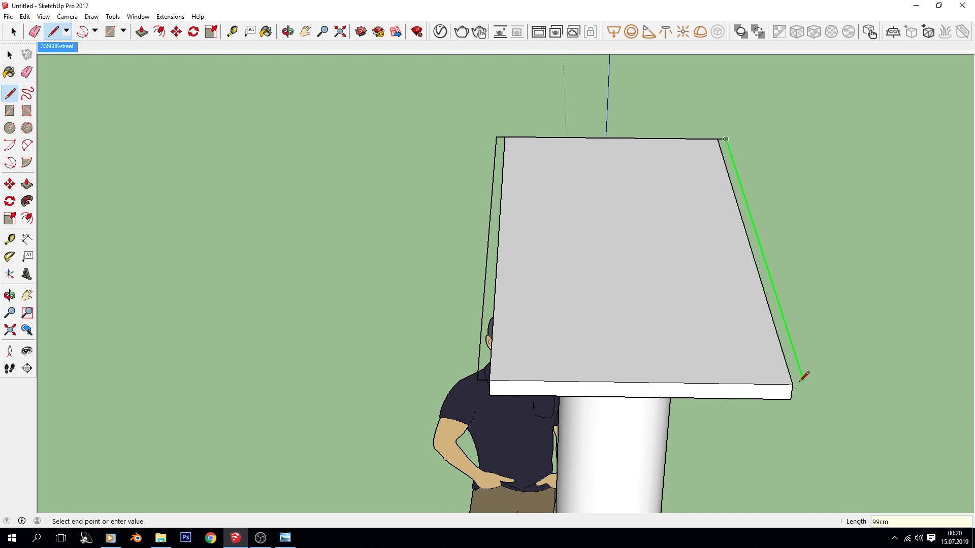
click(490, 366)
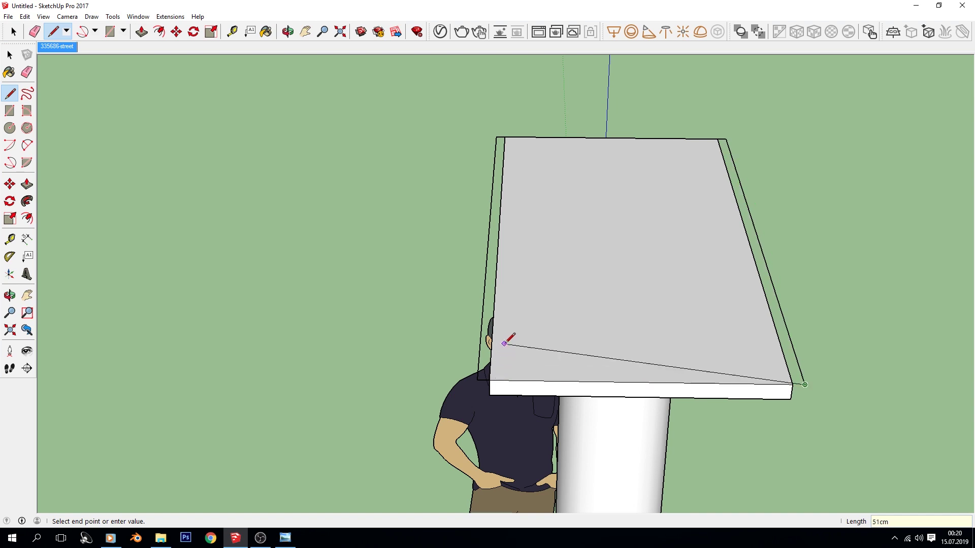
click(490, 365)
key(space)
mouse_move(535, 295)
middle_down()
mouse_move(483, 342)
mouse_move(524, 268)
middle_up()
mouse_move(456, 243)
middle_down()
mouse_move(453, 235)
mouse_move(439, 301)
middle_up()
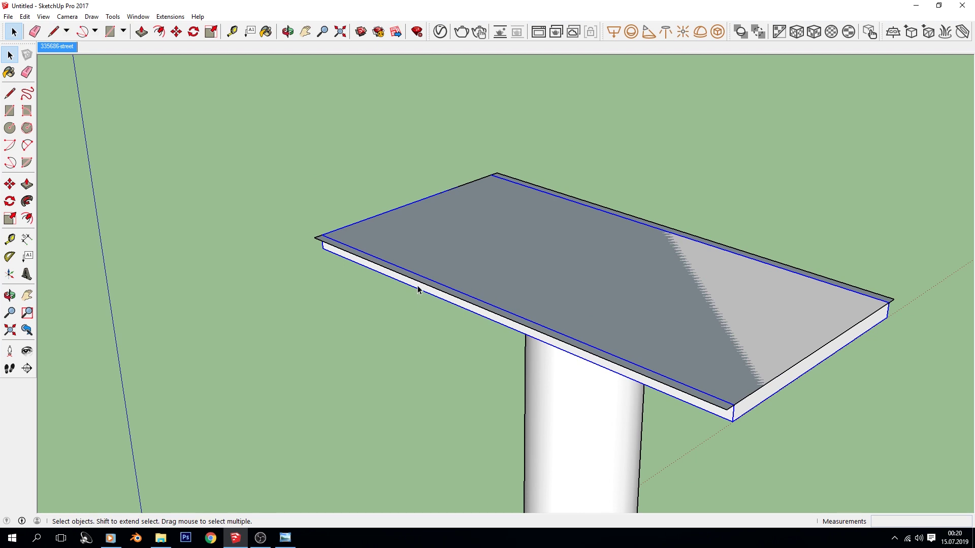
Hide the original slab beneath the new face.
right_click(418, 285)
click(437, 313)
mouse_move(438, 316)
middle_down()
mouse_move(408, 303)
mouse_move(556, 263)
middle_up()
scroll(563, 264, down, 2)
scroll(584, 269, down, 1)
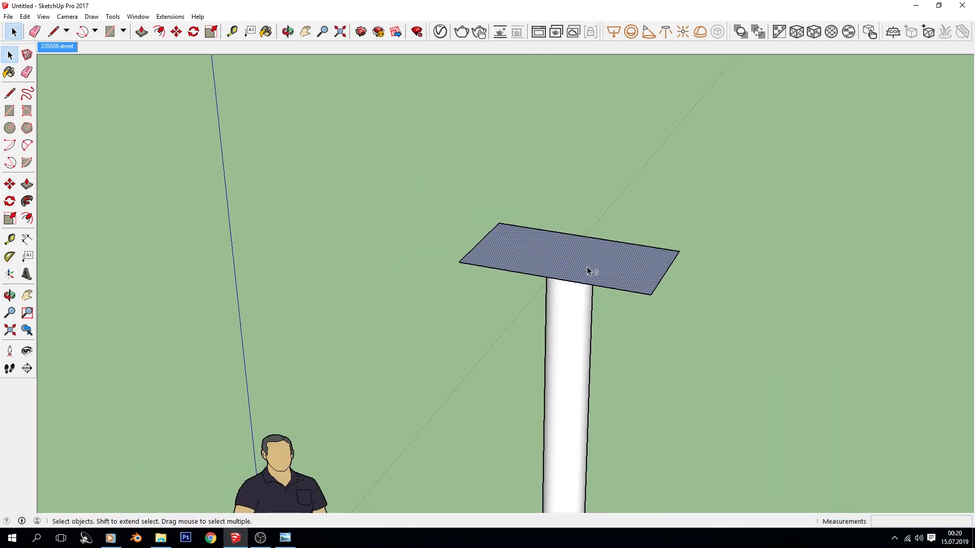
Attempt extension lines from the face's corners, cancelling each try.
key(l)
click(459, 262)
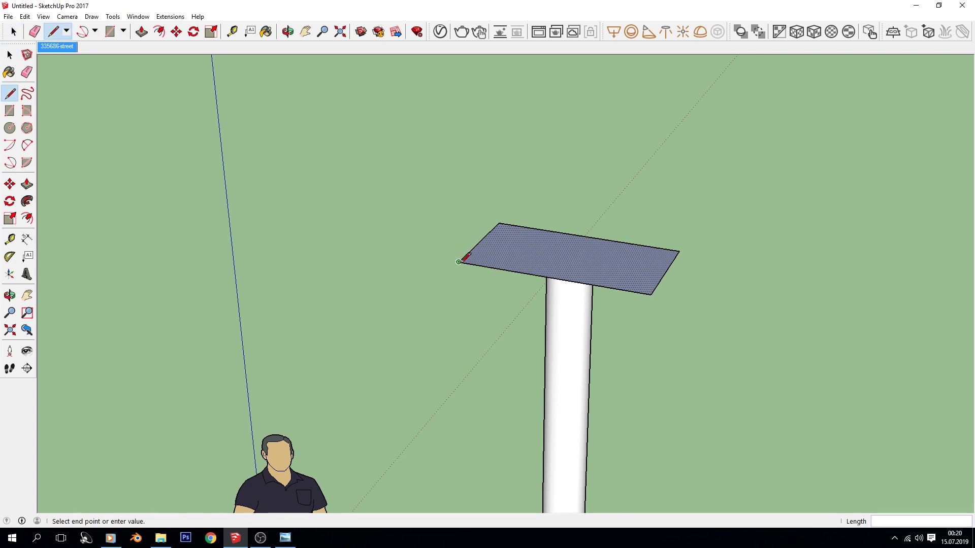
key(space)
click(656, 312)
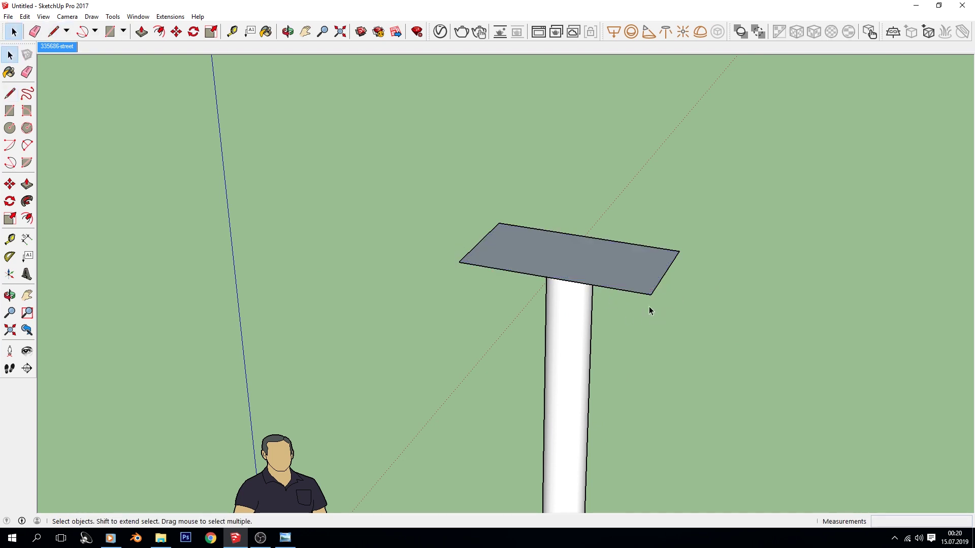
middle_drag(651, 325, 648, 317)
key(l)
click(653, 301)
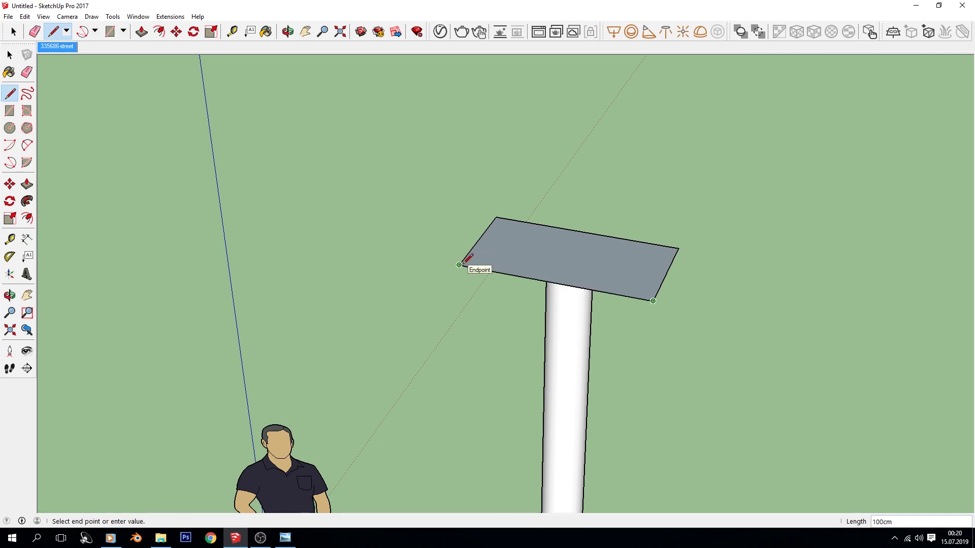
key(Escape)
key(space)
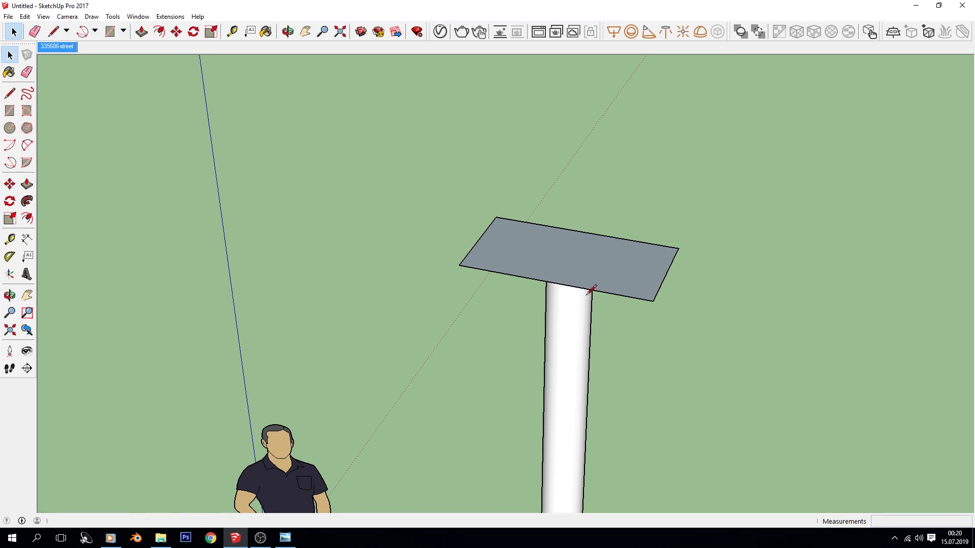
key(l)
click(654, 299)
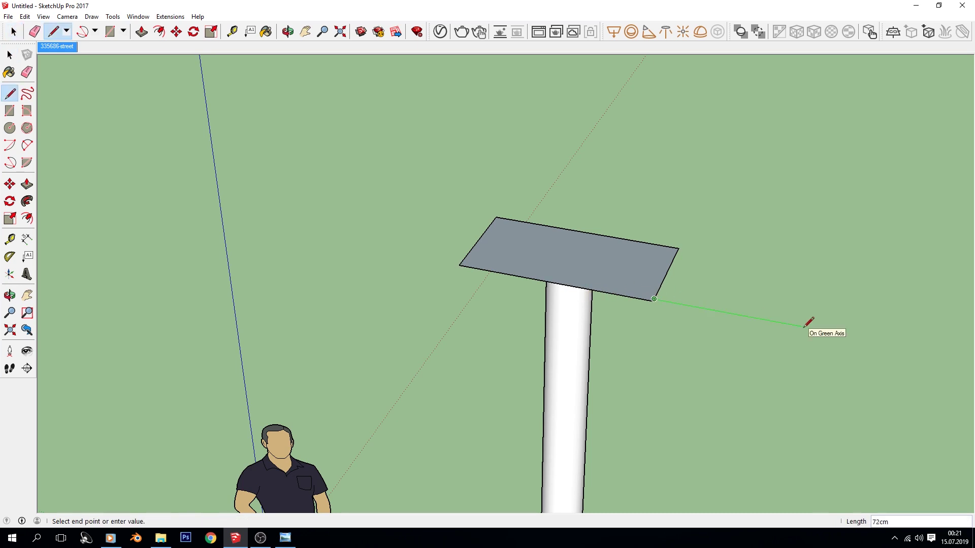
key(Escape)
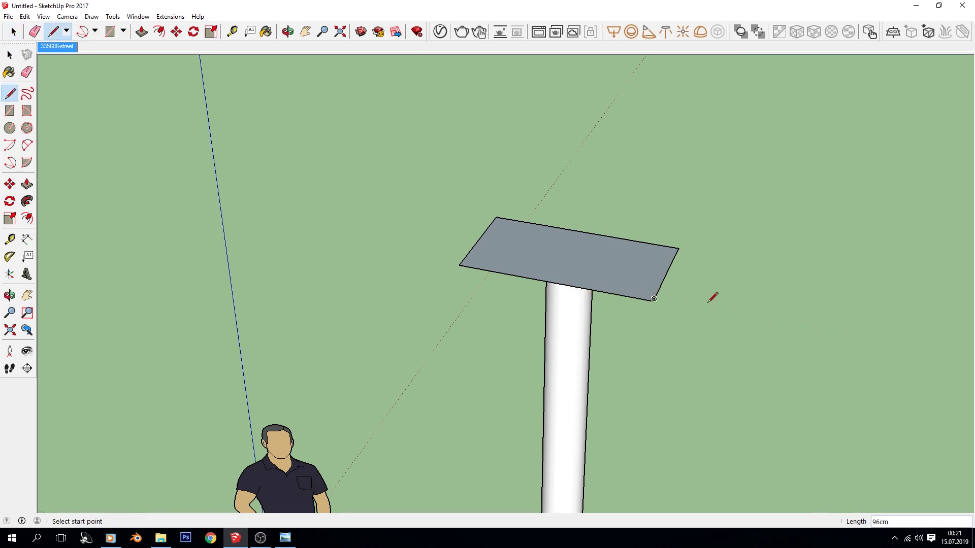
click(653, 299)
key(Escape)
Orbit around the face and pole, starting a line on the face's right edge.
scroll(682, 294, up, 3)
scroll(603, 317, up, 3)
key(space)
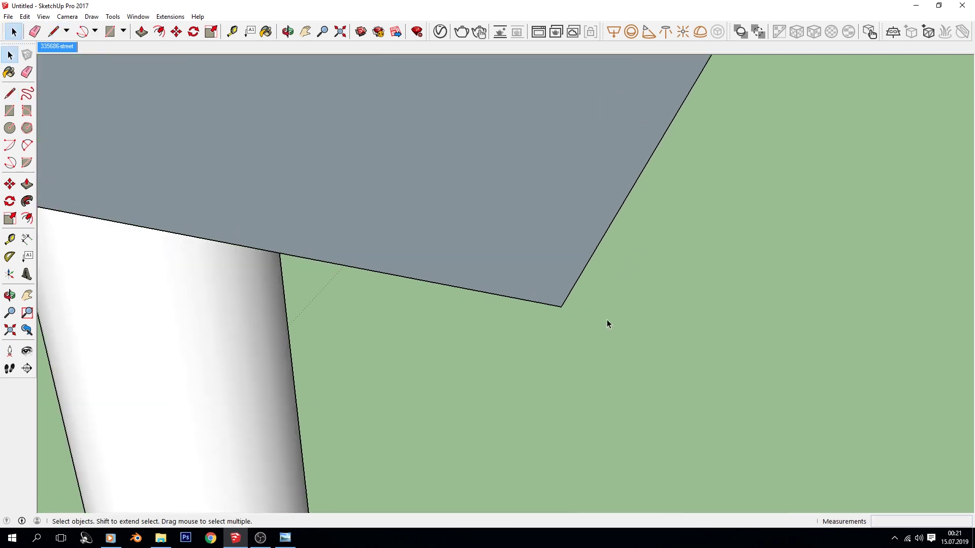
middle_drag(602, 318, 410, 129)
mouse_move(467, 180)
middle_down()
mouse_move(655, 336)
mouse_move(731, 326)
middle_up()
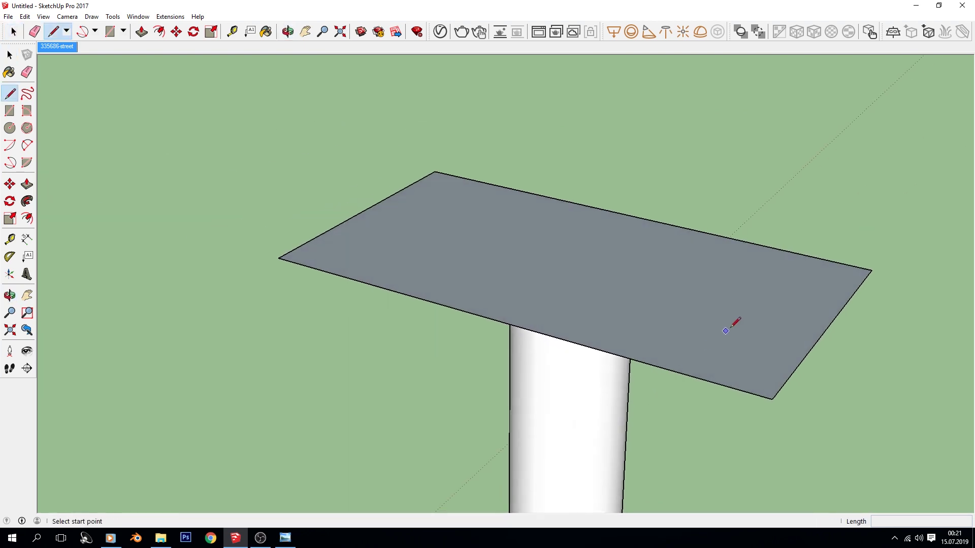
click(828, 326)
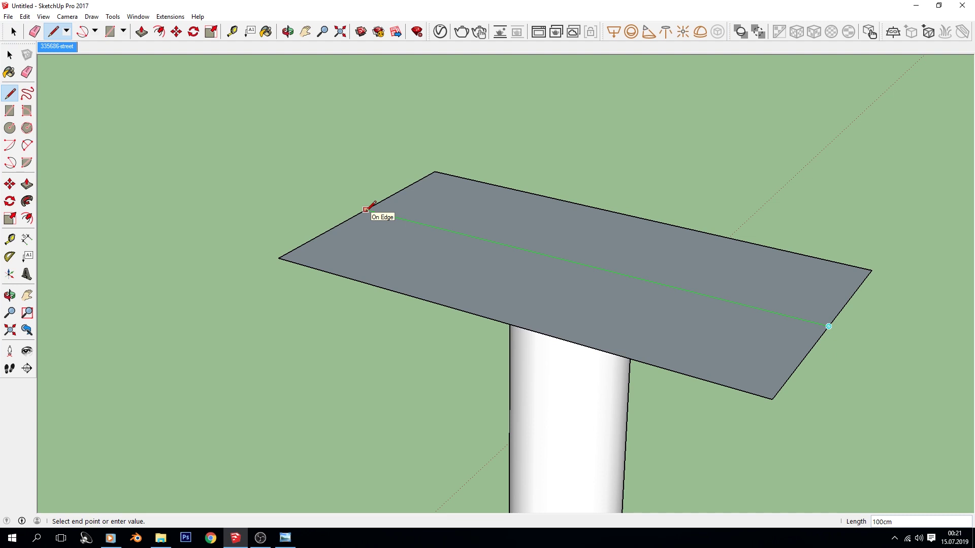
middle_drag(708, 370, 567, 302)
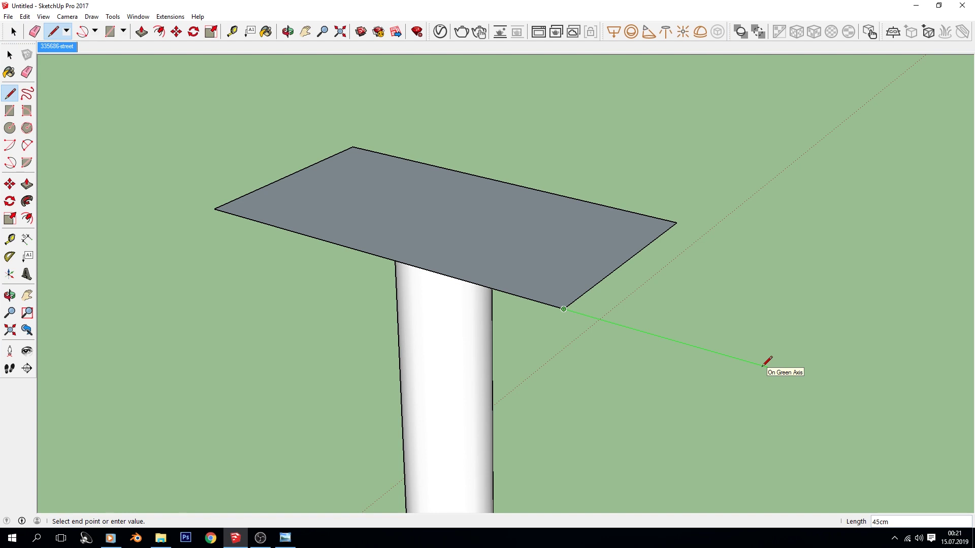
scroll(762, 365, down, 3)
scroll(763, 364, down, 4)
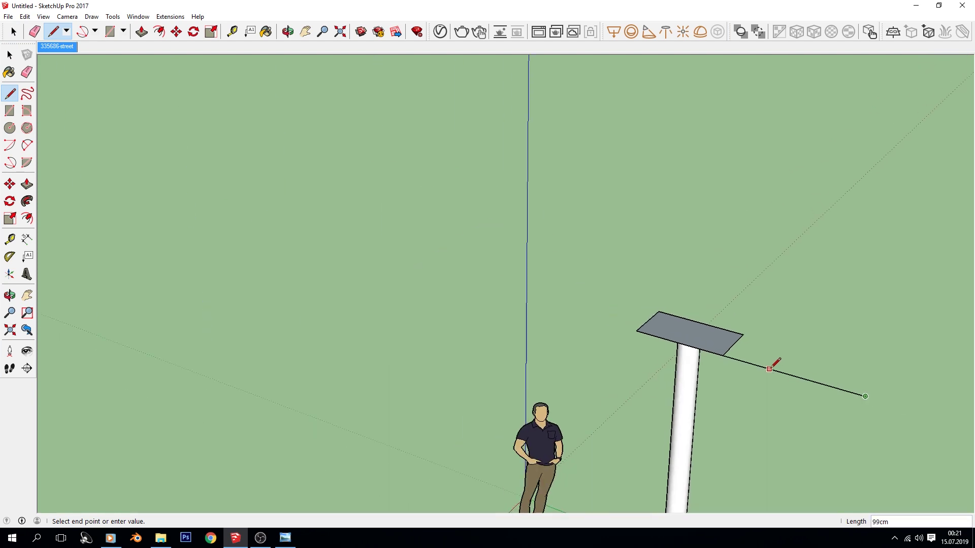
shift+middle_drag(763, 363, 595, 325)
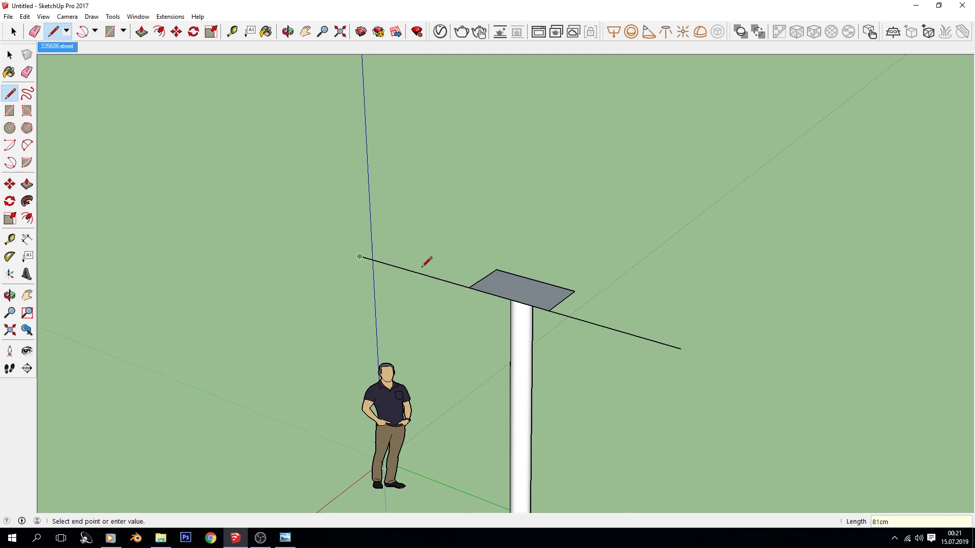
mouse_move(446, 238)
middle_down()
mouse_move(405, 254)
mouse_move(445, 232)
middle_up()
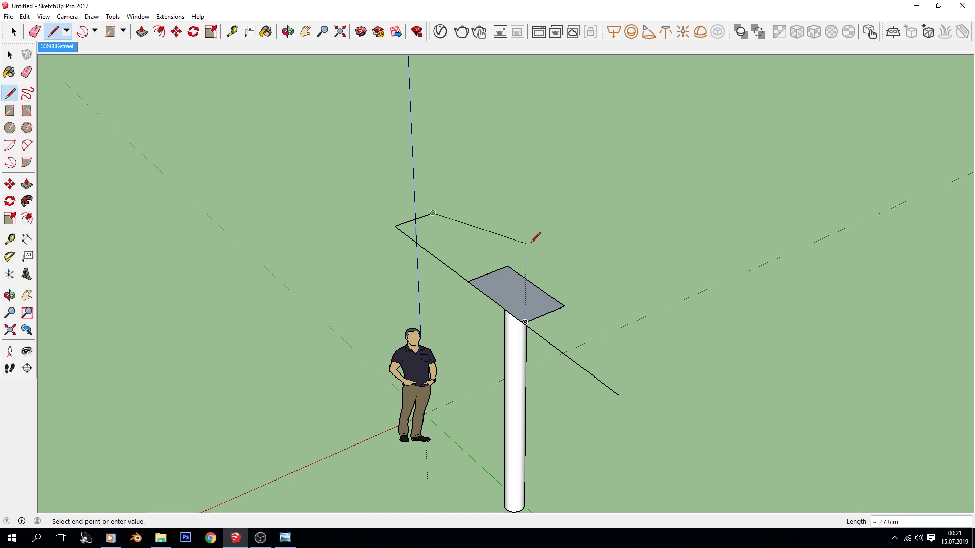
Close the extended outline into a long face and erase the dividing edge.
key(Escape)
scroll(528, 243, up, 1)
scroll(508, 266, up, 1)
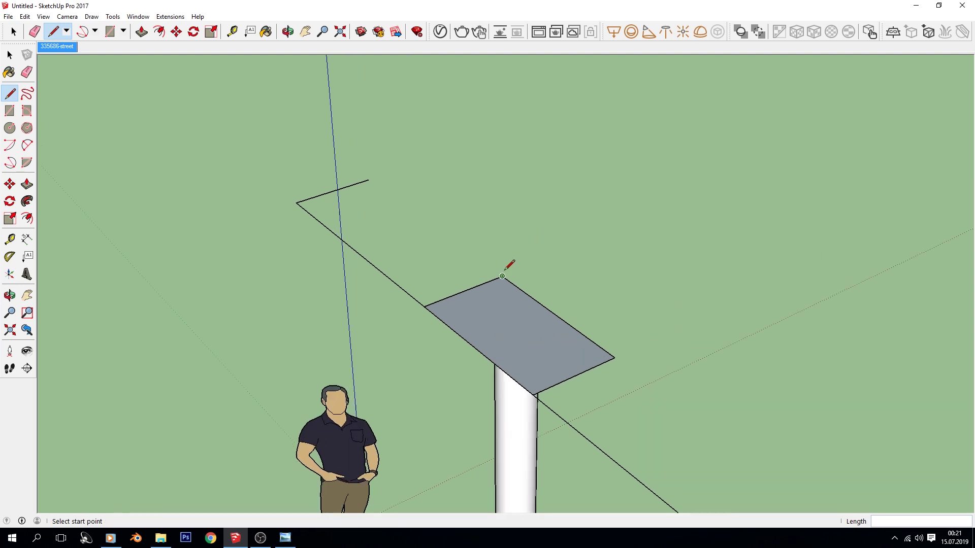
click(376, 185)
key(space)
key(e)
click(476, 287)
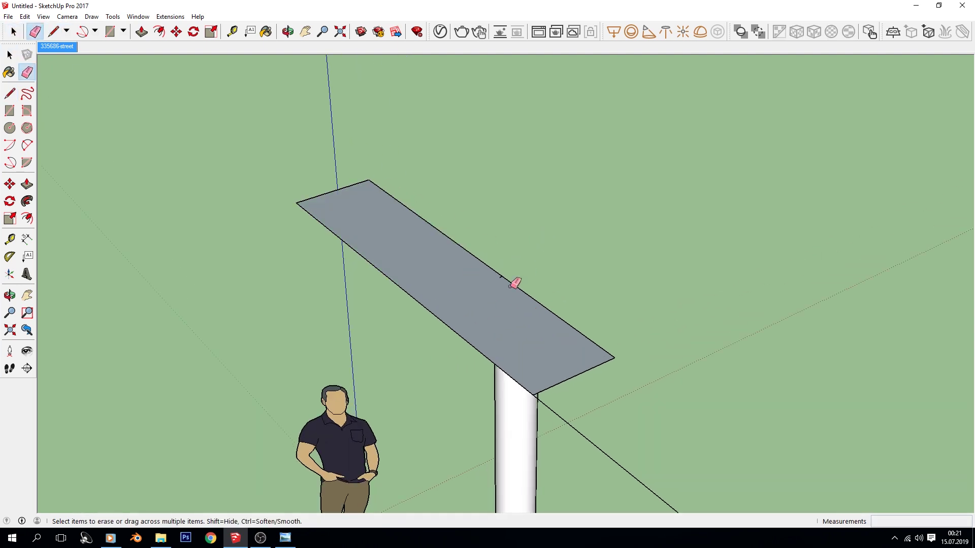
Erase the short edge at the right end of the long face.
scroll(513, 291, up, 2)
scroll(507, 272, up, 3)
scroll(498, 298, up, 1)
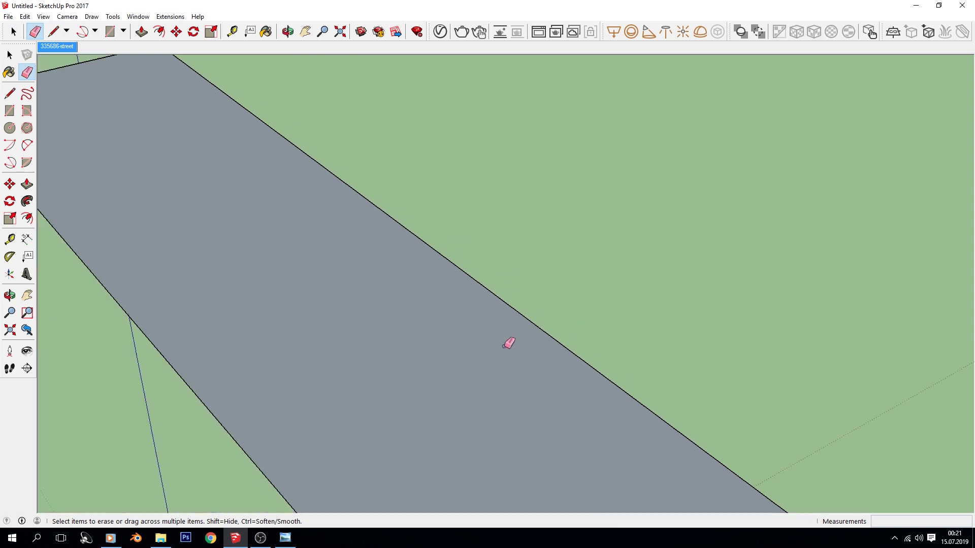
scroll(509, 344, down, 5)
mouse_move(533, 333)
middle_down()
mouse_move(472, 283)
mouse_move(507, 270)
mouse_move(504, 277)
middle_up()
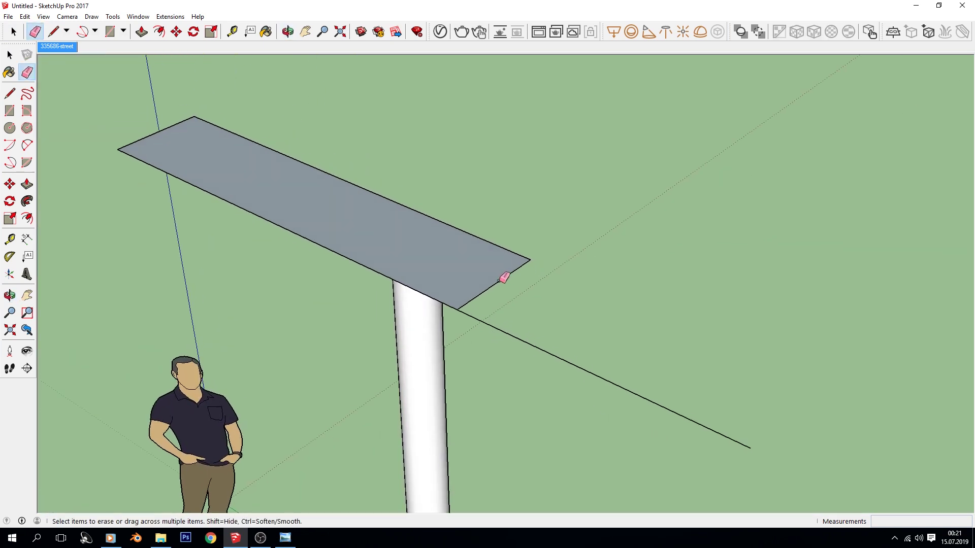
click(501, 280)
Draw the closing edge across the rectangle above the pole to form the board face.
scroll(463, 306, up, 1)
scroll(459, 305, up, 2)
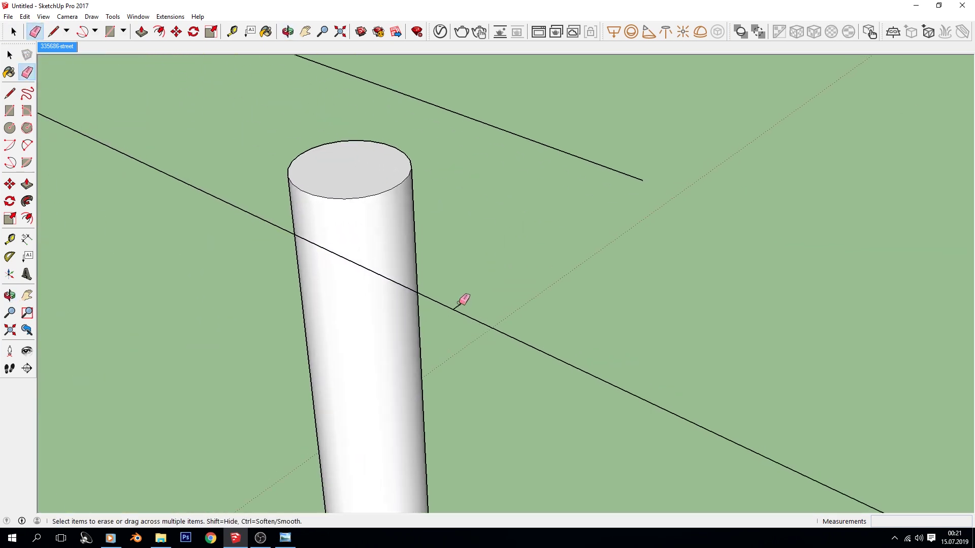
scroll(476, 305, down, 3)
scroll(491, 303, down, 2)
key(l)
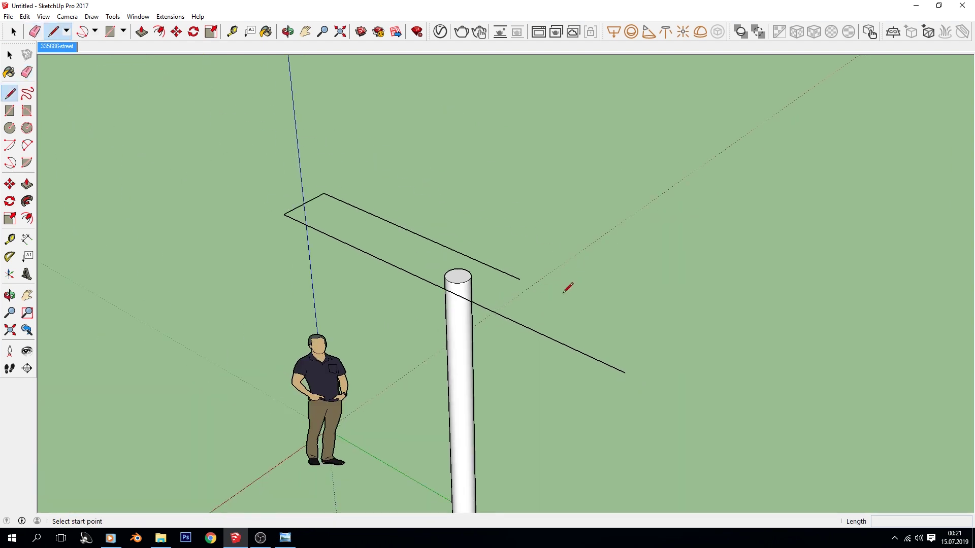
click(520, 279)
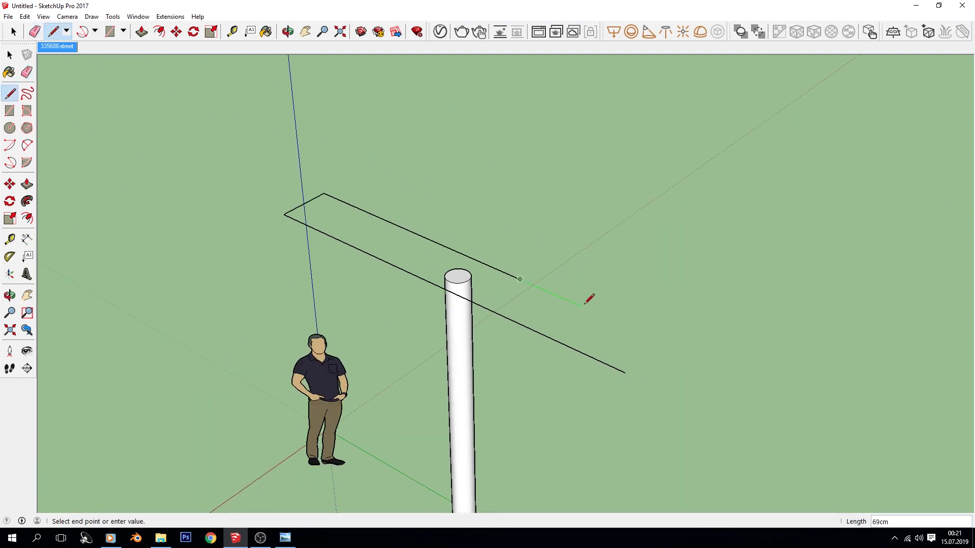
click(626, 371)
key(space)
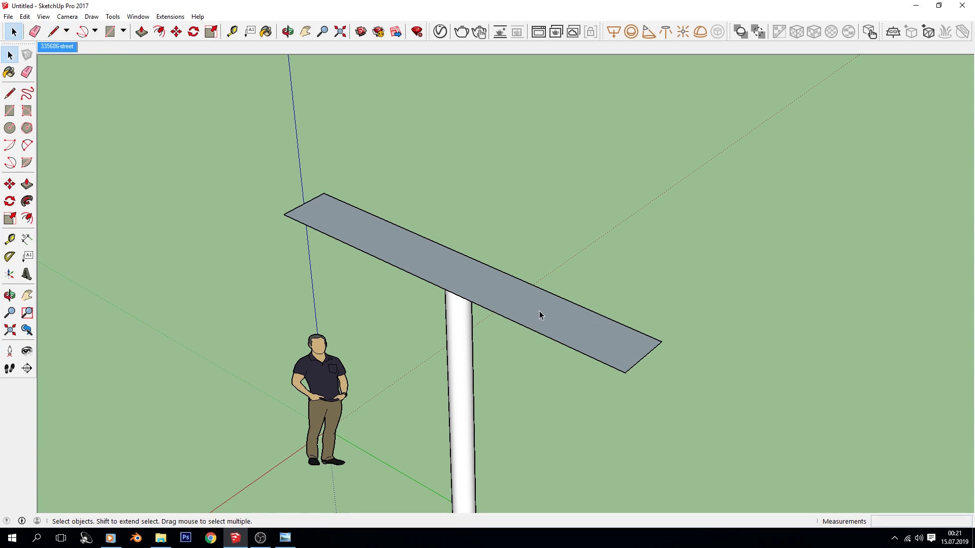
Restore the hidden slab with Edit > Unhide > All.
middle_drag(546, 332, 533, 166)
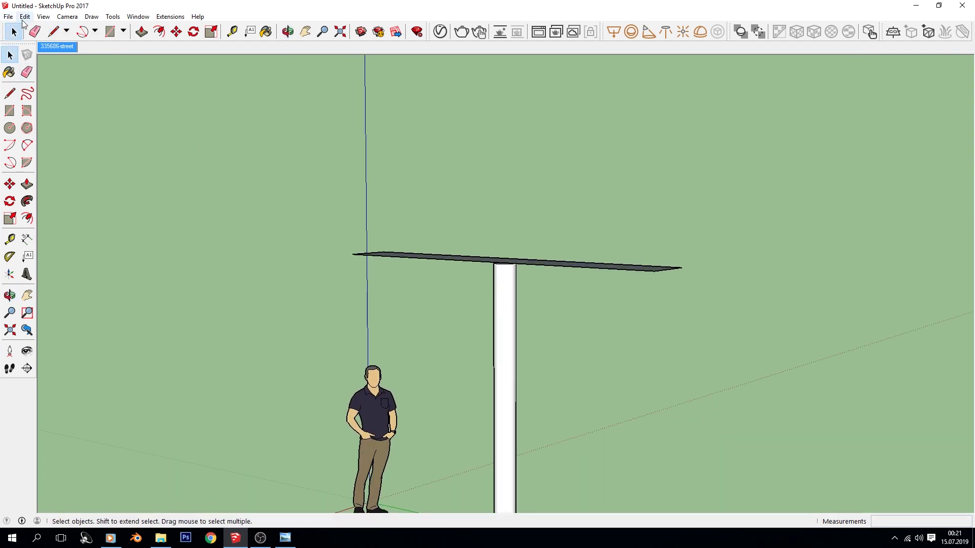
click(22, 18)
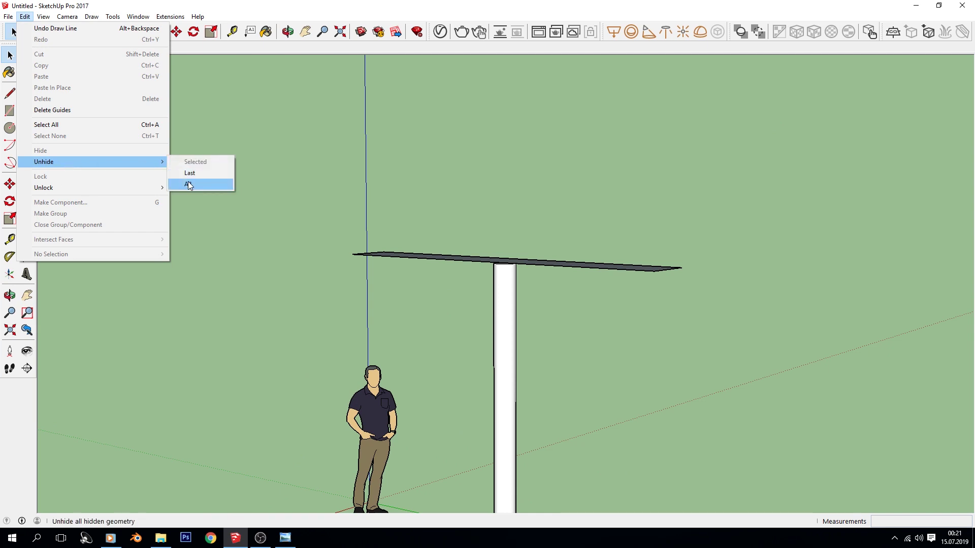
click(188, 184)
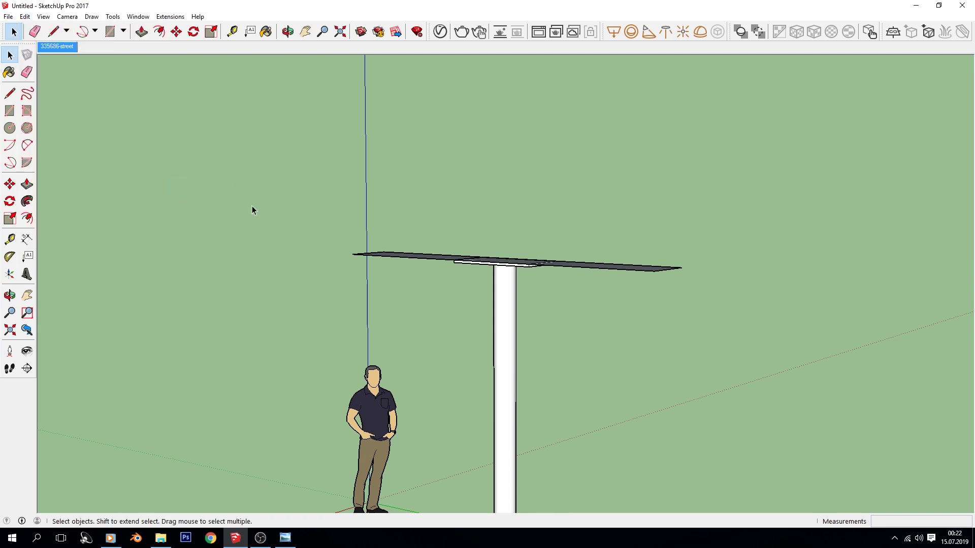
Select the board face and start pulling it upward with Push/Pull.
middle_drag(251, 209, 513, 291)
click(677, 282)
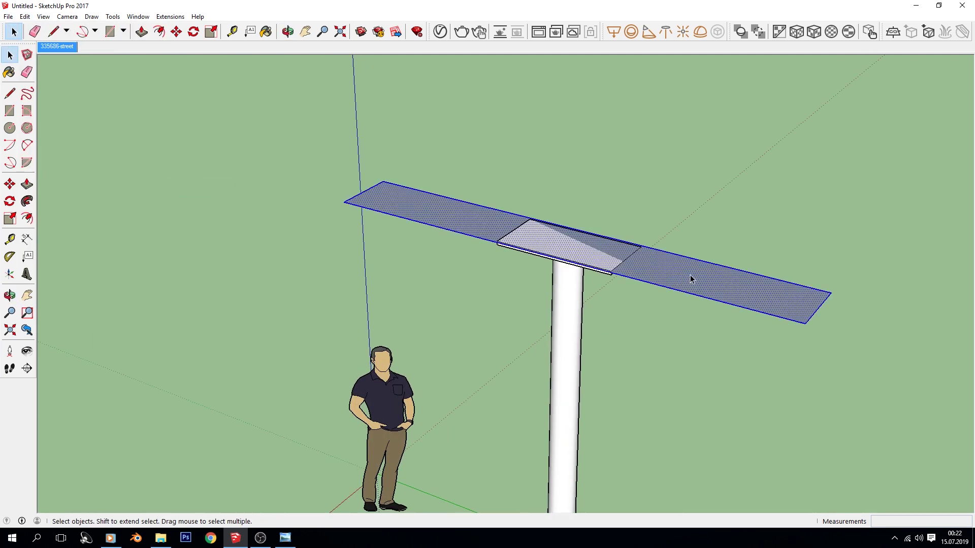
middle_drag(691, 279, 637, 276)
key(p)
click(672, 287)
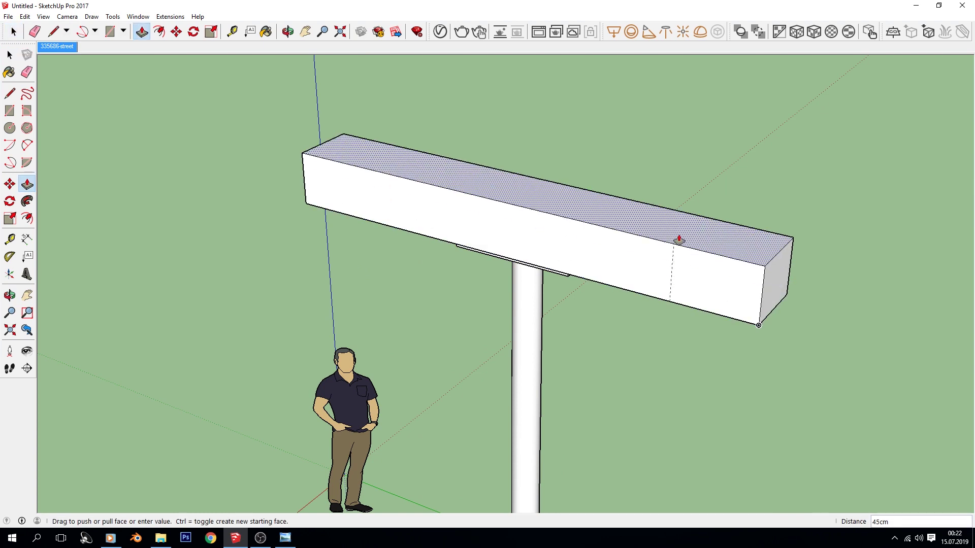
Extrude the flat board face 250cm into a tall billboard panel atop the pole.
middle_drag(677, 226, 685, 126)
text(15)
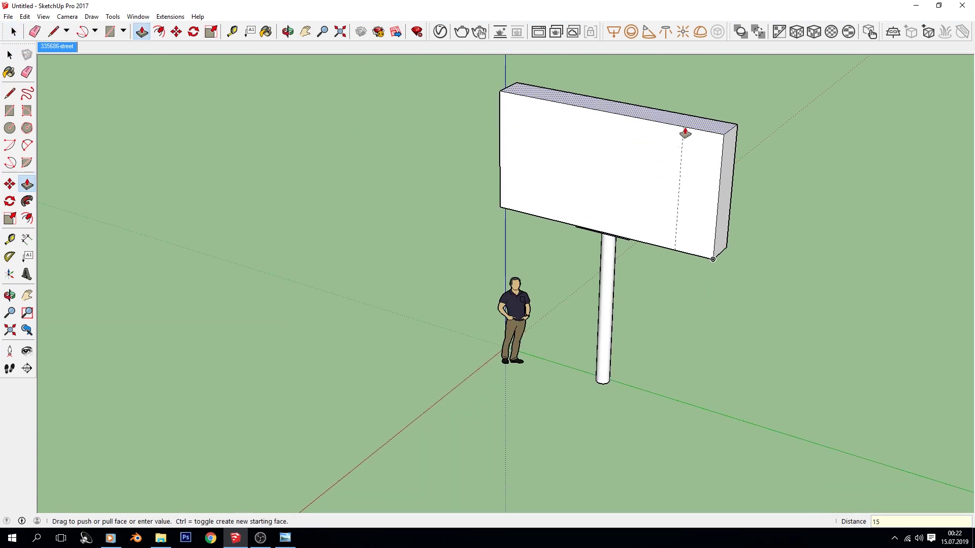
text(0)
key(Return)
mouse_move(685, 133)
middle_down()
mouse_move(672, 194)
mouse_move(640, 139)
middle_up()
scroll(553, 287, up, 2)
scroll(620, 238, up, 1)
click(619, 237)
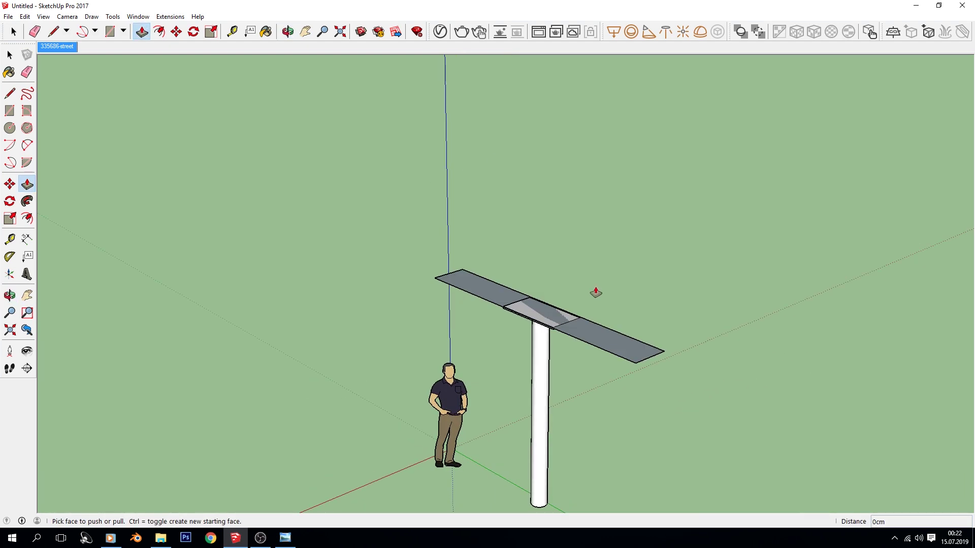
text(0)
key(Return)
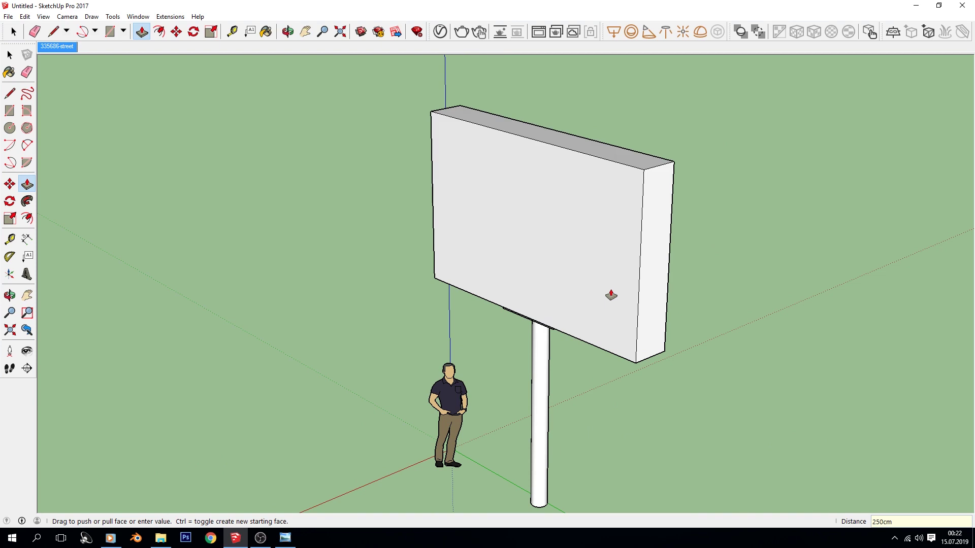
Compare the panel against the reference billboard photo in Windows Photo Viewer, then minimize it.
mouse_move(375, 326)
middle_down()
mouse_move(474, 181)
mouse_move(430, 197)
mouse_move(578, 211)
mouse_move(488, 216)
mouse_move(659, 143)
mouse_move(554, 315)
mouse_move(580, 355)
mouse_move(522, 426)
mouse_move(512, 345)
mouse_move(447, 446)
middle_up()
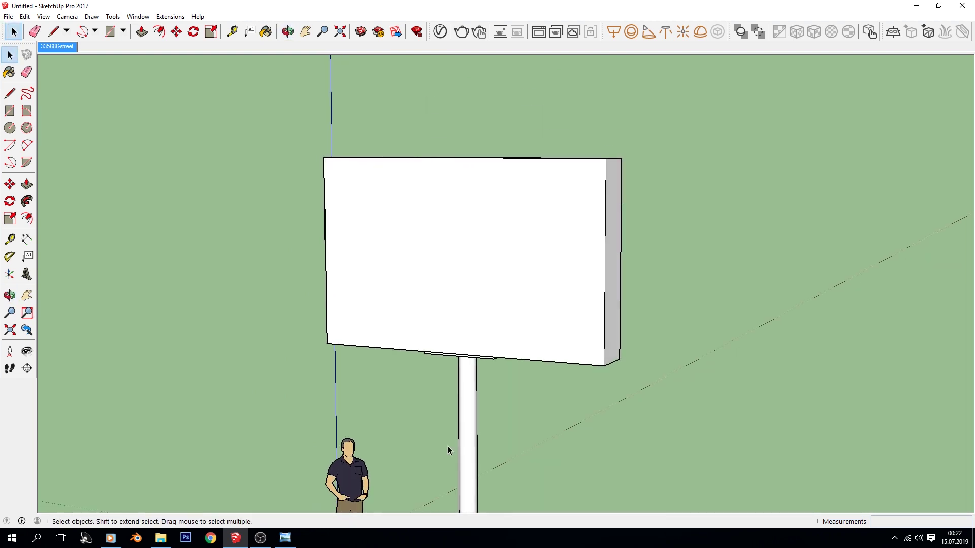
click(285, 538)
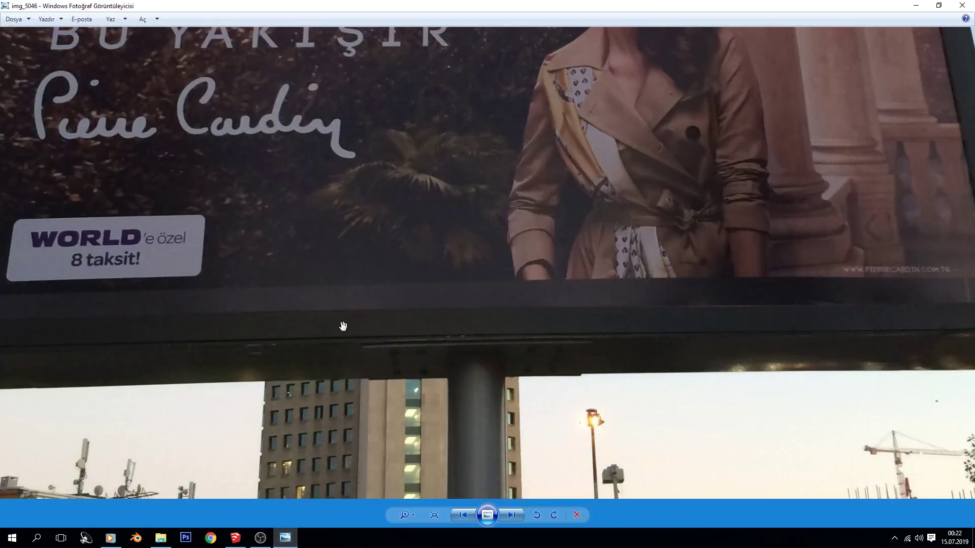
scroll(343, 326, down, 2)
scroll(175, 280, up, 1)
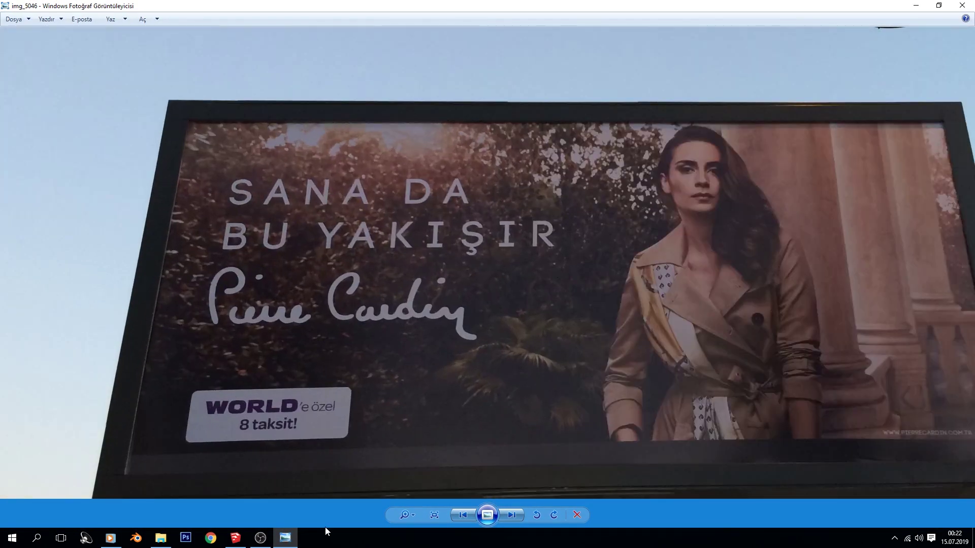
click(293, 538)
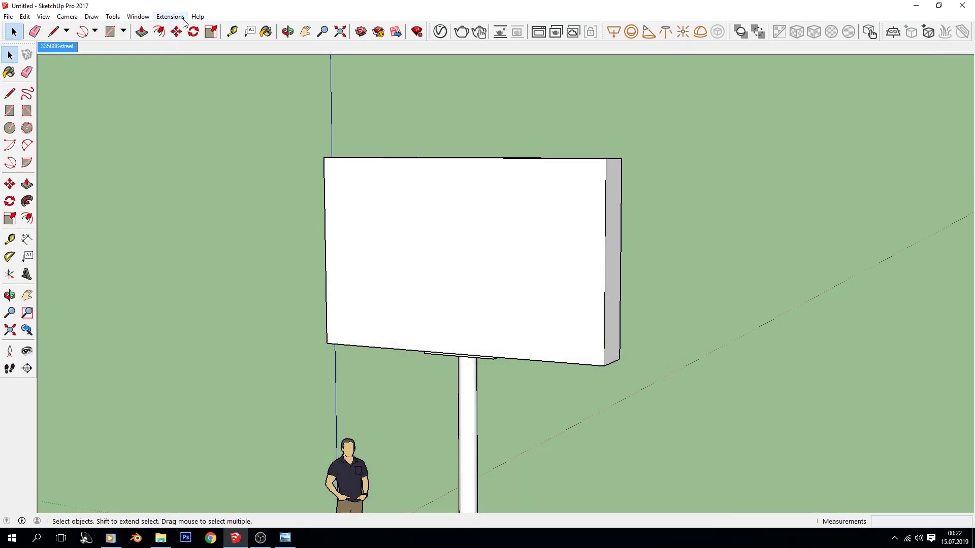
Offset the billboard's front face 15cm inward and push the inner panel back into a recessed frame.
click(159, 31)
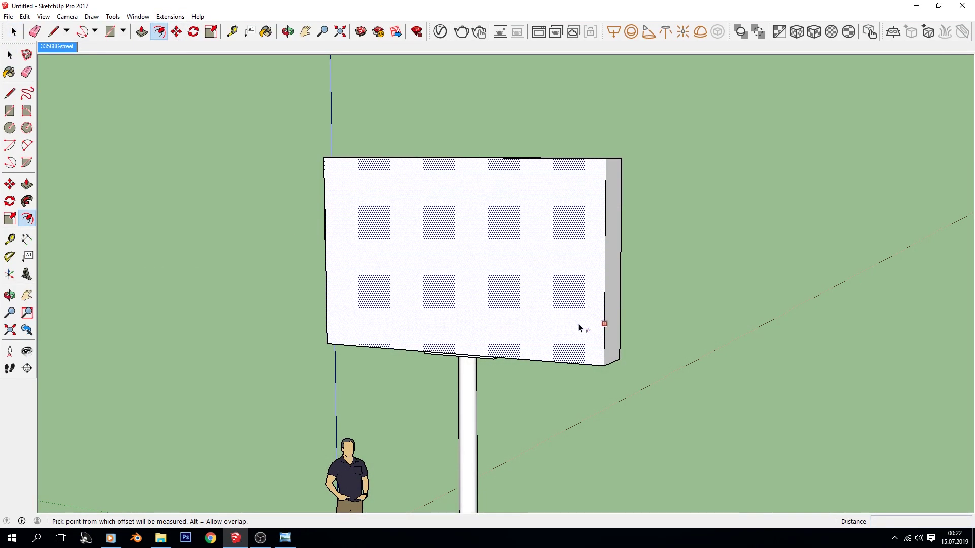
click(588, 333)
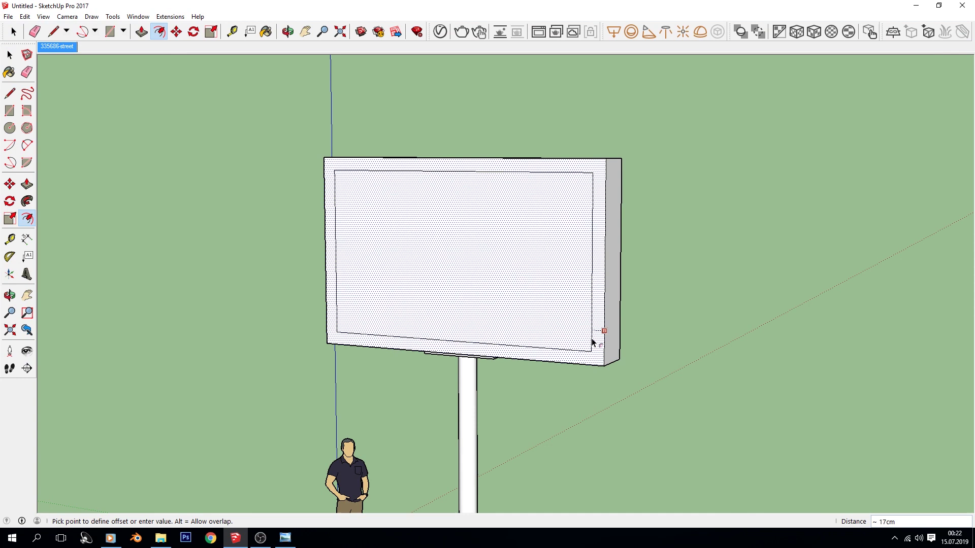
text(15)
key(Return)
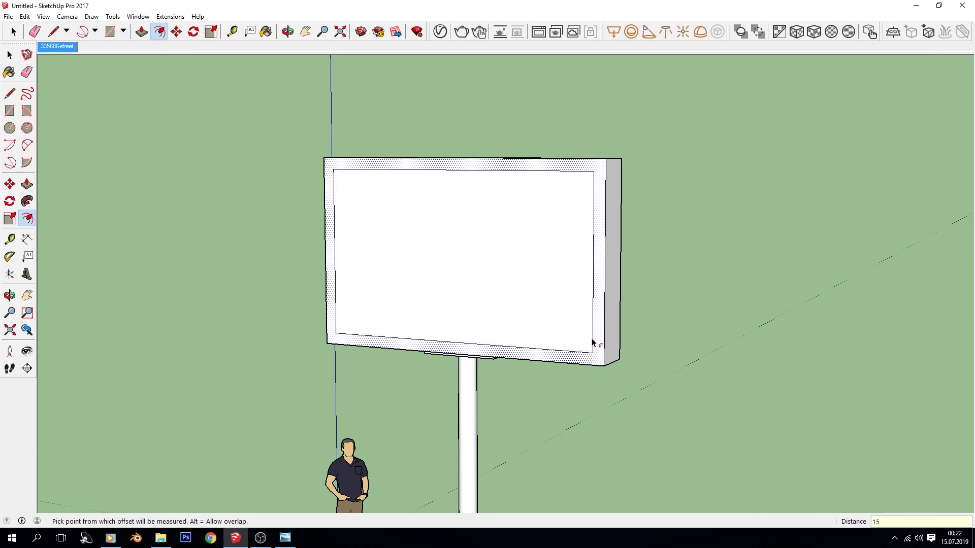
key(p)
double_click(499, 290)
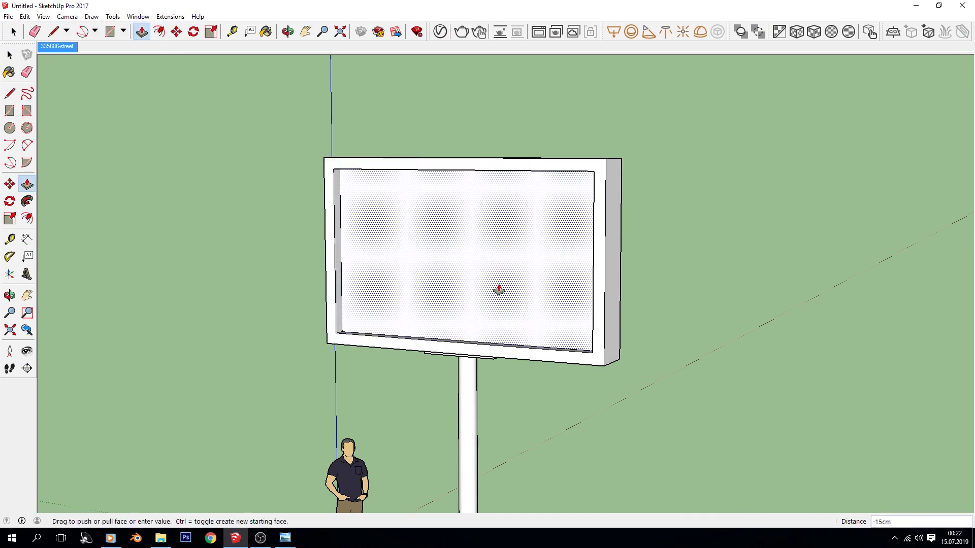
key(Return)
middle_drag(499, 289, 561, 261)
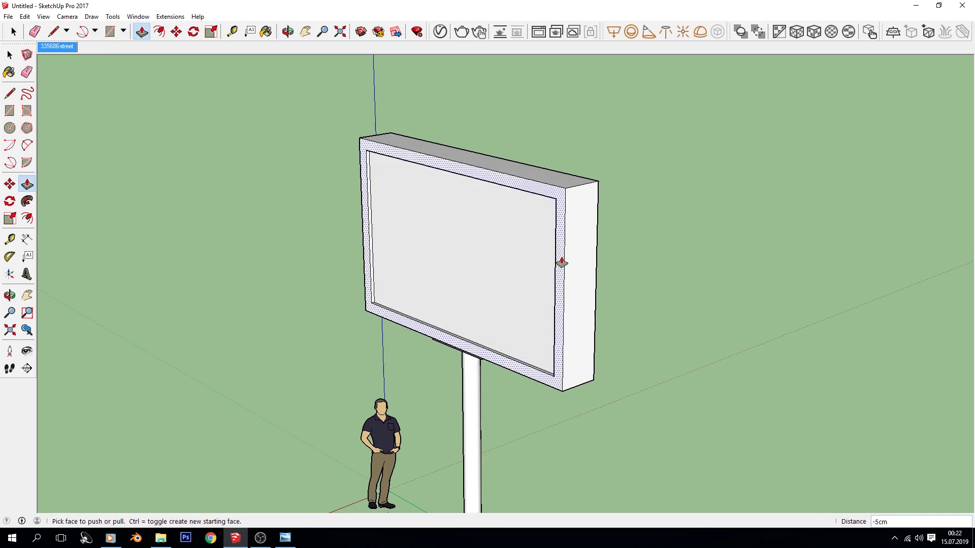
click(290, 533)
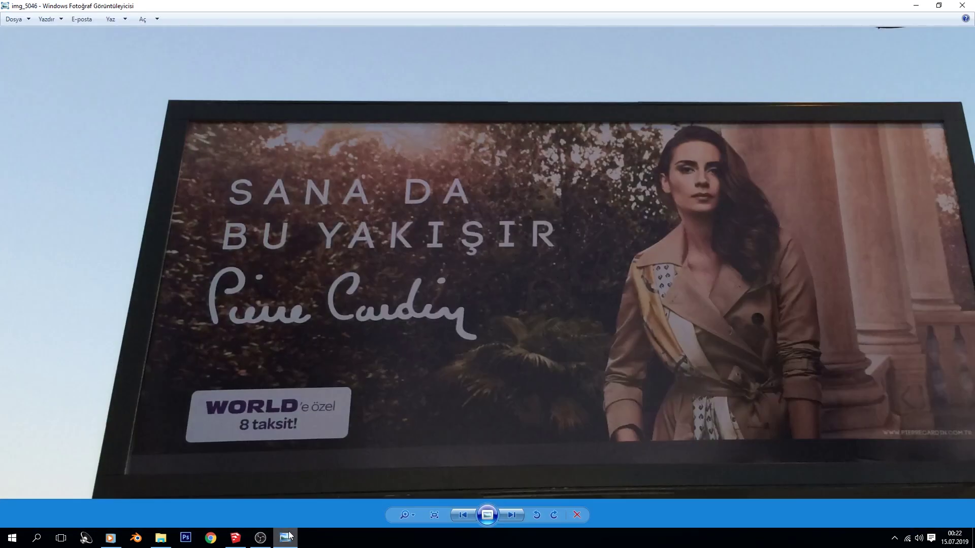
drag(334, 441, 364, 289)
drag(644, 310, 315, 322)
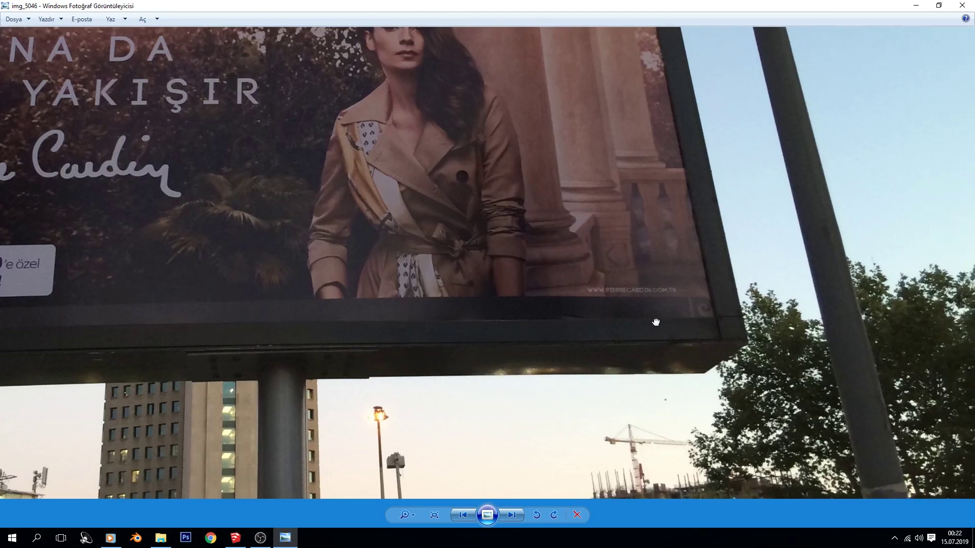
drag(671, 302, 543, 316)
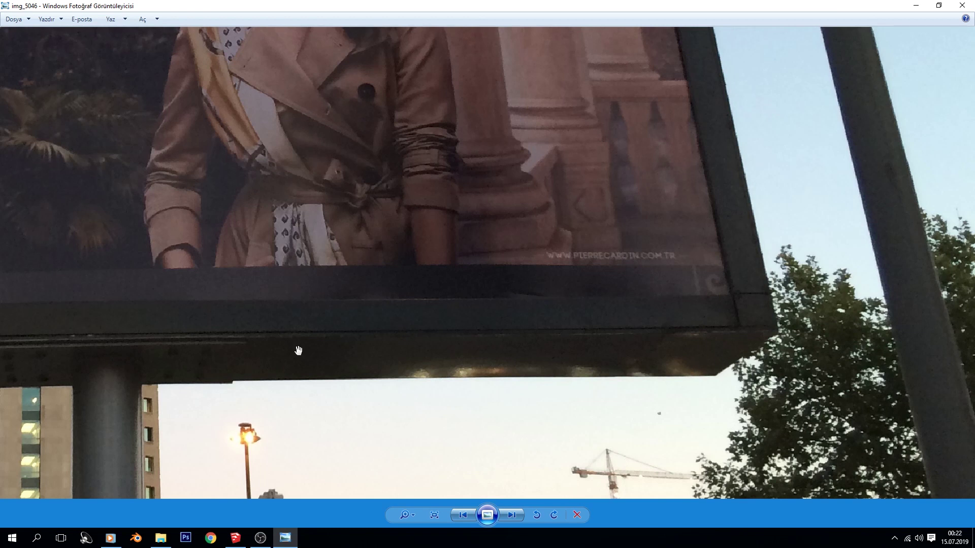
key(alt+Tab)
mouse_move(315, 348)
mouse_down()
mouse_move(514, 227)
mouse_move(711, 329)
mouse_move(778, 322)
mouse_move(759, 284)
mouse_move(694, 298)
mouse_move(398, 259)
mouse_up()
key(p)
Orbit to a level frontal view, briefly selecting billboard and pole together before deselecting.
mouse_move(398, 259)
middle_down()
mouse_move(539, 244)
mouse_move(516, 191)
middle_up()
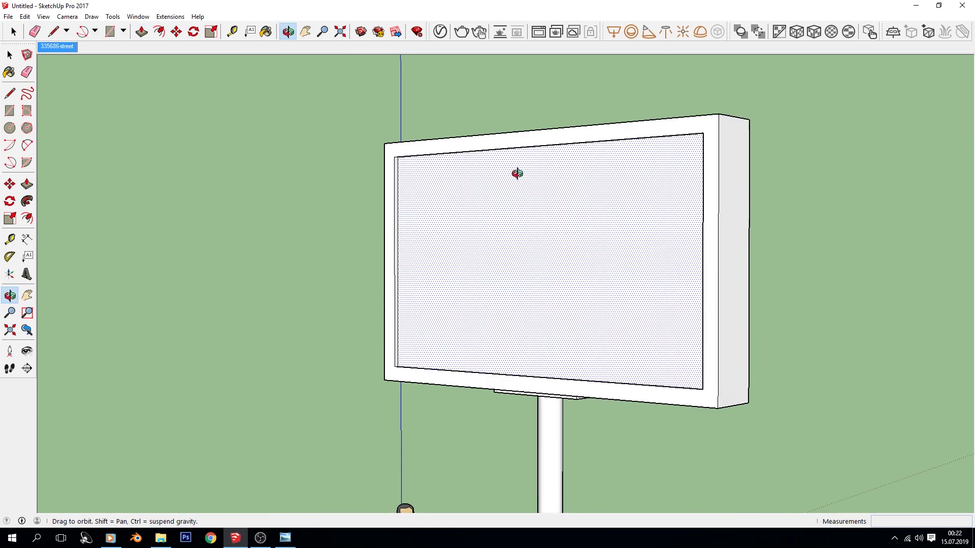
scroll(528, 350, up, 3)
middle_drag(549, 435, 643, 298)
scroll(598, 374, down, 2)
scroll(666, 380, down, 2)
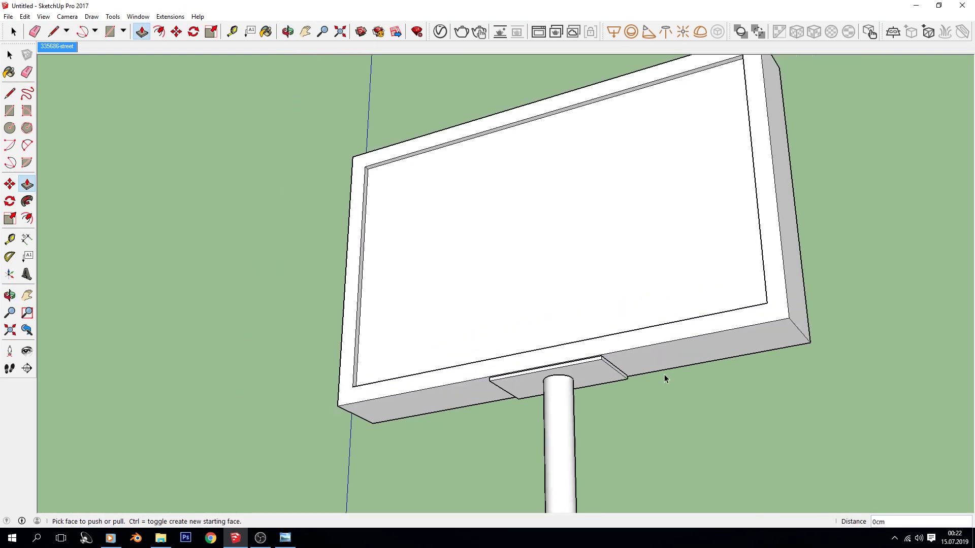
key(space)
scroll(610, 337, down, 2)
mouse_move(610, 337)
middle_down()
mouse_move(624, 445)
mouse_move(511, 298)
middle_up()
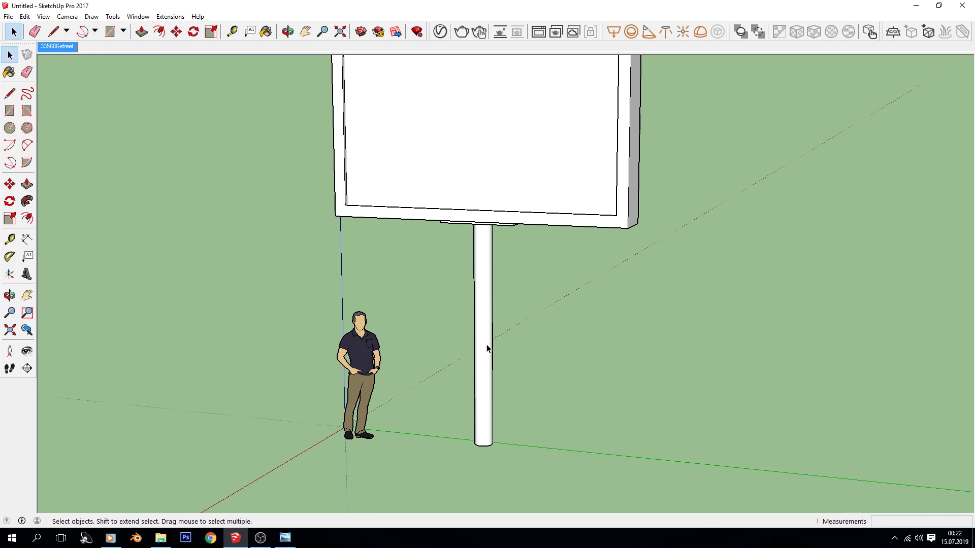
scroll(473, 337, down, 2)
middle_drag(473, 335, 510, 253)
drag(475, 360, 473, 373)
right_click(489, 230)
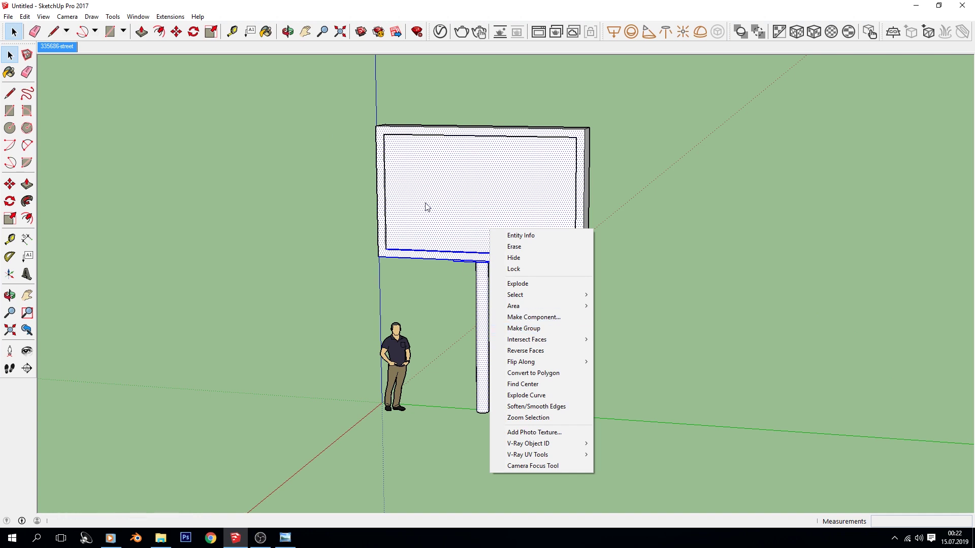
click(645, 261)
Triple-click the framed billboard board and make it a group.
middle_drag(645, 261, 522, 228)
scroll(482, 264, up, 1)
scroll(480, 266, up, 1)
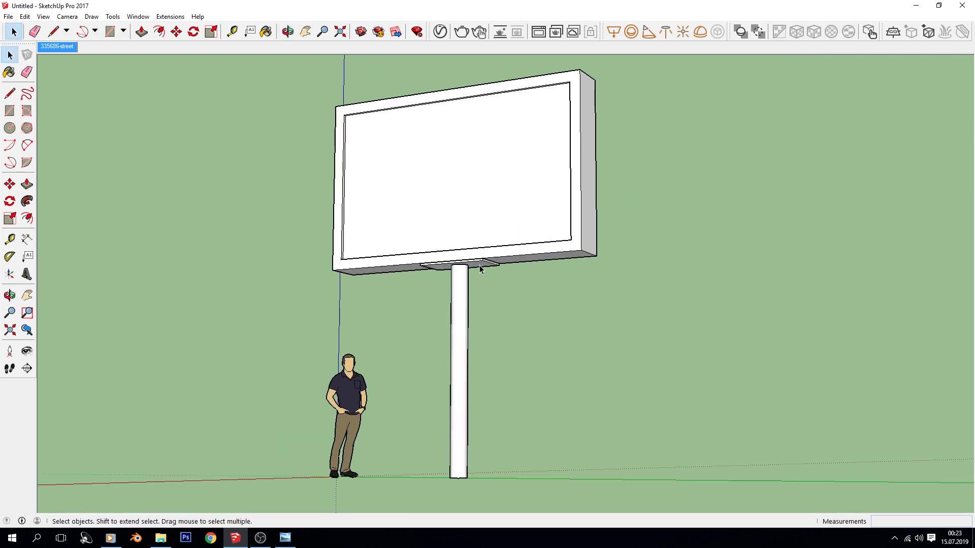
click(481, 268)
triple_click(513, 262)
right_click(522, 245)
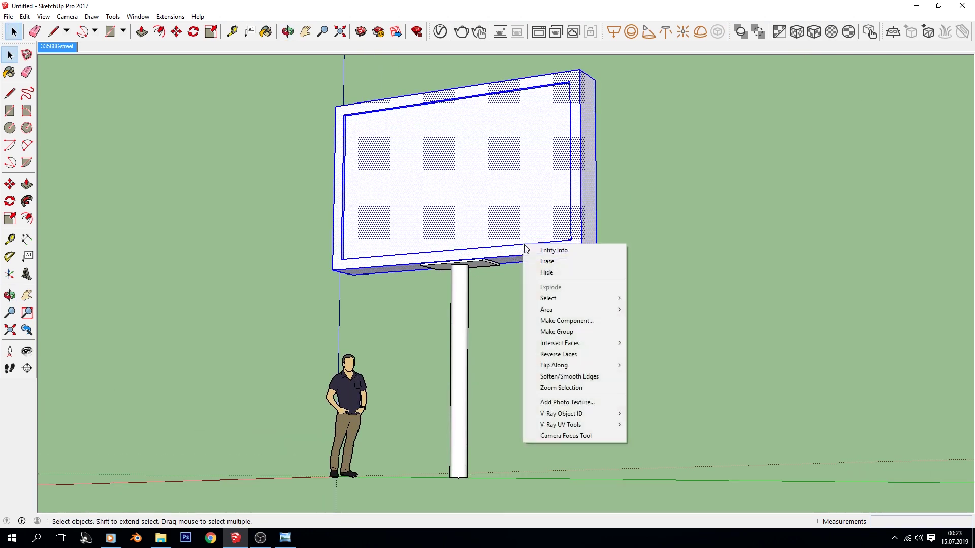
click(553, 332)
Make the pole a separate group, then select both groups.
triple_click(460, 312)
right_click(460, 307)
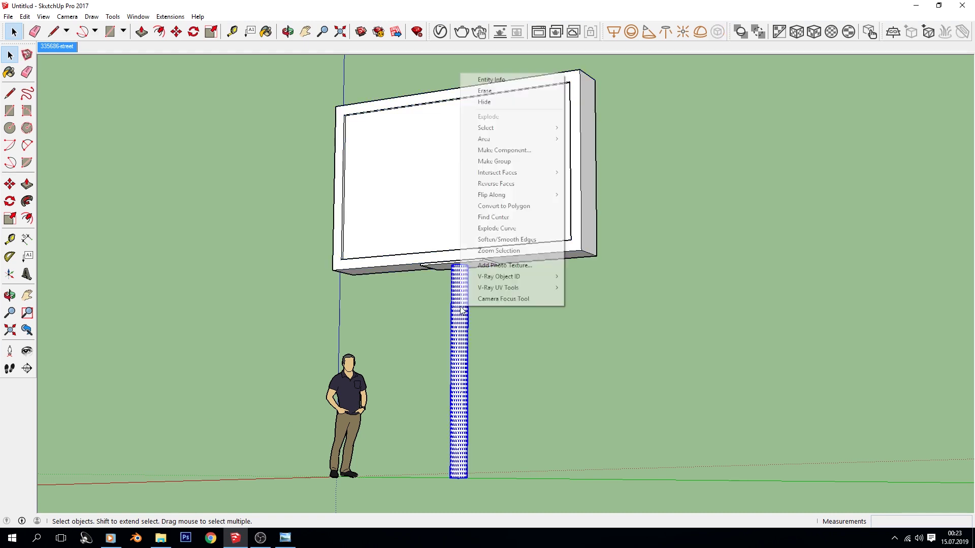
click(495, 161)
shift+click(445, 244)
middle_drag(467, 354, 455, 407)
Move the billboard and pole together to a new spot.
key(m)
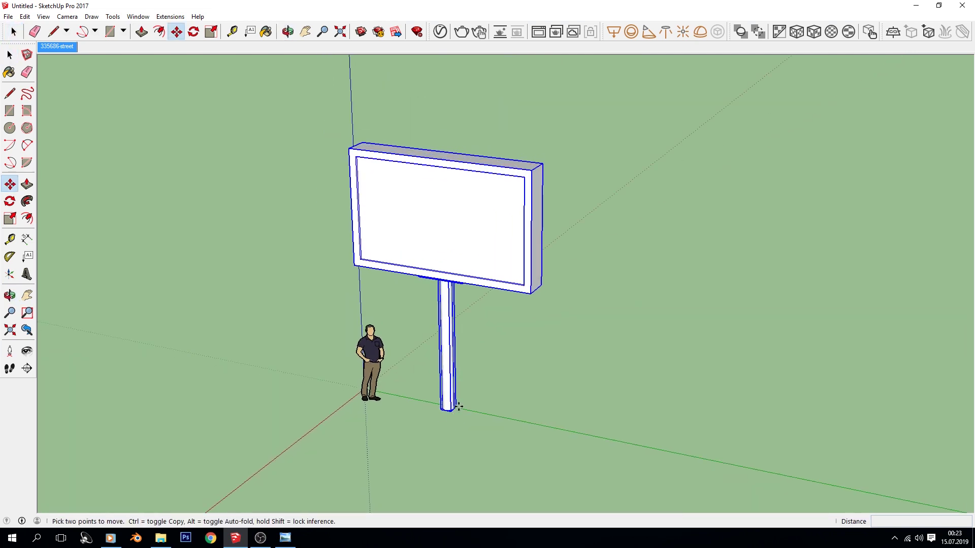
click(444, 414)
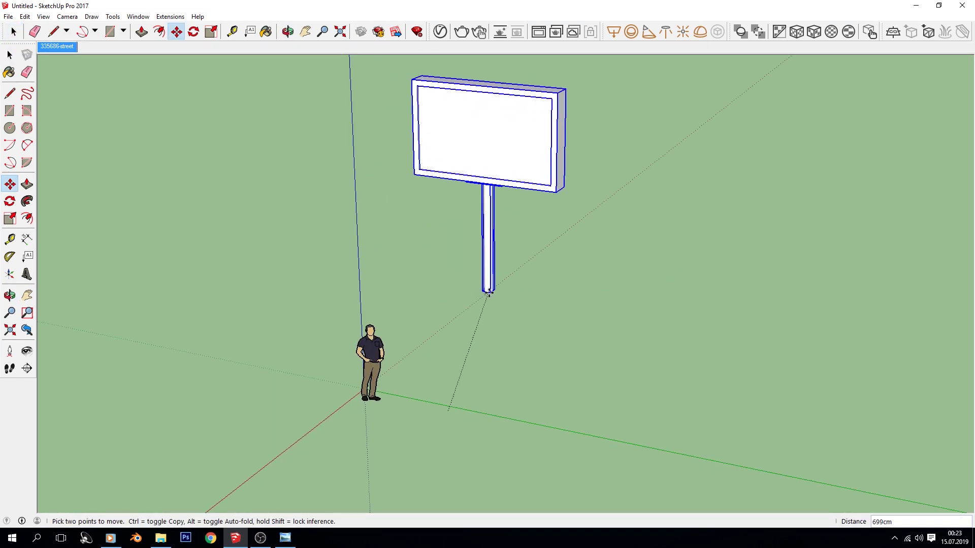
click(488, 298)
mouse_move(506, 329)
middle_down()
mouse_move(324, 202)
mouse_move(470, 357)
middle_up()
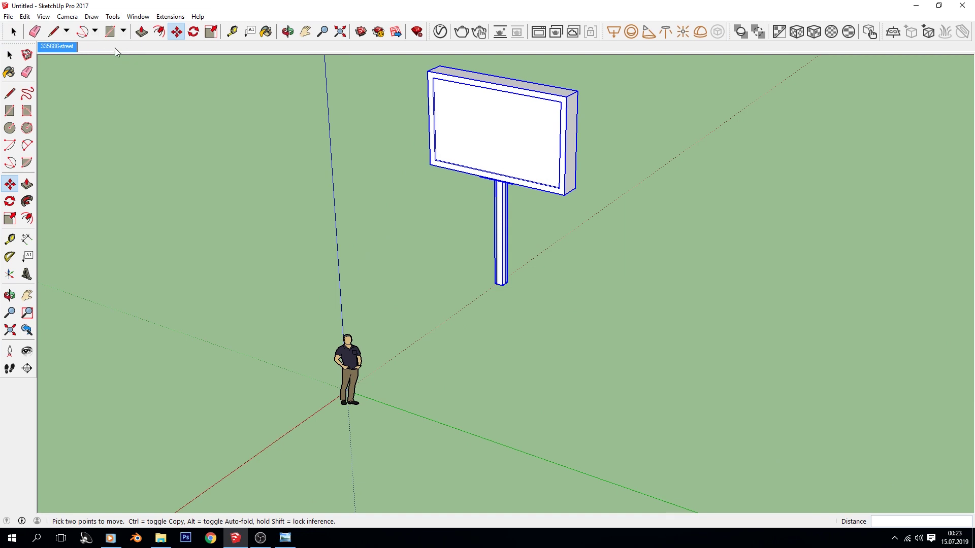
In the 335686-street scene, place the billboard by its pole base on the left sidewalk.
click(70, 51)
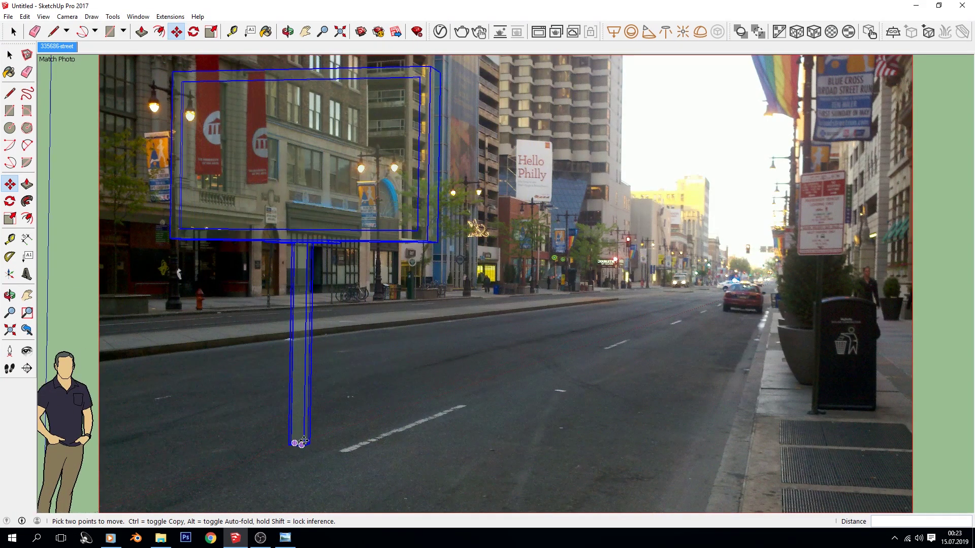
click(296, 444)
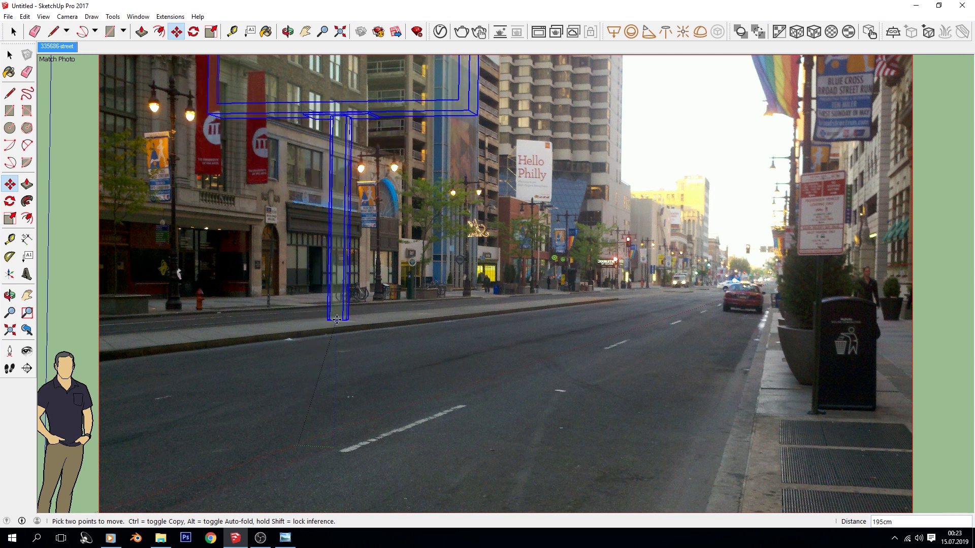
click(337, 321)
scroll(443, 324, down, 2)
scroll(443, 323, down, 2)
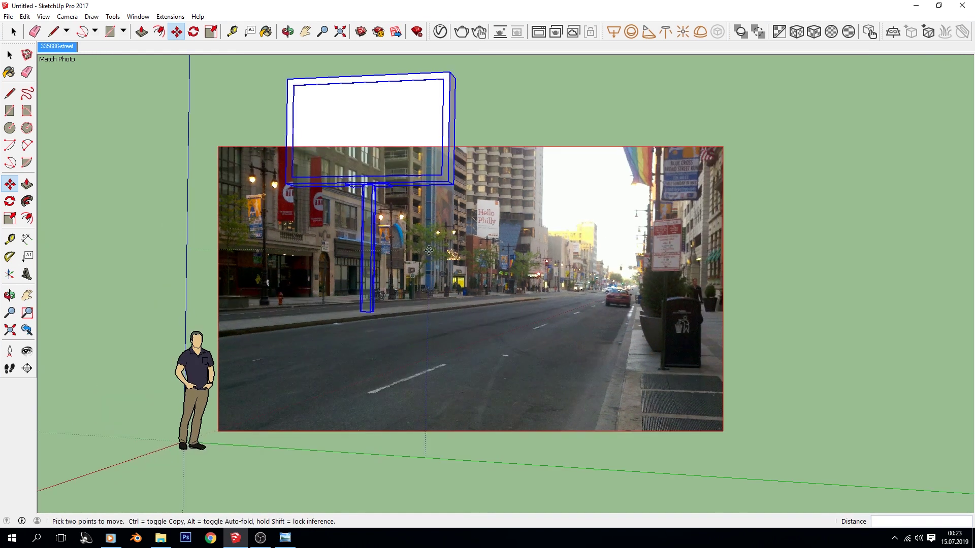
scroll(443, 323, up, 1)
Scale the billboard from its corner grip down to 0.50.
key(s)
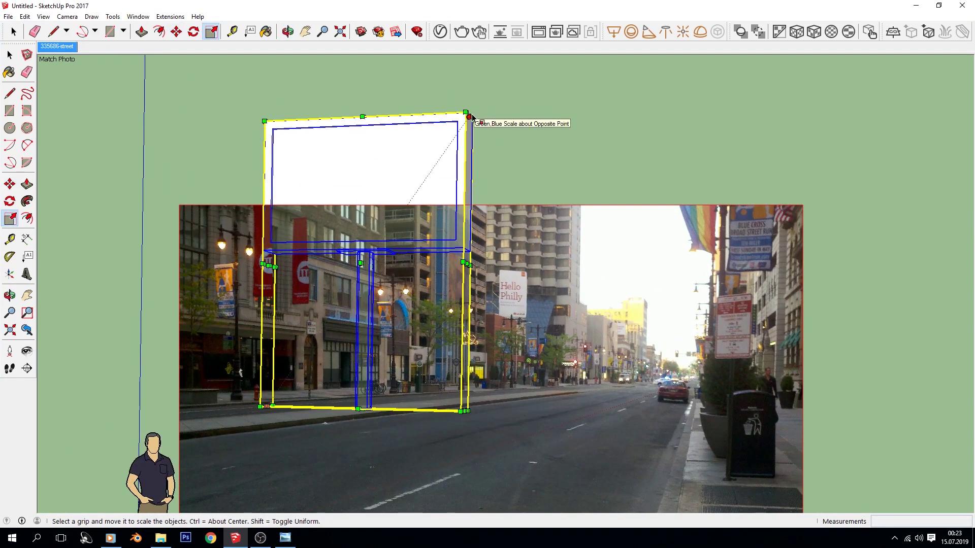
drag(468, 117, 371, 285)
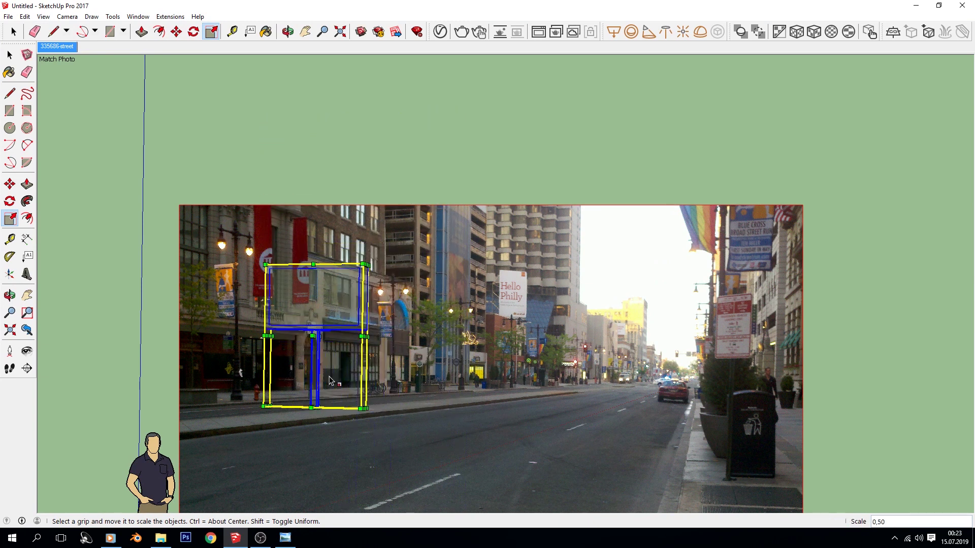
scroll(334, 365, up, 2)
click(428, 330)
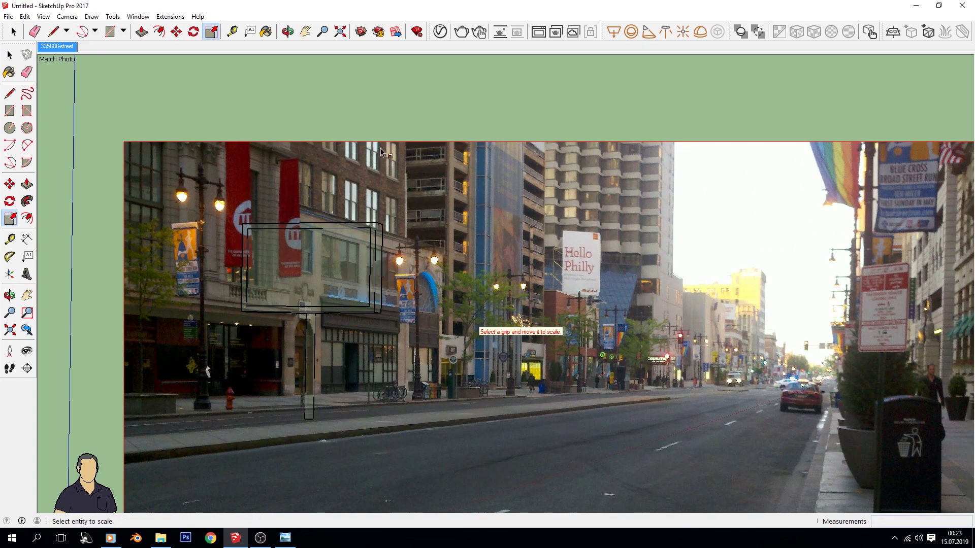
scroll(353, 366, up, 1)
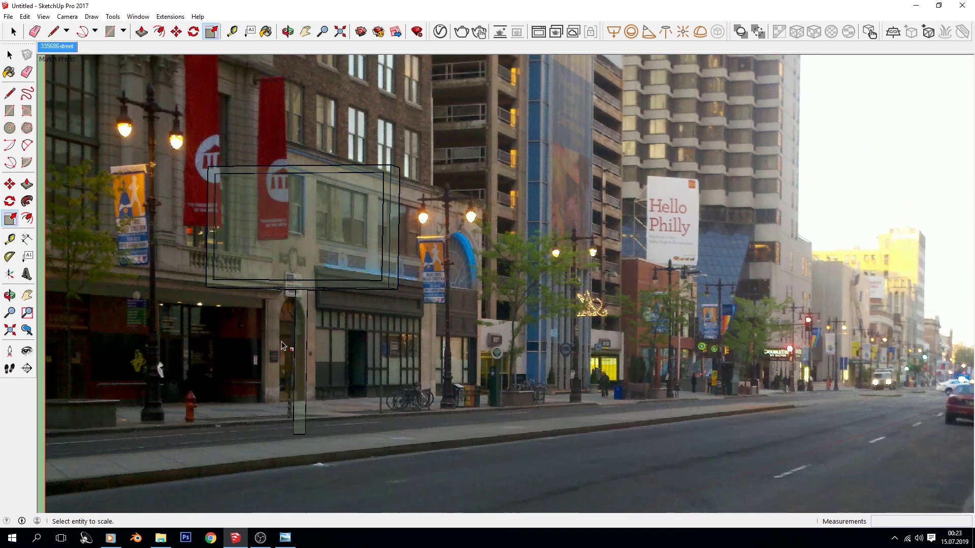
key(space)
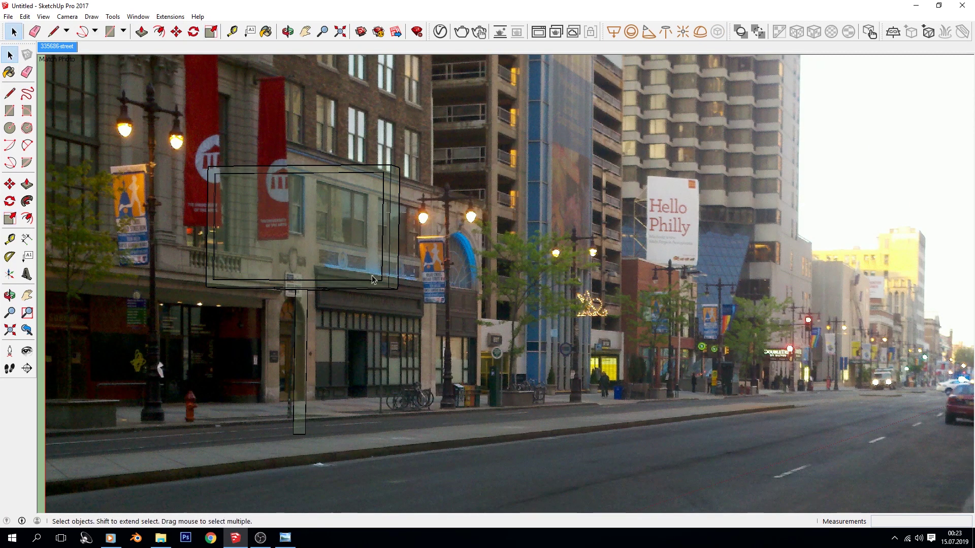
click(272, 382)
middle_drag(273, 382, 304, 337)
scroll(311, 339, up, 2)
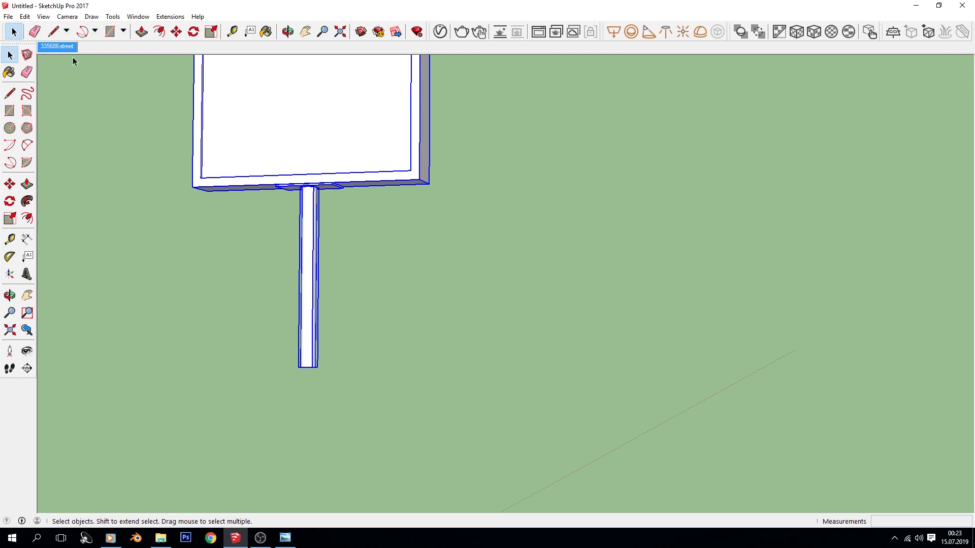
In the 335686-street view, move the billboard further along the sidewalk by its pole base.
click(59, 46)
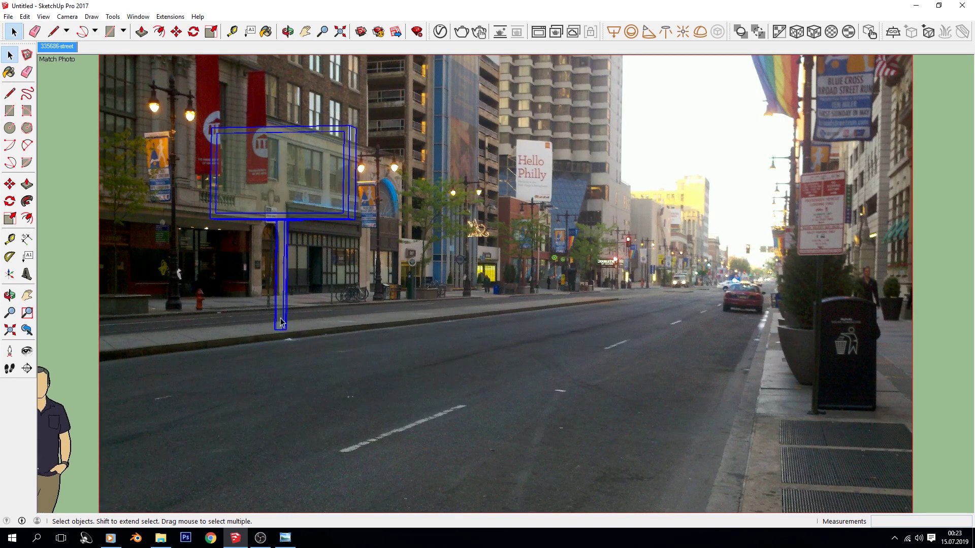
key(m)
scroll(284, 320, up, 2)
scroll(268, 310, up, 2)
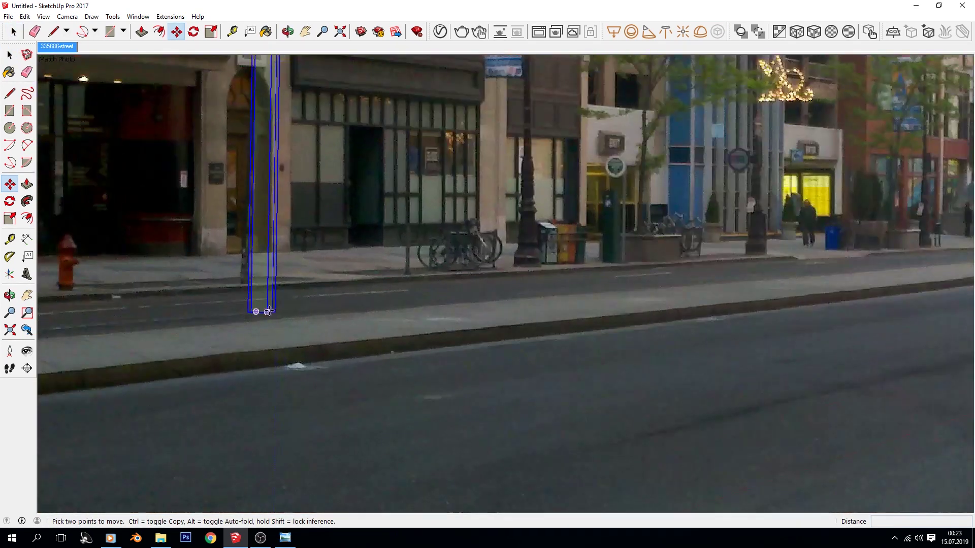
click(269, 310)
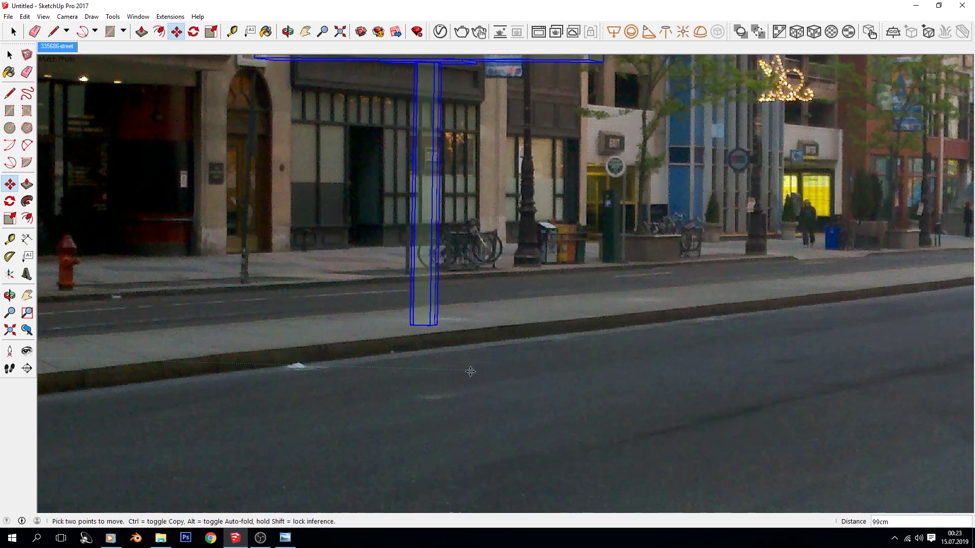
click(463, 366)
key(space)
scroll(495, 355, down, 3)
scroll(492, 361, down, 3)
scroll(491, 364, down, 1)
scroll(371, 356, up, 1)
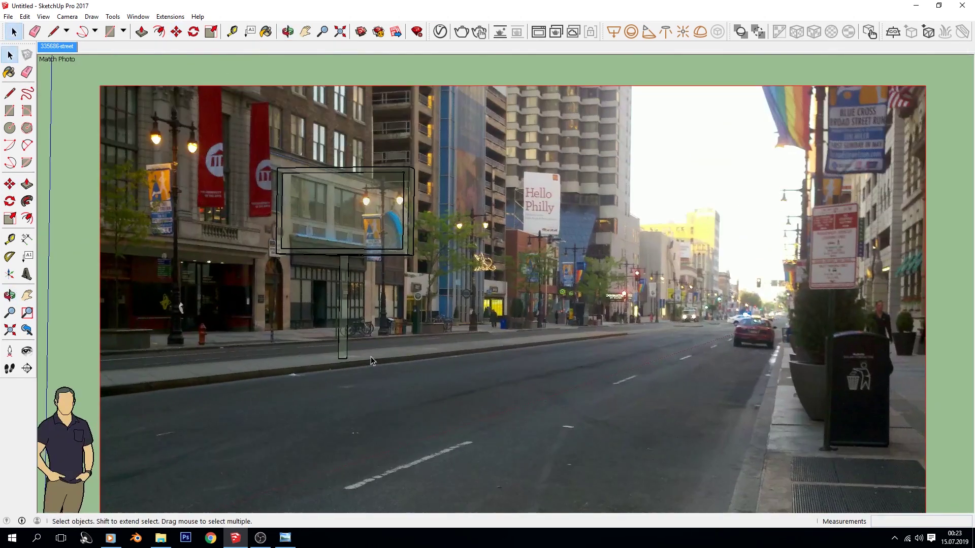
scroll(370, 356, up, 1)
mouse_move(364, 346)
middle_down()
mouse_move(494, 395)
mouse_move(295, 279)
mouse_move(298, 441)
mouse_move(430, 370)
mouse_move(152, 309)
mouse_move(181, 407)
mouse_move(386, 426)
middle_up()
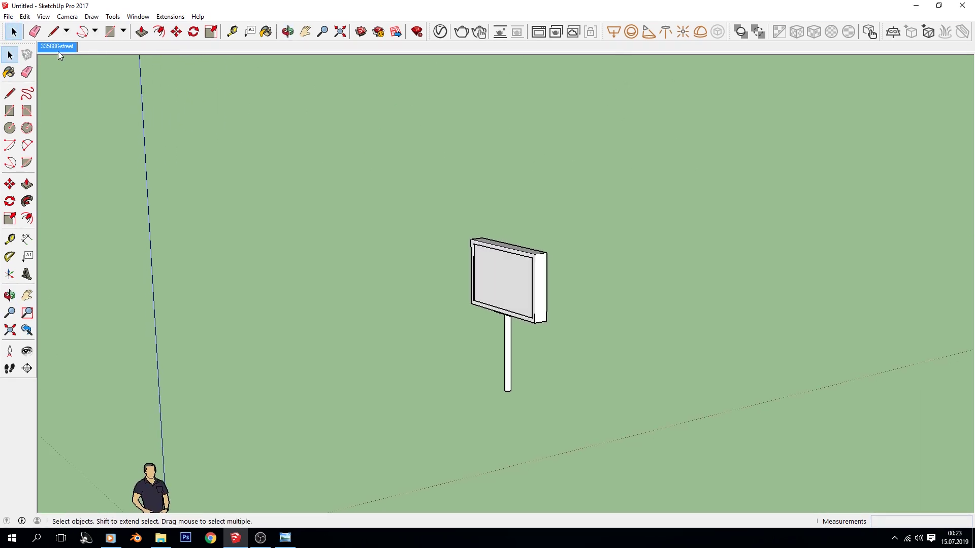
Return to the 335686-street view and select the billboard.
click(58, 47)
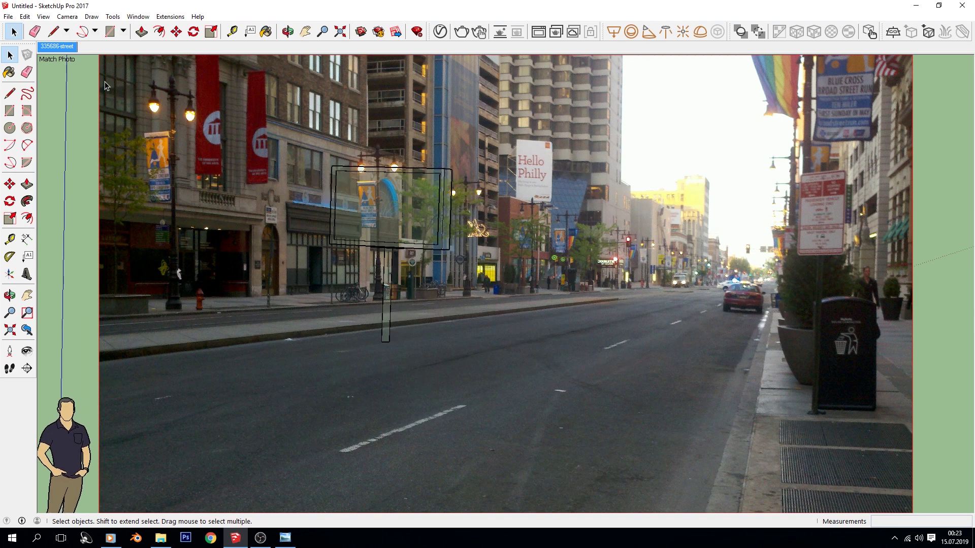
scroll(440, 349, down, 2)
scroll(441, 337, down, 1)
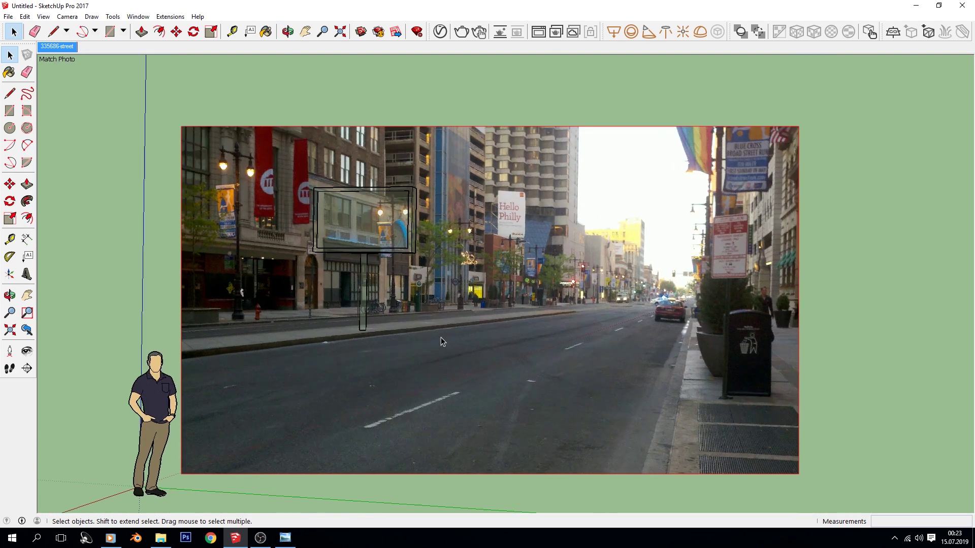
scroll(441, 337, up, 1)
scroll(426, 333, up, 2)
scroll(360, 241, down, 1)
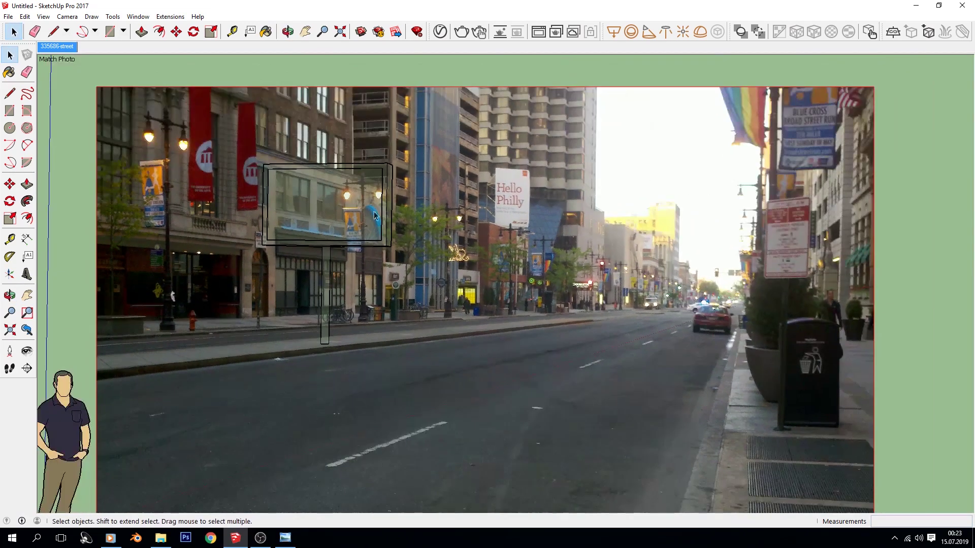
click(325, 285)
scroll(312, 355, up, 2)
scroll(327, 359, up, 3)
scroll(328, 357, up, 2)
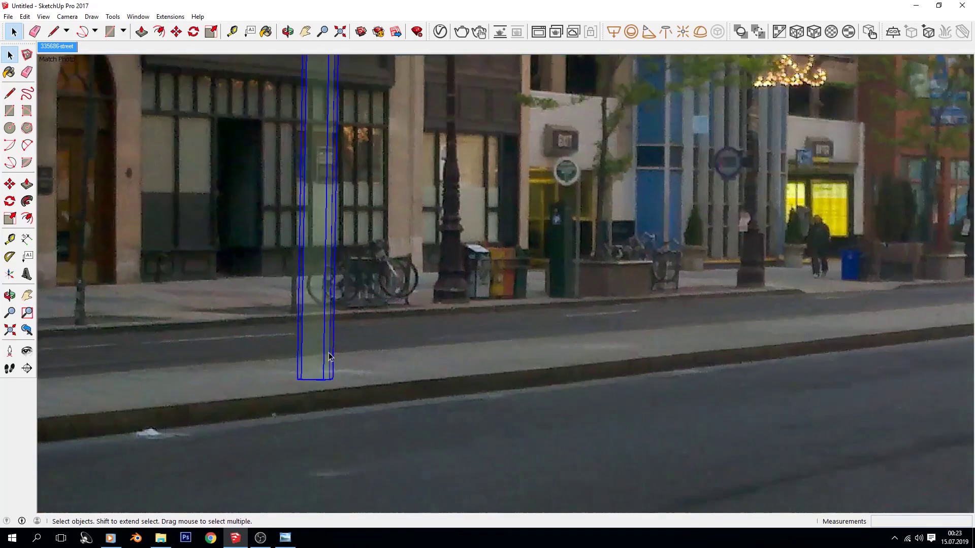
Move the billboard so its pole stands at the sidewalk edge, then orbit around it.
key(m)
click(322, 379)
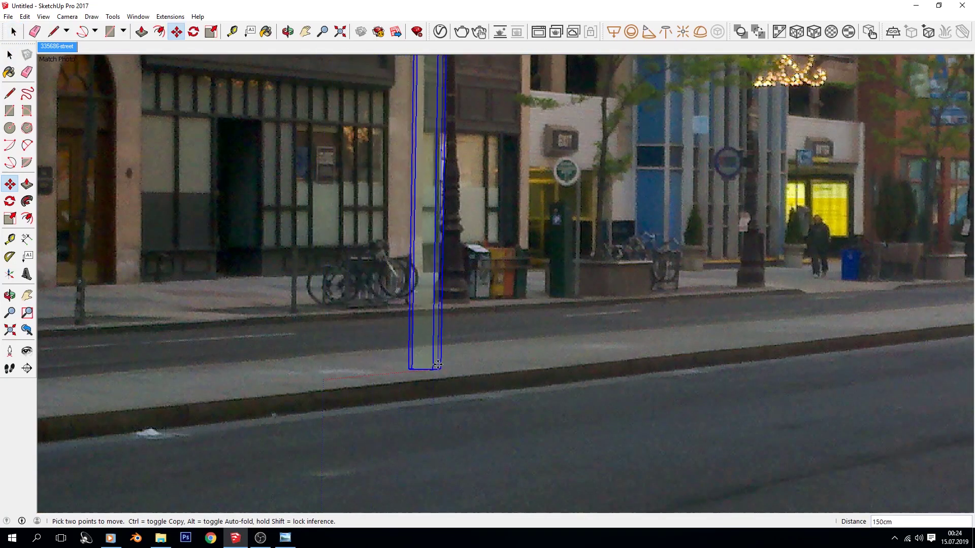
click(439, 366)
scroll(587, 299, down, 3)
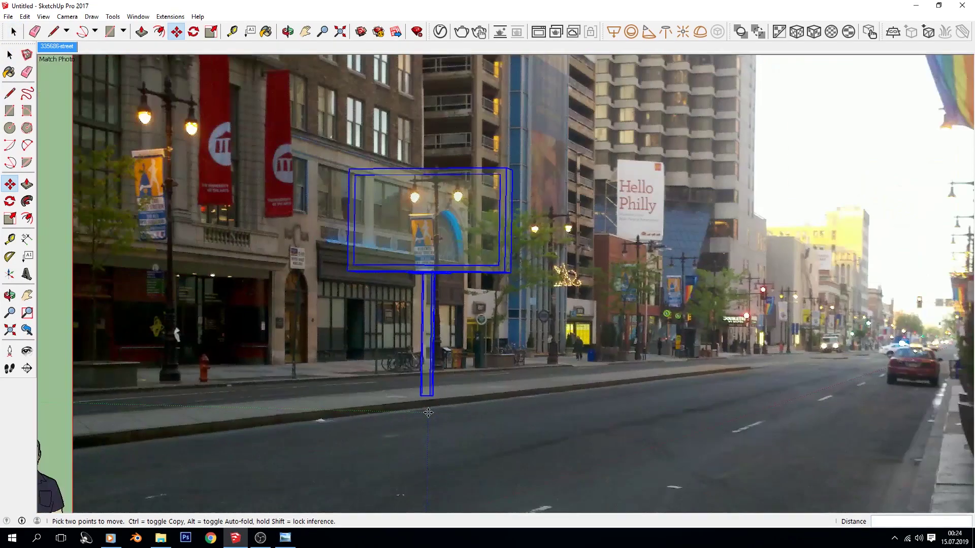
scroll(587, 298, down, 1)
key(space)
click(504, 130)
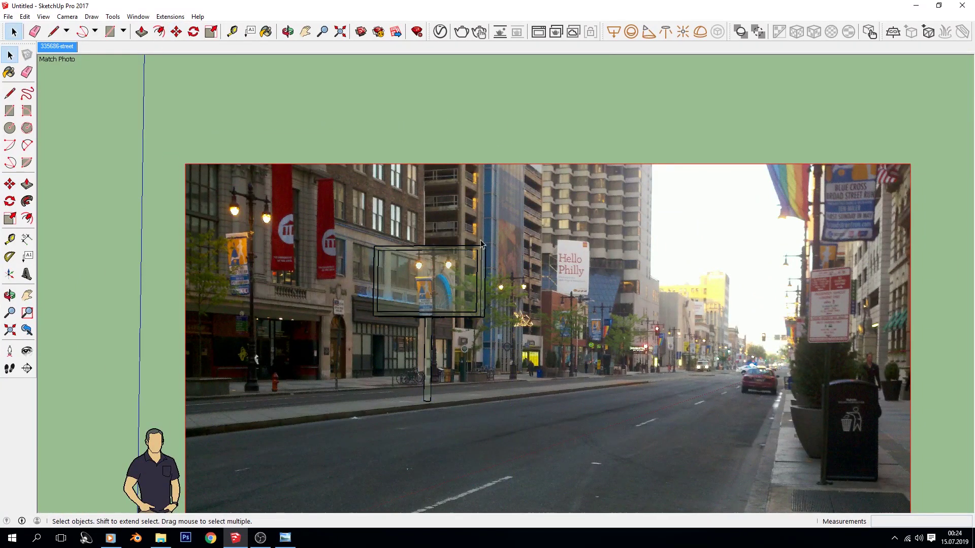
scroll(447, 342, up, 2)
mouse_move(486, 346)
middle_down()
mouse_move(362, 302)
mouse_move(406, 367)
middle_up()
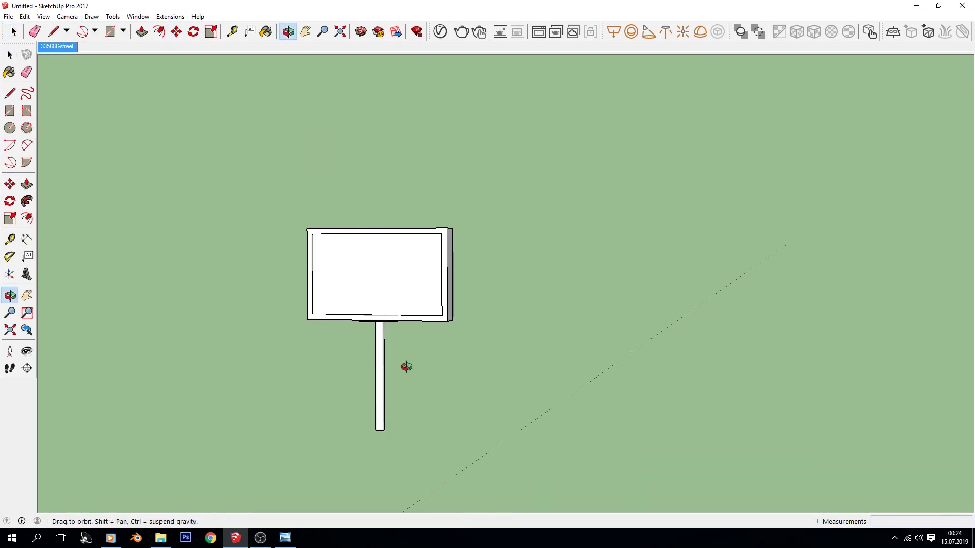
mouse_move(137, 244)
middle_down()
mouse_move(174, 354)
mouse_move(124, 427)
mouse_move(113, 361)
mouse_move(183, 316)
mouse_move(379, 294)
mouse_move(234, 281)
mouse_move(483, 214)
mouse_move(396, 298)
mouse_move(730, 321)
mouse_move(557, 319)
mouse_move(492, 333)
mouse_move(516, 333)
mouse_move(402, 254)
mouse_move(409, 282)
mouse_move(448, 236)
middle_up()
double_click(472, 250)
scroll(402, 254, up, 2)
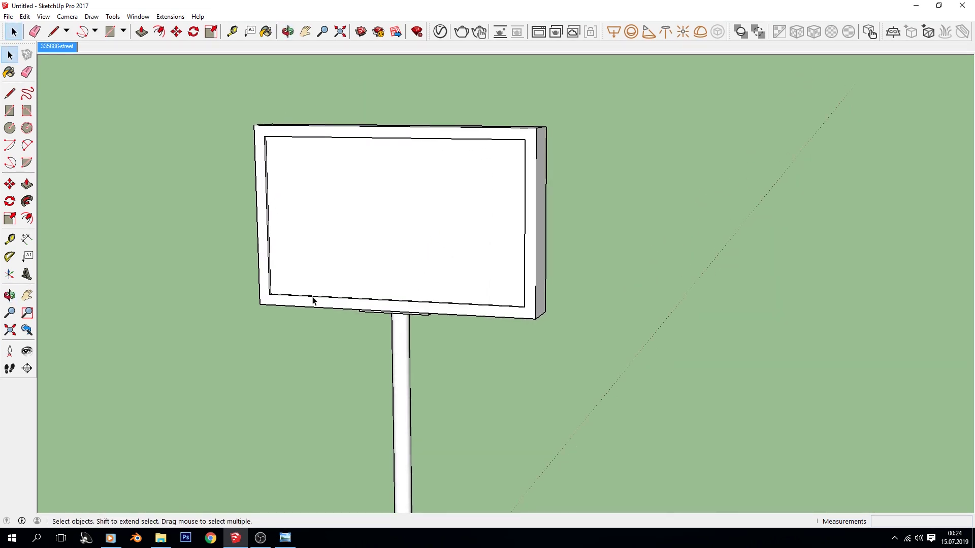
middle_drag(312, 301, 405, 287)
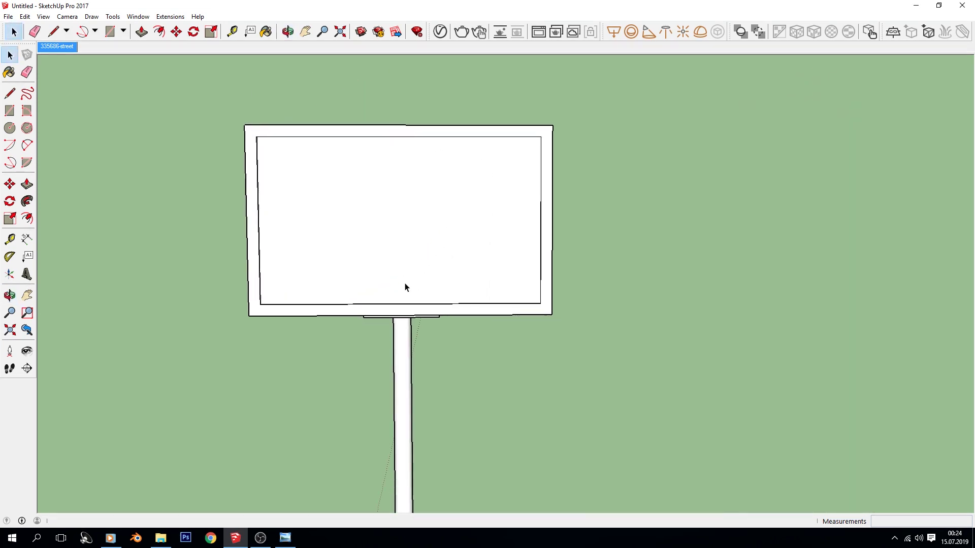
click(441, 32)
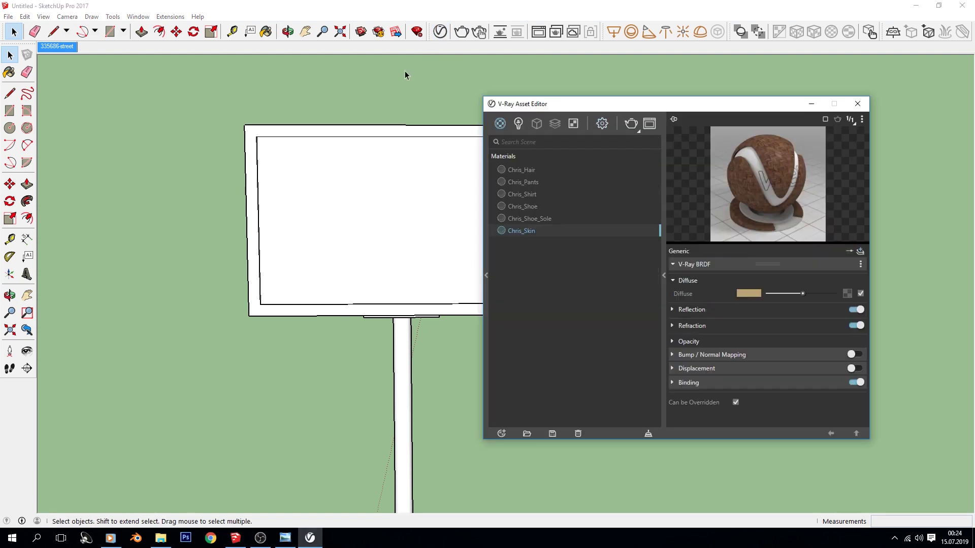
Expand the V-Ray library's Materials node to list categories from Bricks to Wood & Laminate.
click(487, 295)
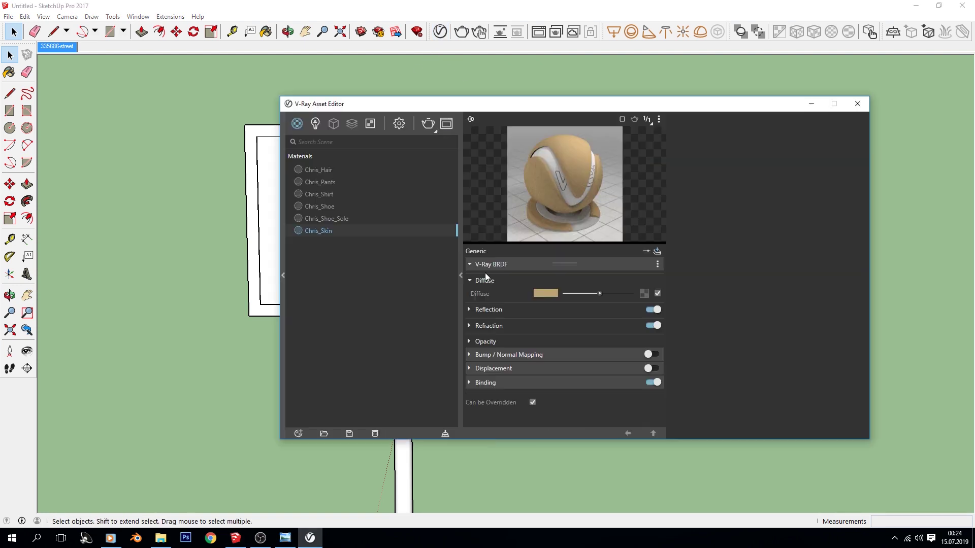
click(290, 130)
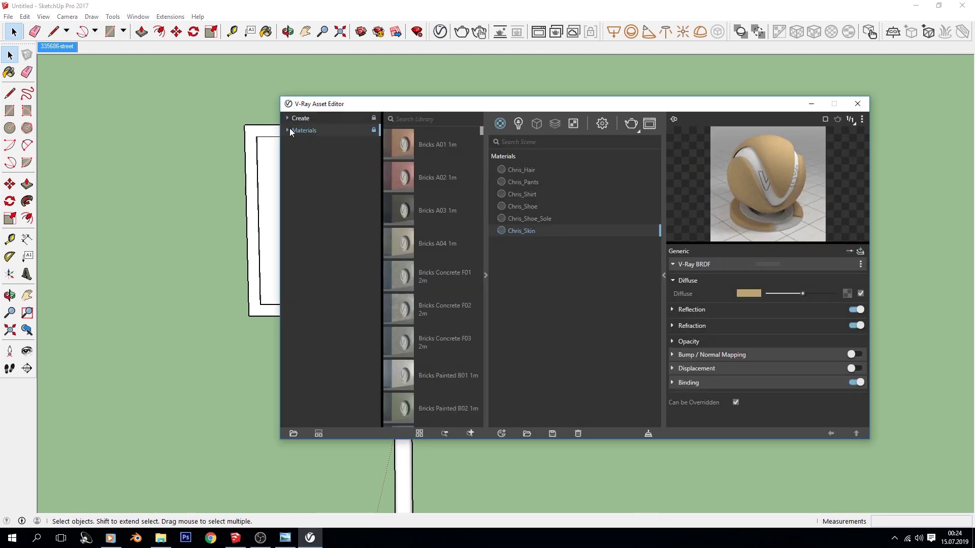
click(289, 131)
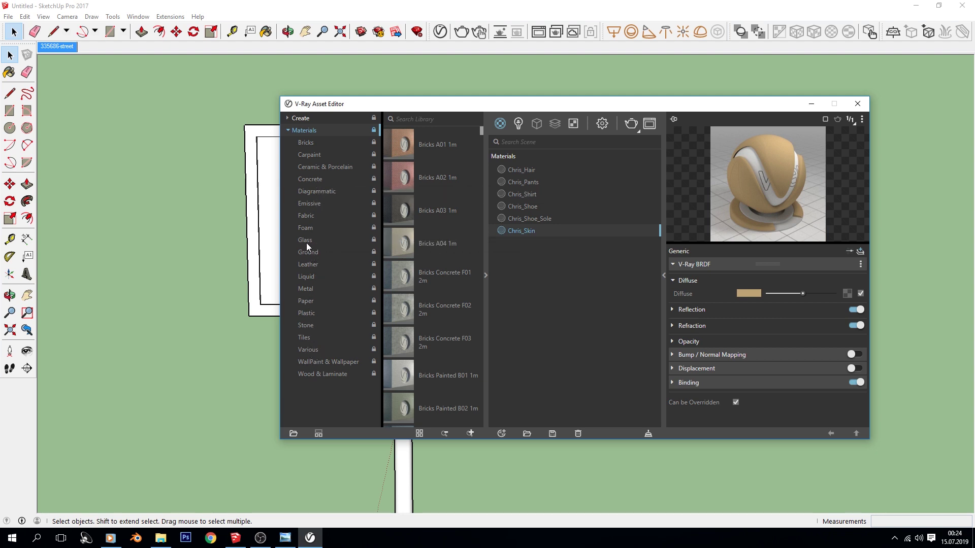
Add Aluminum Anodized DarkGray from the V-Ray Metal library to the scene materials.
click(315, 190)
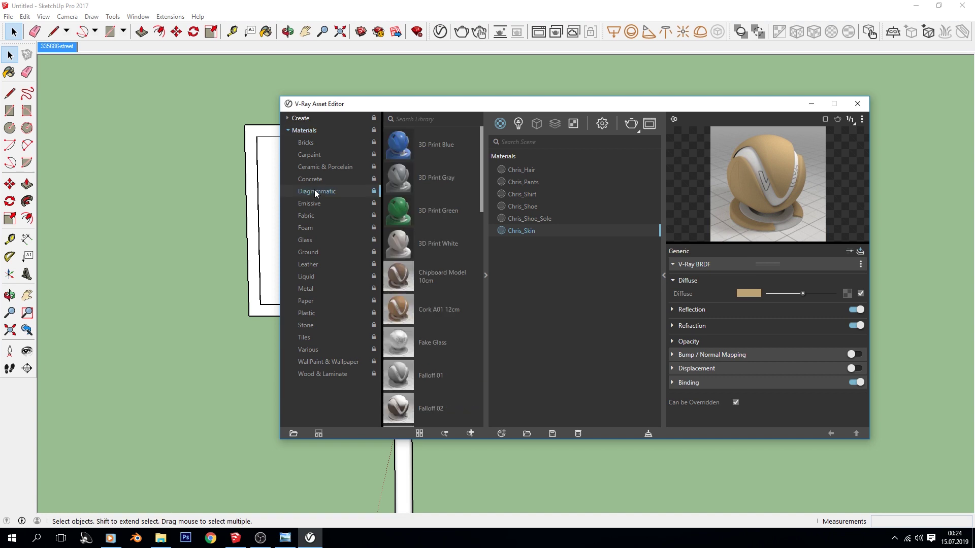
click(315, 178)
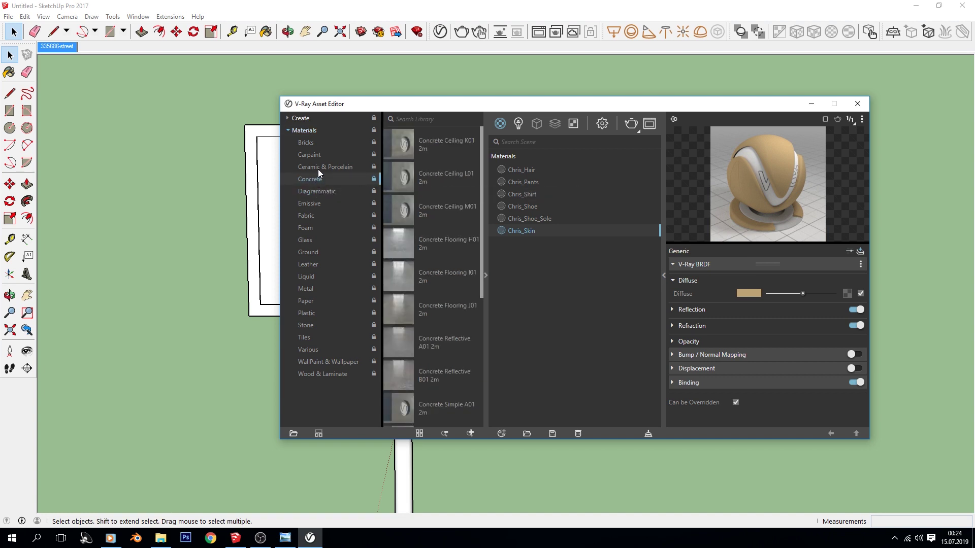
click(317, 167)
click(315, 155)
click(309, 288)
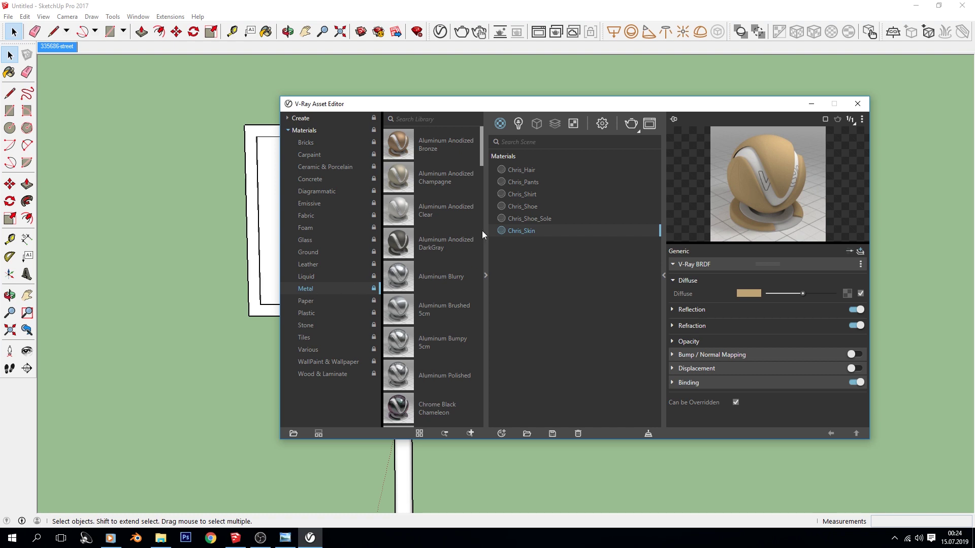
right_click(428, 242)
click(437, 245)
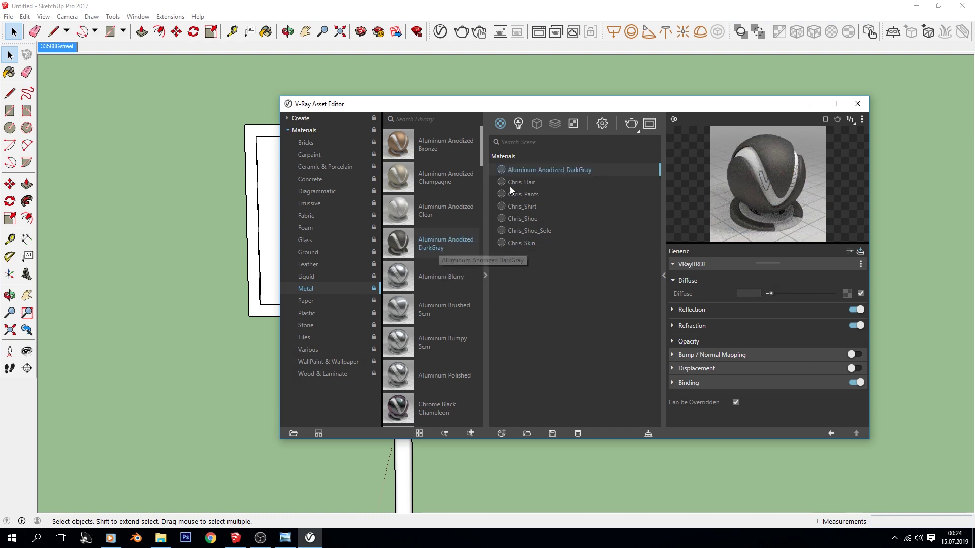
Select the whole sign and pole and apply the dark-gray aluminum material to them.
drag(609, 104, 873, 106)
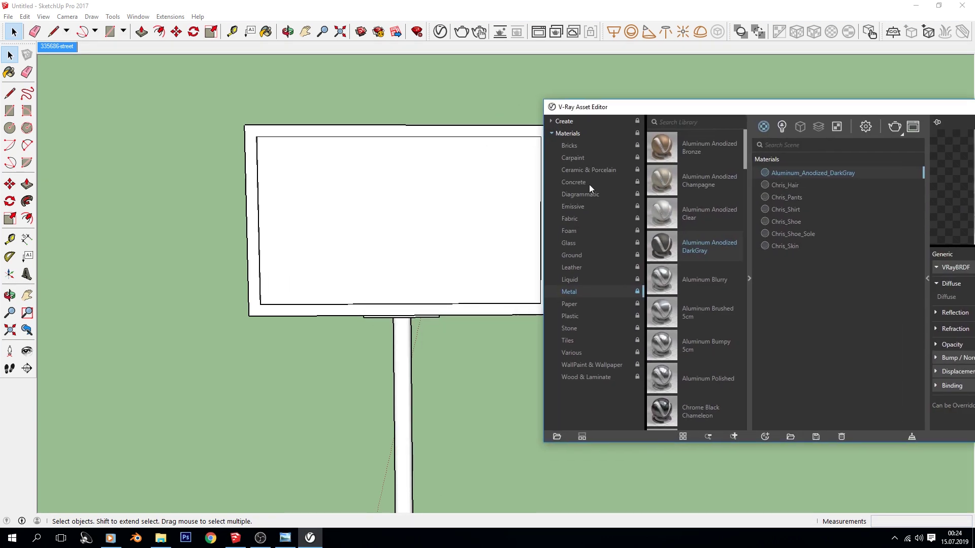
middle_drag(508, 213, 346, 257)
drag(175, 143, 407, 354)
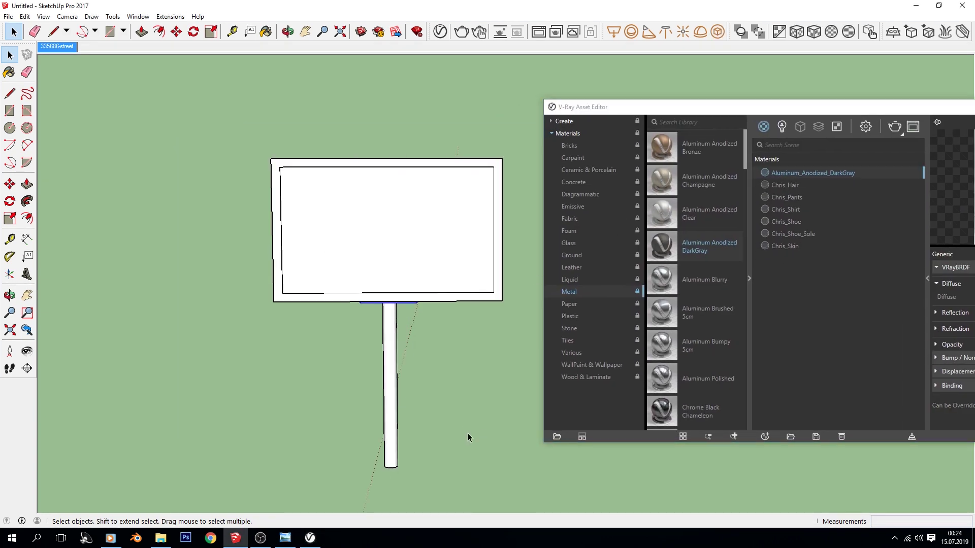
click(469, 445)
drag(255, 131, 255, 131)
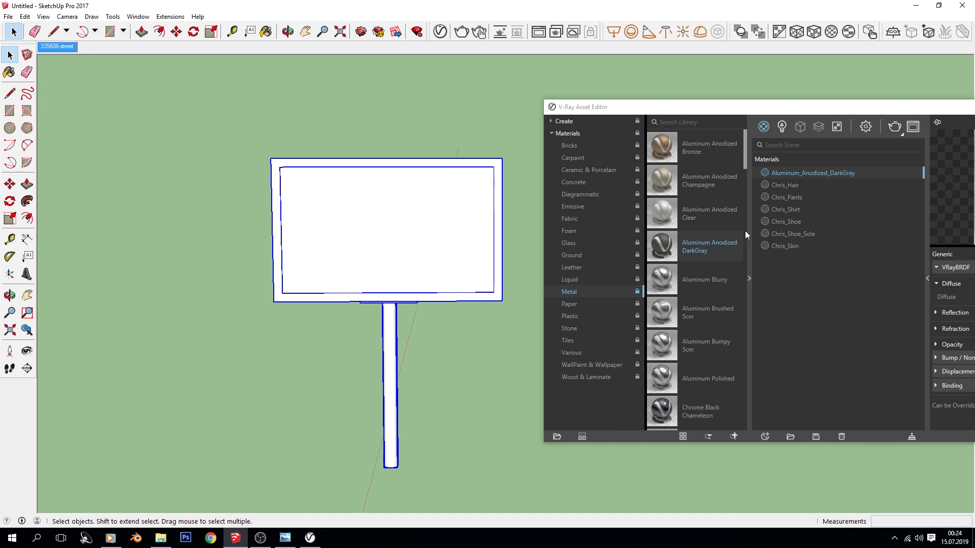
right_click(786, 175)
click(810, 196)
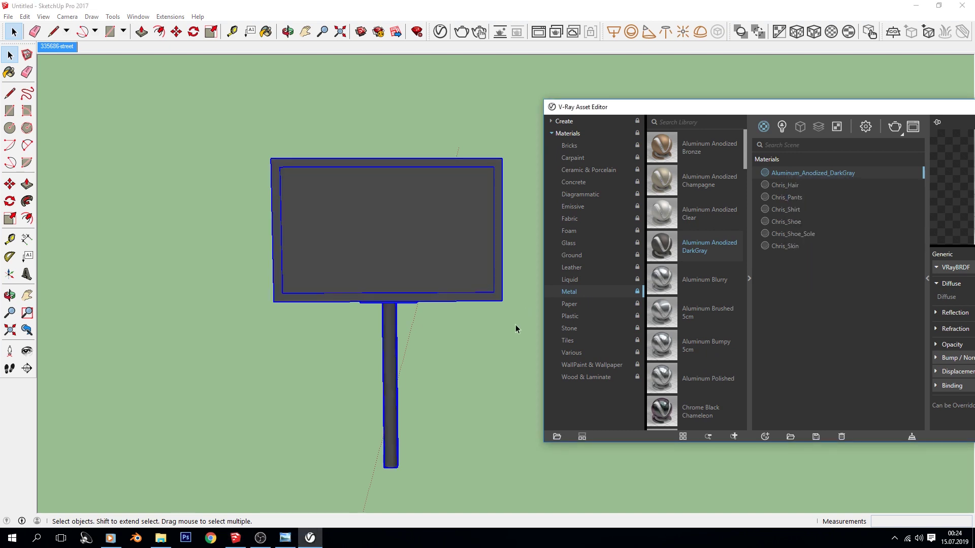
click(526, 309)
middle_drag(527, 309, 255, 264)
scroll(447, 206, up, 3)
scroll(449, 206, up, 2)
scroll(450, 206, down, 1)
middle_drag(495, 282, 378, 313)
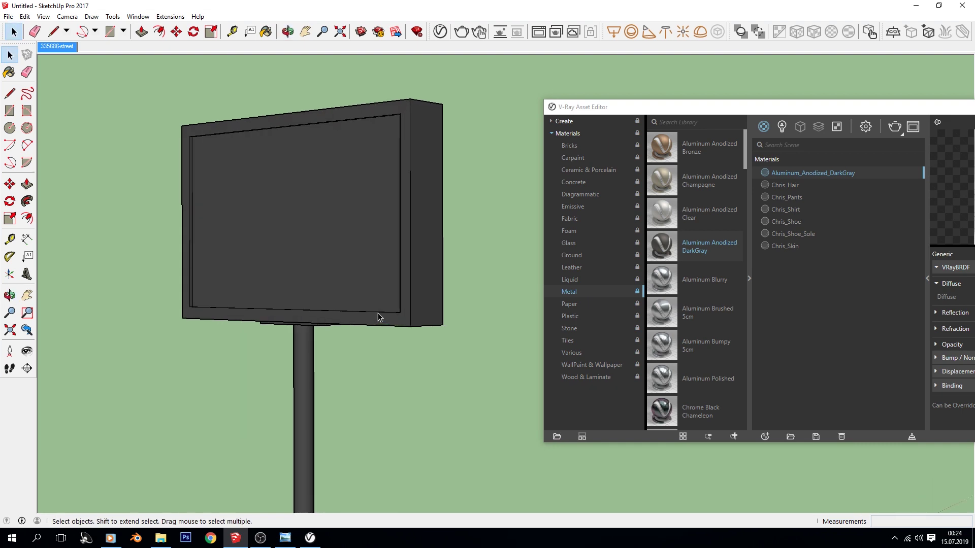
click(480, 32)
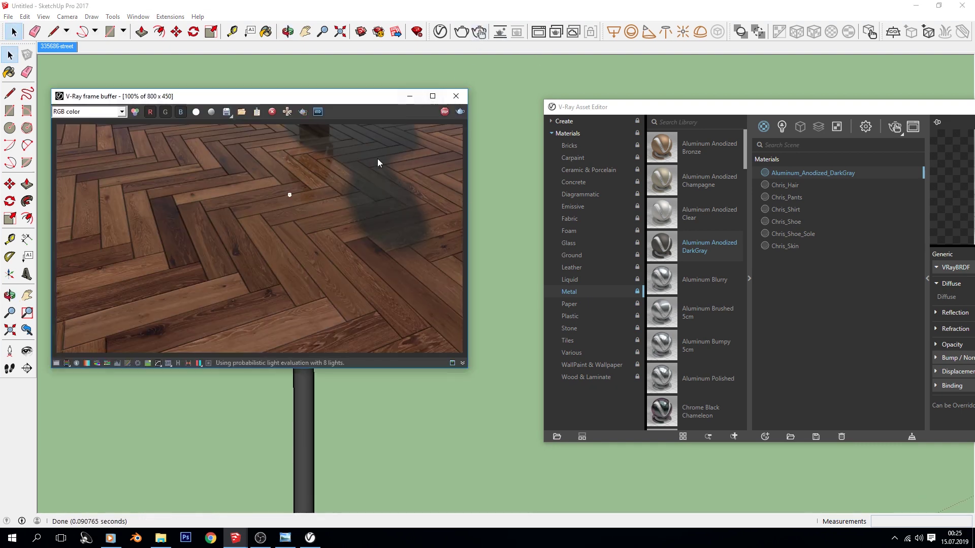
scroll(217, 269, up, 1)
scroll(217, 269, down, 1)
drag(201, 99, 513, 104)
scroll(278, 262, up, 2)
scroll(278, 262, up, 1)
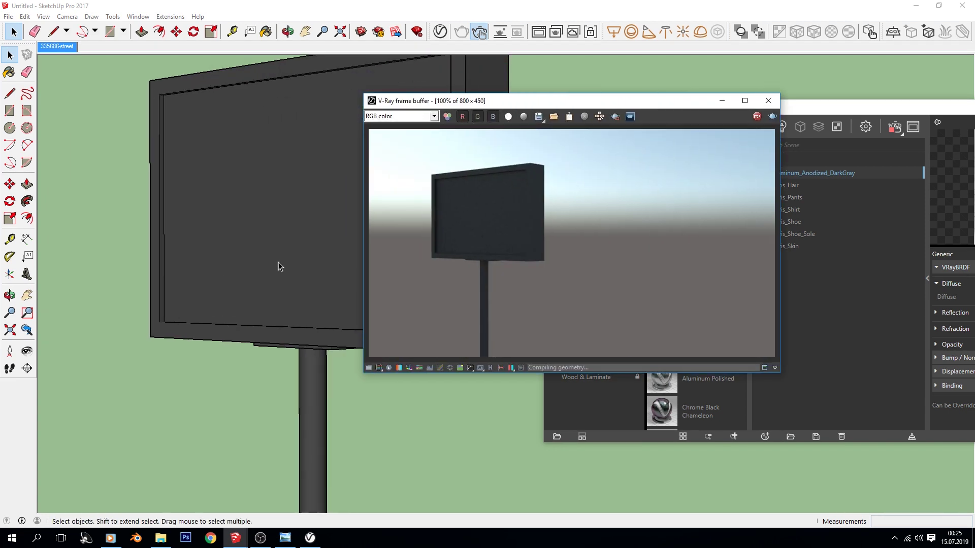
mouse_move(299, 294)
middle_down()
mouse_move(239, 359)
mouse_move(202, 344)
mouse_move(285, 308)
middle_up()
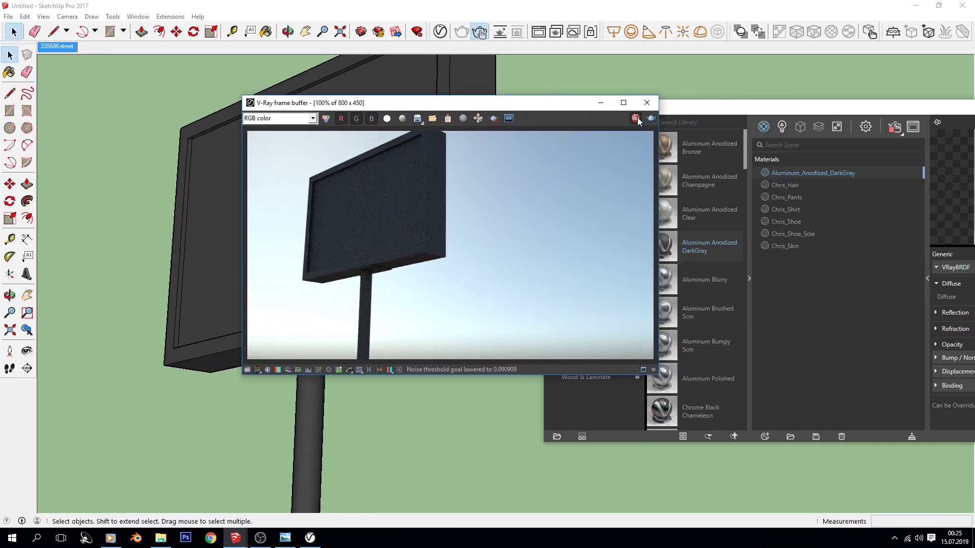
click(647, 104)
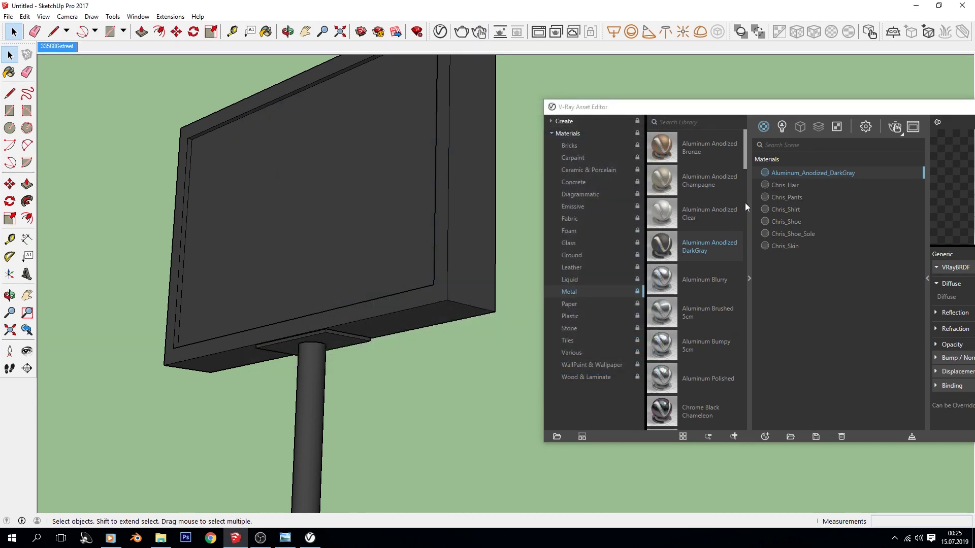
Add Iron Blurry 5cm from the V-Ray Metal library to the scene materials.
click(569, 281)
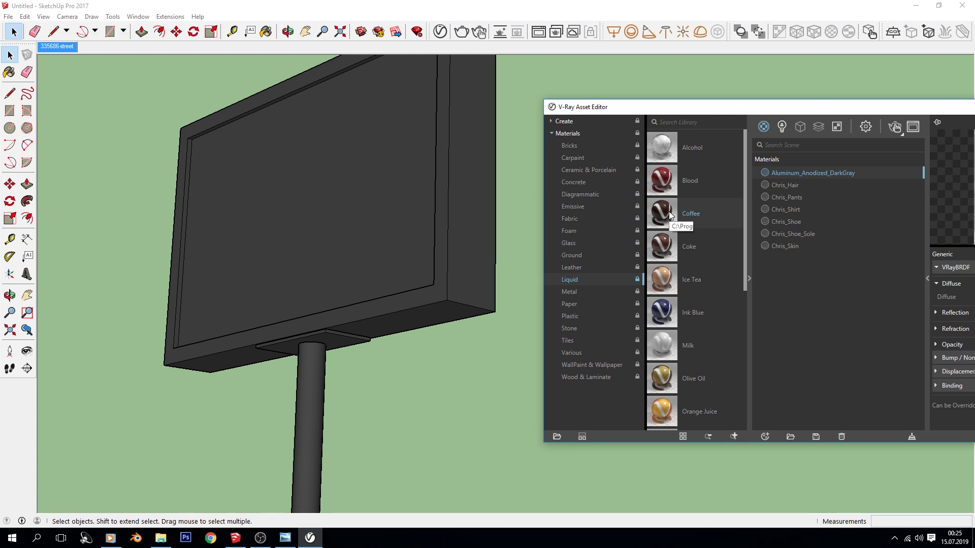
drag(737, 107, 557, 119)
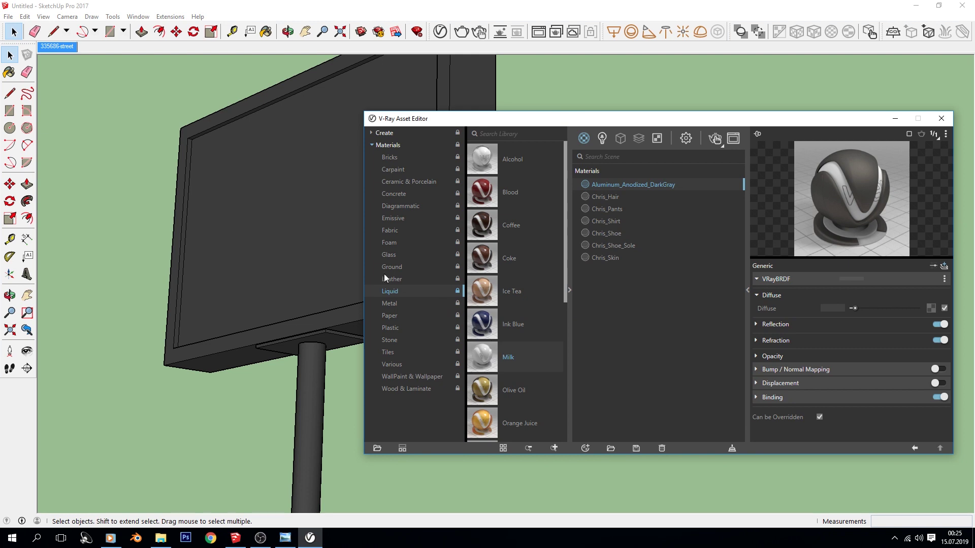
click(395, 303)
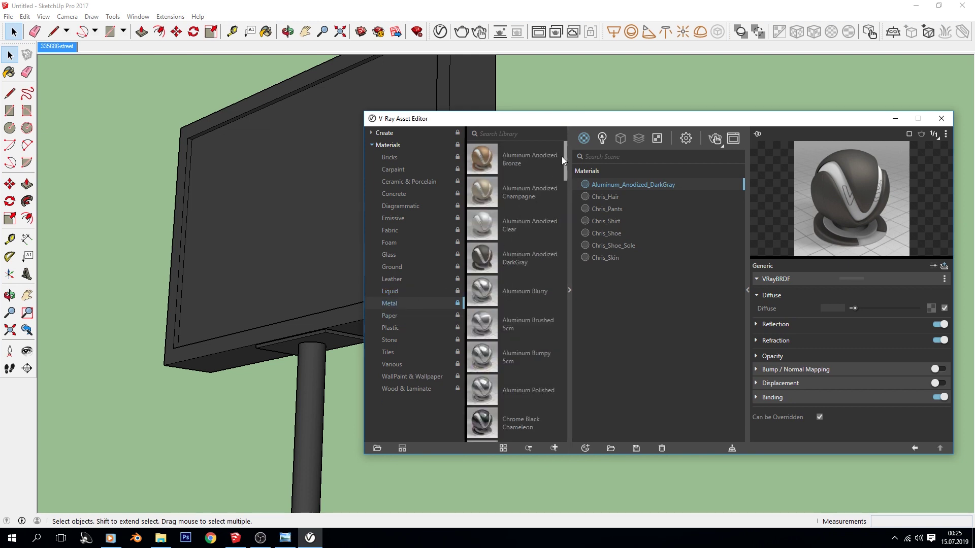
scroll(565, 169, down, 5)
drag(566, 202, 570, 256)
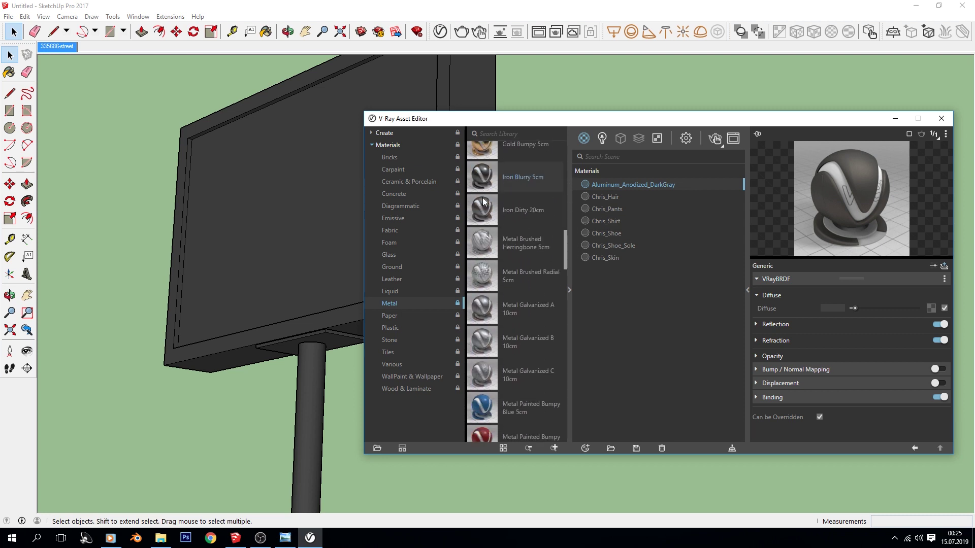
right_click(520, 180)
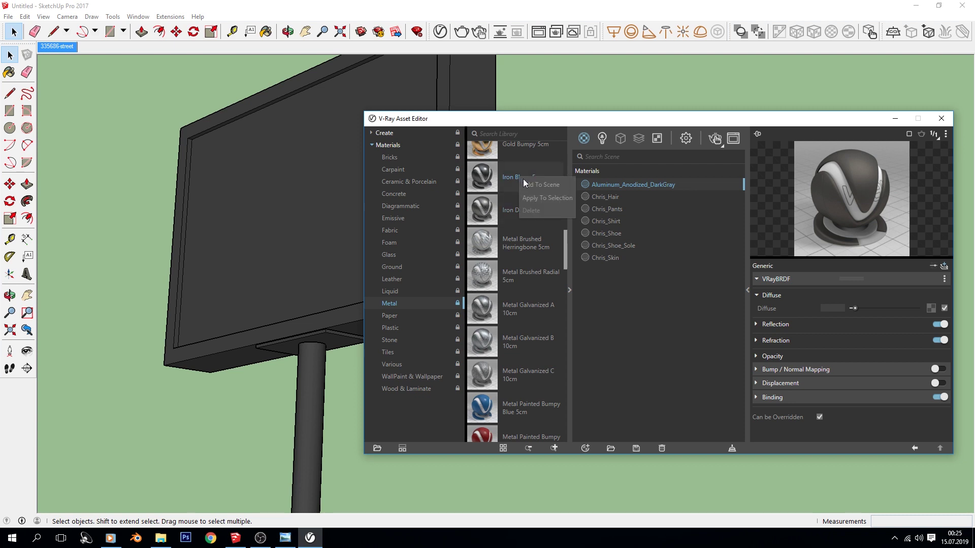
click(531, 187)
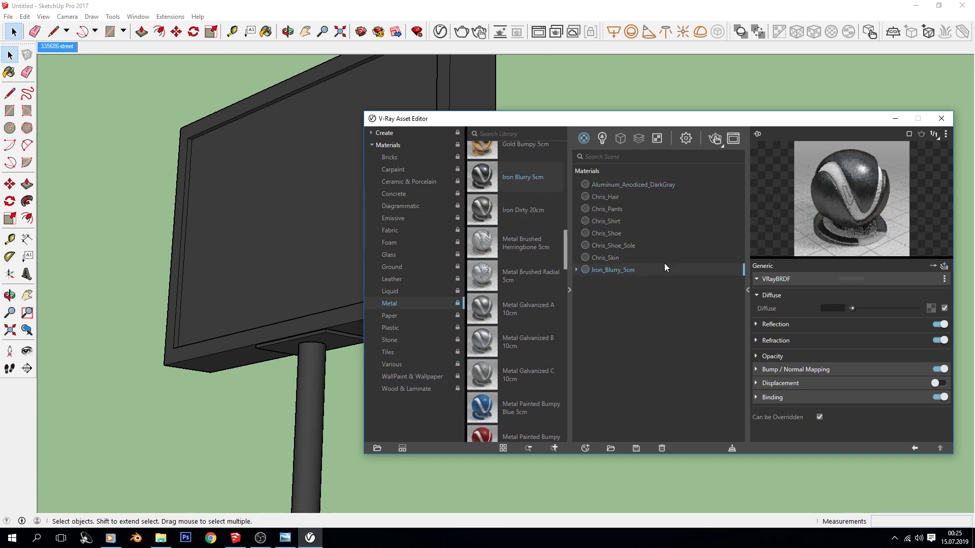
Select the whole billboard and apply Iron_Blurry_5cm to it.
drag(562, 123, 706, 126)
scroll(483, 280, down, 3)
drag(479, 236, 371, 371)
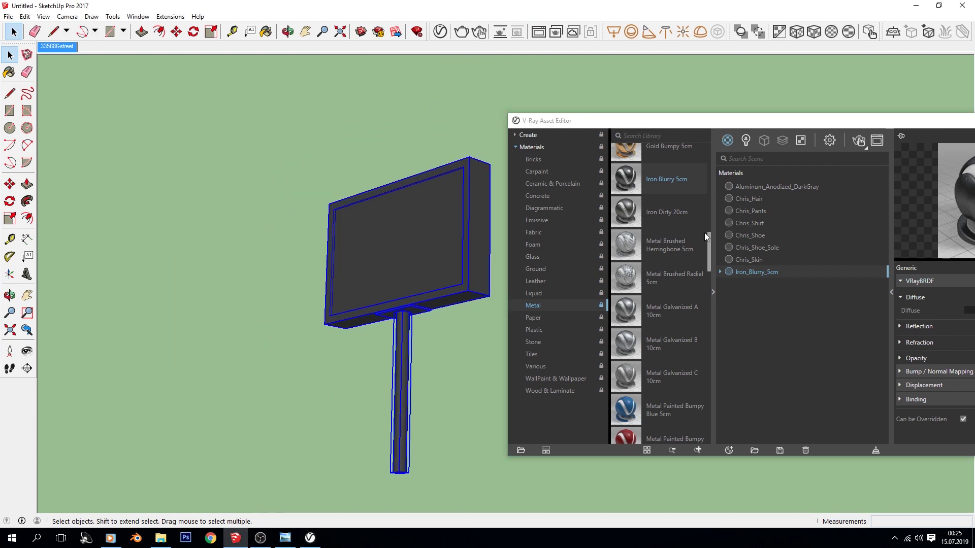
right_click(760, 276)
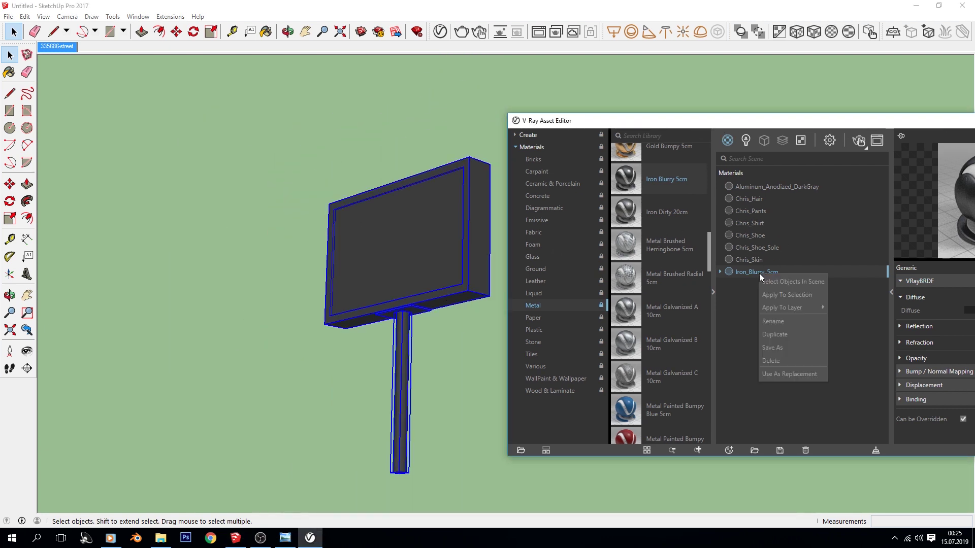
click(799, 293)
click(487, 127)
scroll(496, 148, up, 2)
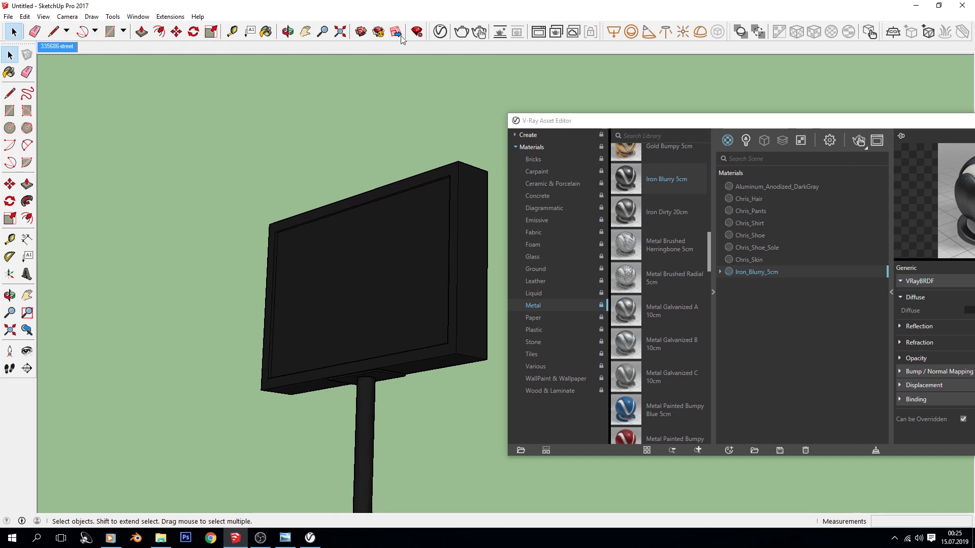
click(483, 34)
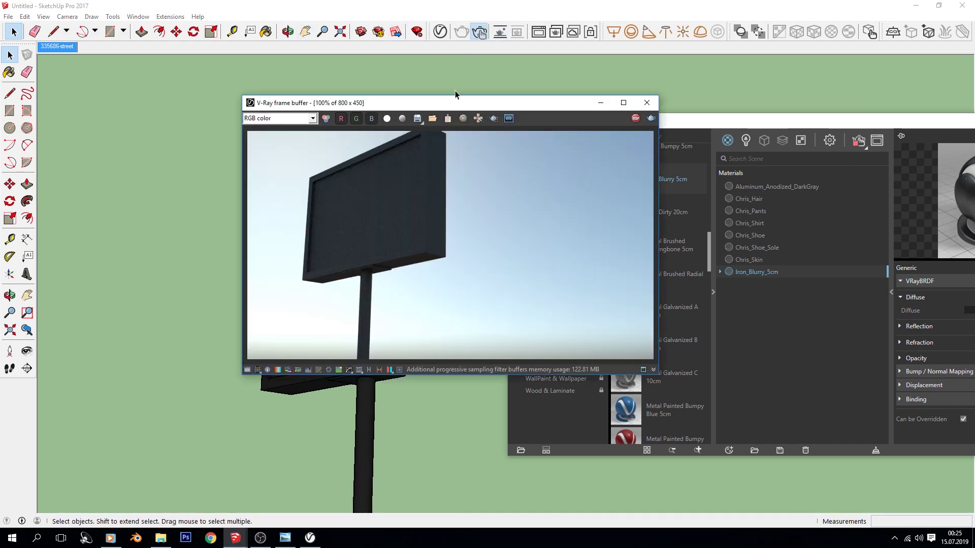
scroll(404, 213, up, 1)
drag(404, 111, 569, 75)
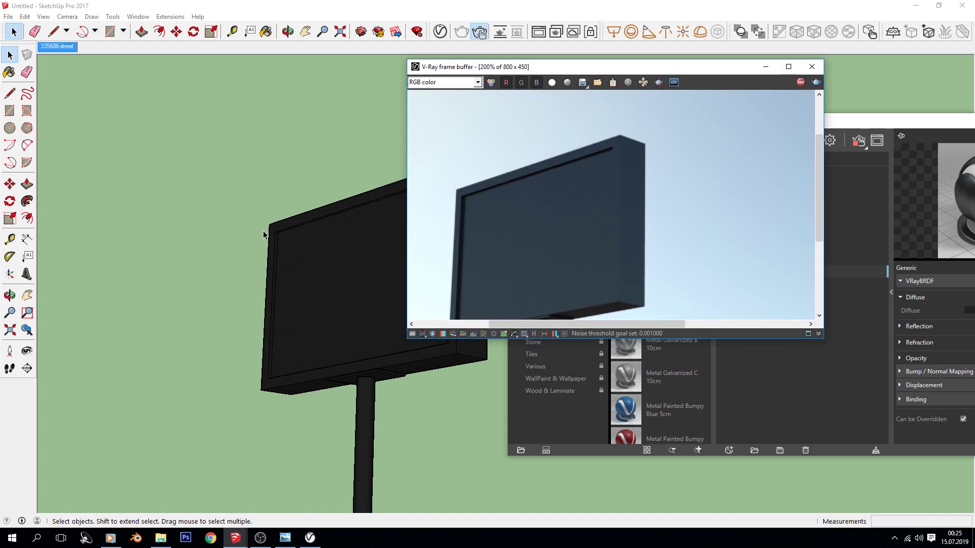
middle_drag(261, 228, 293, 331)
mouse_move(286, 295)
middle_down()
mouse_move(230, 222)
mouse_move(226, 252)
mouse_move(233, 194)
middle_up()
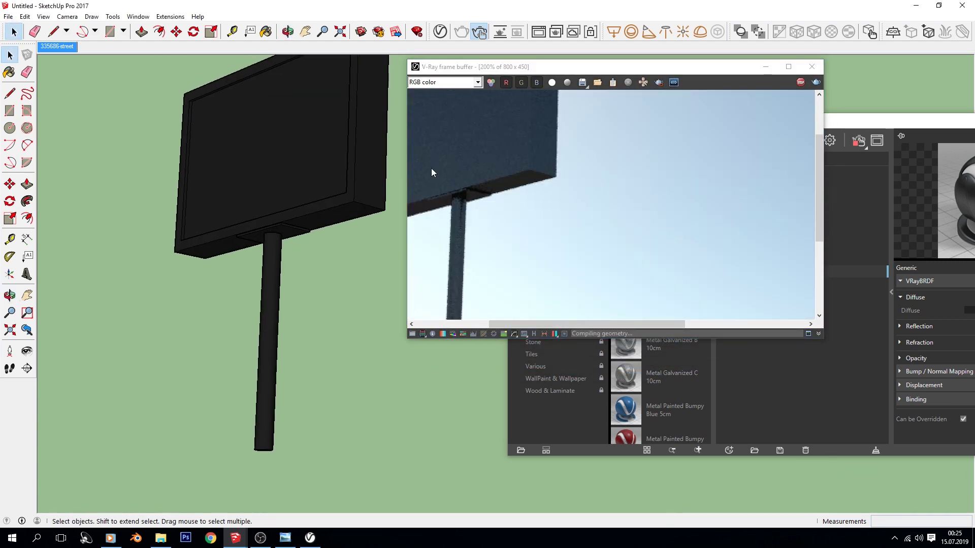
middle_drag(431, 170, 529, 225)
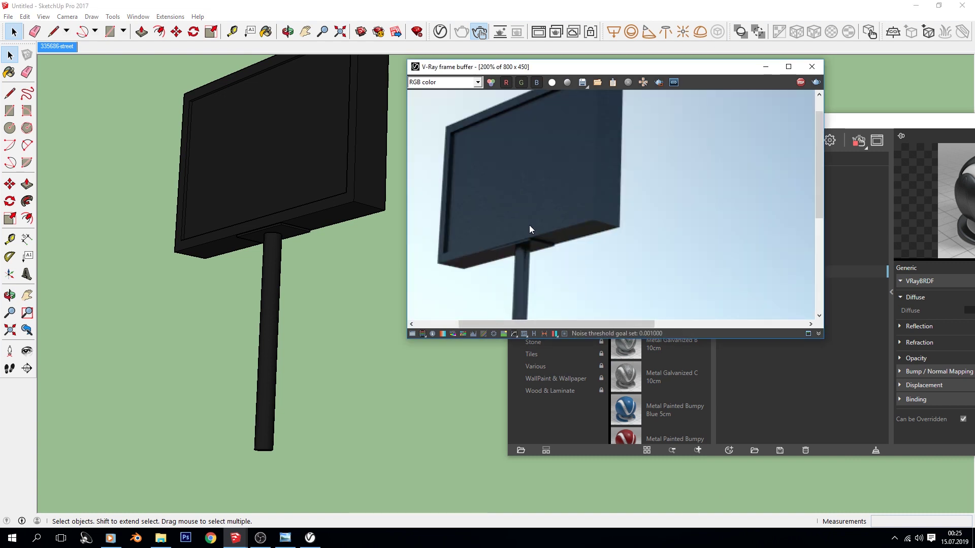
click(812, 66)
middle_drag(355, 228, 379, 303)
drag(621, 124, 489, 109)
mouse_move(212, 257)
middle_down()
mouse_move(202, 265)
mouse_move(204, 315)
mouse_move(287, 280)
middle_up()
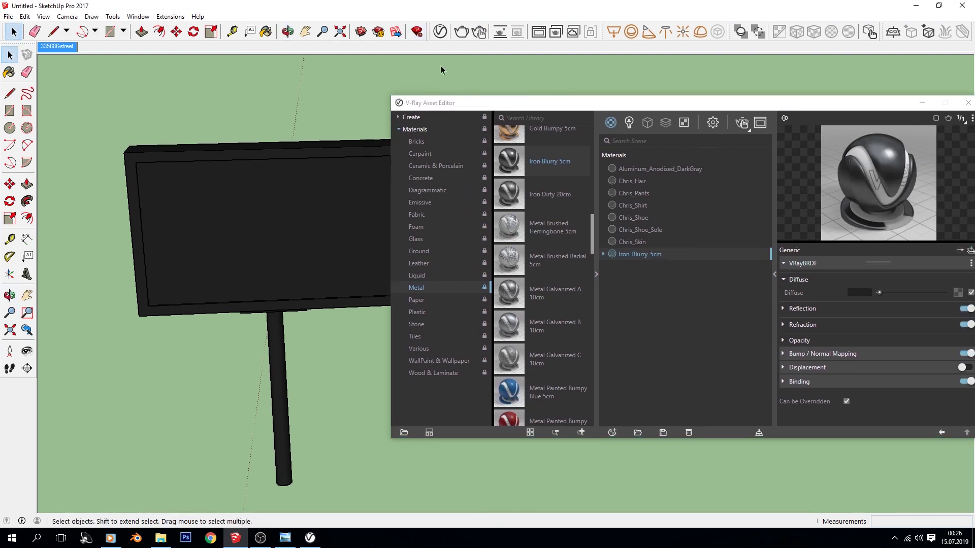
Move the V-Ray material editor aside and clear the billboard selection without adding assets.
drag(446, 105, 498, 88)
click(235, 214)
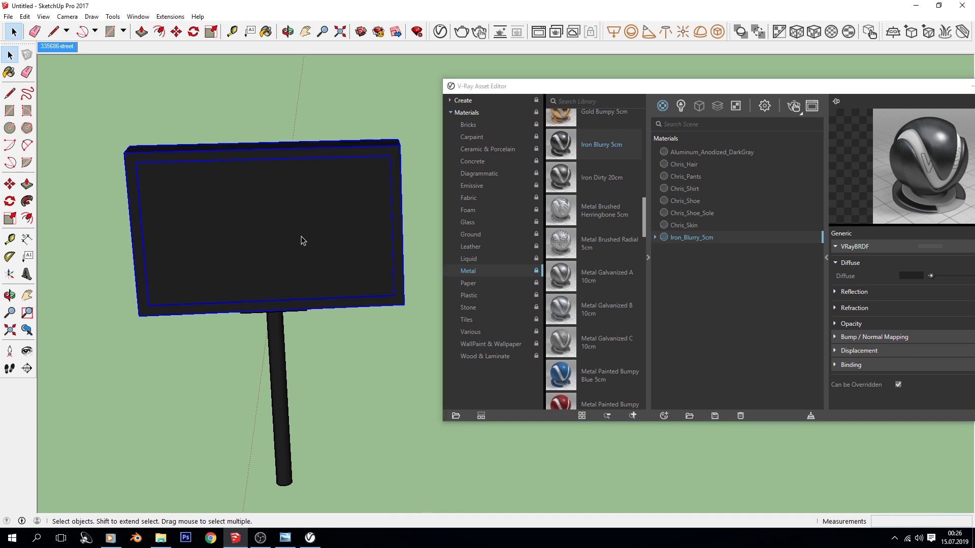
key(Escape)
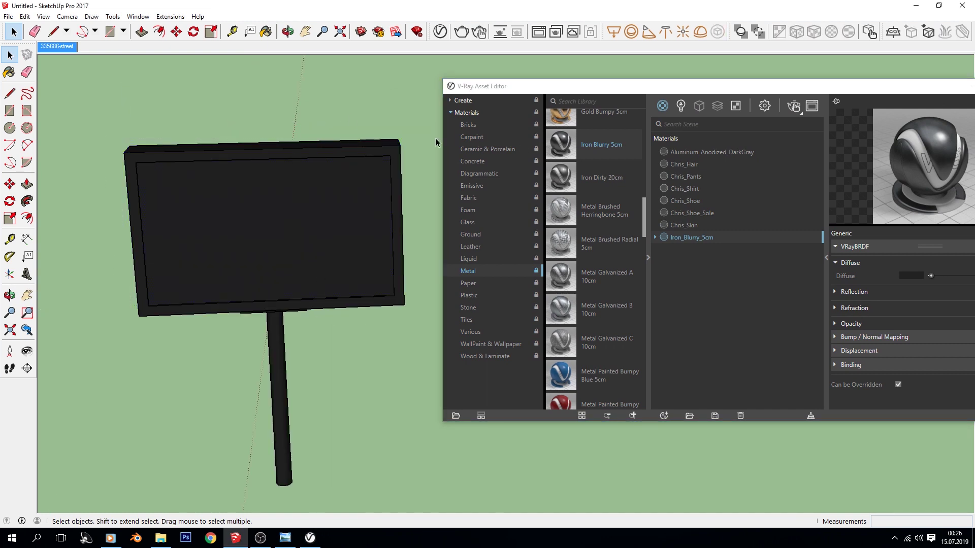
click(668, 416)
mouse_move(678, 390)
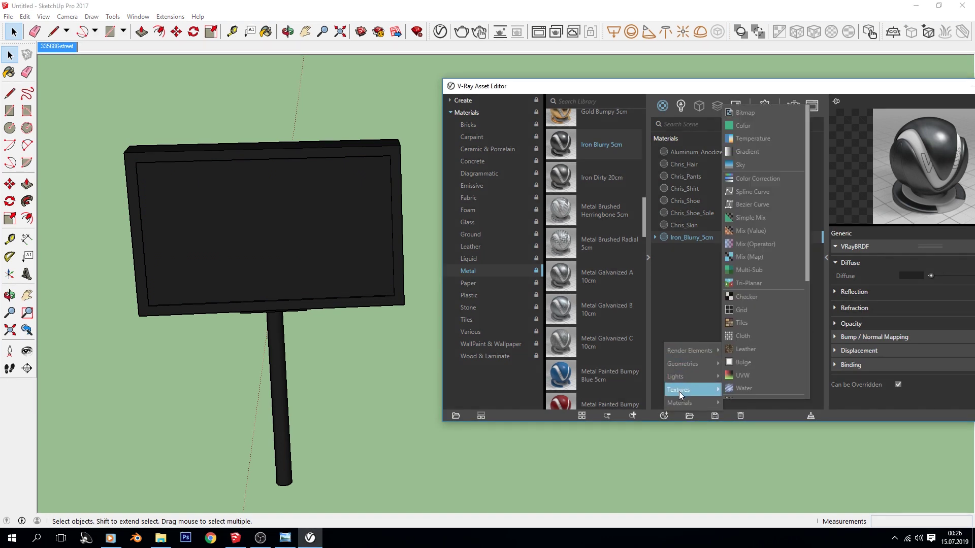
click(748, 230)
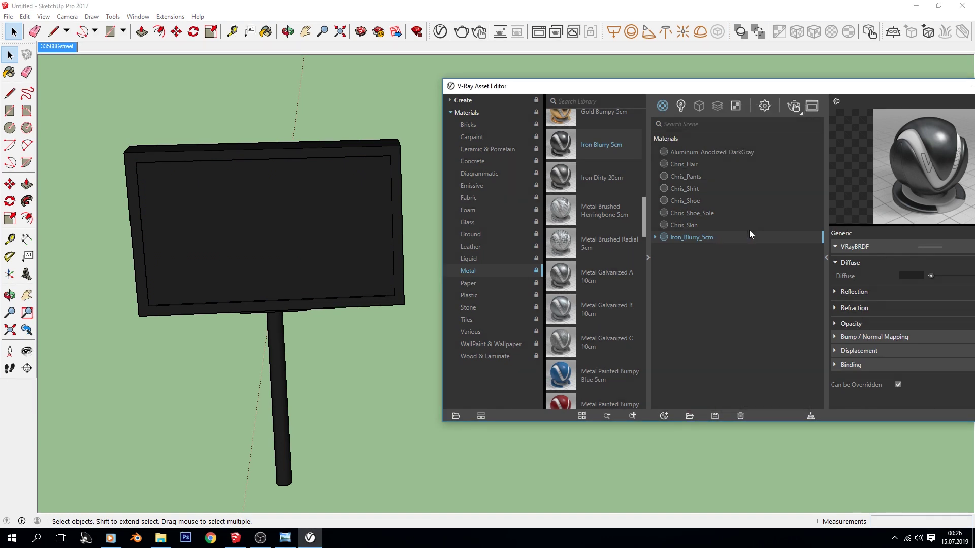
drag(729, 89, 509, 90)
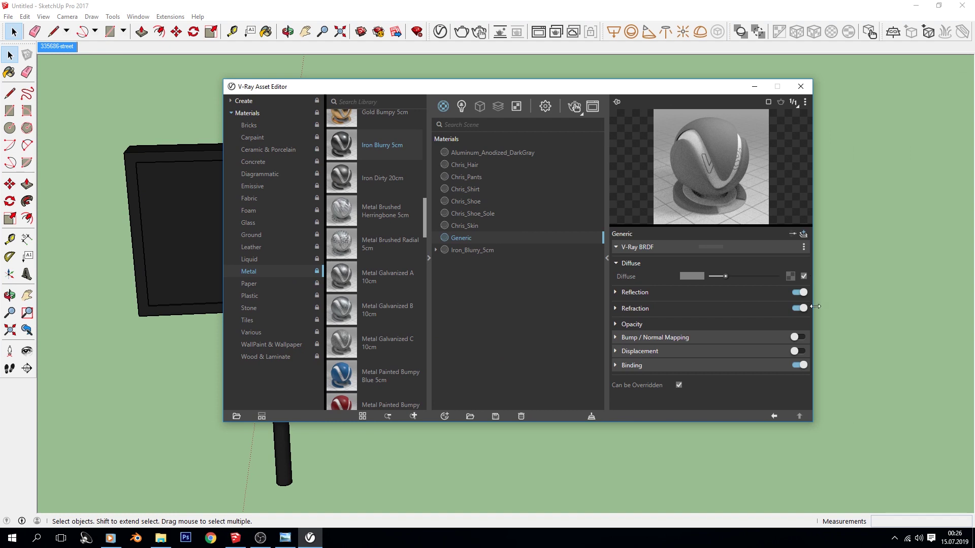
Load tabela.png as the Generic diffuse bitmap and select the billboard's front face.
click(789, 278)
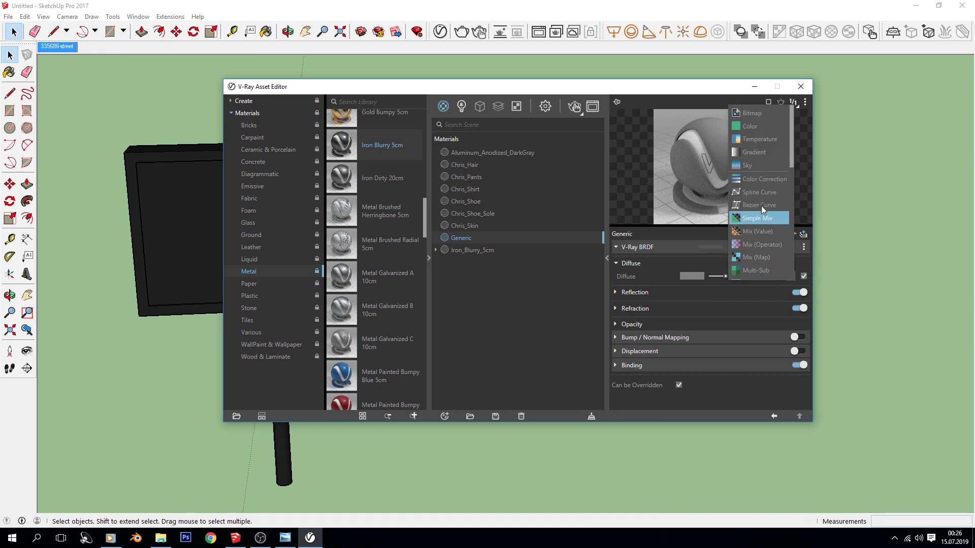
click(750, 113)
click(265, 92)
double_click(265, 93)
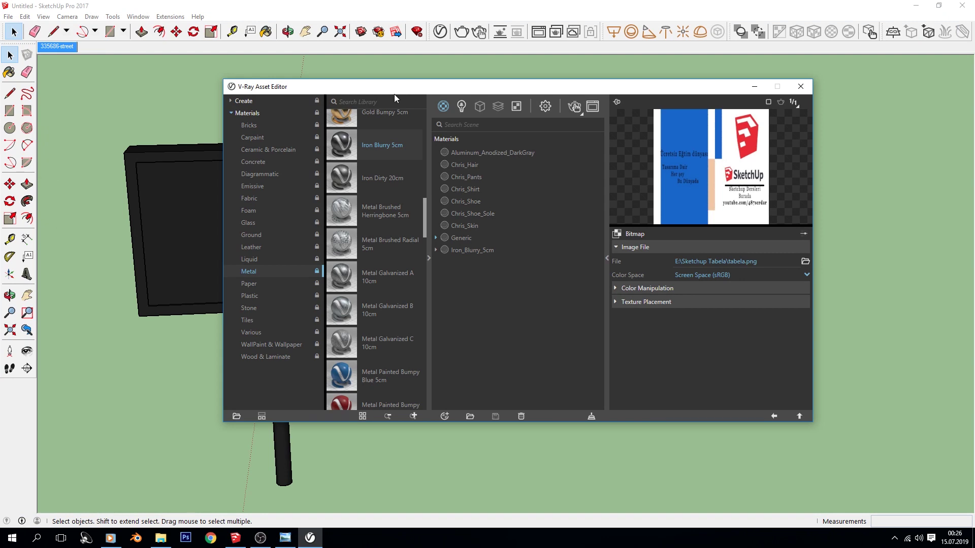
drag(394, 94, 542, 80)
click(256, 230)
click(223, 243)
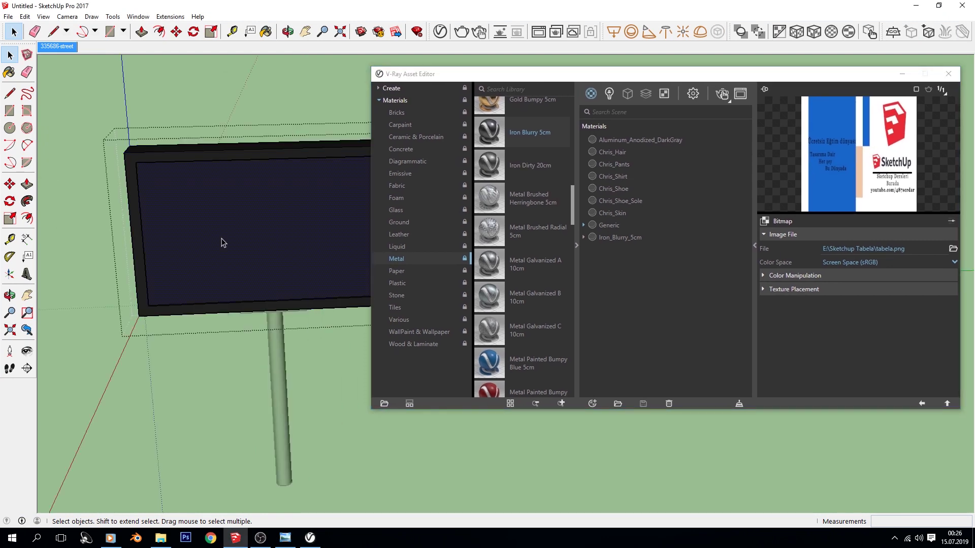
Apply the Generic material to the selected billboard face and rearrange the editor.
click(607, 224)
right_click(607, 224)
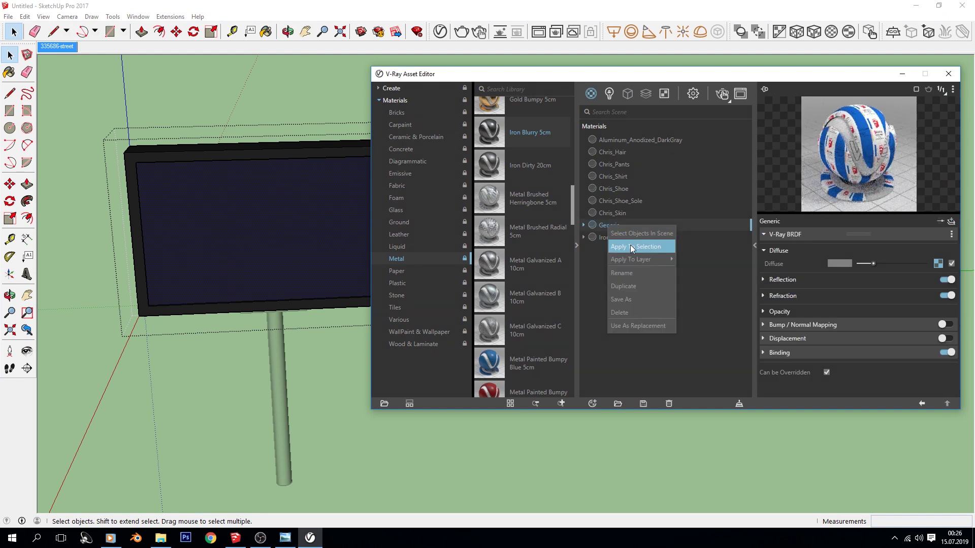
click(629, 247)
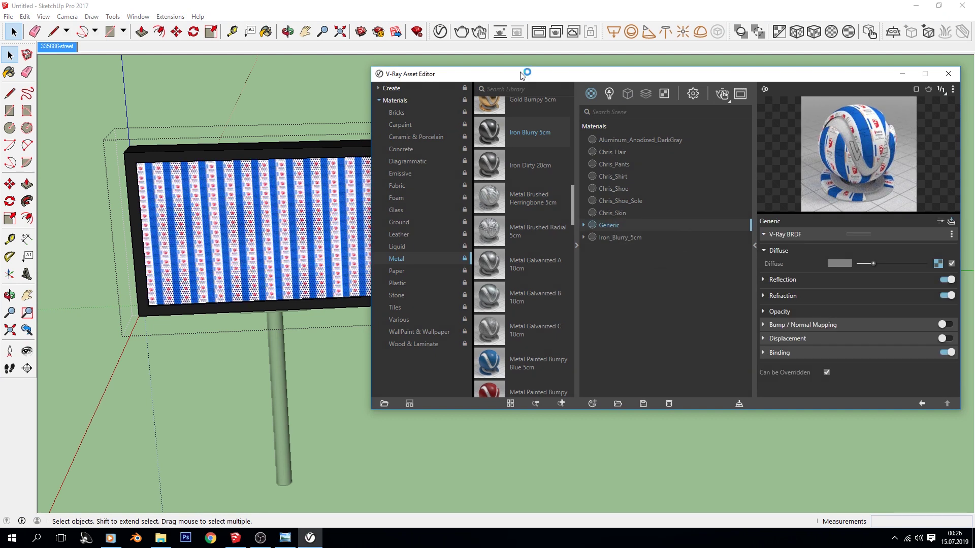
click(777, 33)
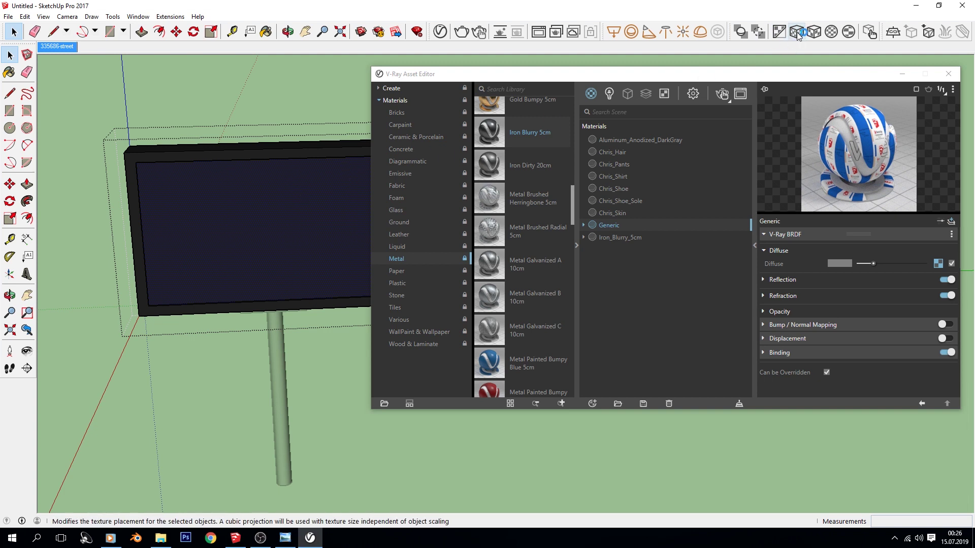
drag(517, 79, 730, 130)
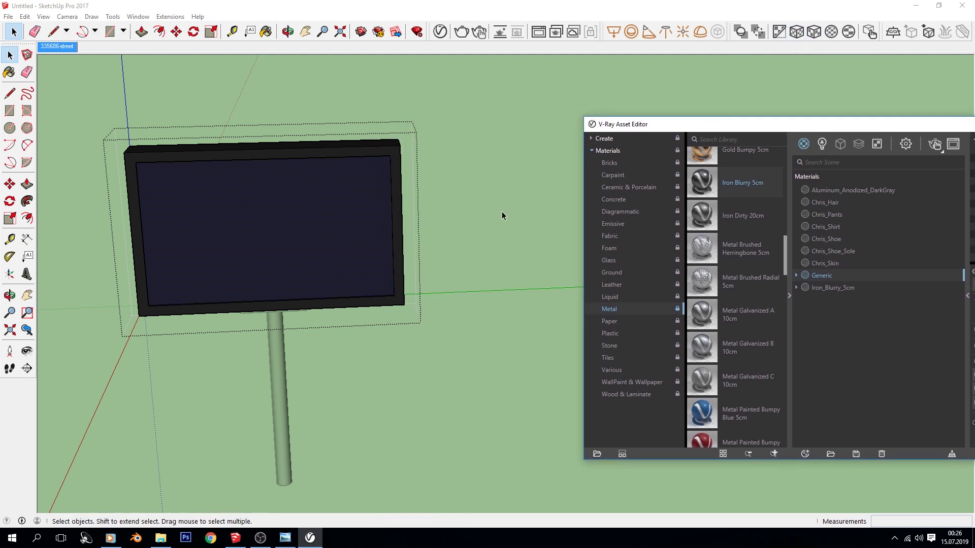
middle_drag(529, 200, 493, 223)
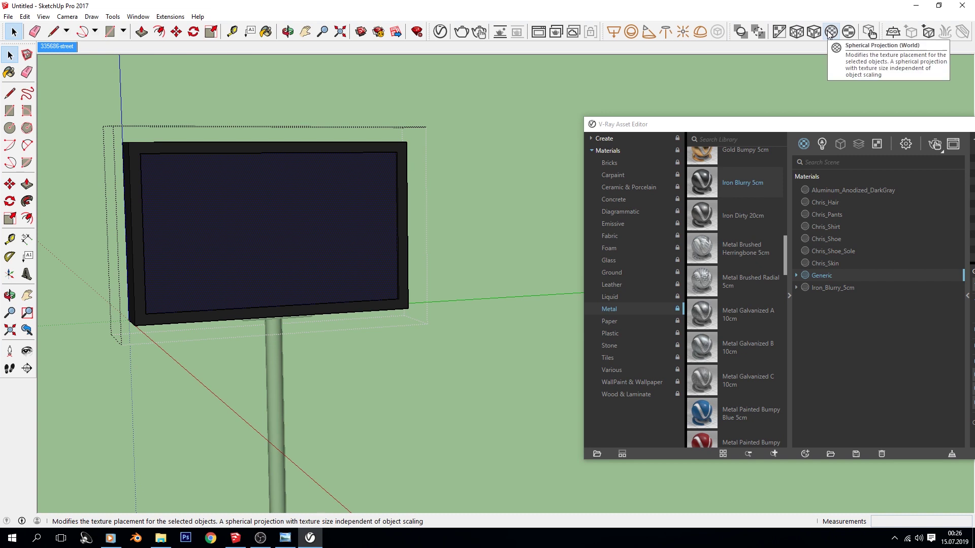
click(738, 36)
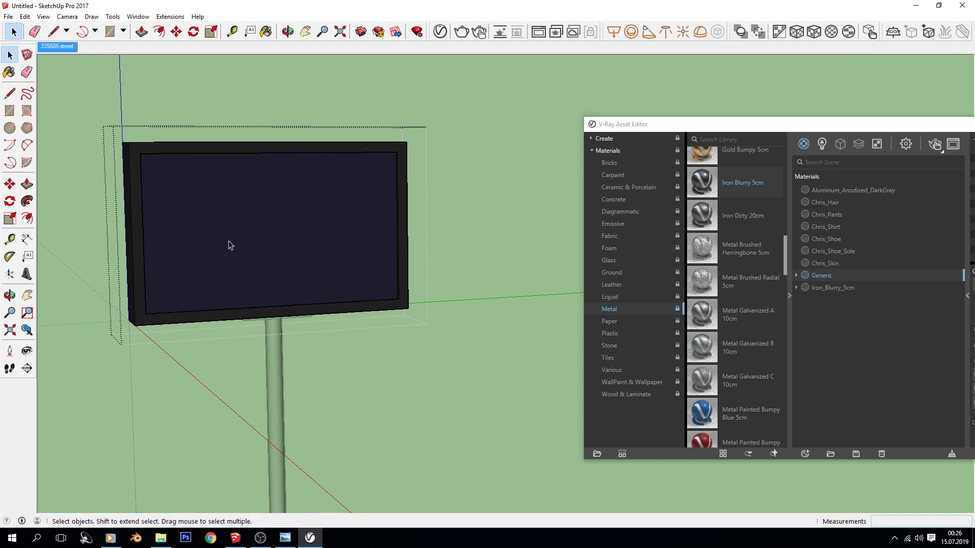
Reapply Generic so the tabela image tiles across the billboard screen.
click(817, 275)
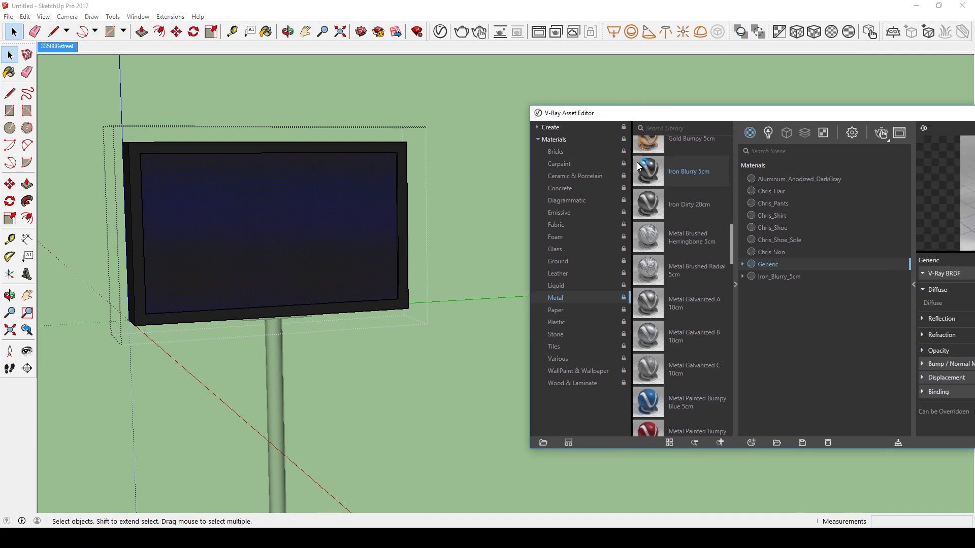
right_click(770, 258)
click(785, 283)
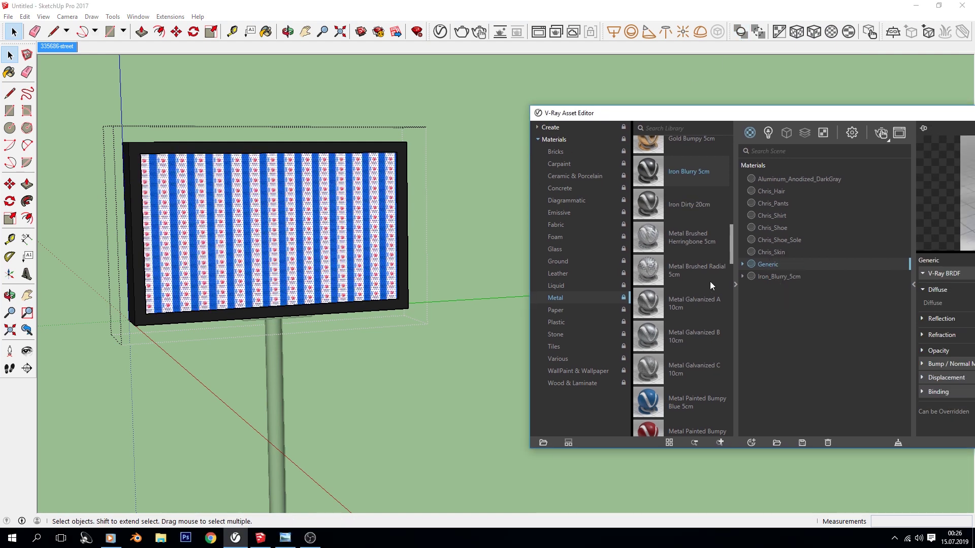
scroll(301, 221, up, 1)
scroll(234, 247, up, 3)
scroll(277, 233, down, 3)
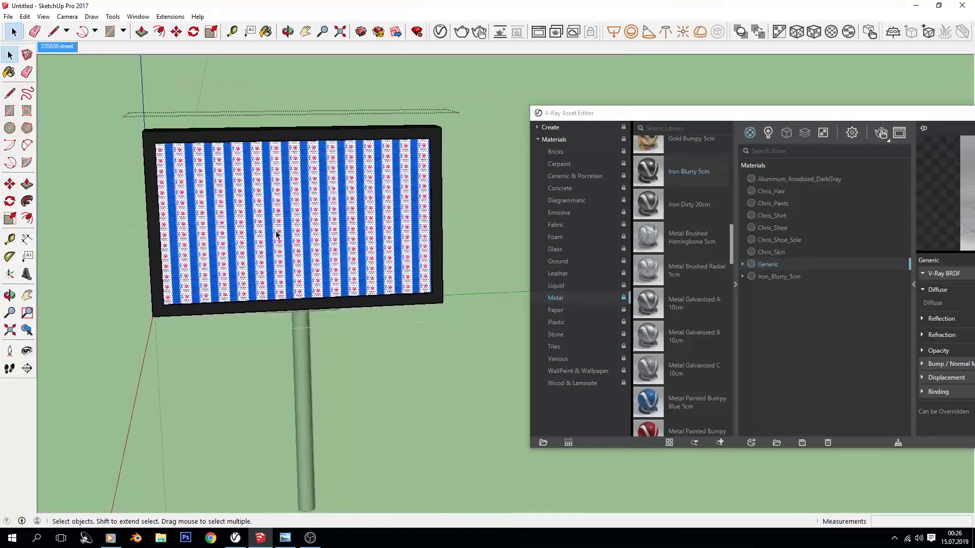
scroll(355, 174, up, 1)
right_click(279, 216)
mouse_move(305, 348)
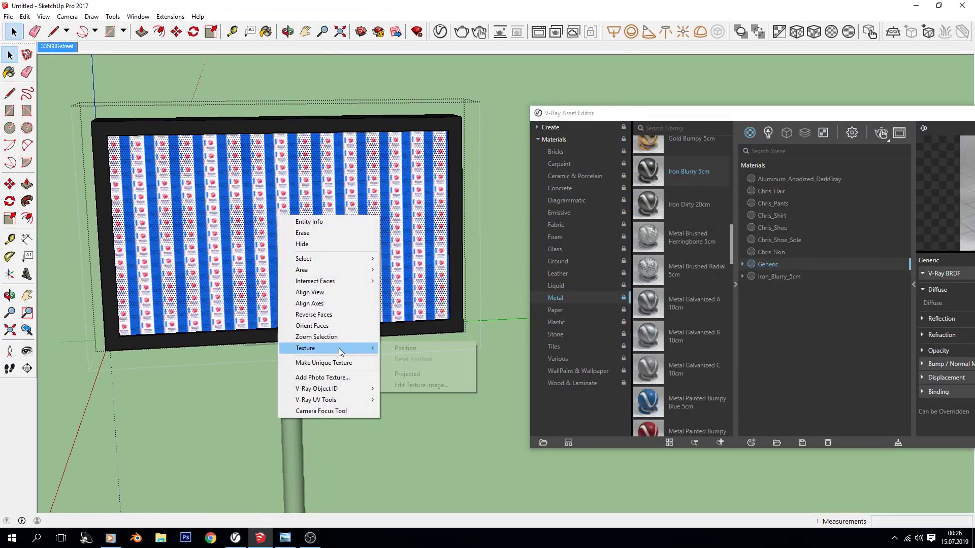
Try scaling up the tabela texture with Texture Position, then exit, leaving a plain dark screen.
click(395, 349)
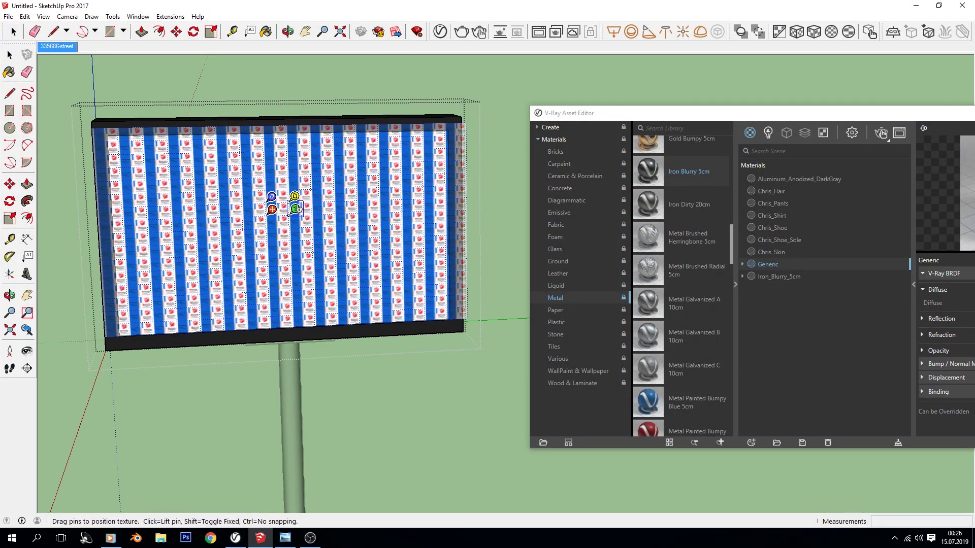
mouse_move(296, 207)
mouse_down()
mouse_move(584, 205)
mouse_move(370, 206)
mouse_move(426, 205)
mouse_up()
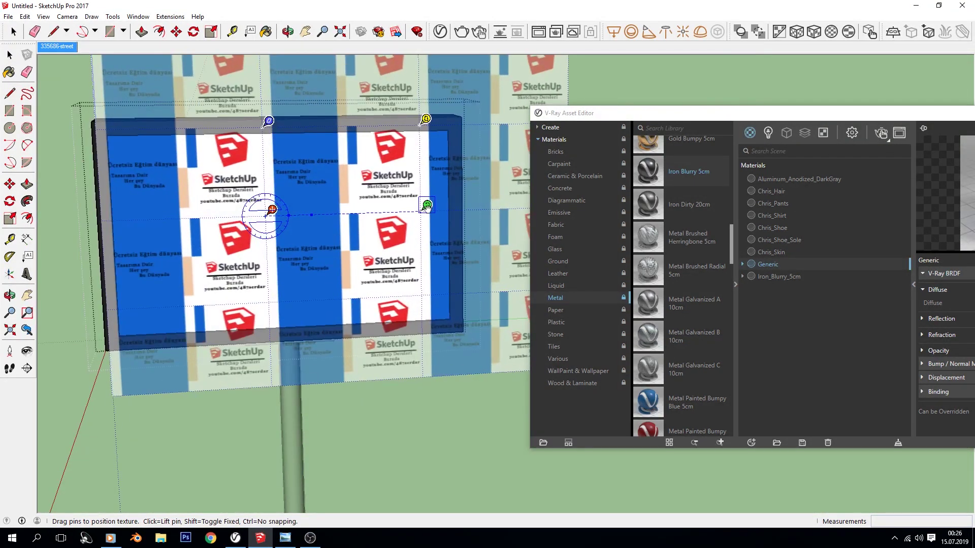
scroll(321, 258, down, 2)
scroll(321, 257, up, 2)
scroll(305, 233, down, 1)
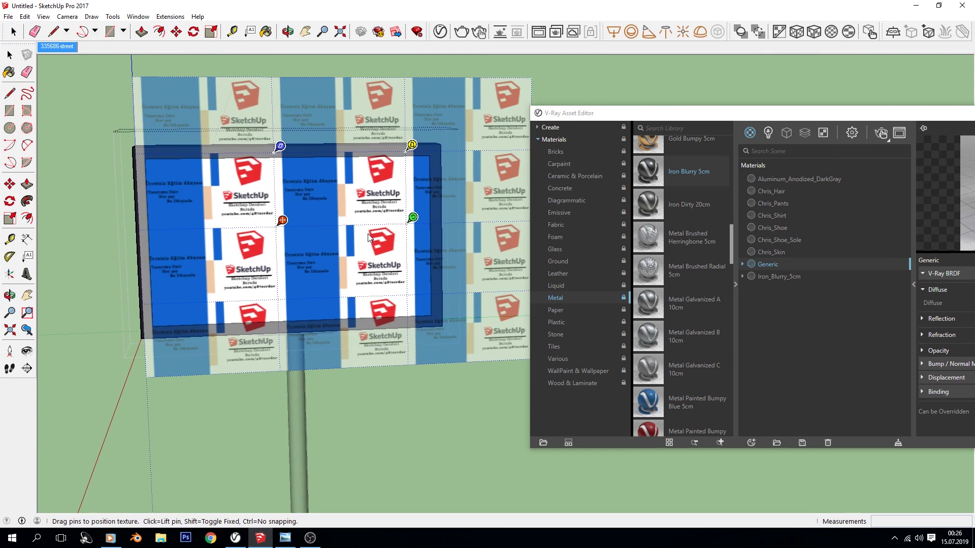
shift+middle_drag(416, 216, 379, 166)
key(Return)
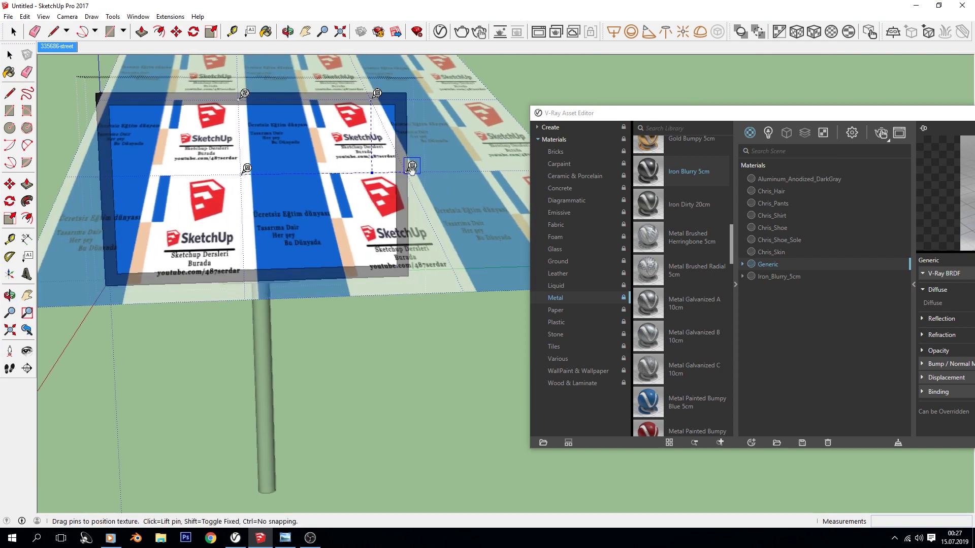
right_click(267, 205)
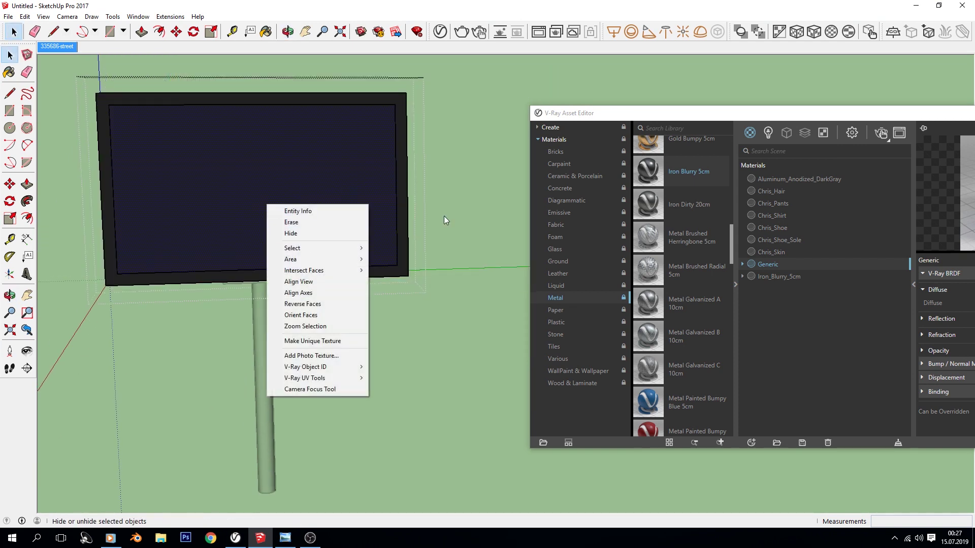
Reapply the Generic material and attempt enlarging its texture, cancelling the first try.
right_click(772, 263)
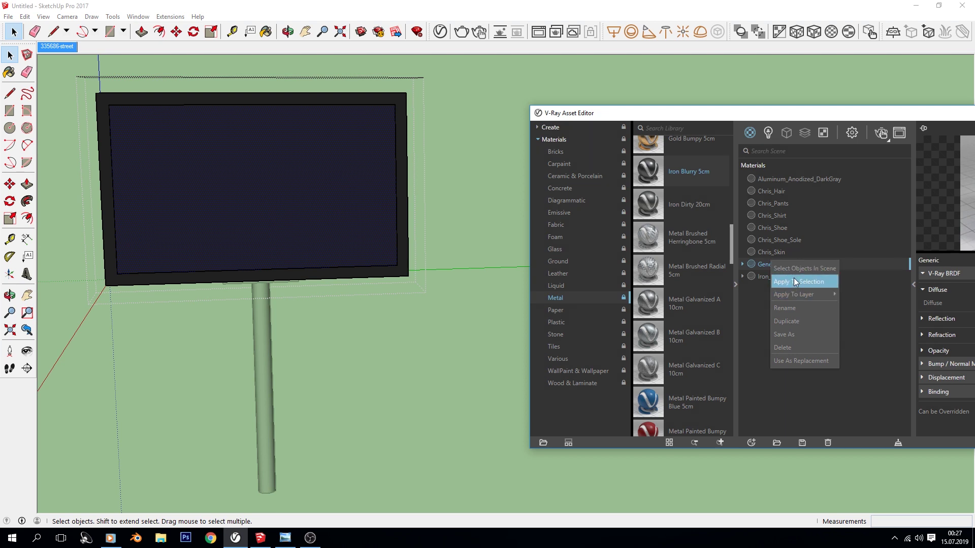
click(792, 282)
right_click(280, 196)
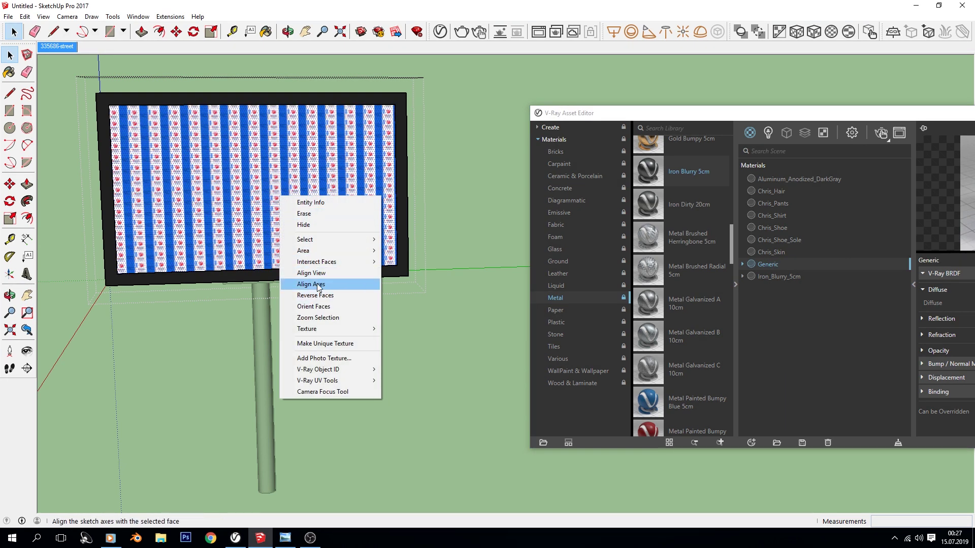
mouse_move(327, 329)
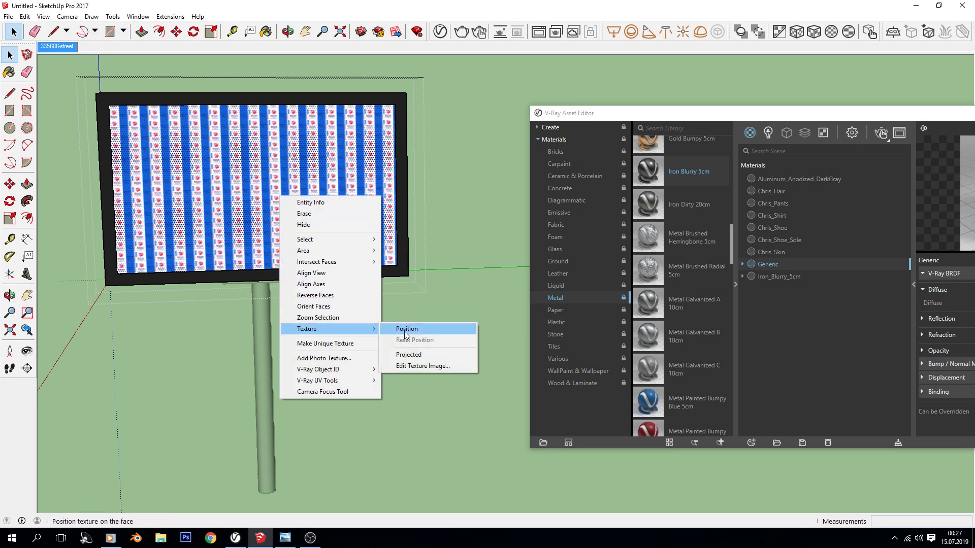
click(398, 329)
scroll(272, 192, up, 1)
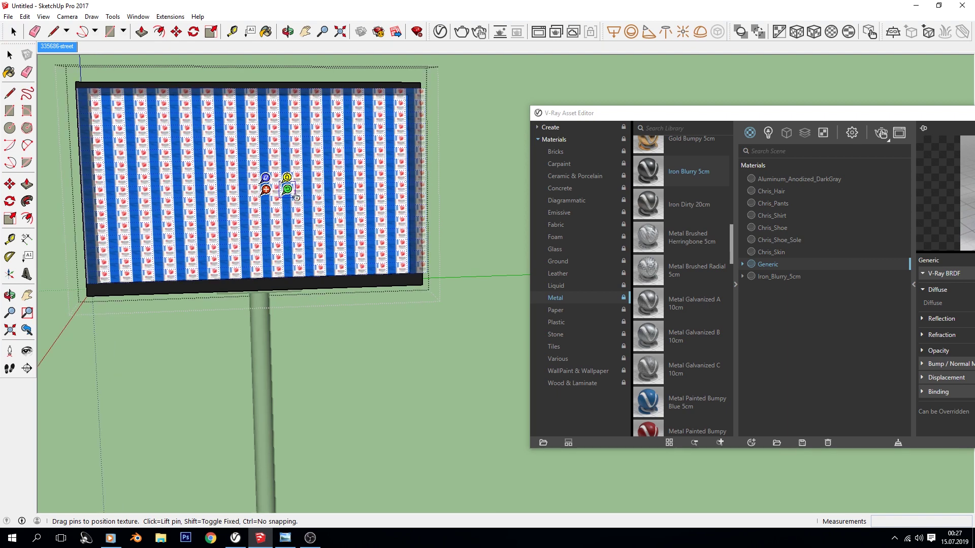
mouse_move(288, 189)
mouse_down()
mouse_move(400, 188)
mouse_move(346, 221)
mouse_up()
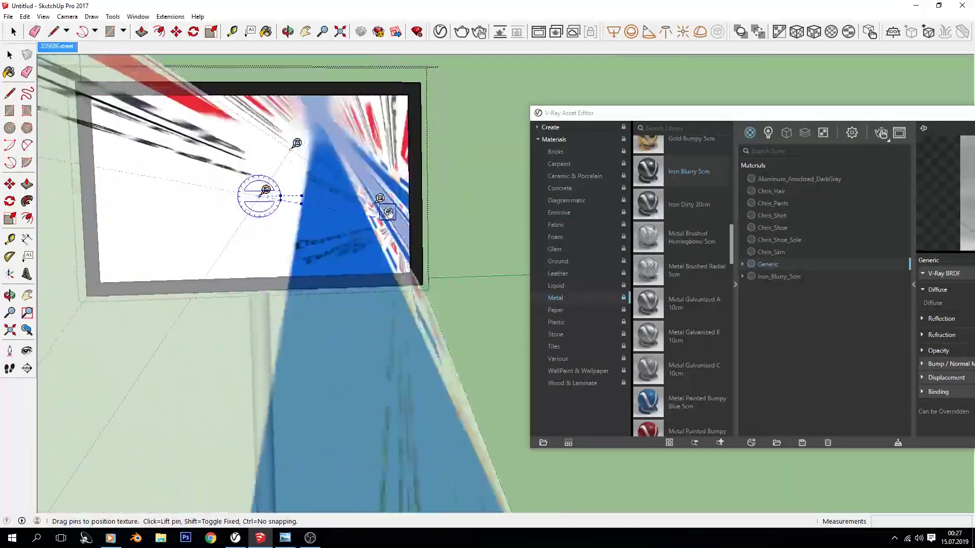
drag(346, 221, 384, 211)
key(Escape)
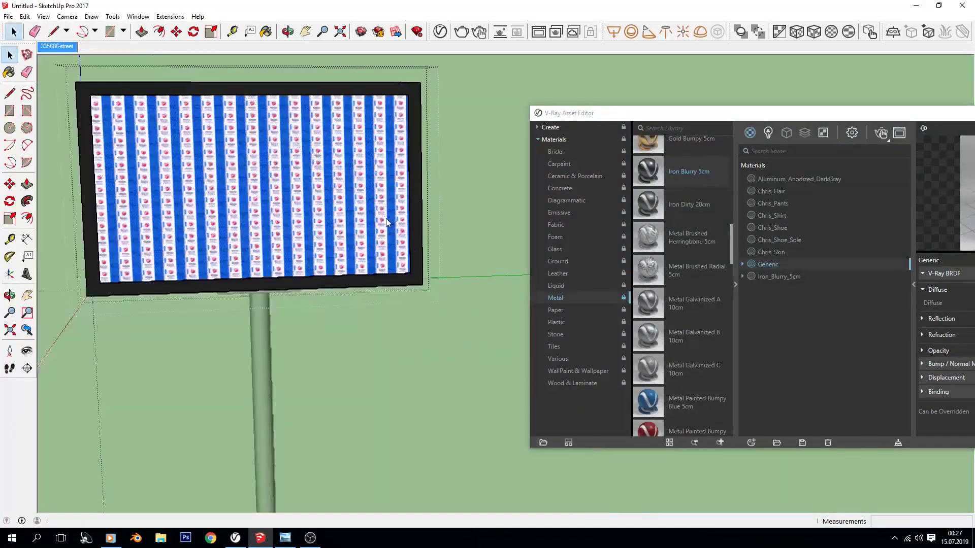
Reposition the tabela texture into a few large tiles and close the material editor.
right_click(287, 183)
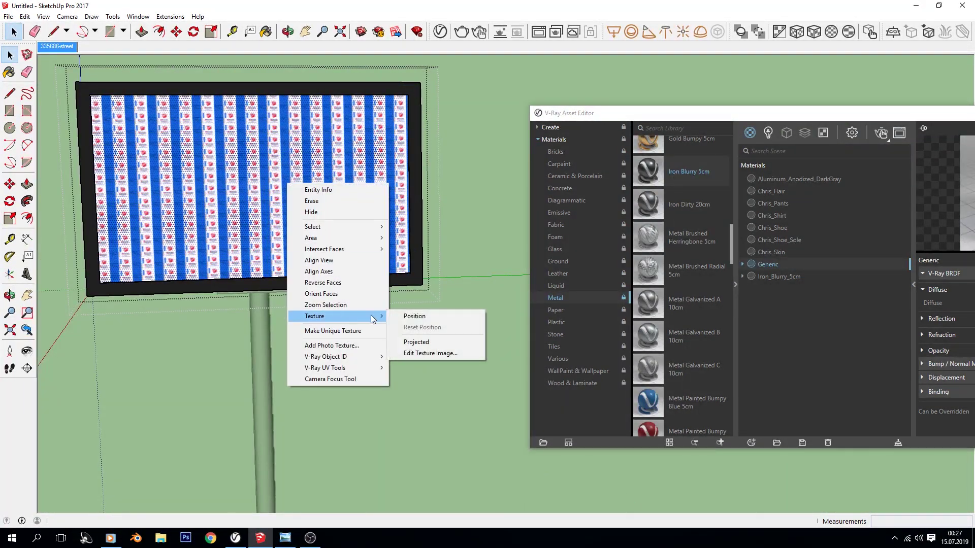
click(414, 316)
drag(309, 178, 559, 177)
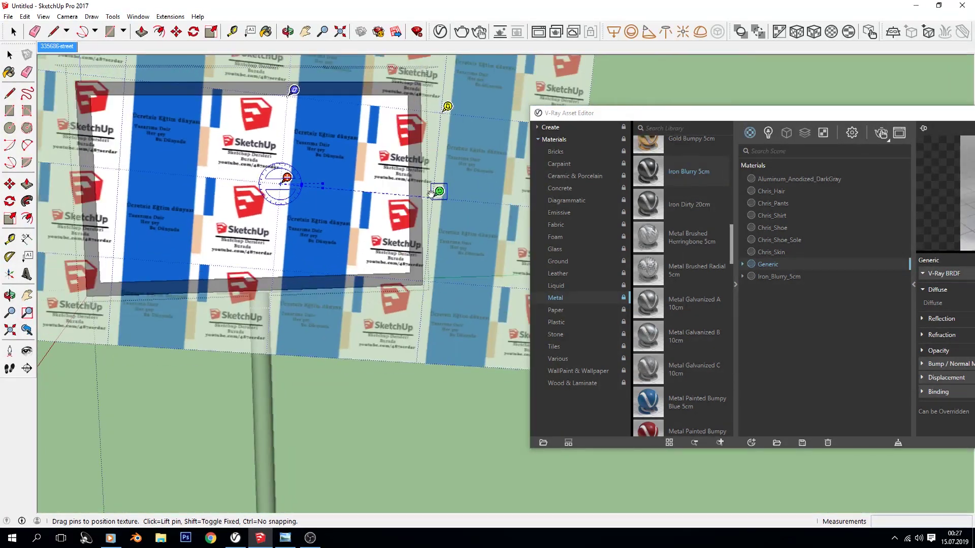
drag(558, 177, 476, 174)
scroll(401, 229, down, 3)
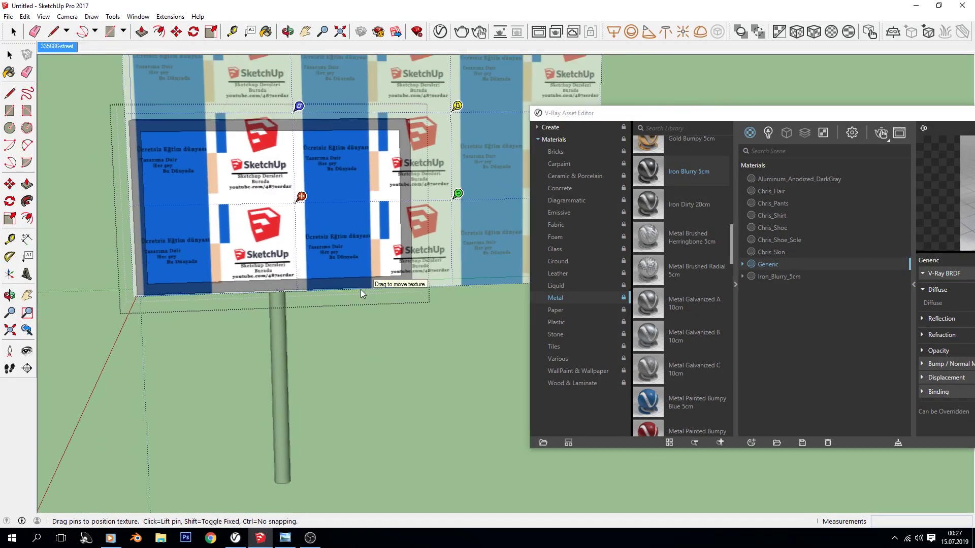
drag(577, 117, 685, 300)
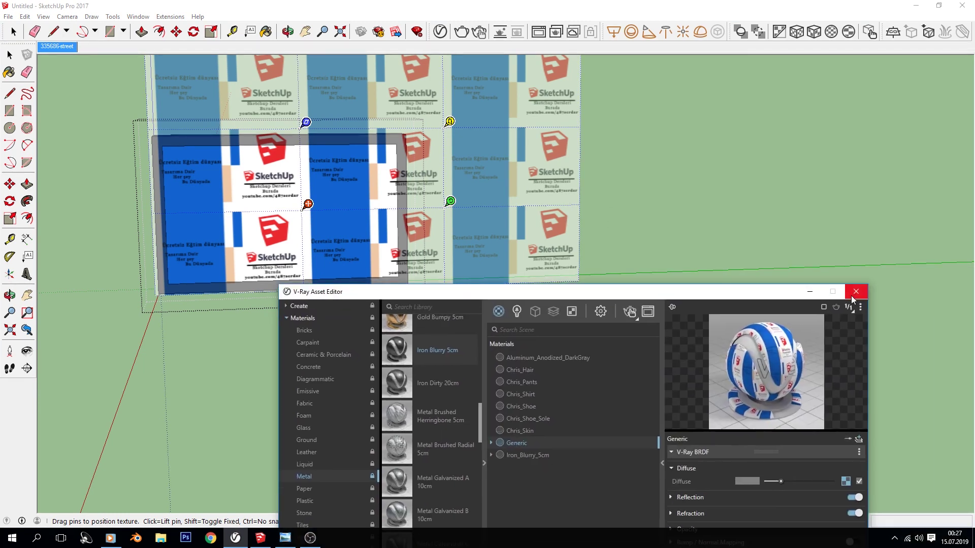
click(854, 294)
Enlarge, slide, skew and rotate the tabela texture until one graphic roughly fills the screen.
mouse_move(442, 201)
mouse_down()
mouse_move(618, 205)
mouse_move(560, 198)
mouse_up()
scroll(301, 201, up, 2)
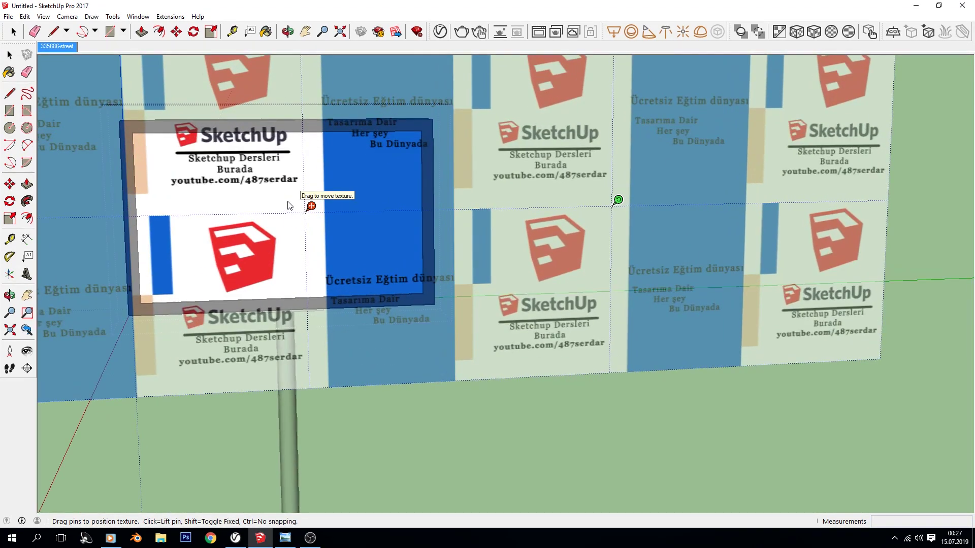
drag(360, 201, 363, 291)
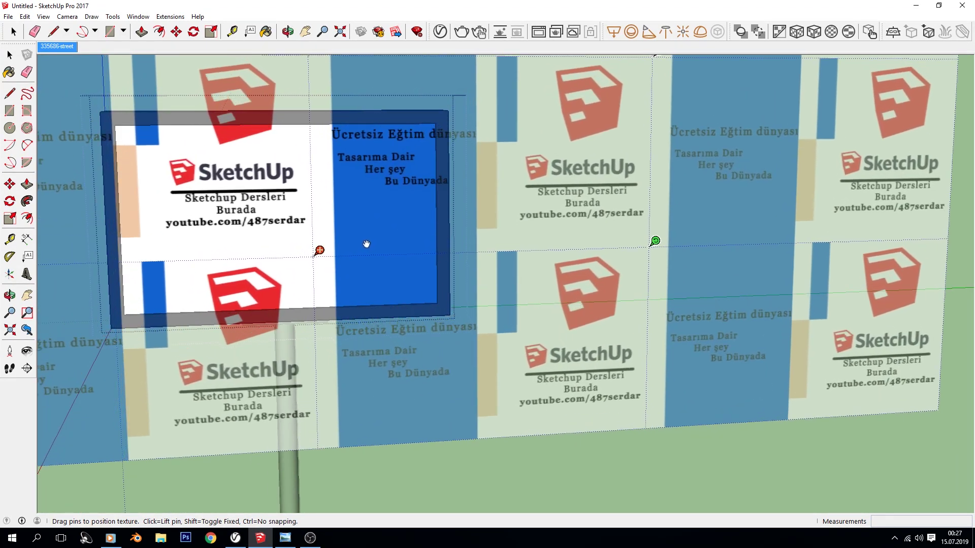
mouse_move(362, 291)
mouse_down()
mouse_move(530, 301)
mouse_move(510, 300)
mouse_up()
drag(346, 252, 345, 256)
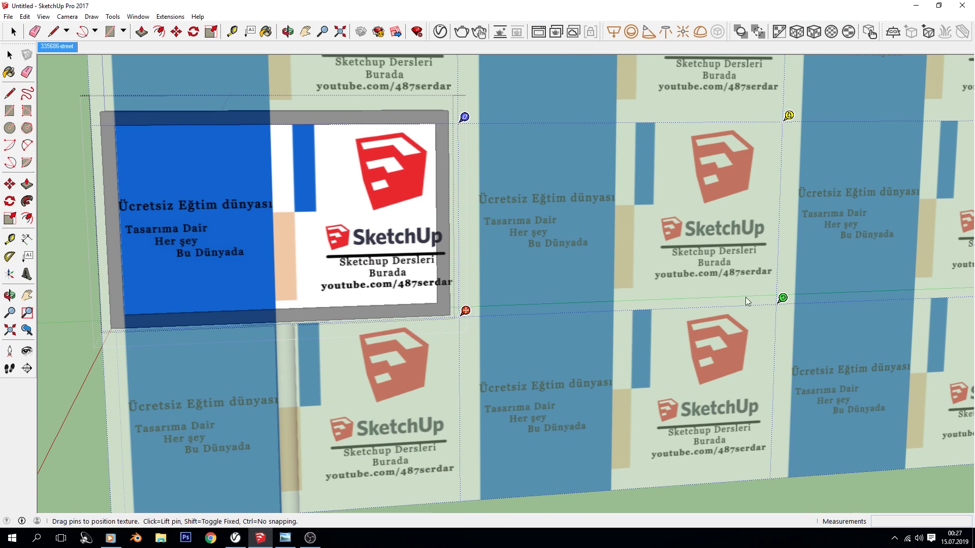
drag(782, 298, 773, 298)
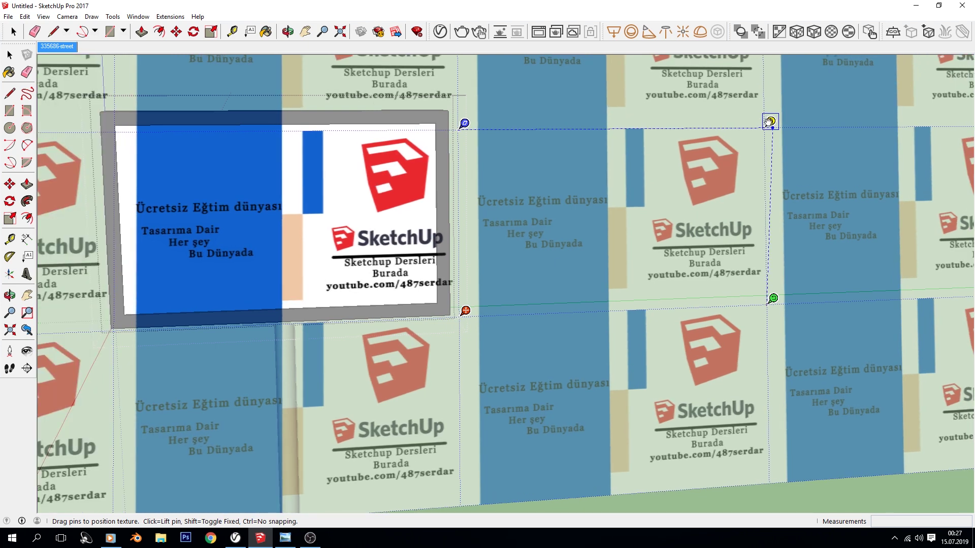
drag(769, 122, 770, 112)
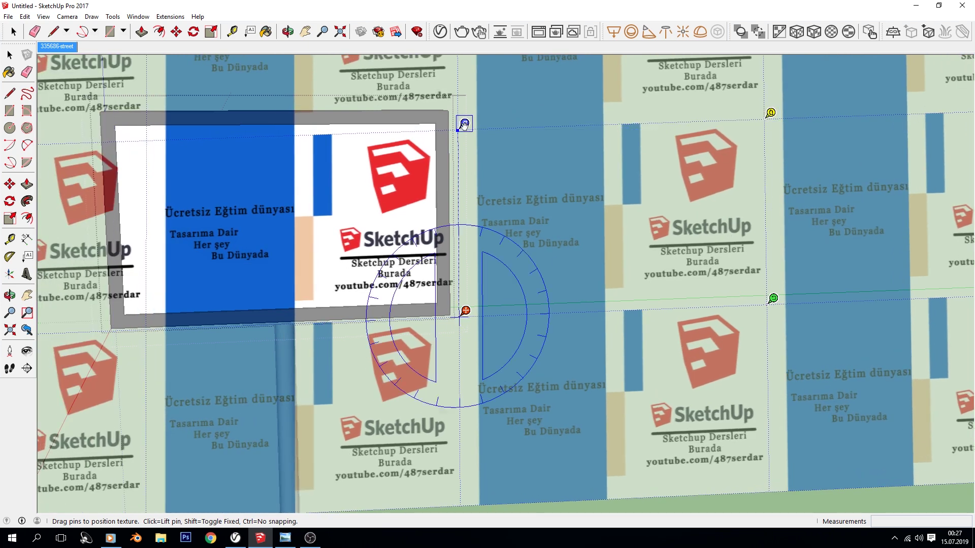
mouse_move(464, 124)
mouse_down()
mouse_move(430, 116)
mouse_move(456, 112)
mouse_up()
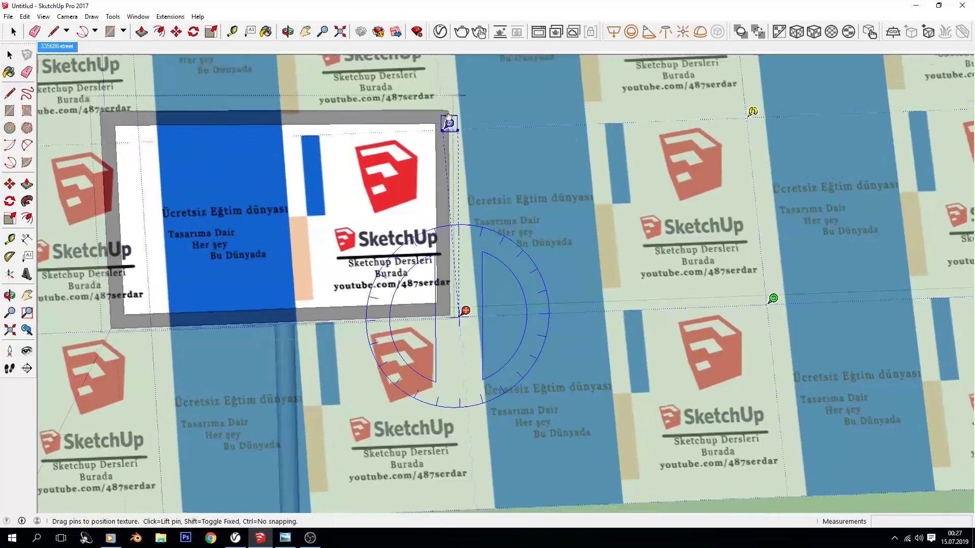
drag(465, 311, 443, 312)
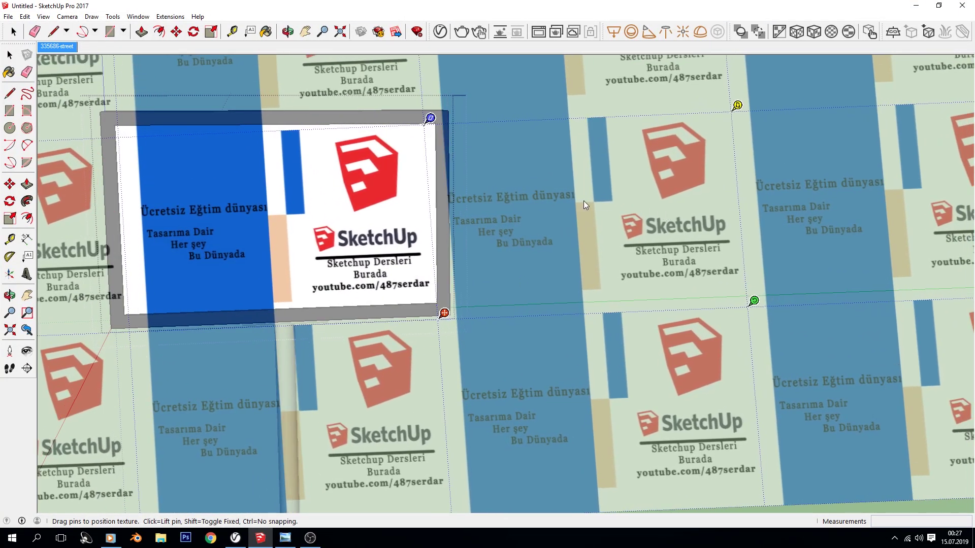
click(583, 200)
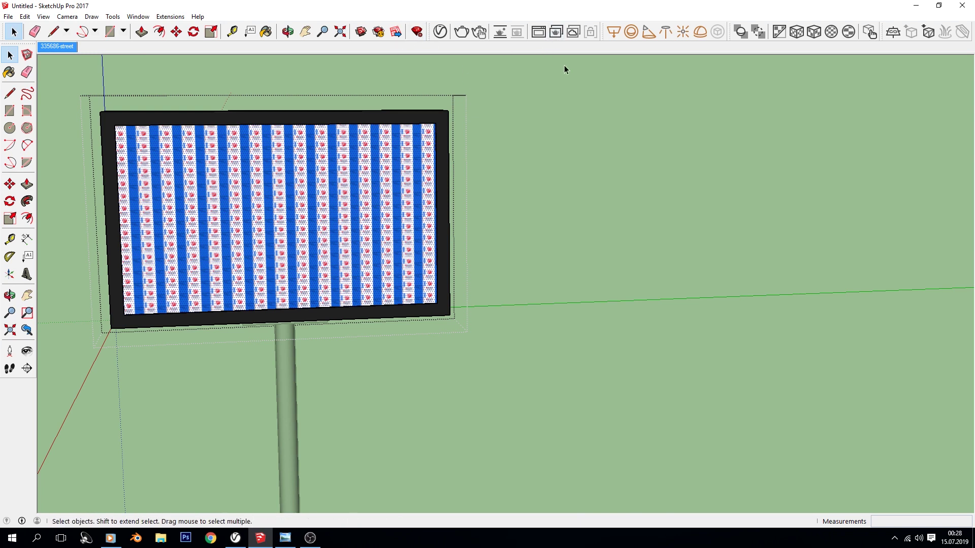
Set the tabela.png texture width to 150 cm, then to 500 cm.
key(b)
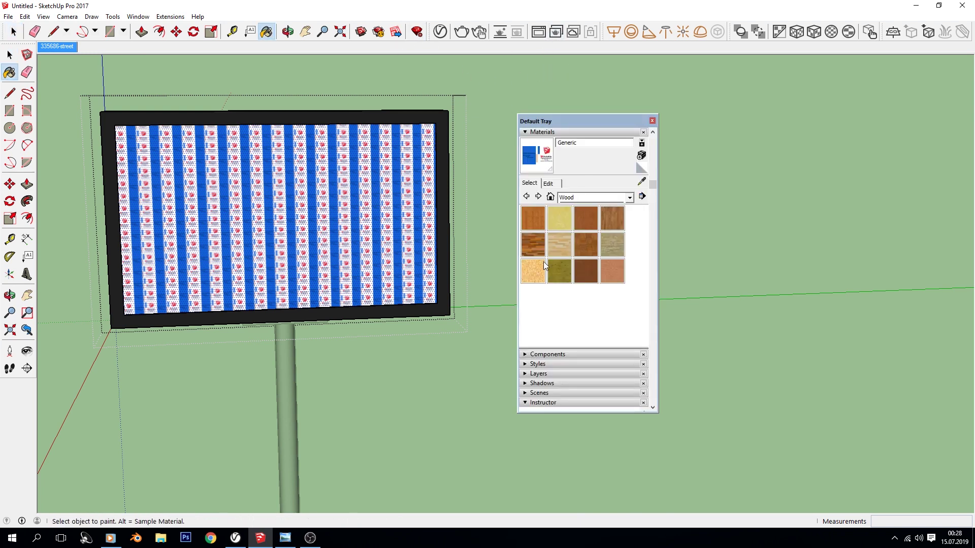
click(552, 184)
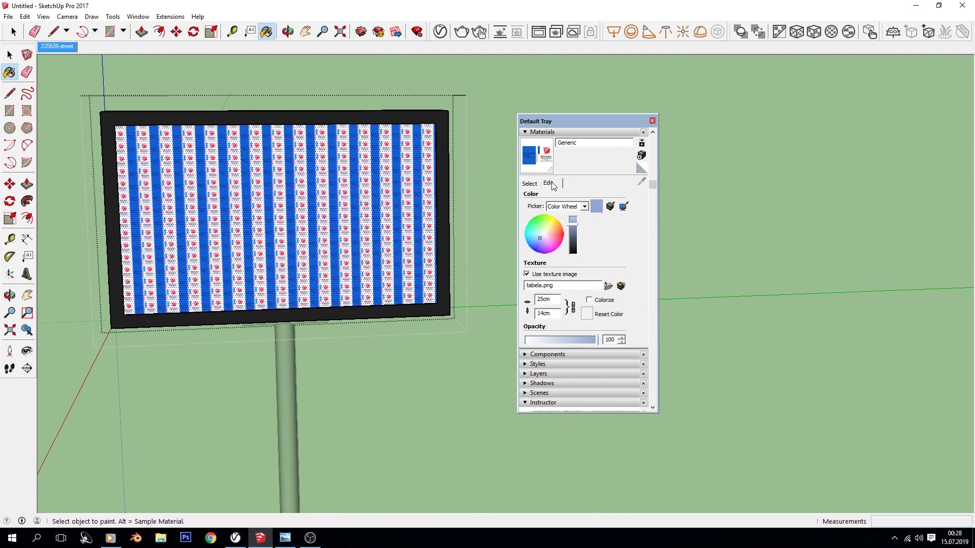
double_click(552, 298)
text(15)
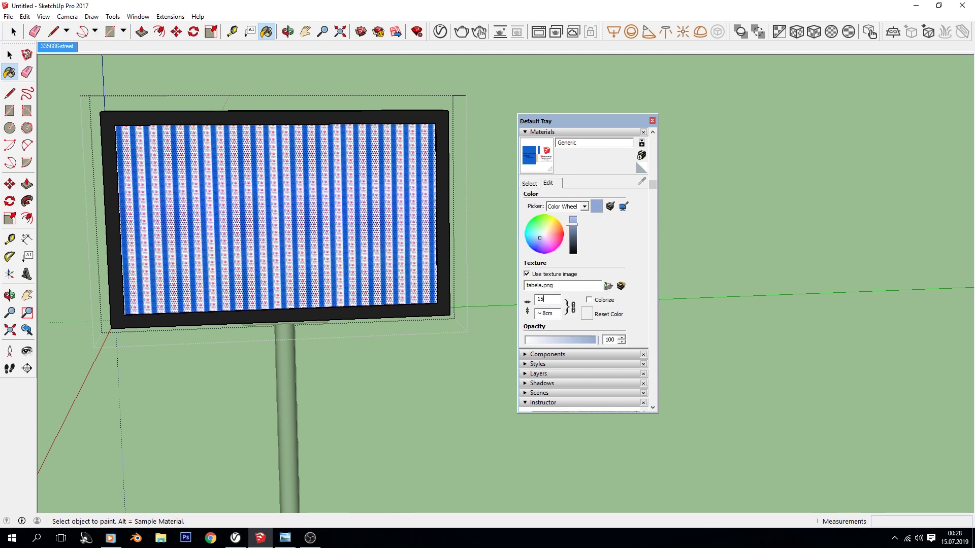
text(0)
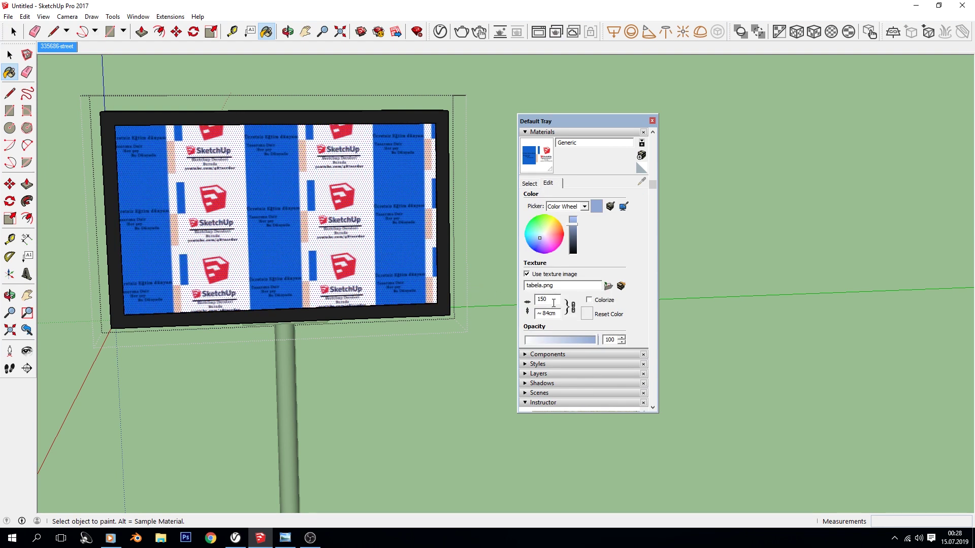
key(Return)
text(500)
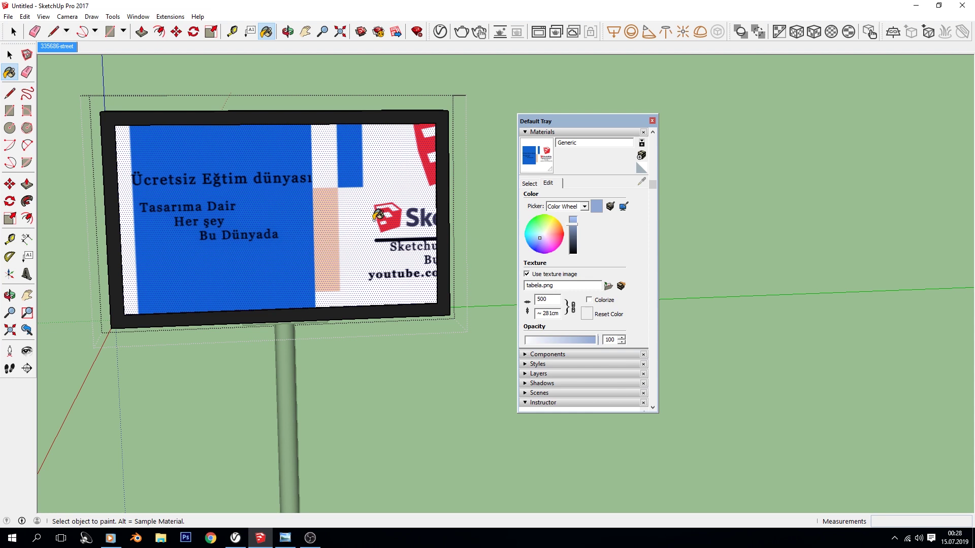
Fit one whole tabela graphic onto the billboard face with Texture Position.
right_click(317, 226)
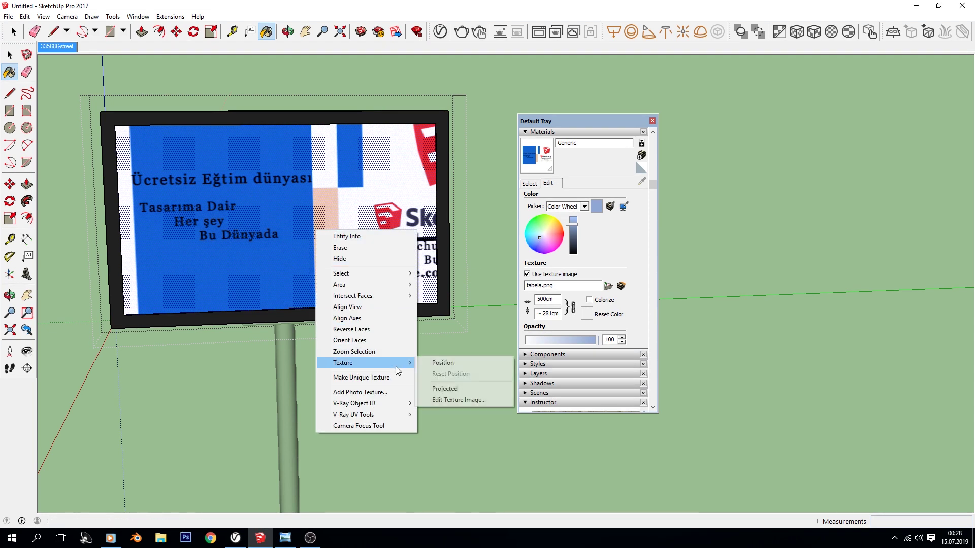
click(441, 361)
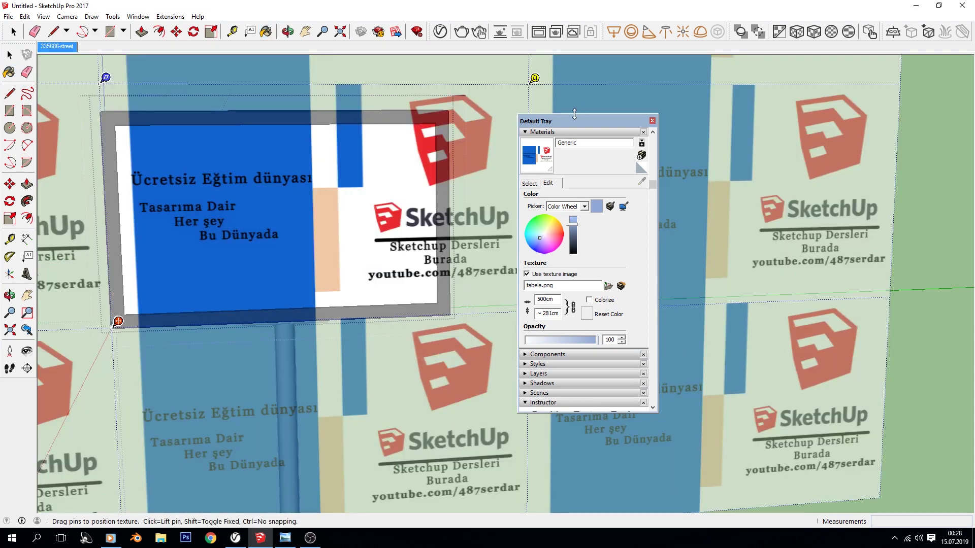
drag(577, 124, 858, 227)
mouse_move(533, 305)
mouse_down()
mouse_move(496, 297)
mouse_move(438, 308)
mouse_up()
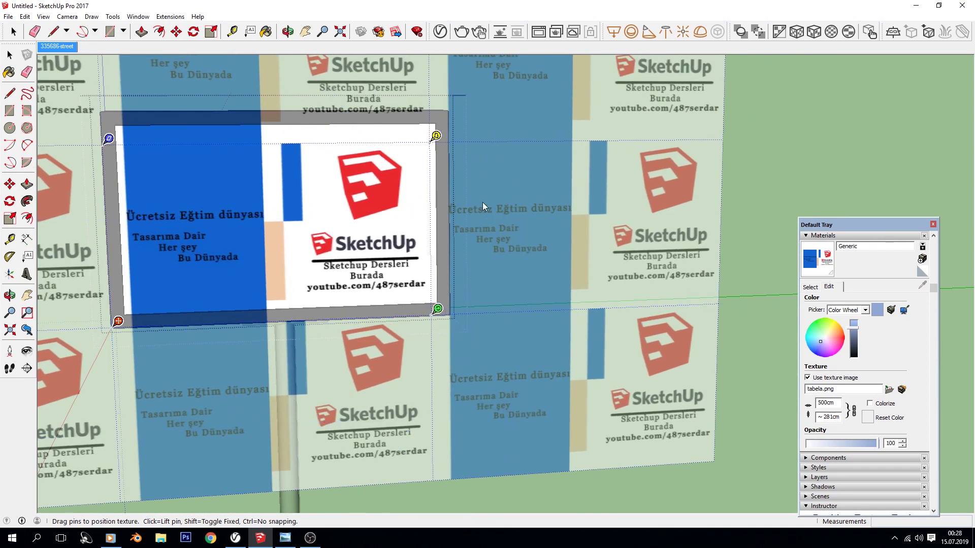
click(768, 172)
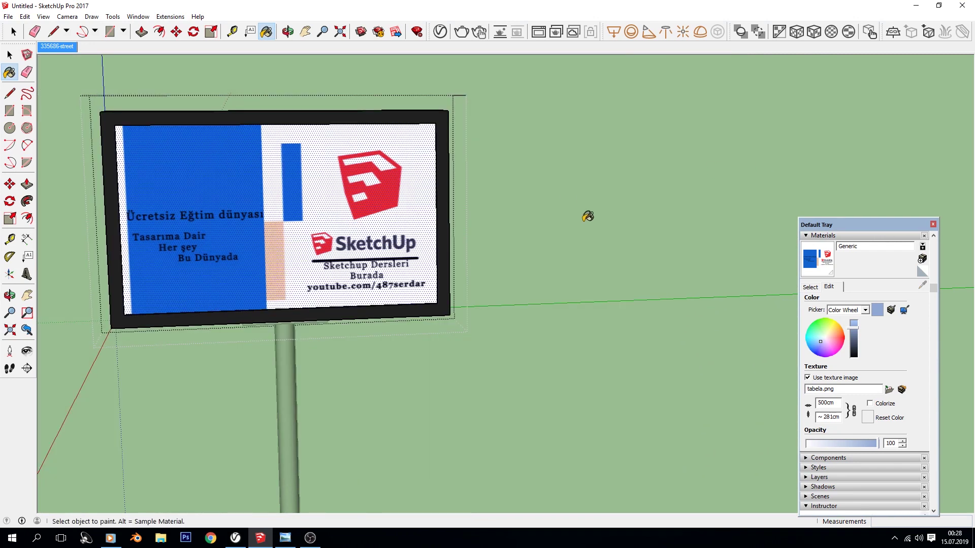
Close the materials tray and return to the matched street-photo scene.
key(space)
click(932, 224)
mouse_move(898, 218)
middle_down()
mouse_move(559, 321)
mouse_move(365, 253)
mouse_move(331, 285)
mouse_move(456, 345)
mouse_move(550, 260)
mouse_move(355, 153)
middle_up()
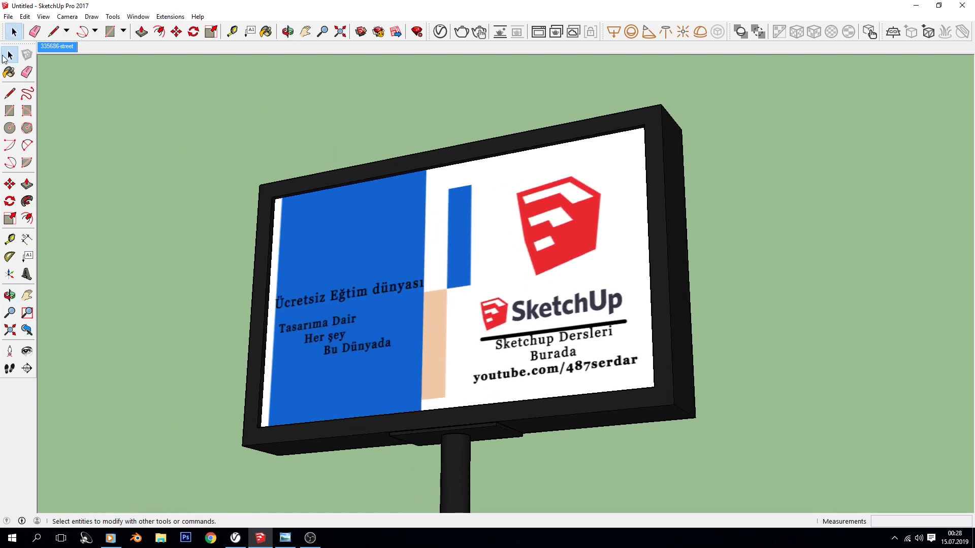
click(68, 49)
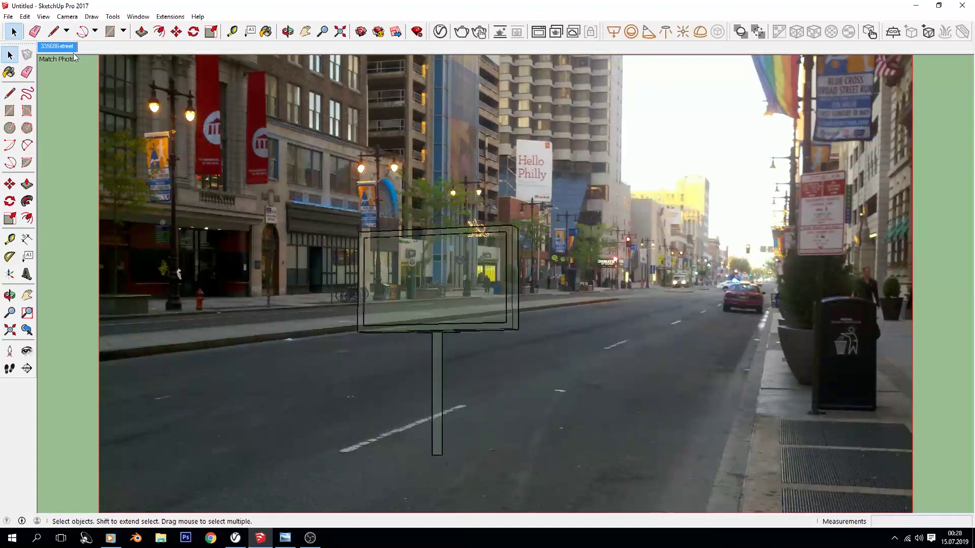
Run a V-Ray interactive render of the billboard, inspect the preview, and close the frame buffer.
click(484, 35)
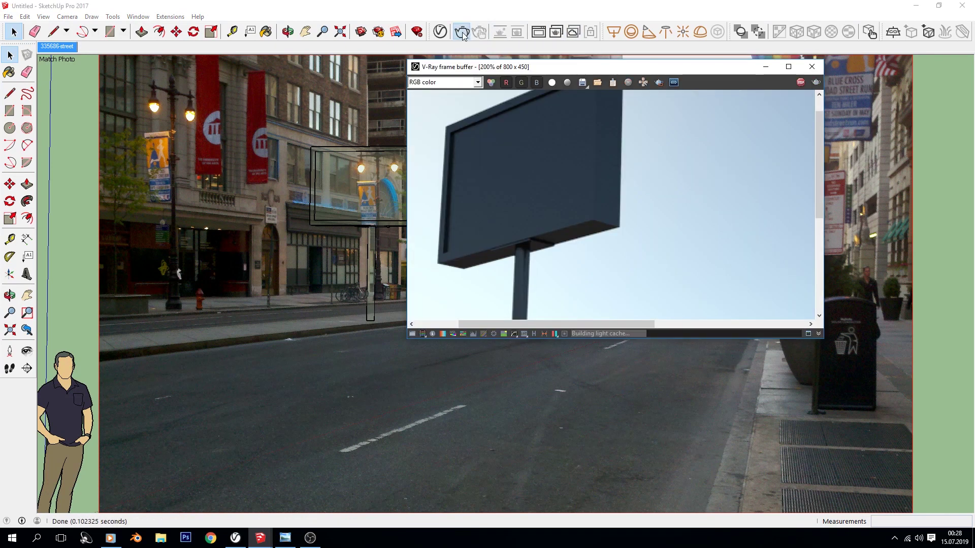
scroll(622, 243, up, 1)
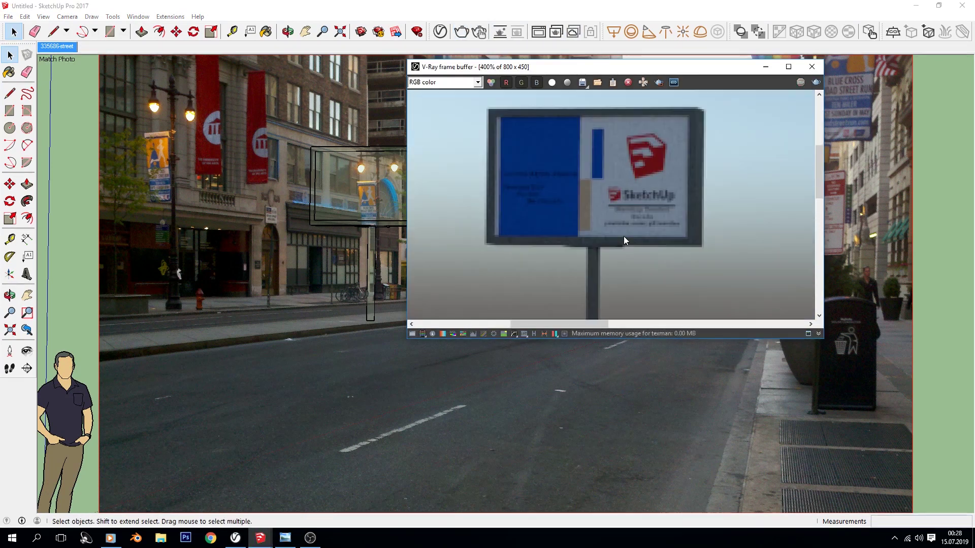
scroll(623, 235, down, 1)
middle_drag(624, 236, 574, 194)
scroll(574, 194, up, 1)
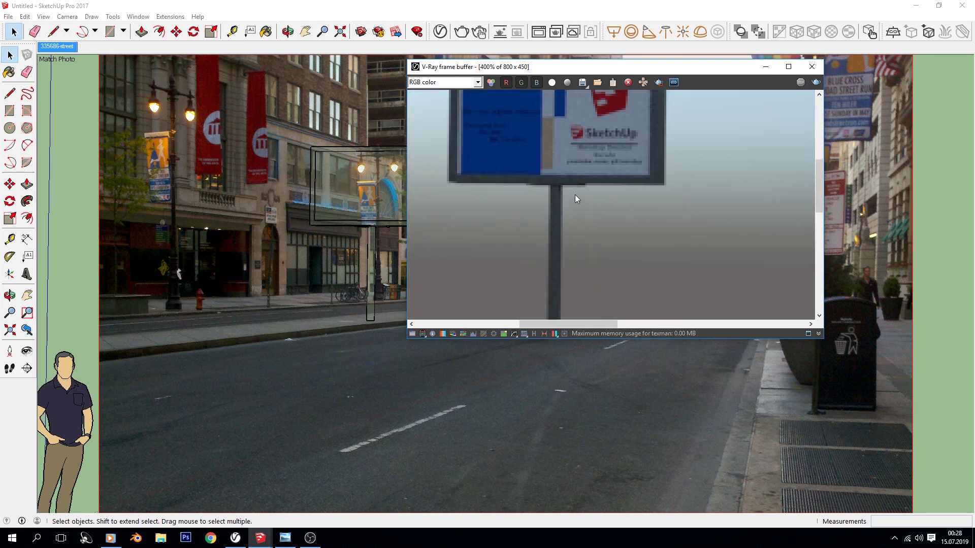
scroll(574, 194, down, 1)
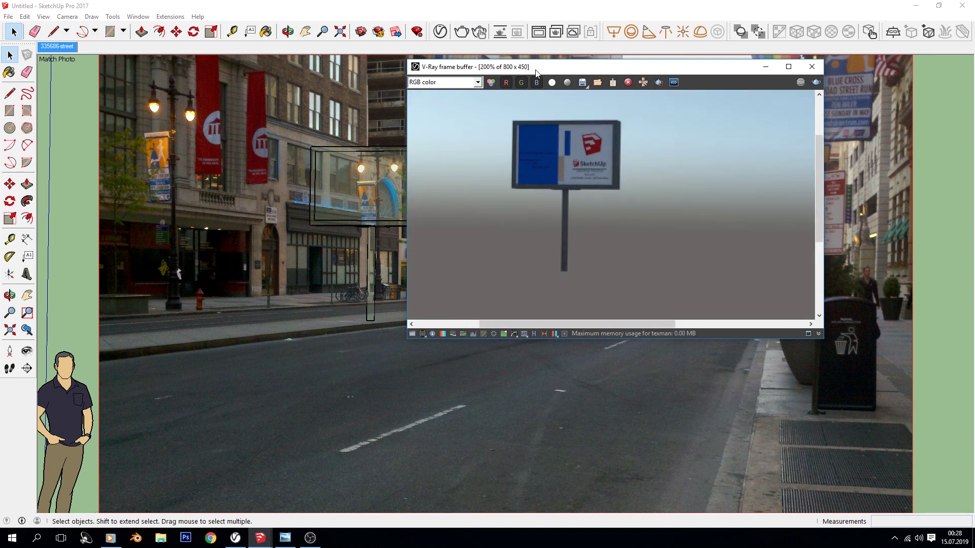
drag(533, 67, 471, 115)
click(582, 133)
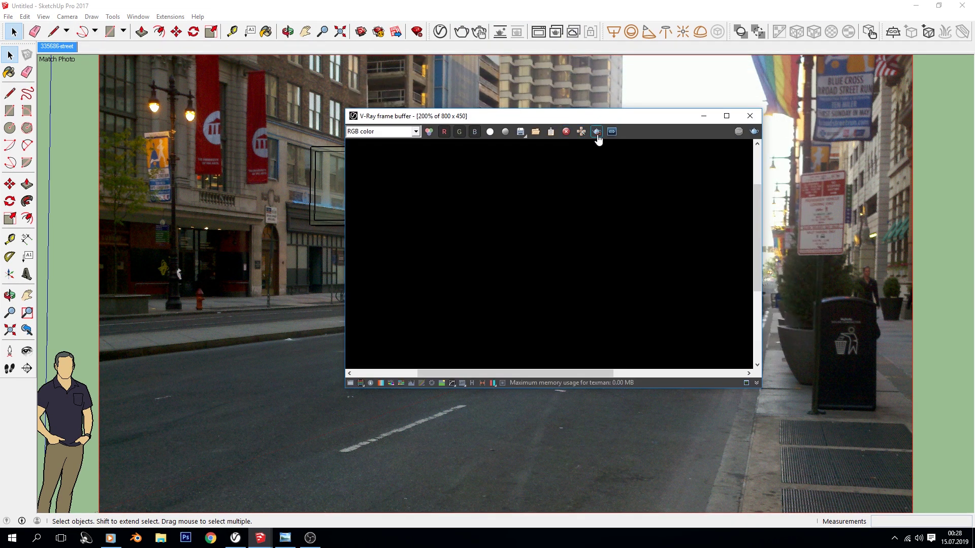
click(742, 121)
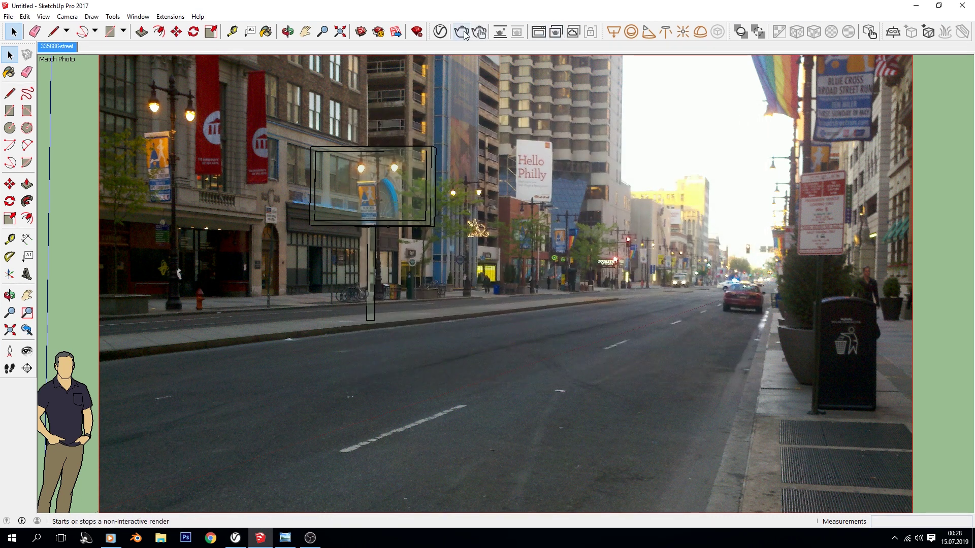
Enable the Denoiser in the V-Ray Asset Editor's render settings.
click(444, 35)
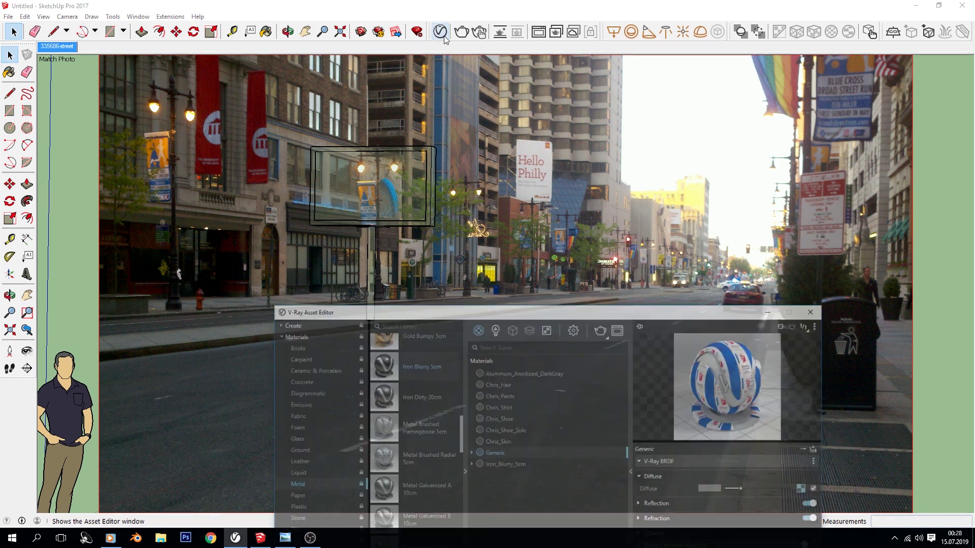
drag(521, 278, 420, 138)
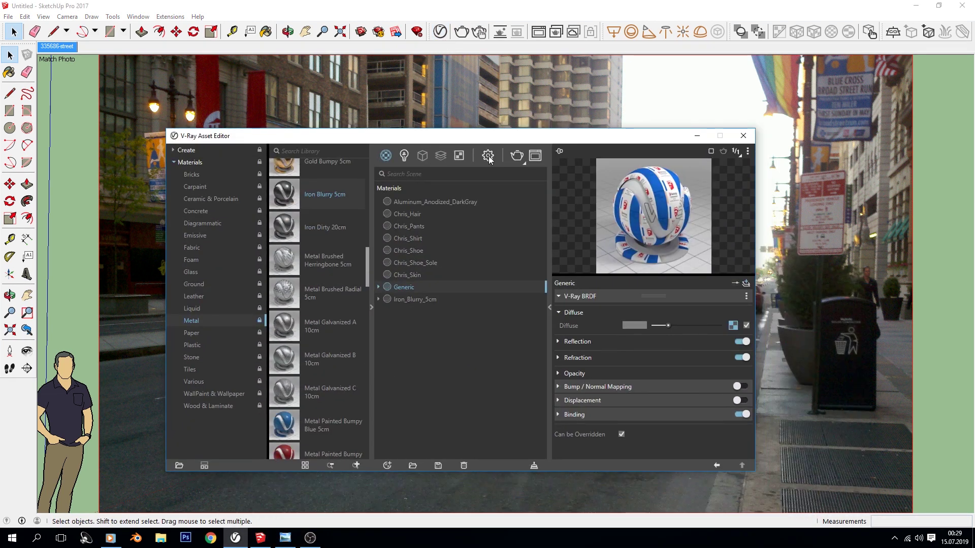
click(490, 156)
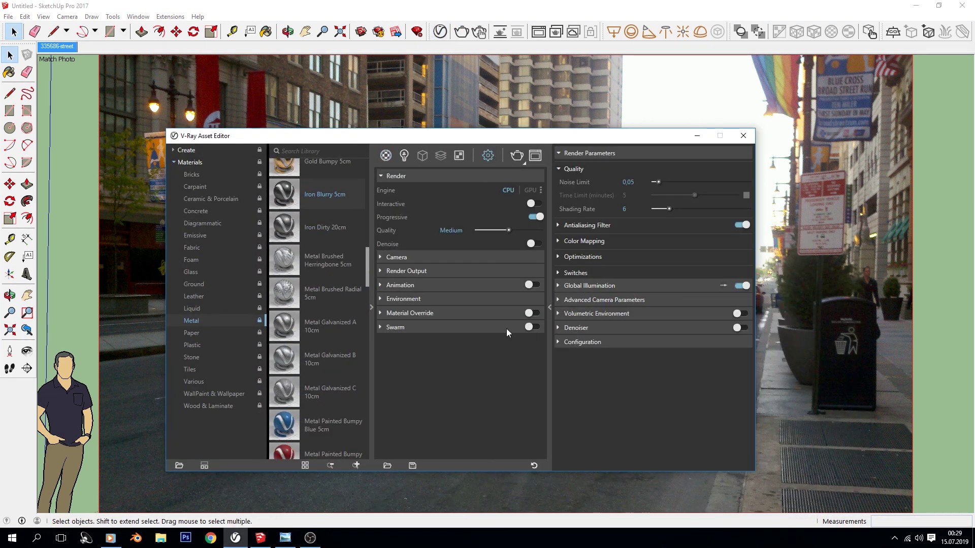
click(573, 329)
click(740, 328)
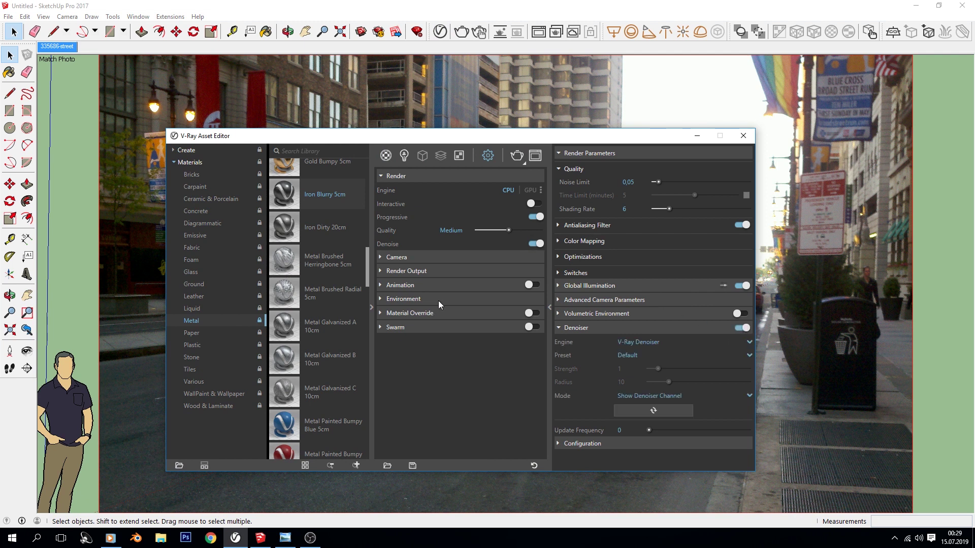
Expand Render Output to check the 800 × 450 image size, then switch to File Explorer.
click(394, 271)
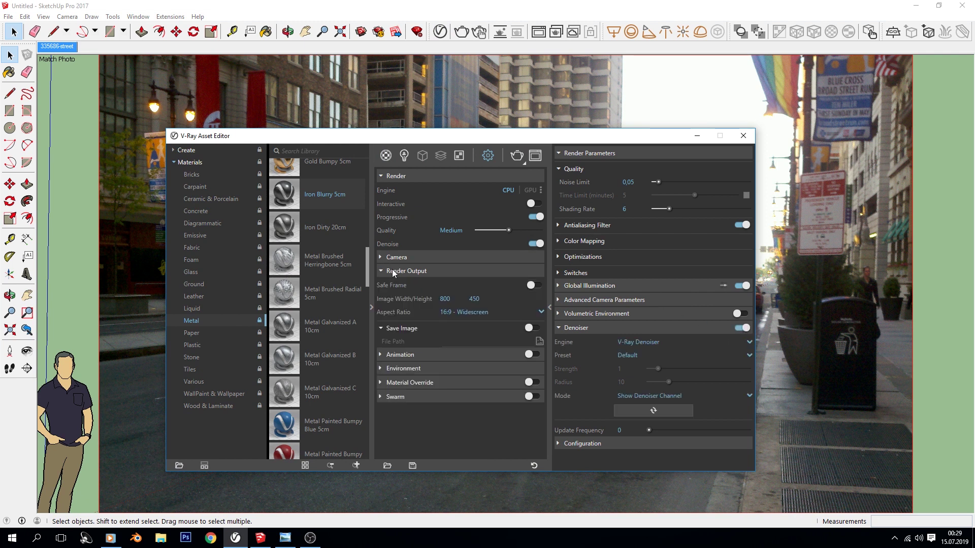
click(458, 299)
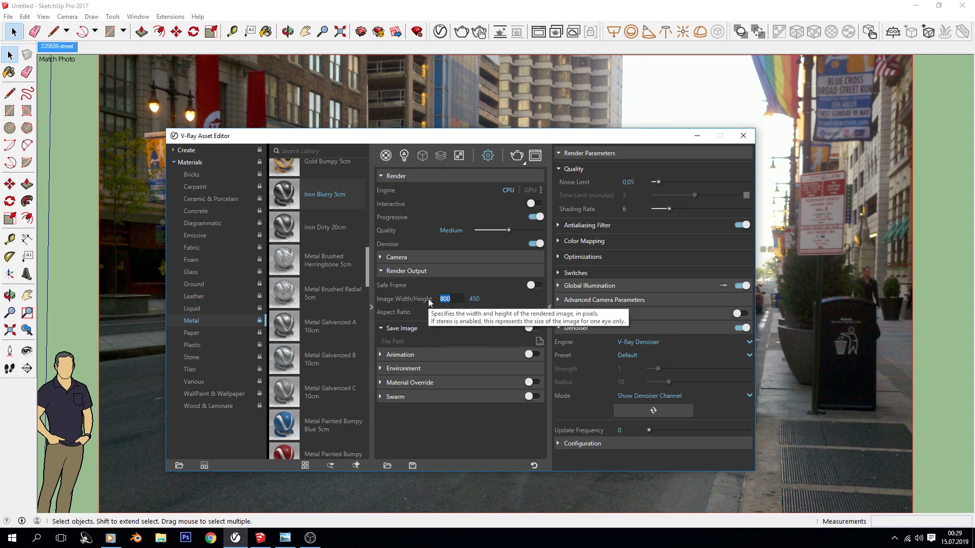
click(161, 539)
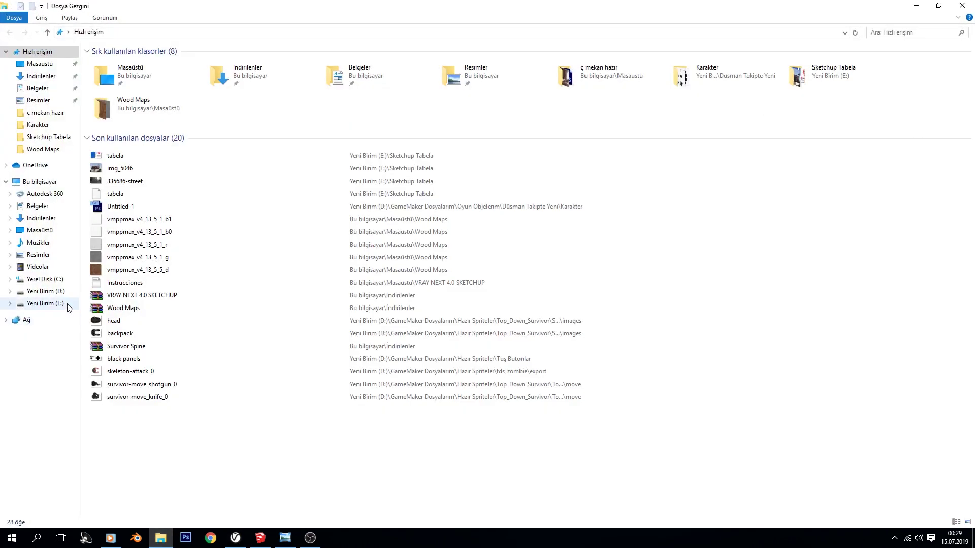
Check the Details tab of 335686-street's properties for its 3264 × 1840 pixel size.
click(48, 137)
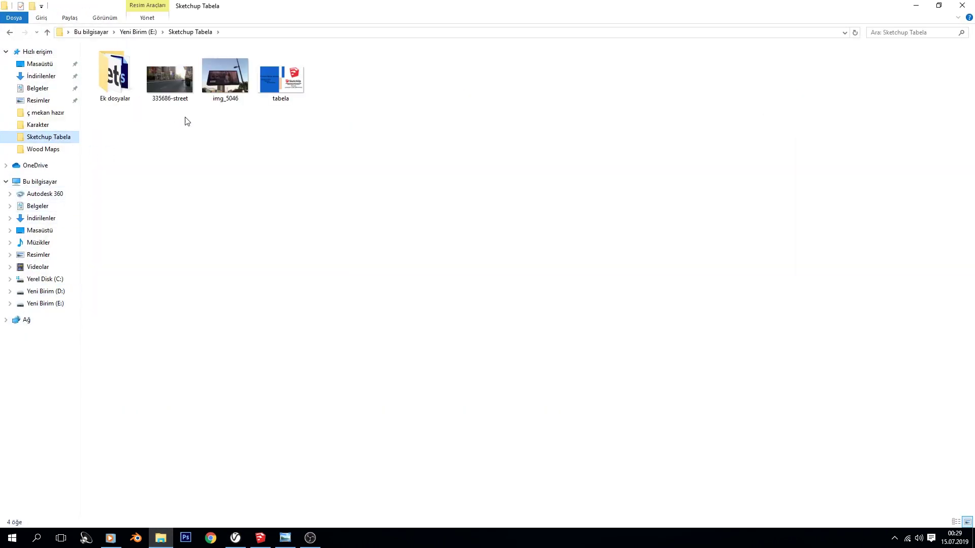
click(180, 88)
right_click(181, 88)
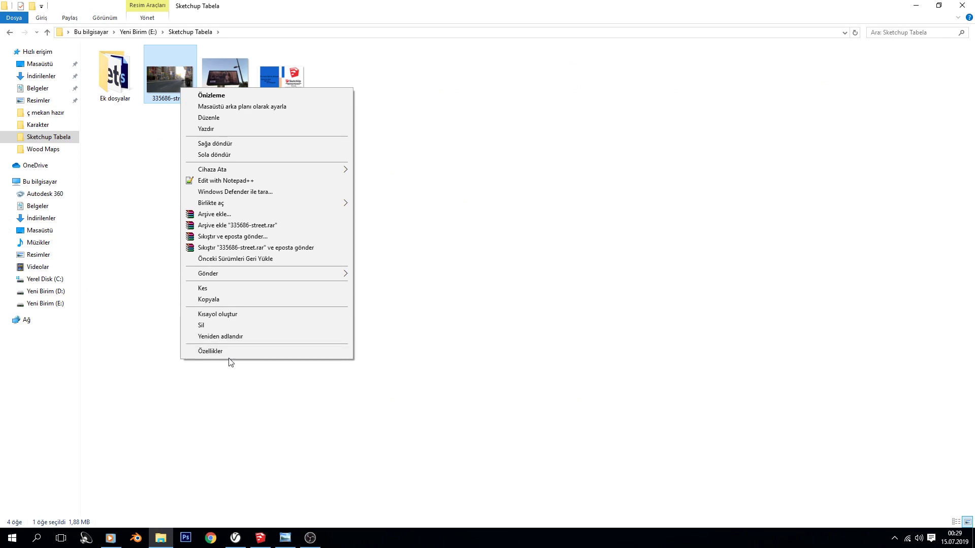
click(229, 351)
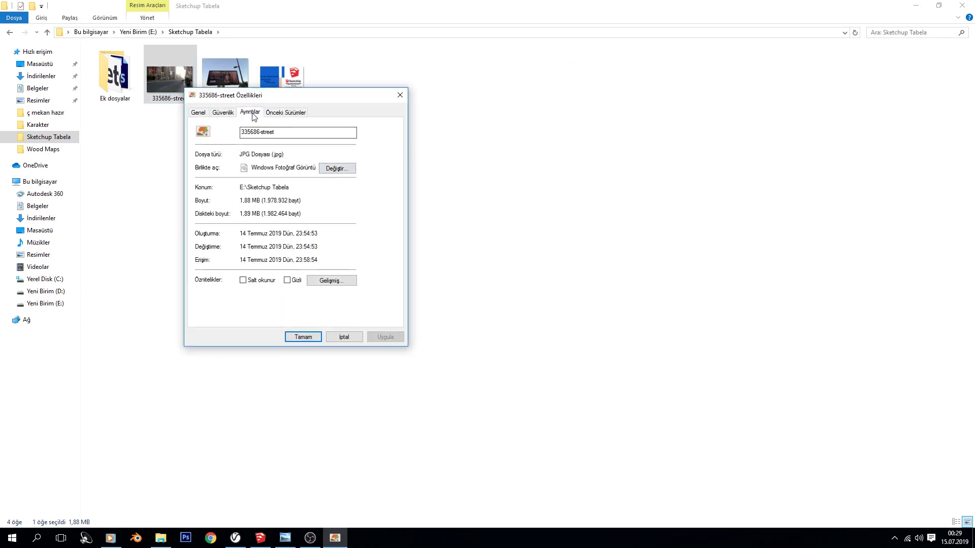
click(250, 112)
click(273, 278)
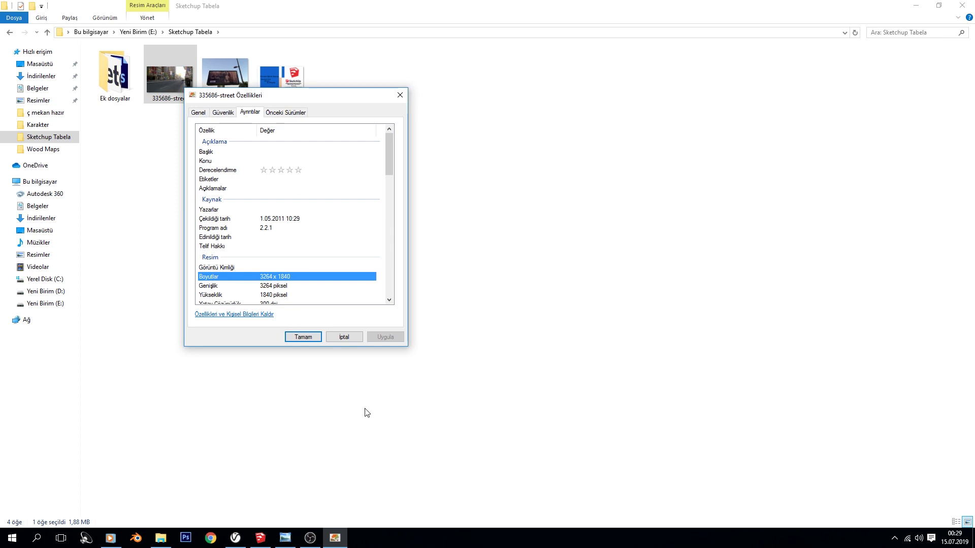
click(260, 538)
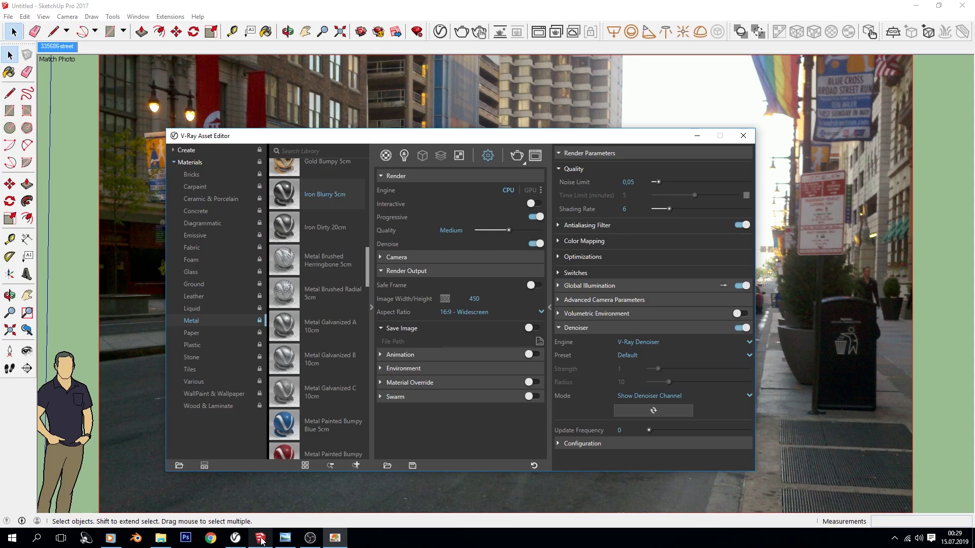
Change V-Ray's Image Width and Height to 3271 × 1840, matching the street photo.
text(3264)
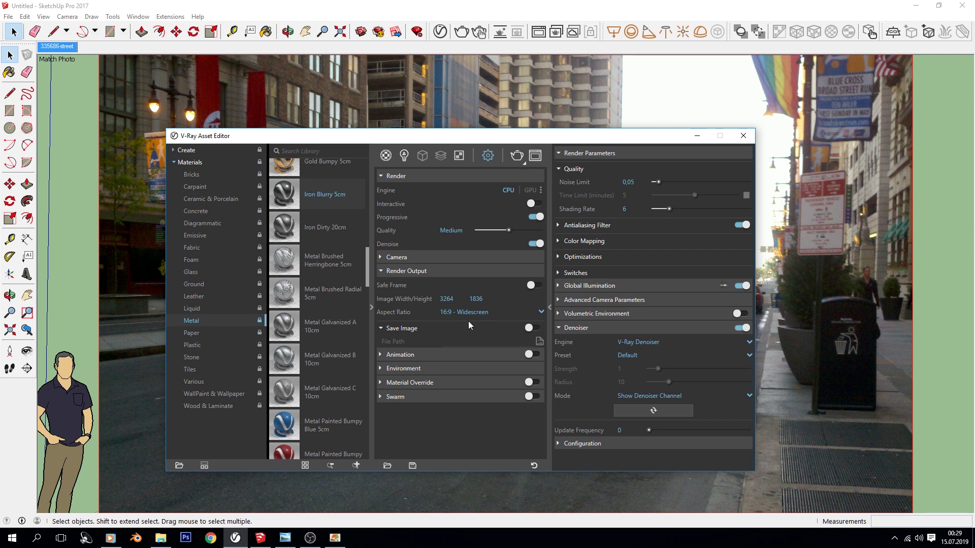
click(334, 537)
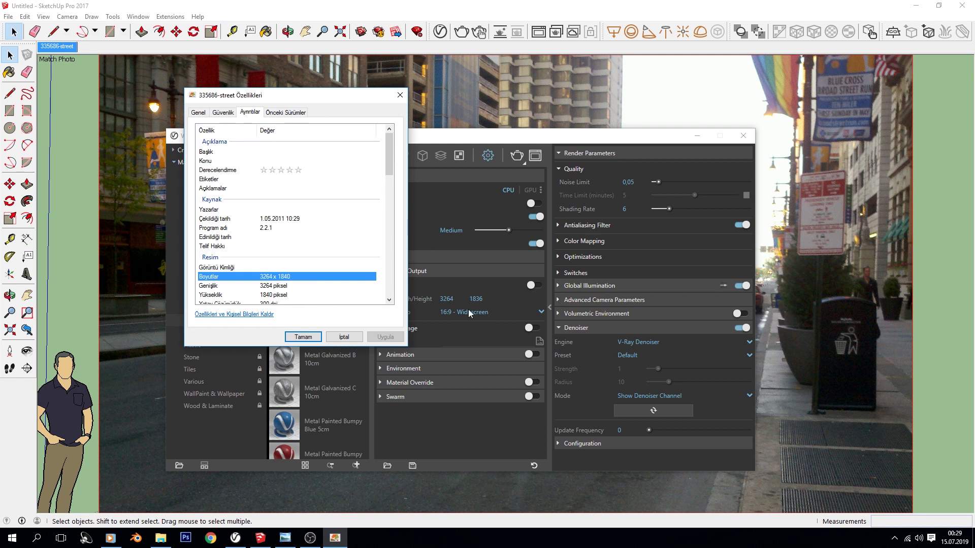
click(480, 299)
drag(482, 299, 476, 298)
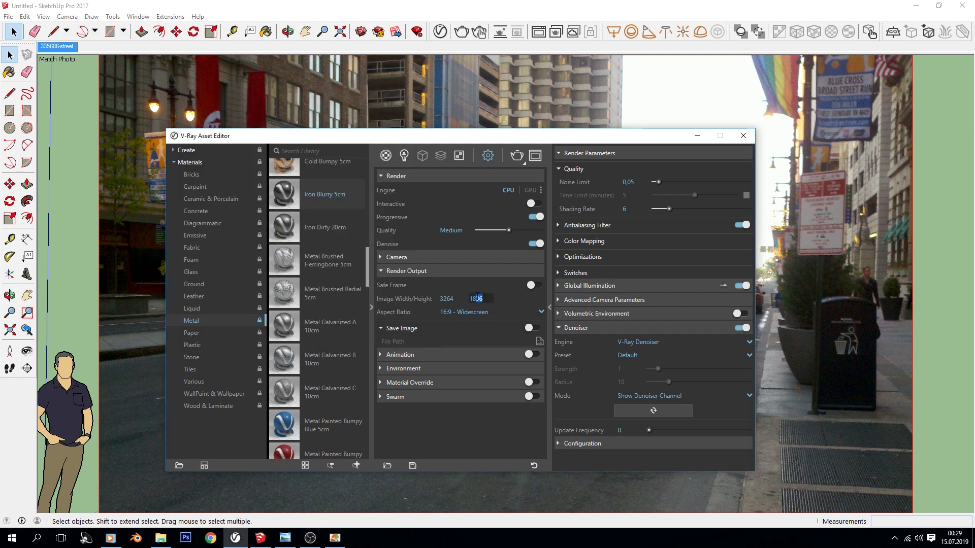
text(40)
key(Return)
Close the photo properties and start a V-Ray render at 3271 × 1840.
click(335, 537)
click(398, 96)
click(478, 31)
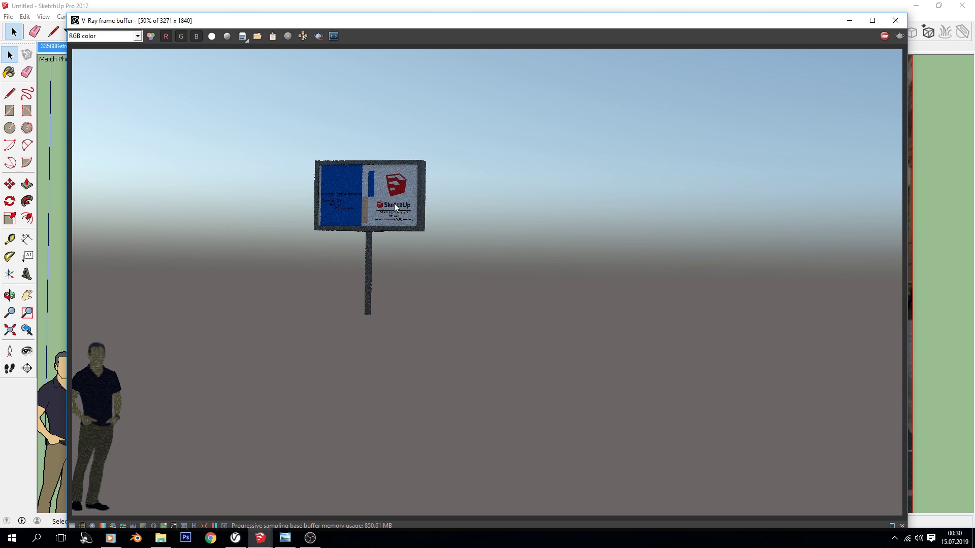
Zoom in and out of the frame buffer to inspect the billboard's detail.
scroll(394, 203, up, 1)
scroll(394, 203, up, 1)
scroll(394, 203, down, 1)
scroll(394, 204, down, 1)
scroll(394, 203, up, 1)
scroll(394, 203, up, 3)
scroll(351, 215, down, 1)
scroll(349, 216, up, 1)
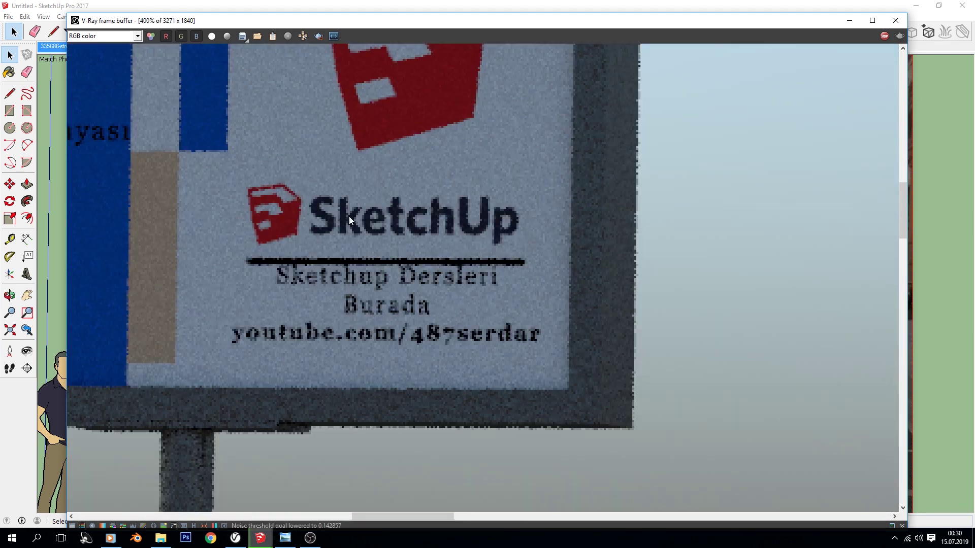
scroll(367, 258, down, 3)
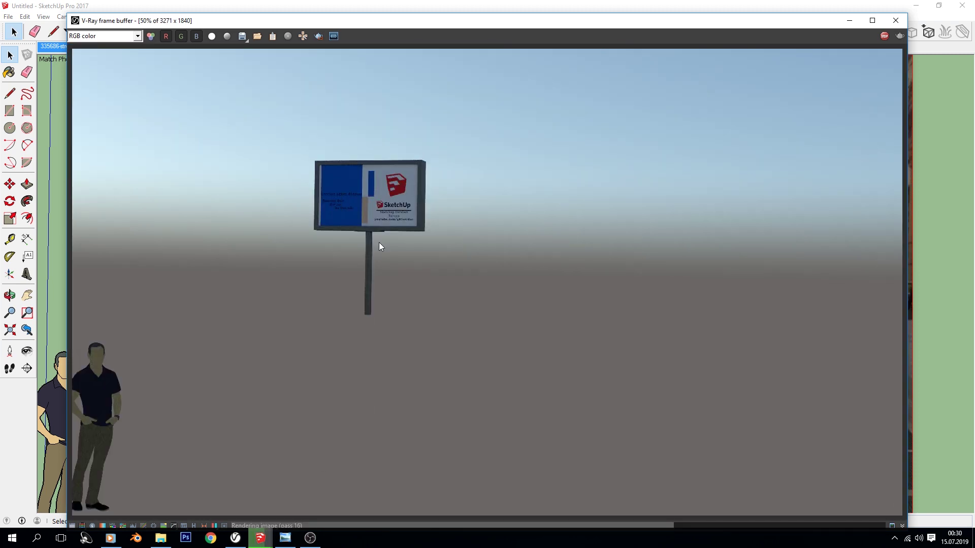
scroll(371, 227, up, 1)
scroll(374, 225, down, 1)
scroll(374, 225, down, 1)
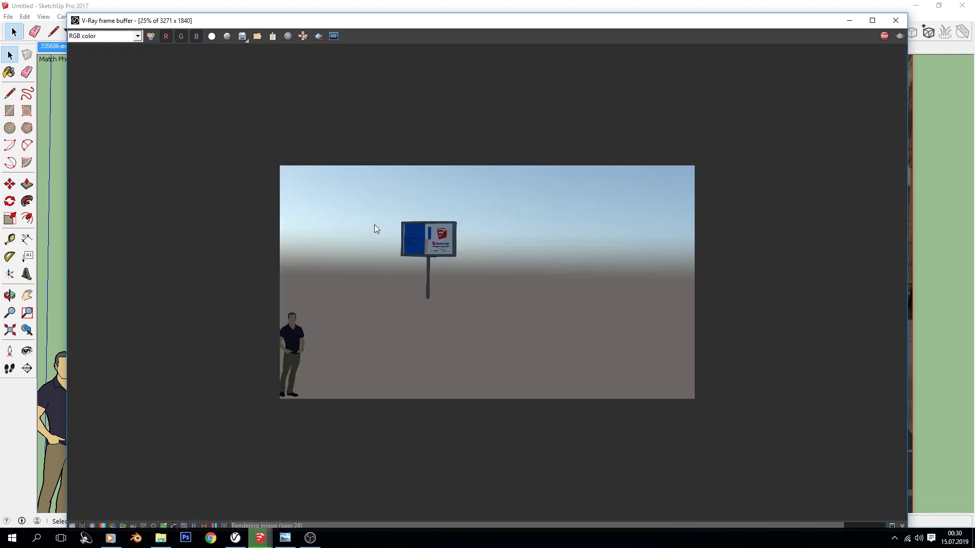
scroll(374, 224, up, 1)
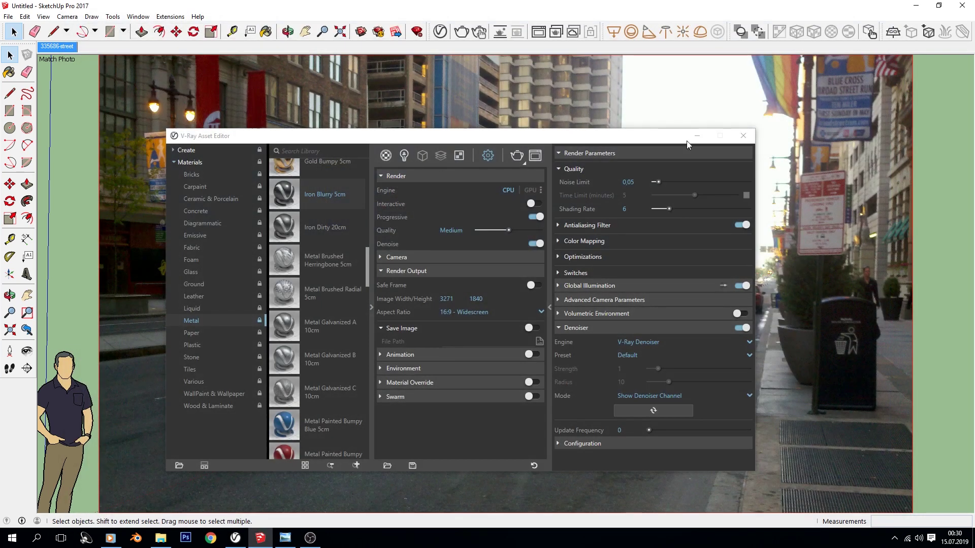
Select the SunLight, orbit to face the billboard, and start an interactive V-Ray render.
click(403, 155)
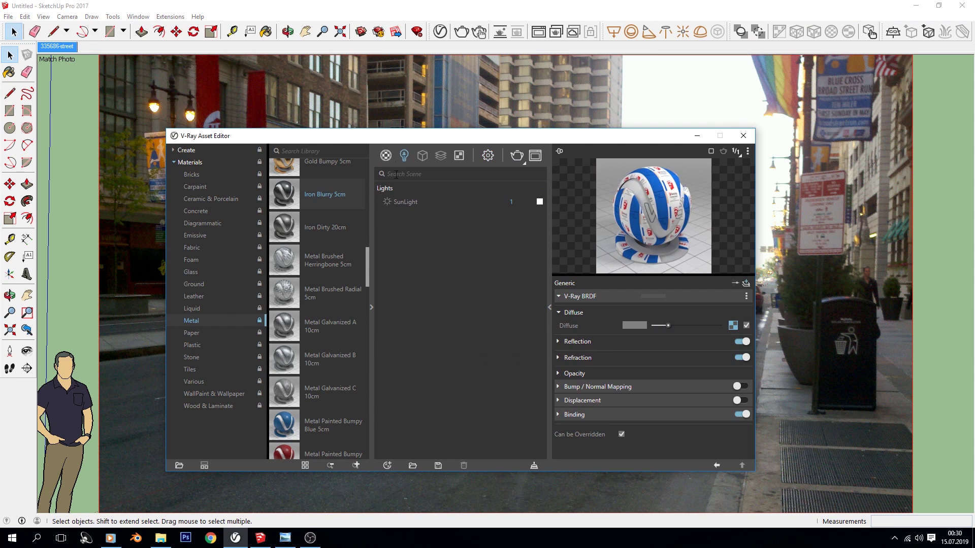
click(406, 203)
drag(412, 136, 739, 188)
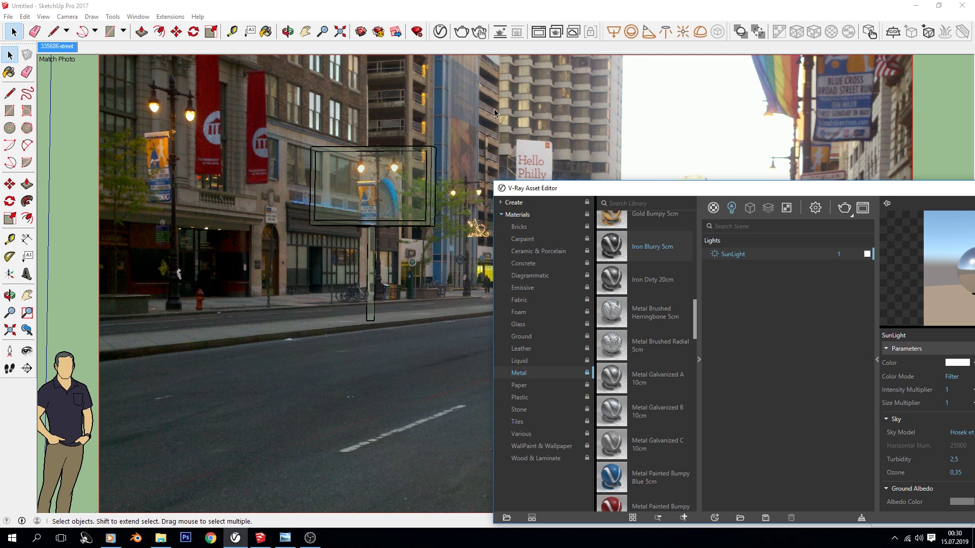
middle_drag(400, 134, 130, 176)
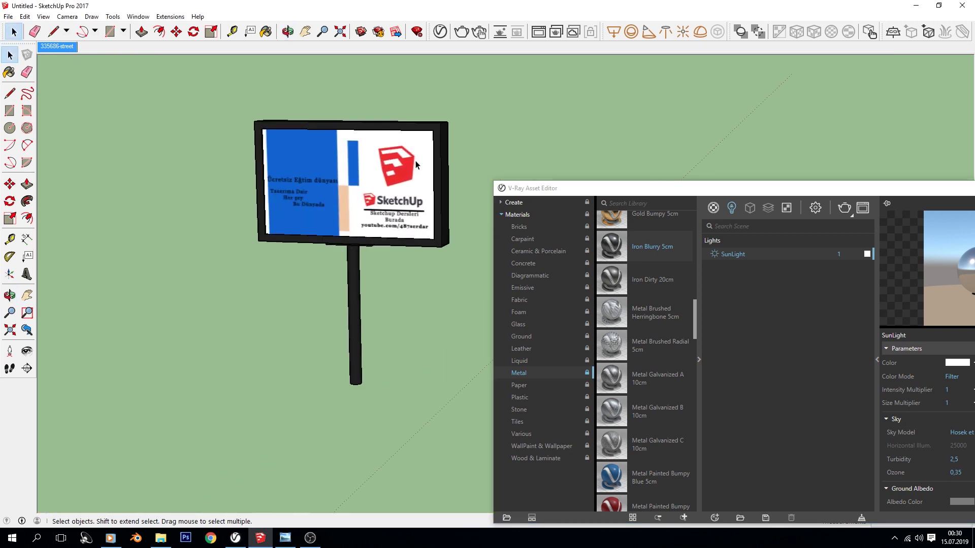
scroll(334, 150, up, 1)
scroll(311, 159, up, 1)
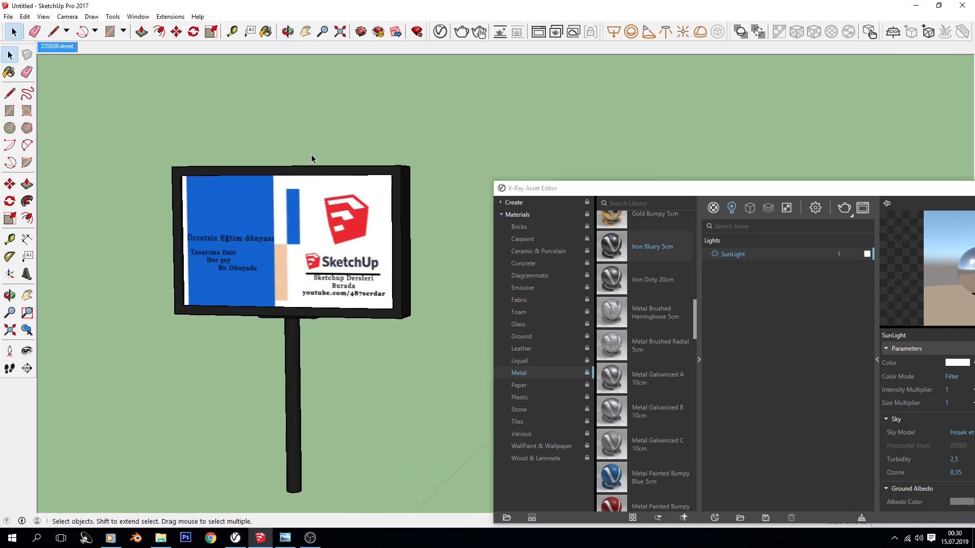
drag(530, 191, 488, 130)
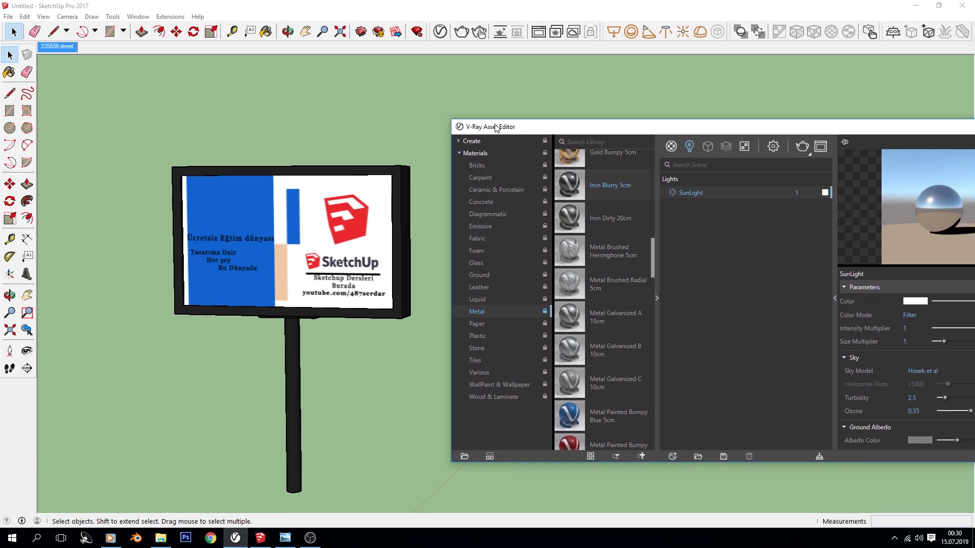
click(473, 32)
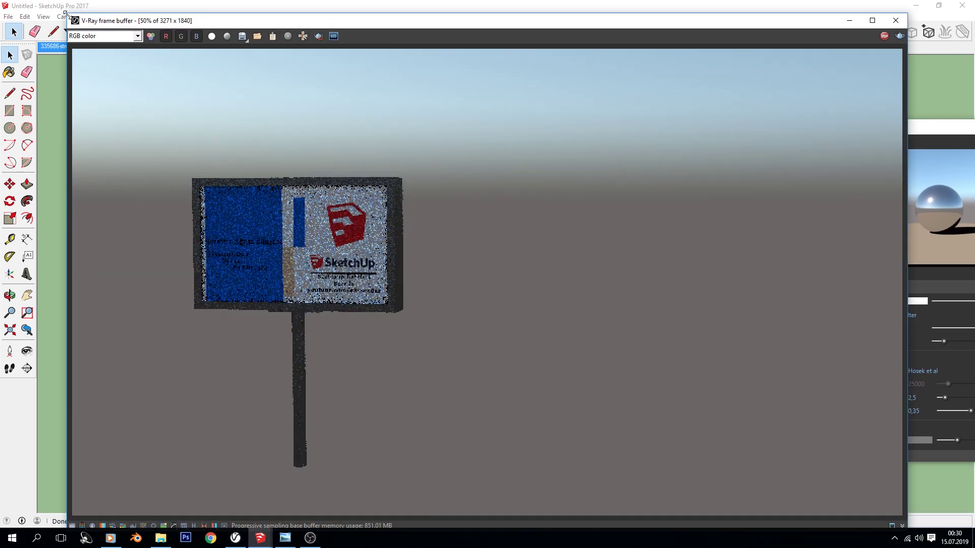
mouse_move(68, 15)
mouse_down()
mouse_move(475, 186)
mouse_move(92, 88)
mouse_up()
drag(599, 133, 441, 120)
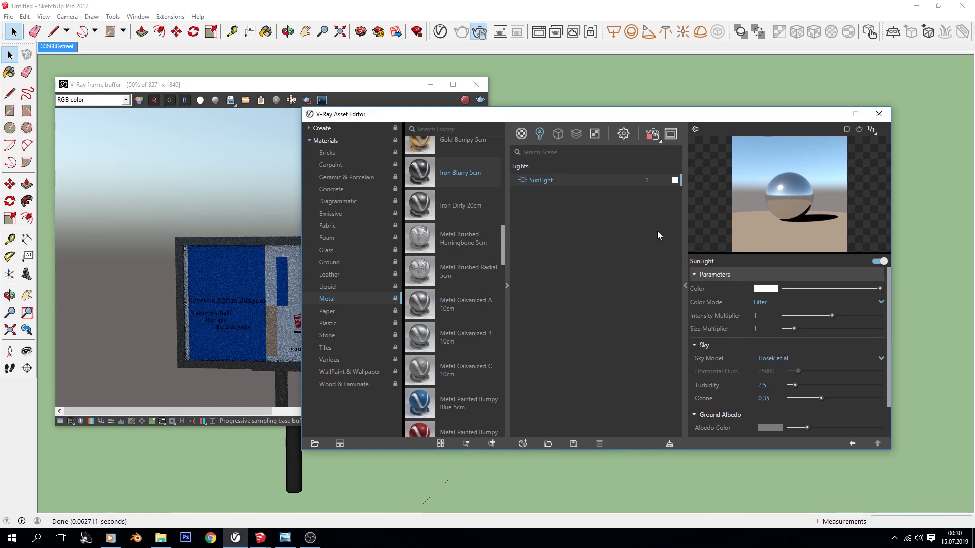
Try sun intensity multipliers of 5 and 3, settle on 2, and close the Asset Editor.
click(762, 315)
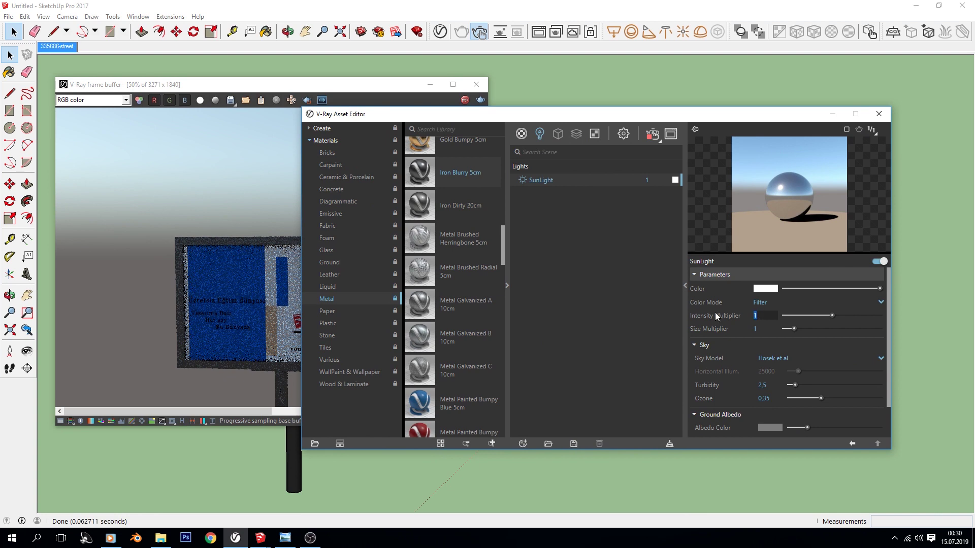
text(5)
key(Return)
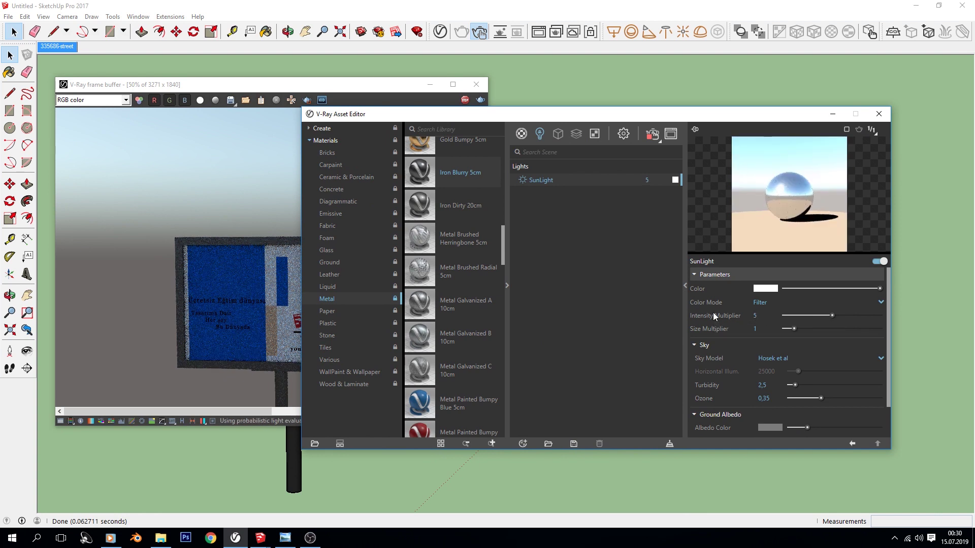
drag(463, 114, 554, 100)
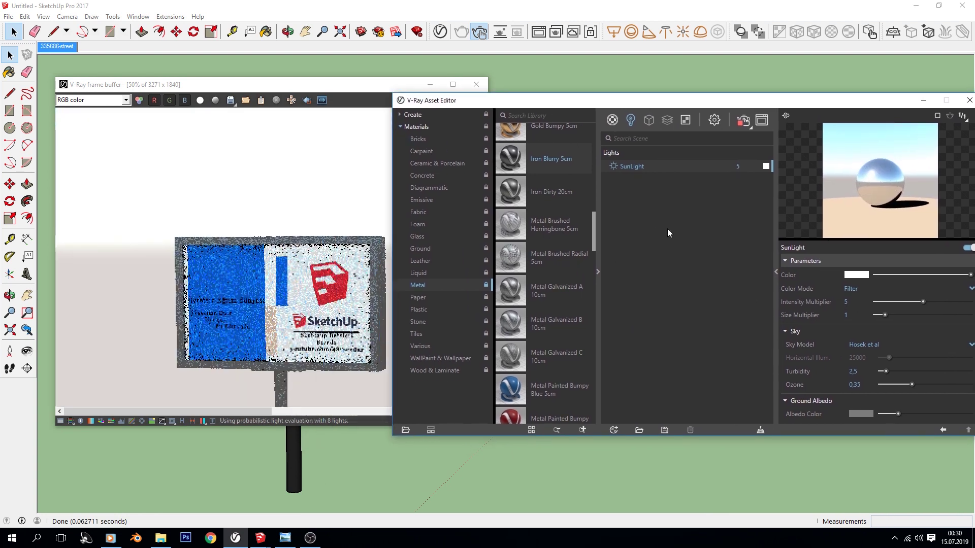
text(3)
key(Return)
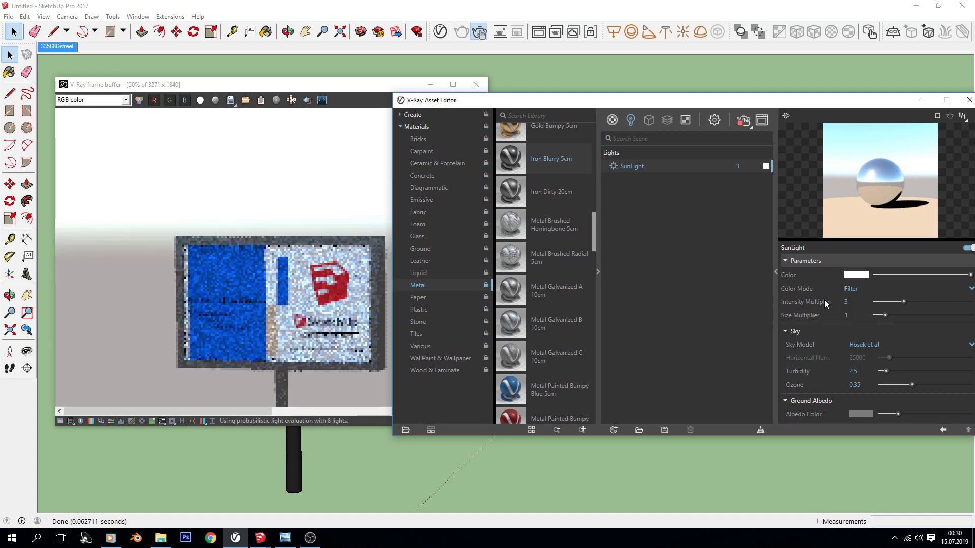
text(1)
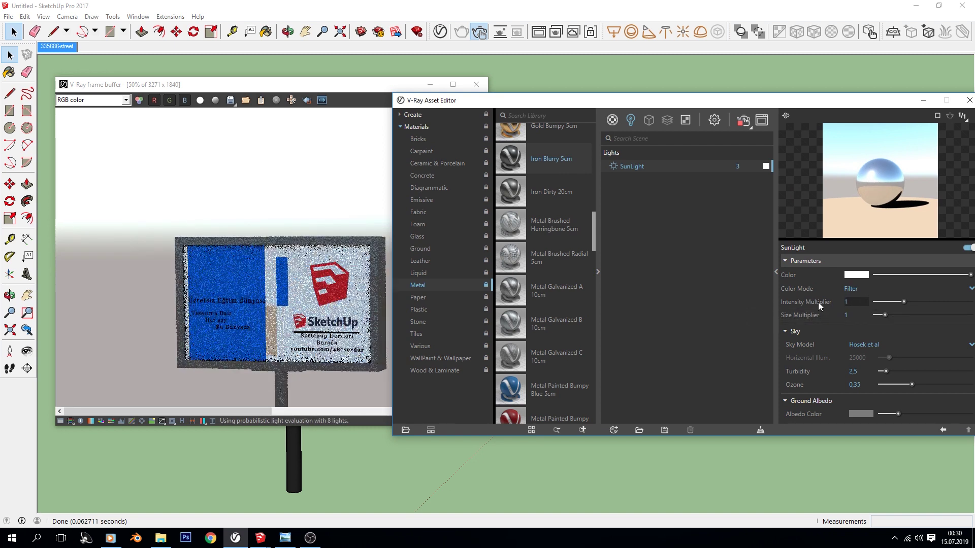
text(2)
key(Return)
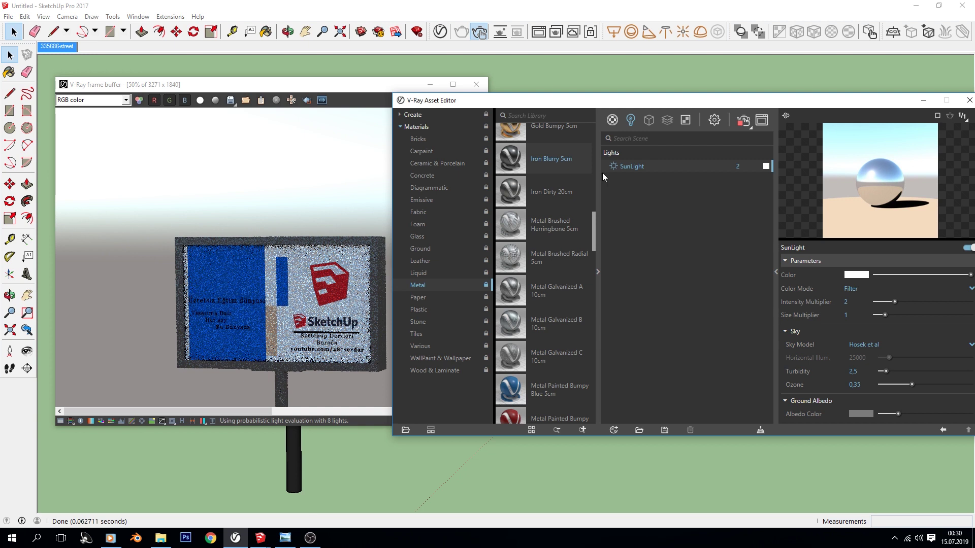
drag(710, 105, 621, 100)
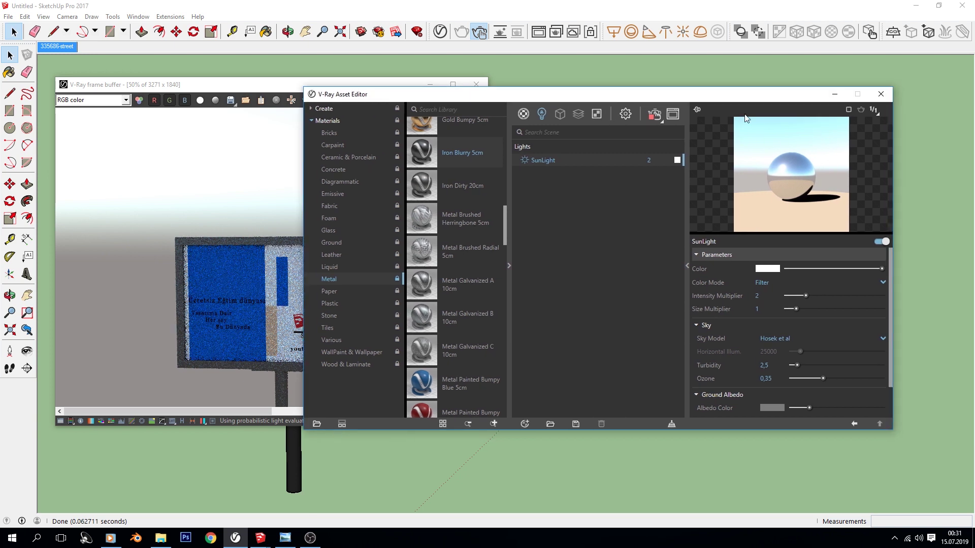
click(881, 94)
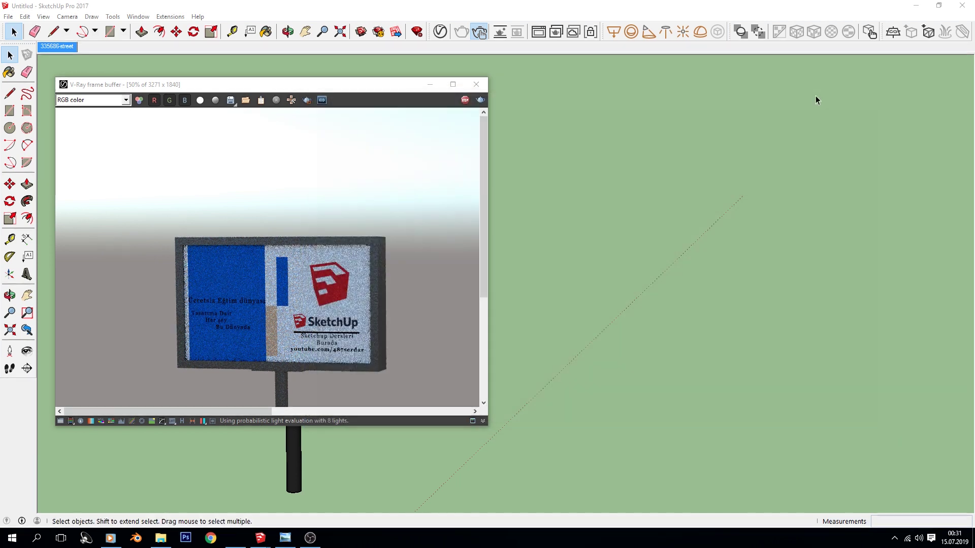
Switch to the 335686-street photo-matched scene and delete the scale figure.
click(476, 84)
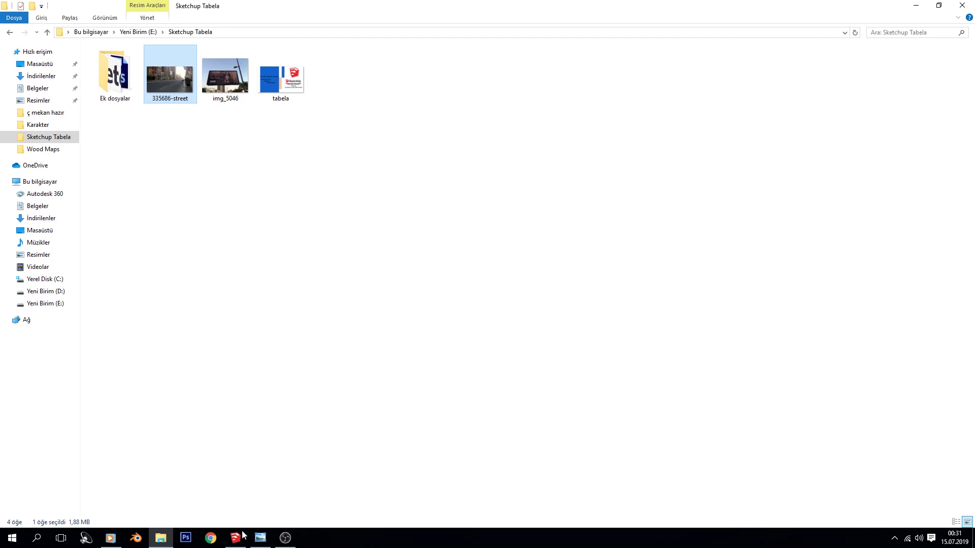
click(239, 535)
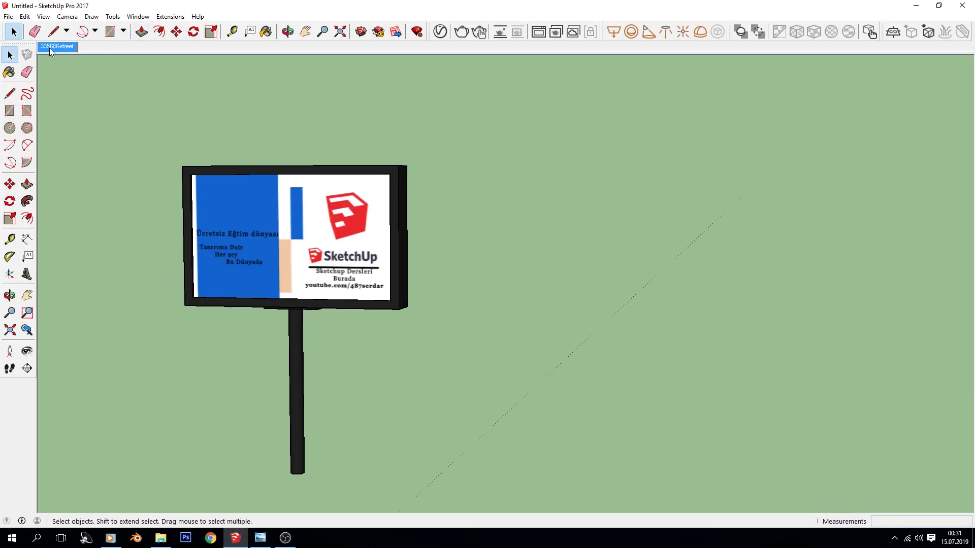
click(50, 48)
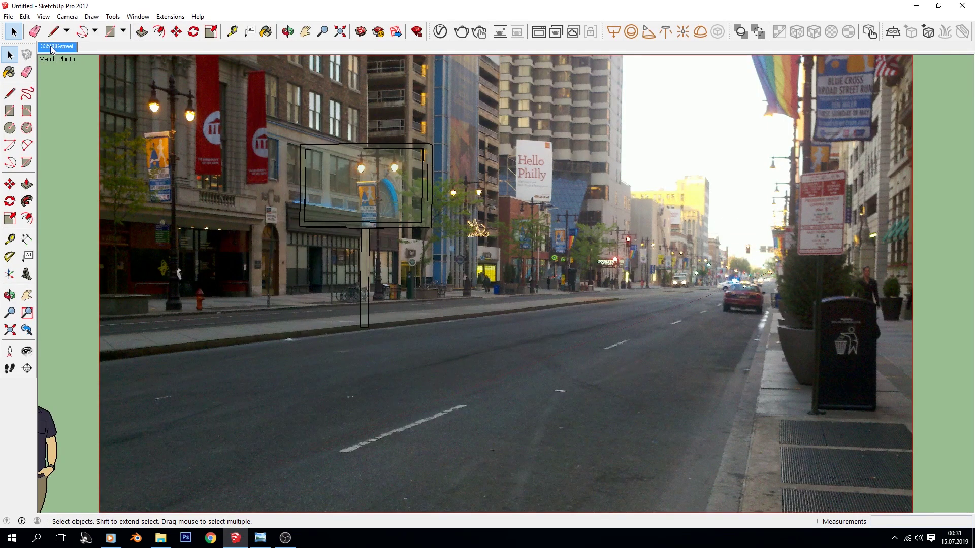
click(67, 364)
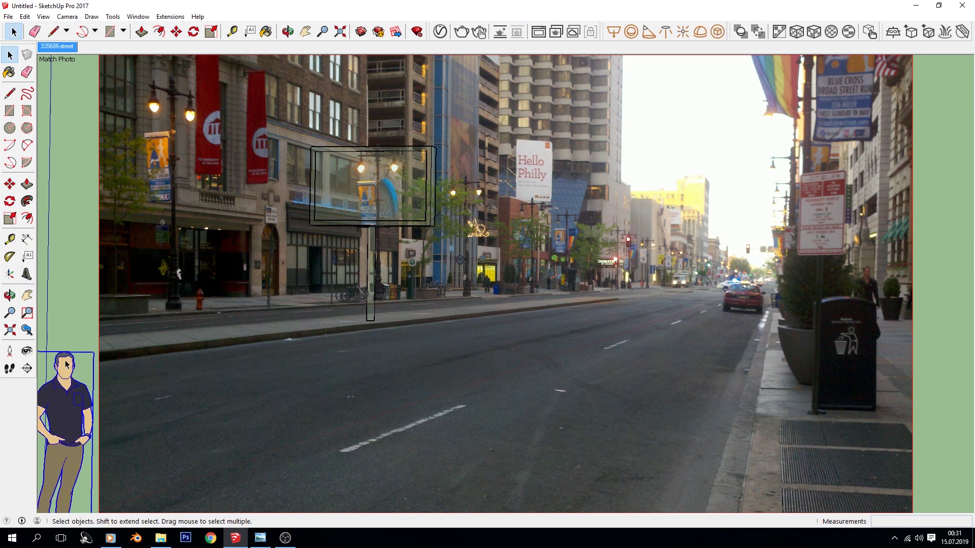
key(Delete)
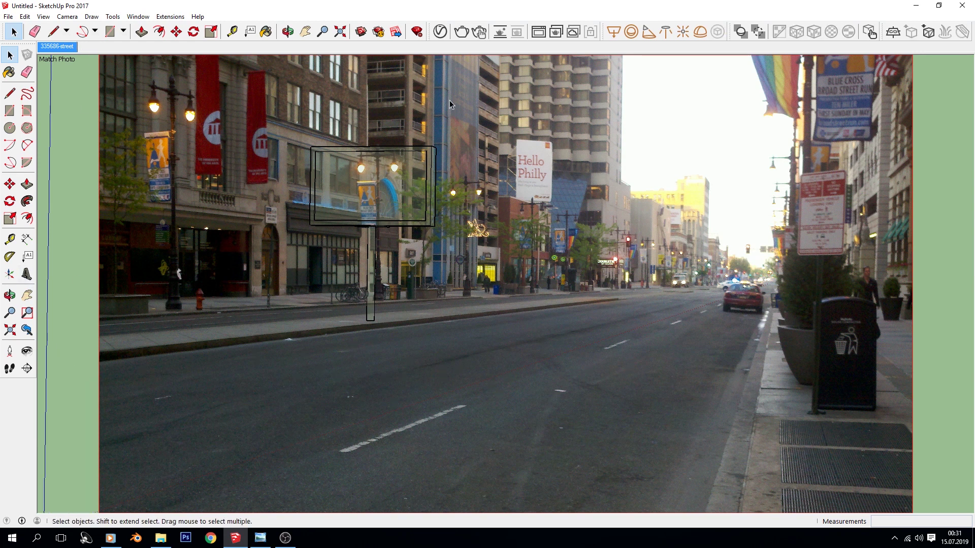
Render the scene with V-Ray in a full-screen frame buffer and inspect it at 100%.
click(461, 31)
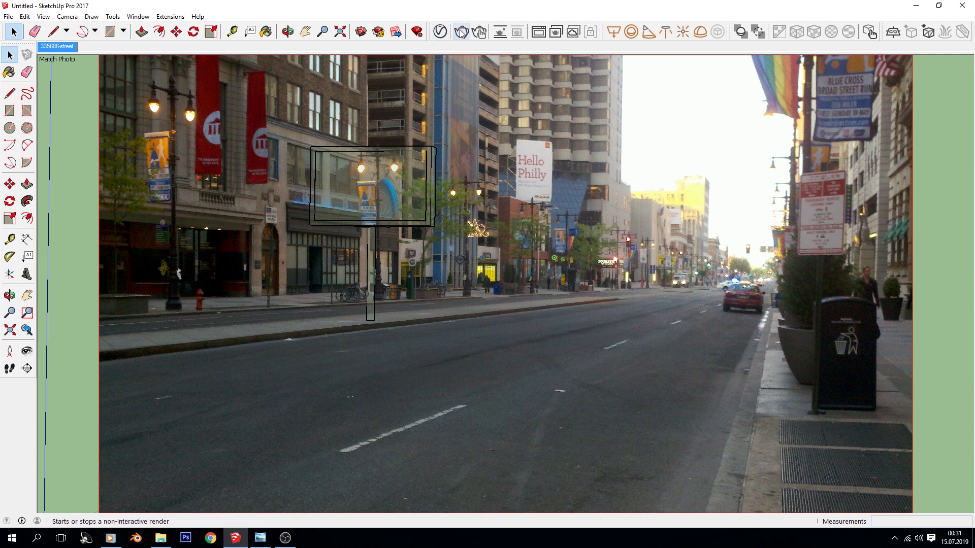
click(453, 84)
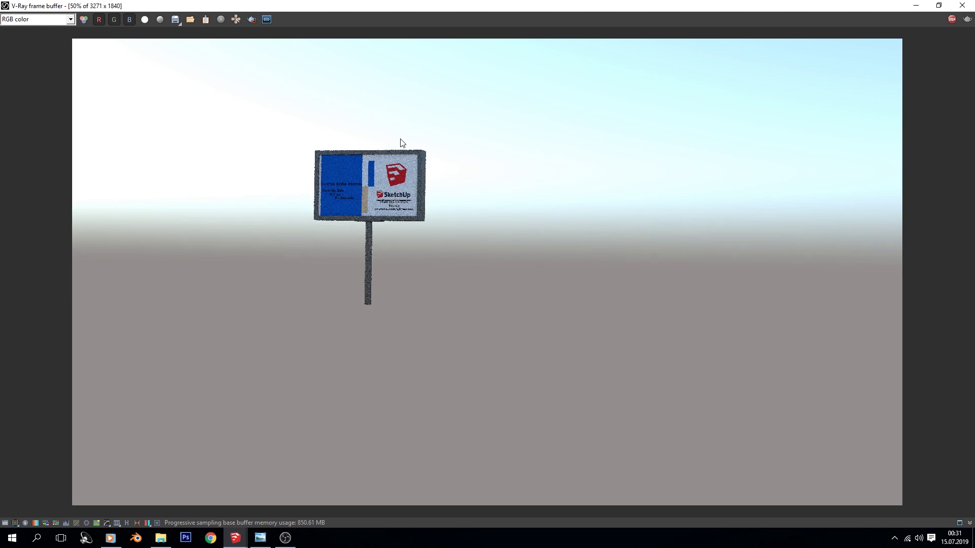
double_click(401, 142)
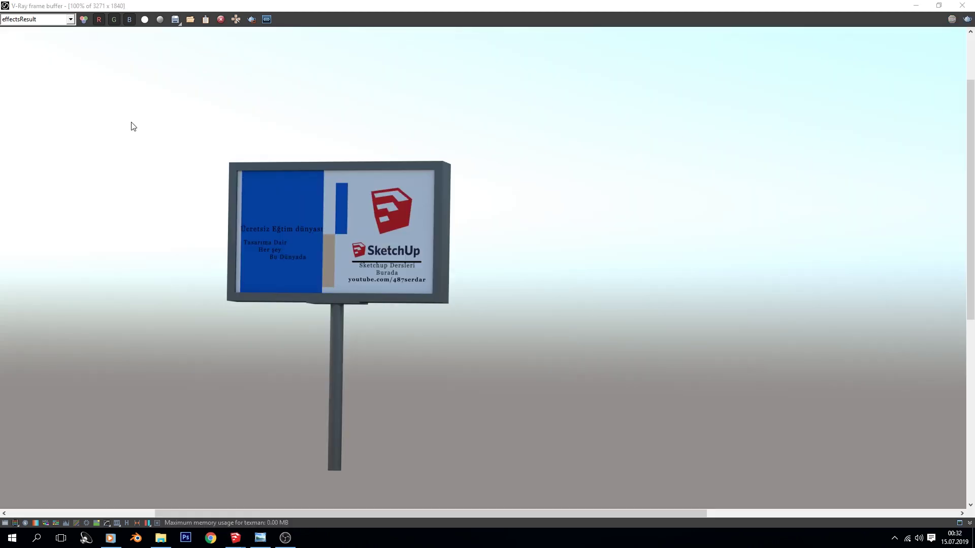
scroll(268, 230, up, 2)
scroll(282, 229, down, 1)
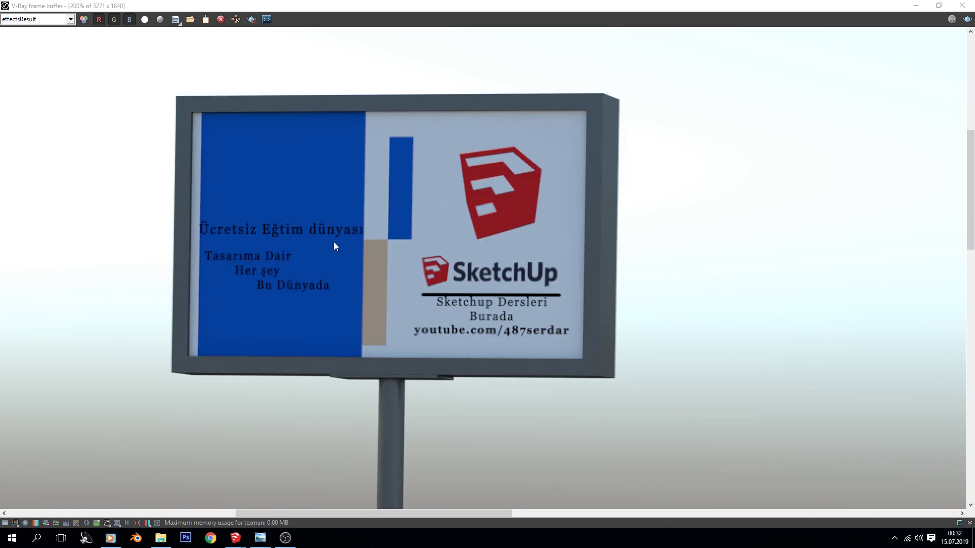
scroll(333, 242, down, 1)
scroll(350, 330, up, 1)
scroll(364, 330, down, 1)
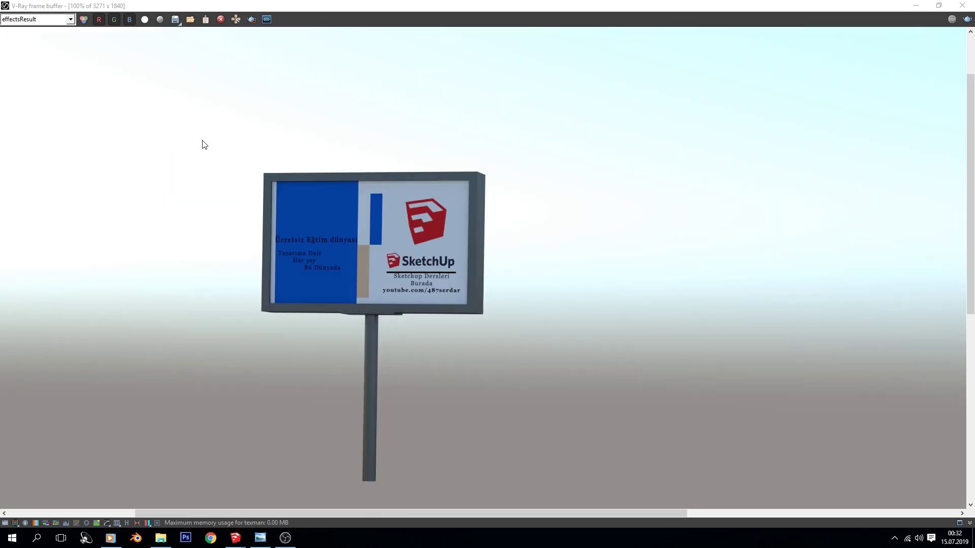
Inspect the render's Alpha channel mask in the frame buffer.
click(71, 18)
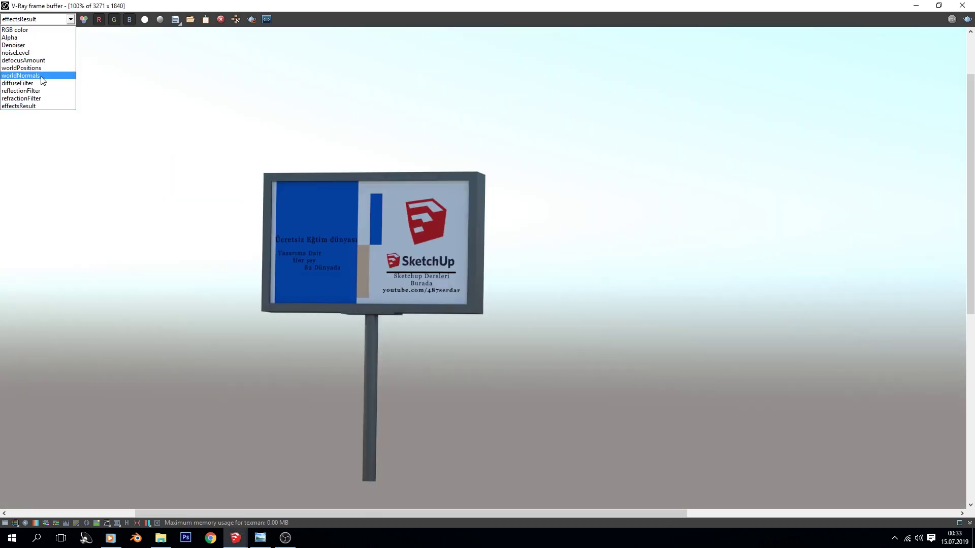
click(25, 37)
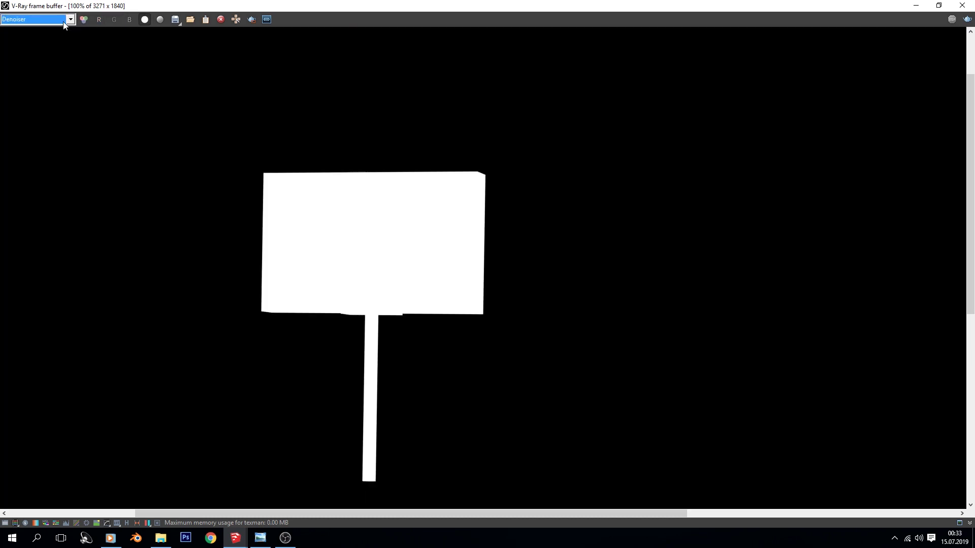
scroll(64, 23, down, 1)
scroll(64, 23, down, 1)
scroll(64, 23, down, 1)
scroll(64, 23, up, 1)
scroll(64, 23, down, 1)
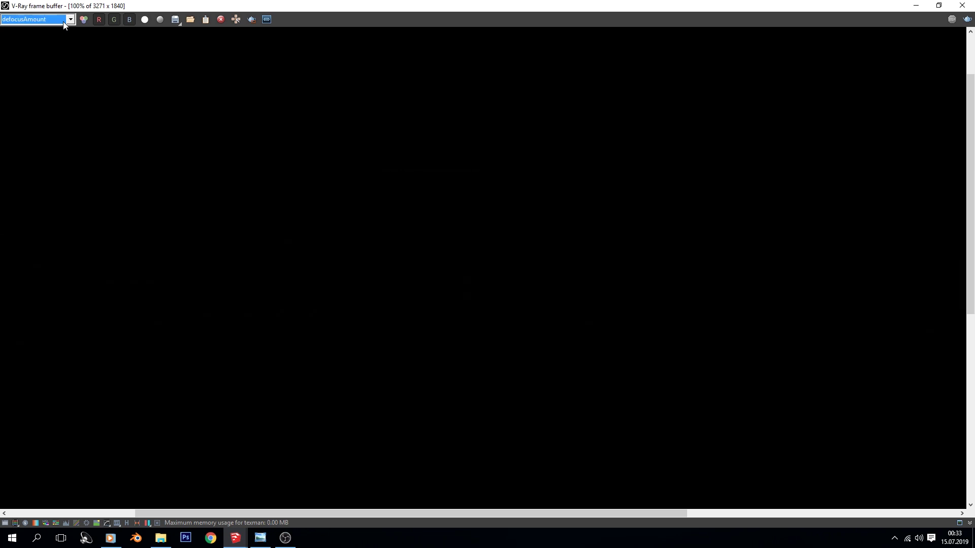
scroll(64, 23, down, 1)
scroll(64, 23, down, 1)
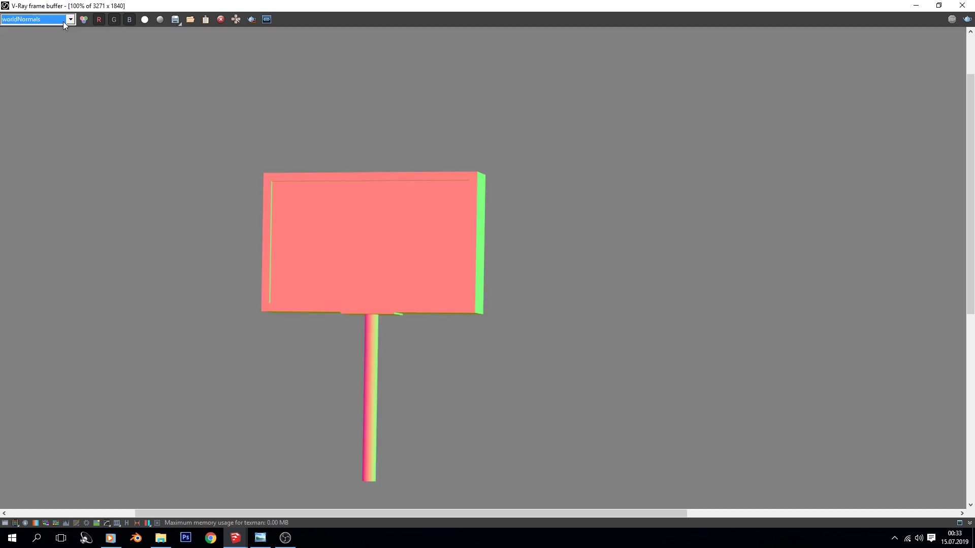
scroll(64, 23, down, 1)
scroll(64, 23, down, 1)
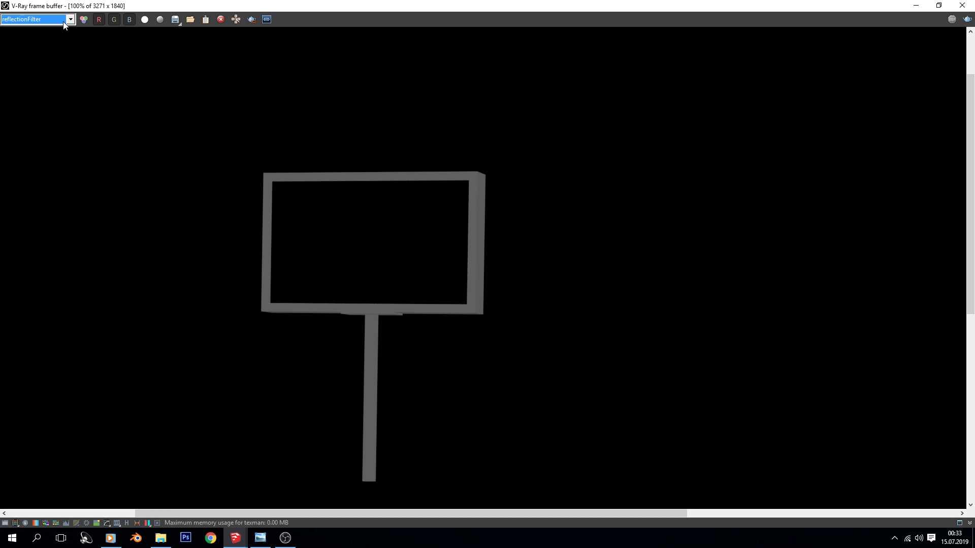
scroll(64, 23, down, 1)
scroll(64, 23, up, 4)
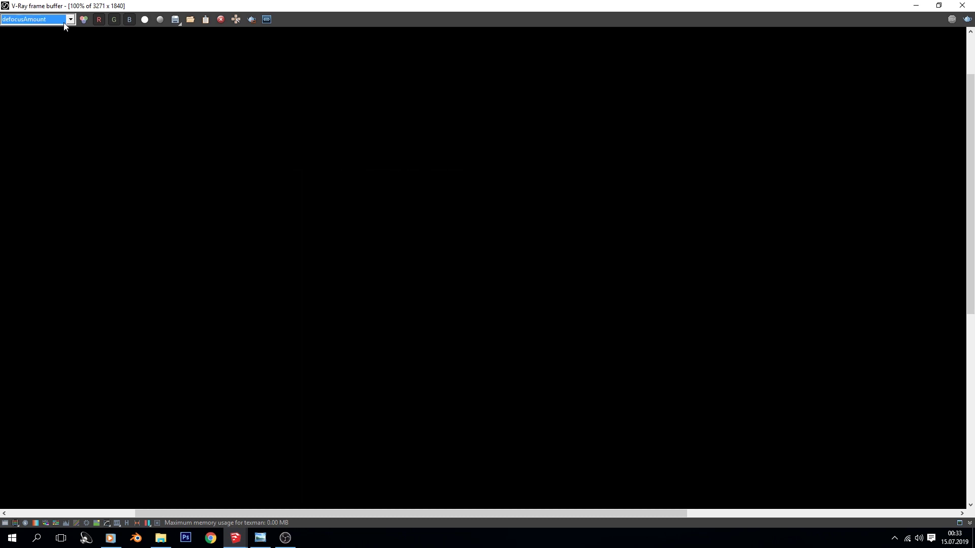
Switch the frame buffer back to the RGB color channel.
click(64, 20)
click(36, 30)
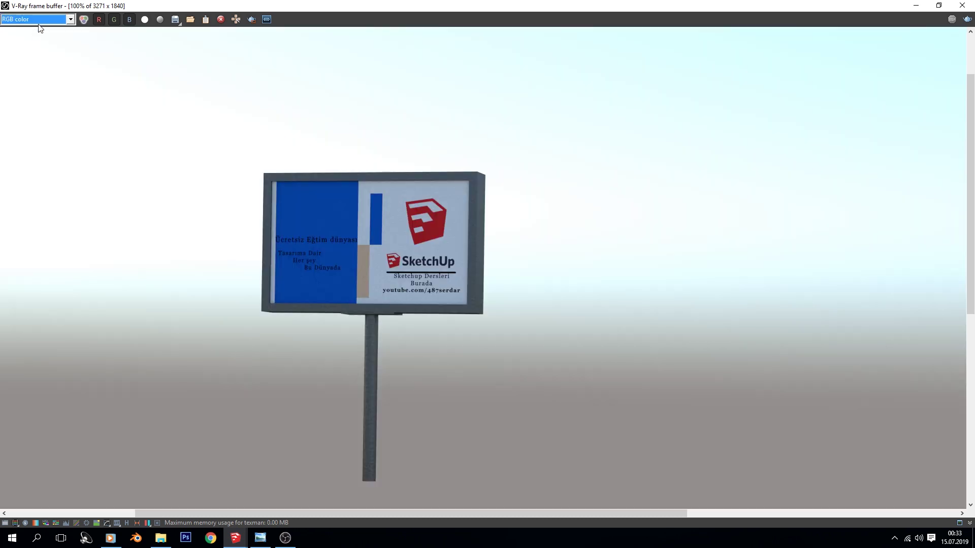
scroll(373, 294, up, 5)
scroll(363, 307, down, 2)
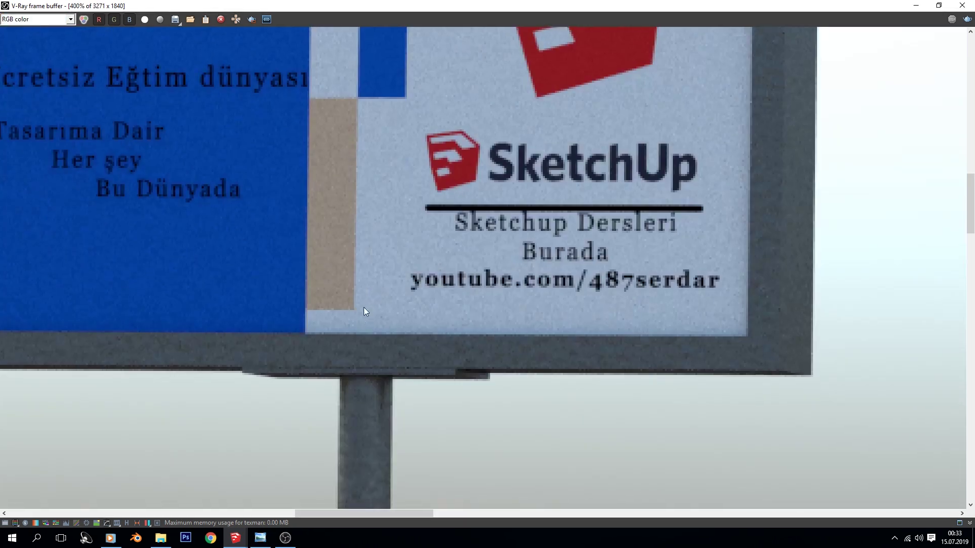
Display the Denoiser channel and zoom out to 50% to see the whole render.
click(71, 20)
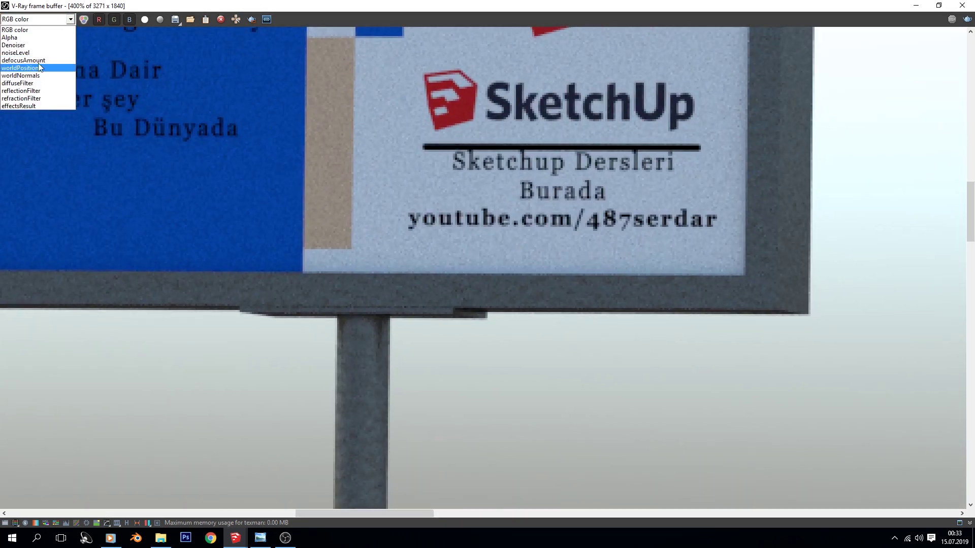
click(26, 46)
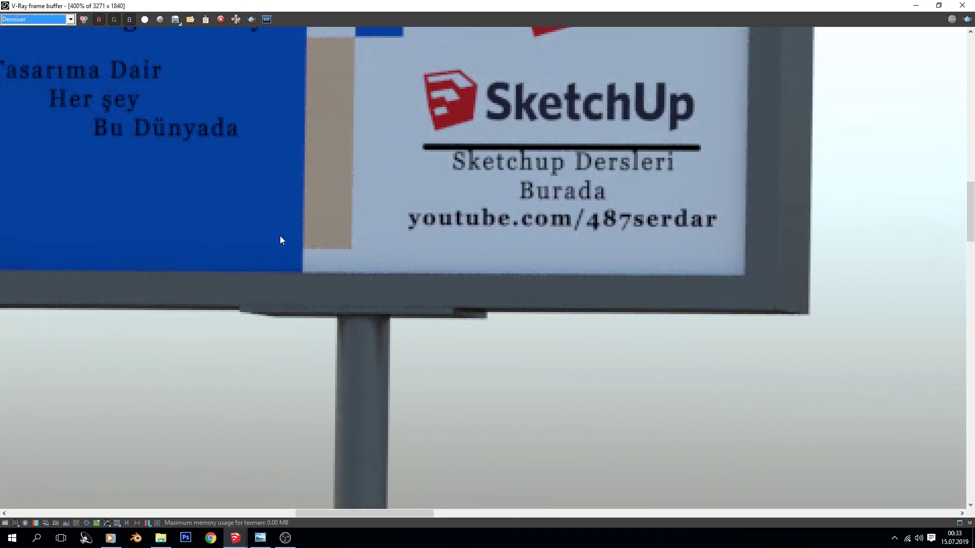
scroll(398, 312, down, 2)
scroll(397, 311, up, 1)
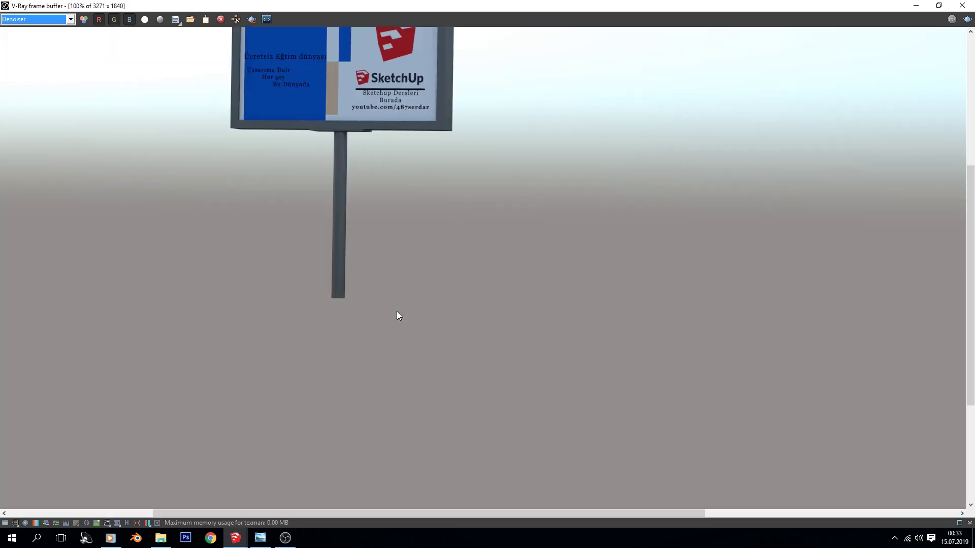
scroll(385, 361, up, 1)
scroll(336, 193, down, 1)
scroll(365, 288, down, 1)
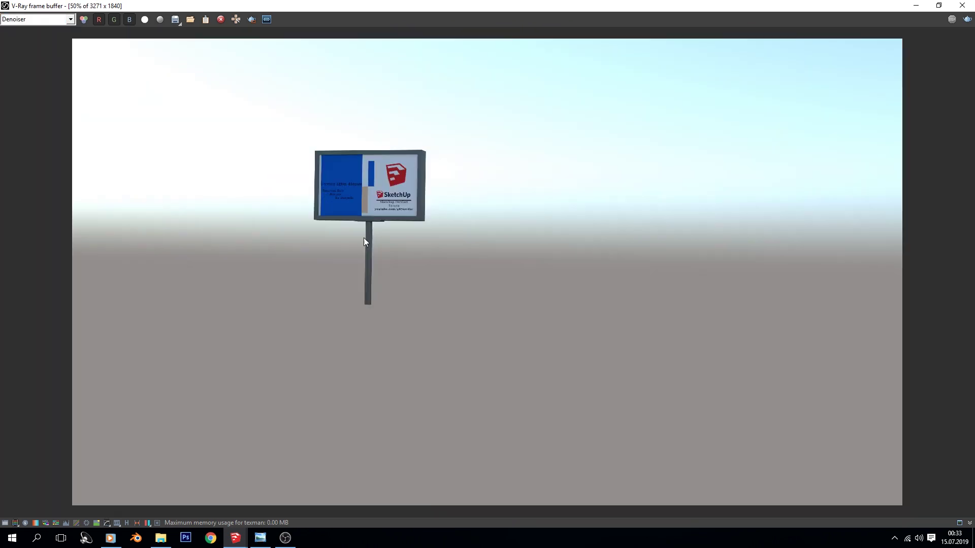
Save the denoised render as a PNG, then minimize the frame buffer and SketchUp.
click(176, 20)
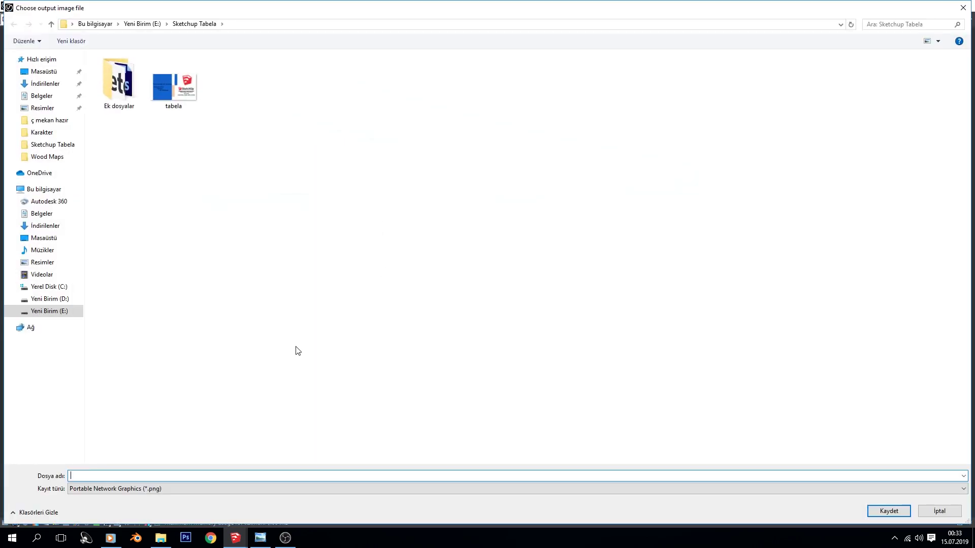
text(çıktı)
key(Return)
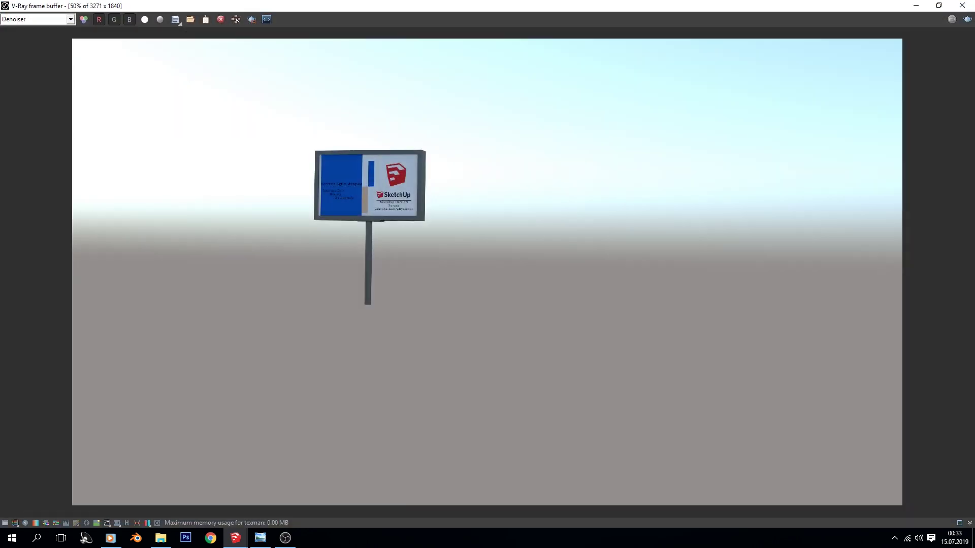
click(918, 6)
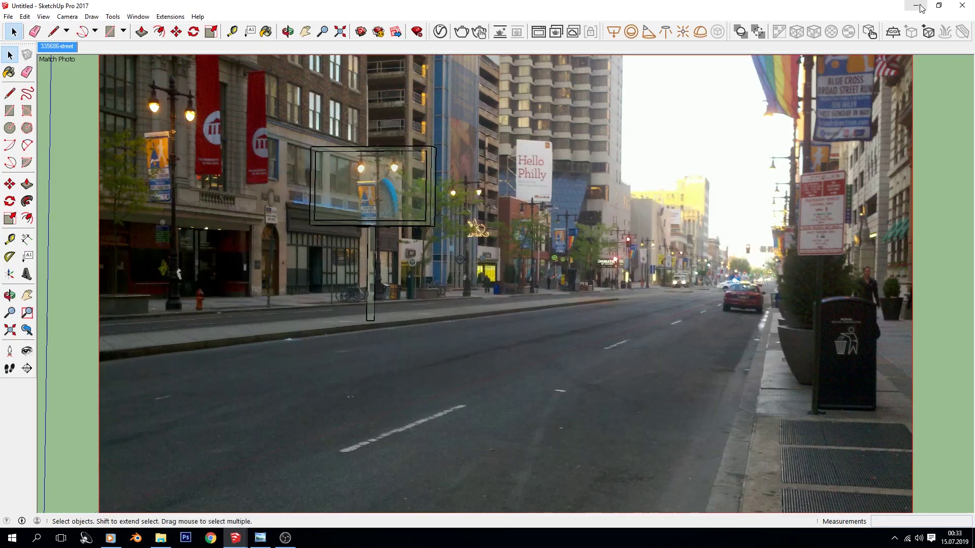
click(918, 6)
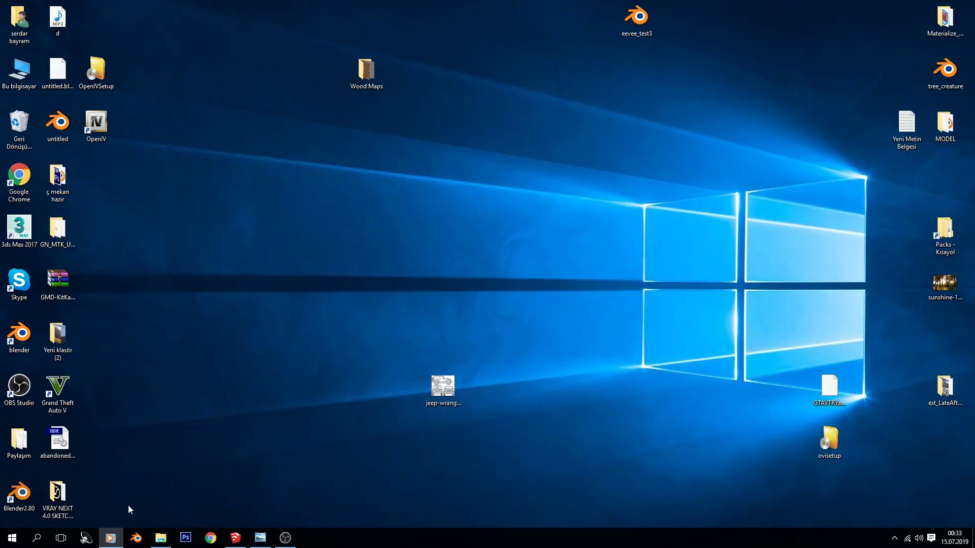
Preview çıktı.Denoiser in the Sketchup Tabela folder, then open it with Adobe Photoshop CS6.
click(161, 539)
click(231, 98)
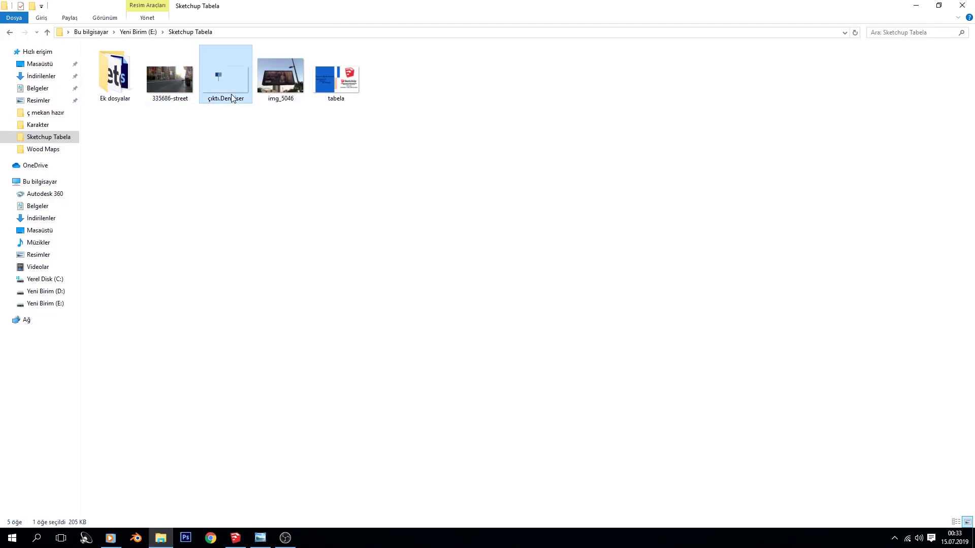
double_click(231, 98)
click(962, 5)
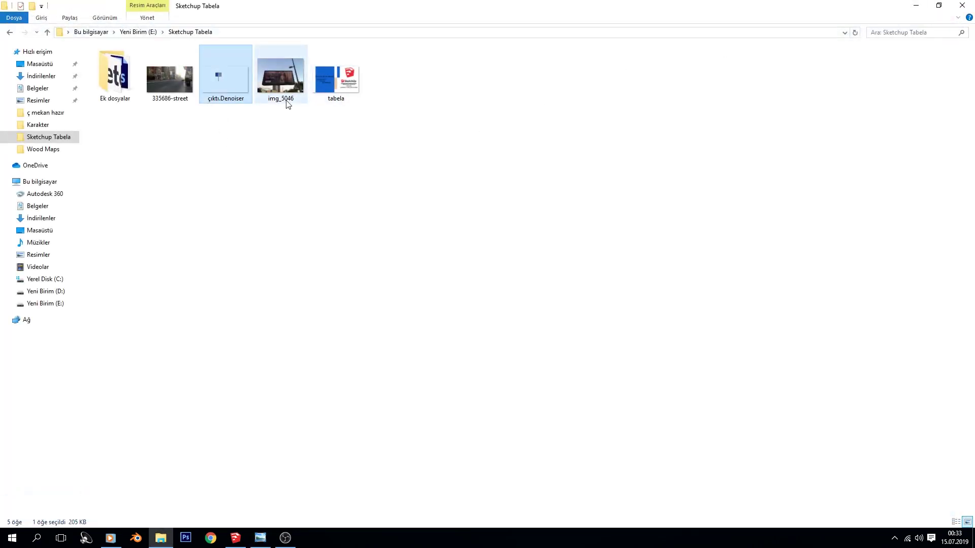
right_click(202, 86)
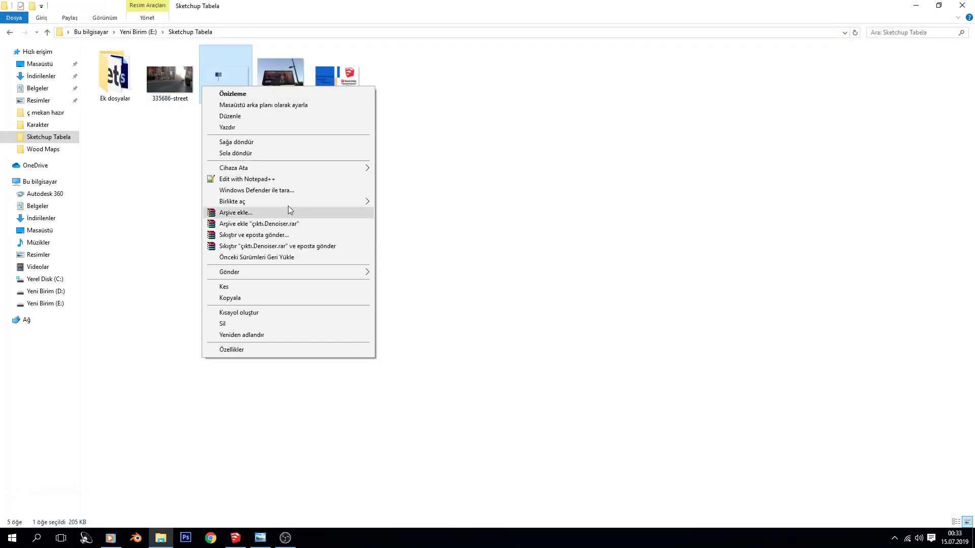
mouse_move(233, 202)
click(400, 213)
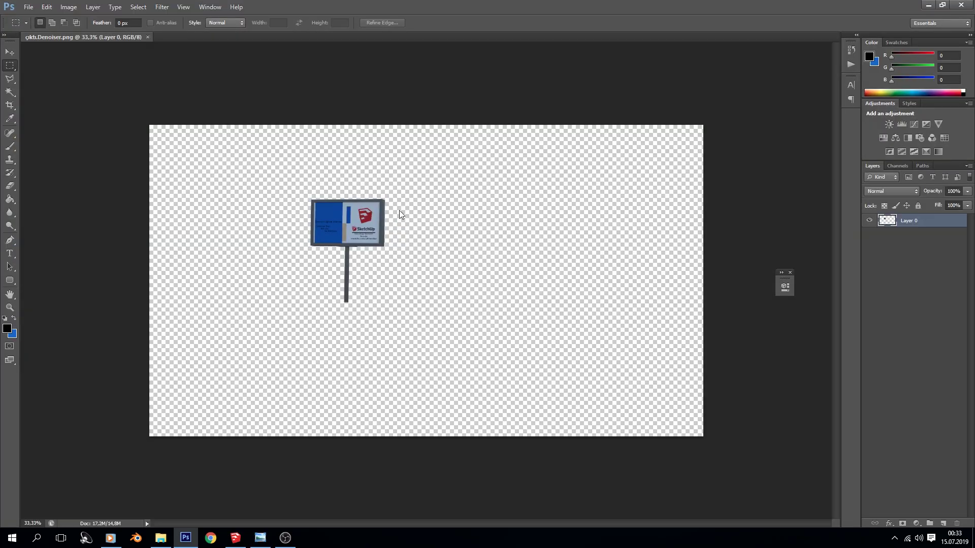
Drag the 335686-street photo into the Photoshop document and scale it to fill the canvas.
click(928, 5)
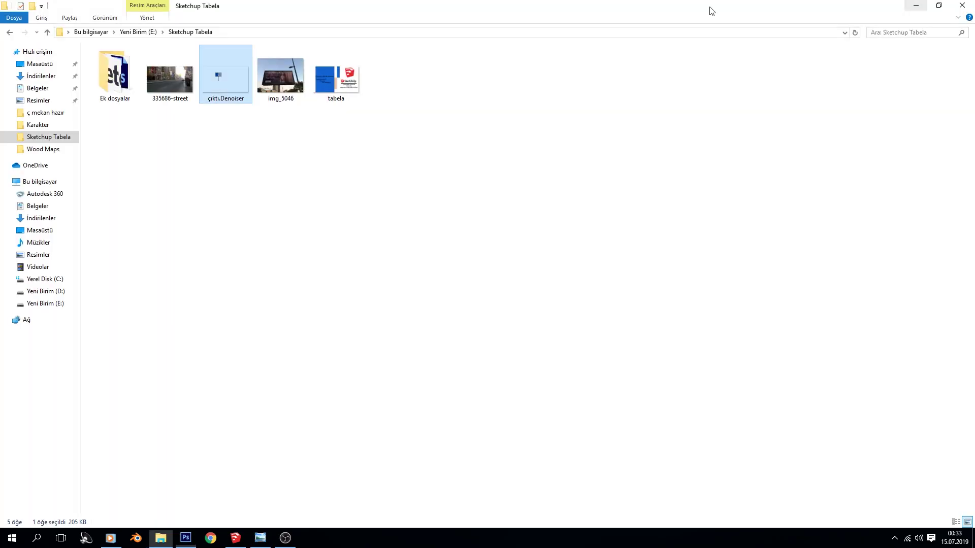
drag(172, 84, 186, 537)
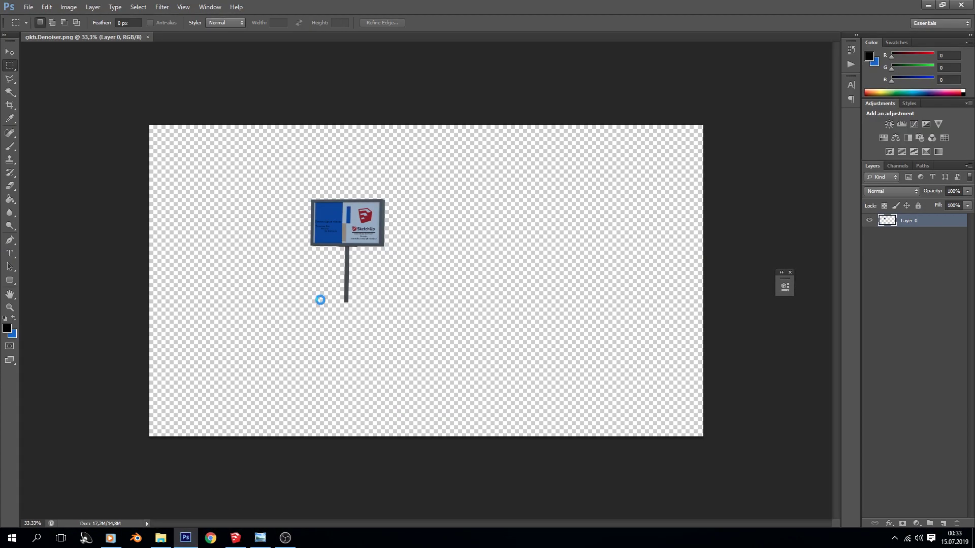
mouse_move(186, 536)
mouse_down()
mouse_move(435, 265)
mouse_move(228, 147)
mouse_up()
mouse_move(281, 199)
mouse_down()
mouse_move(697, 425)
mouse_move(701, 436)
mouse_up()
key(Return)
Move Layer 0 above the street photo and position the billboard with the Move tool.
drag(900, 238, 900, 217)
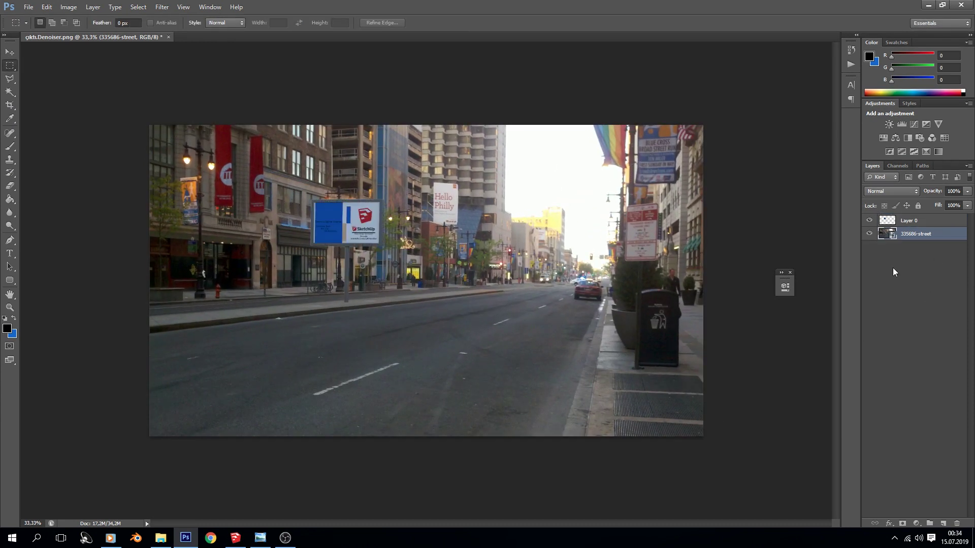
alt+scroll(313, 269, up, 3)
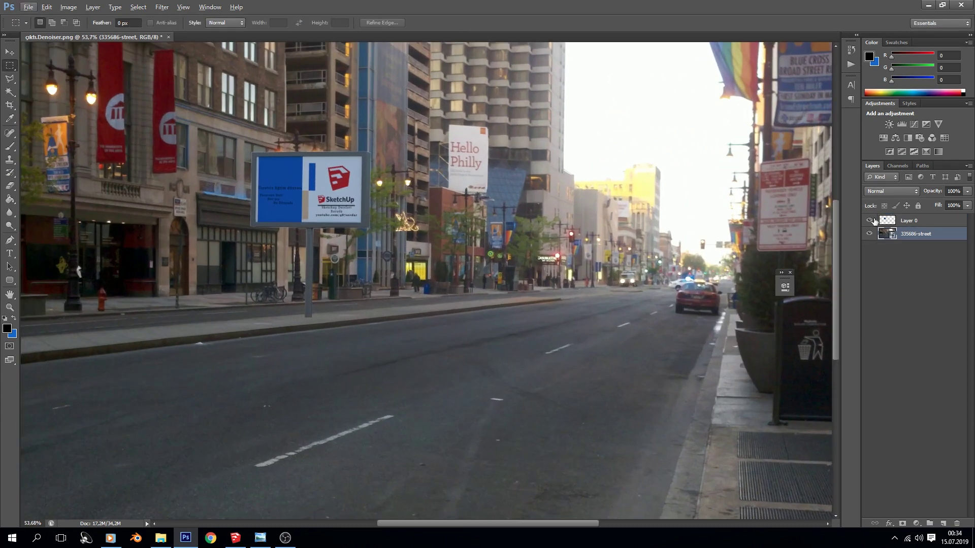
click(904, 230)
click(875, 221)
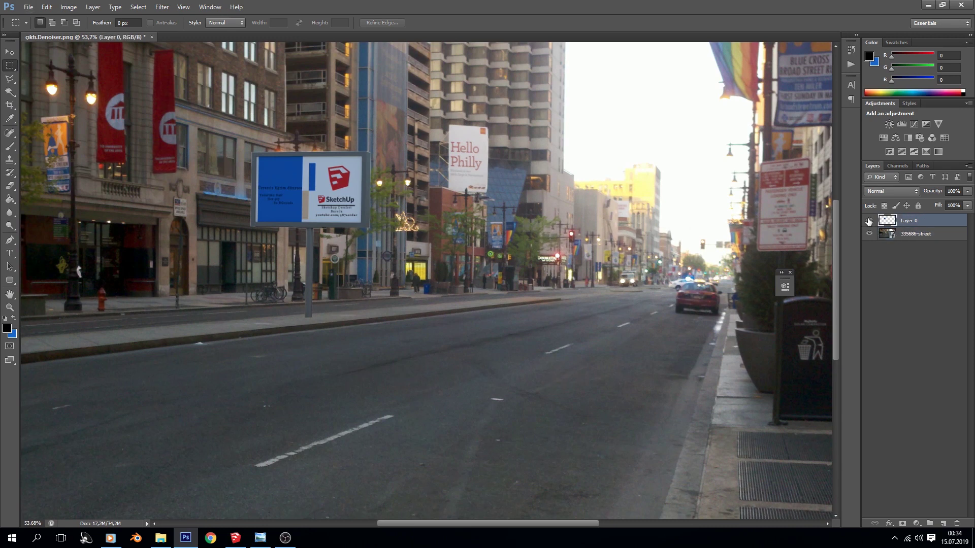
click(10, 52)
alt+scroll(202, 170, up, 3)
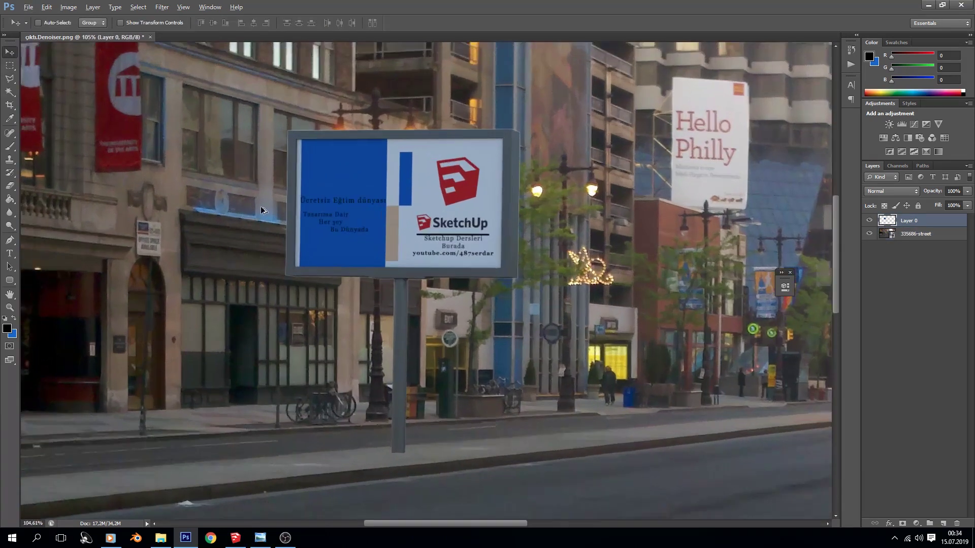
drag(415, 335, 298, 273)
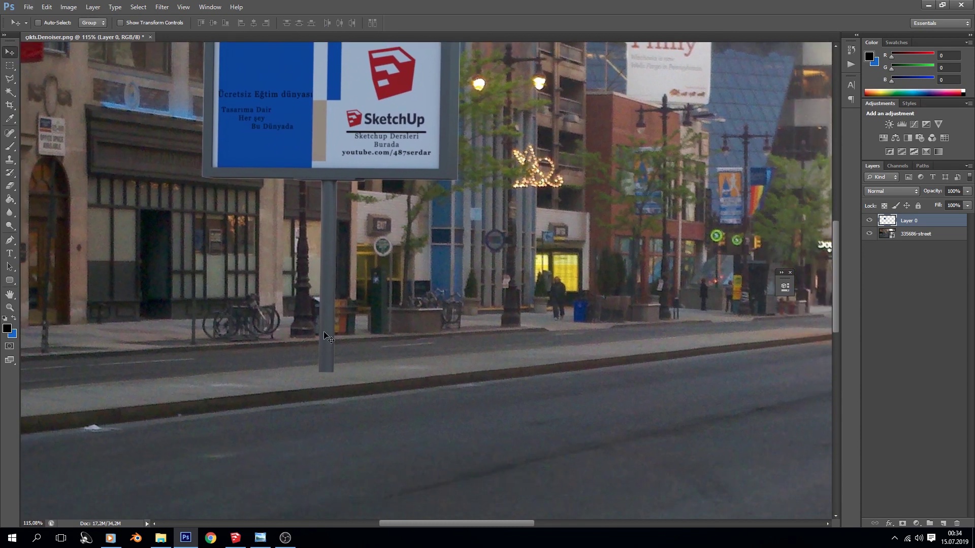
mouse_move(317, 334)
mouse_down()
mouse_move(579, 317)
mouse_move(311, 318)
mouse_up()
alt+scroll(277, 336, up, 3)
alt+scroll(277, 336, up, 1)
alt+scroll(290, 334, down, 3)
alt+scroll(297, 331, up, 4)
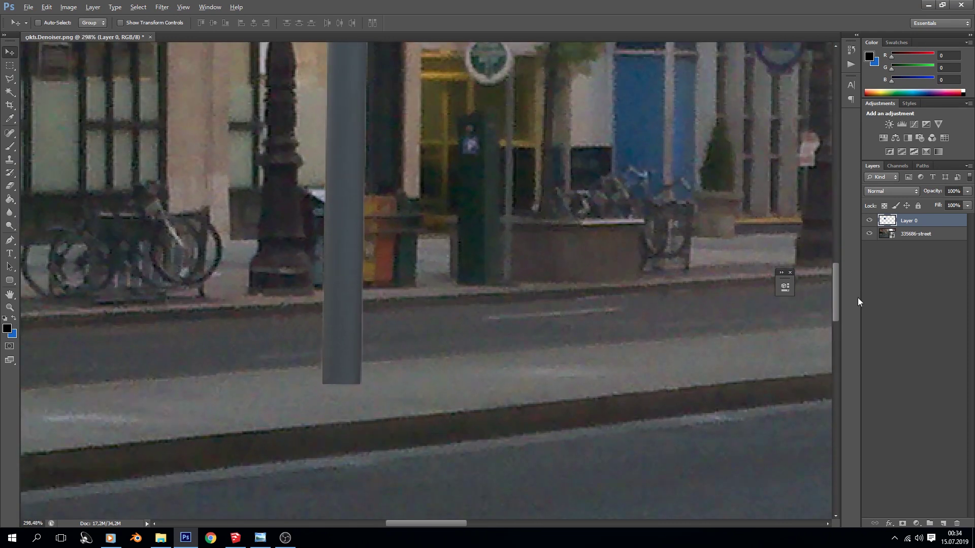
Add a layer mask to the billboard layer and pick a soft 38 px brush.
click(902, 523)
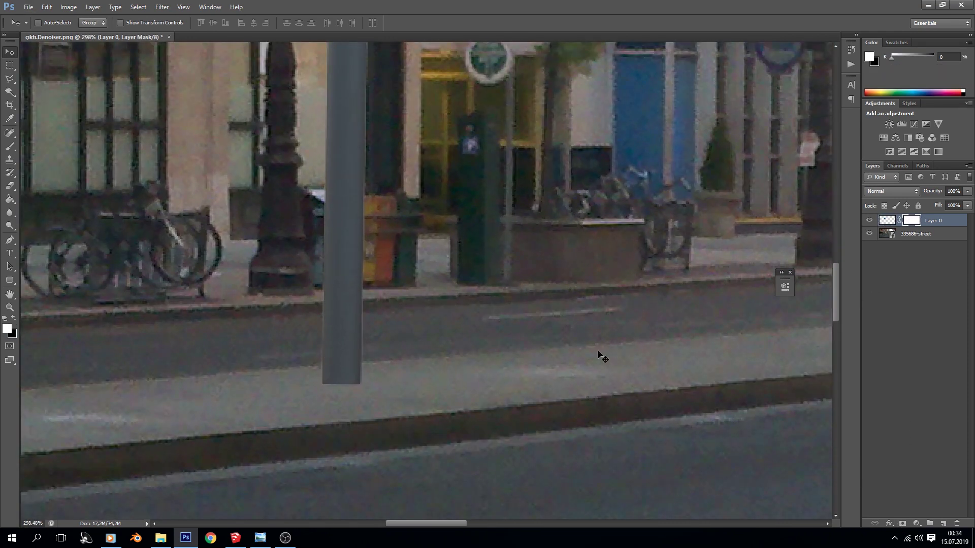
click(9, 147)
right_click(570, 412)
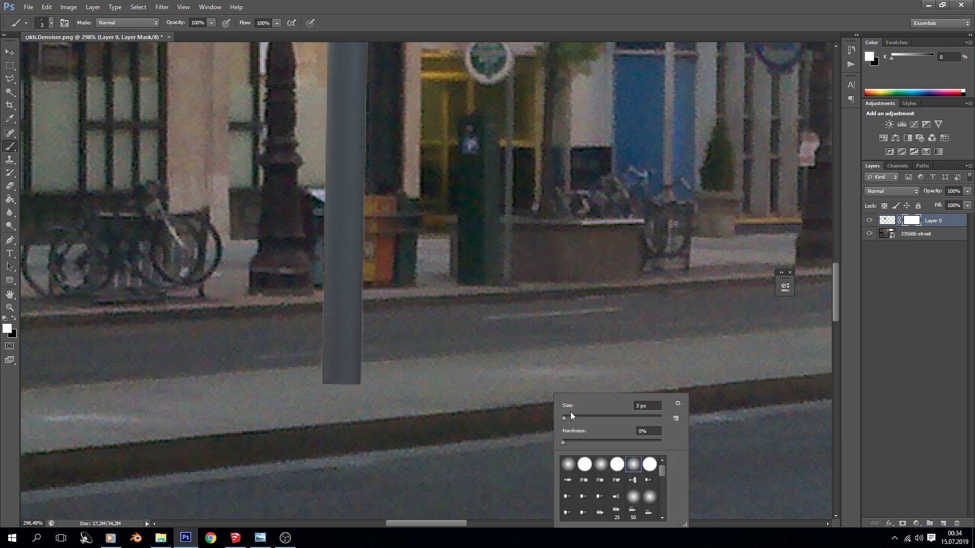
drag(571, 417, 583, 421)
click(605, 464)
click(413, 374)
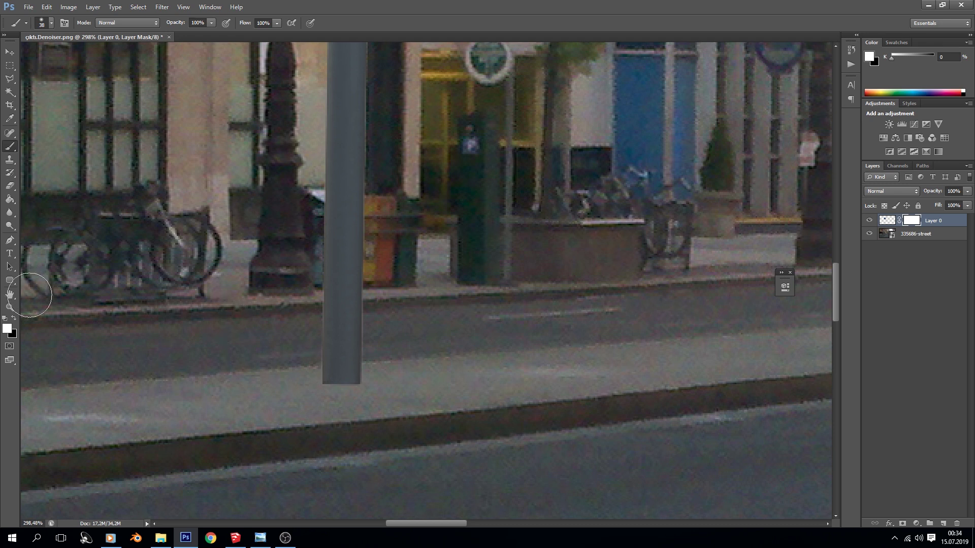
With black and a 23 px soft brush, paint out the pole's hard base edge on the mask.
click(15, 318)
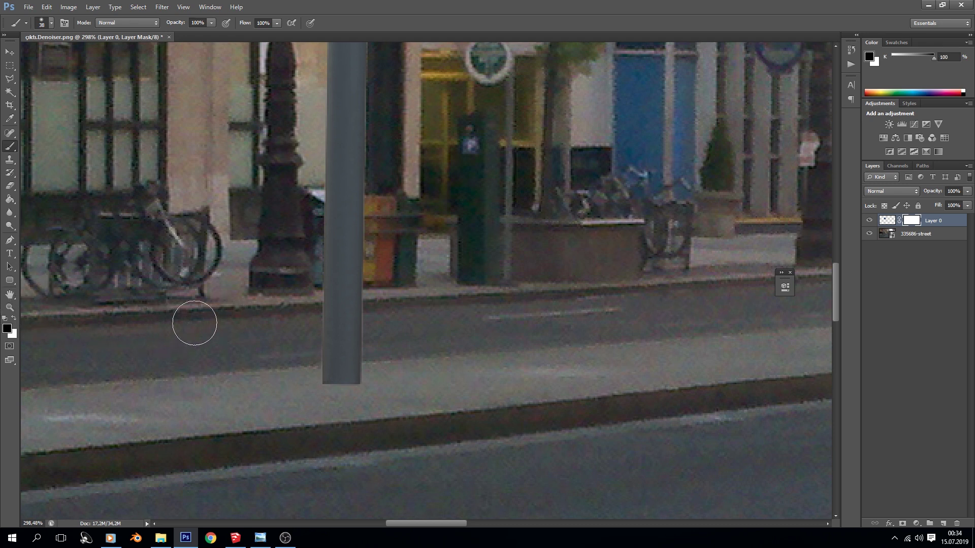
click(15, 319)
click(15, 318)
right_click(447, 394)
drag(467, 418, 463, 419)
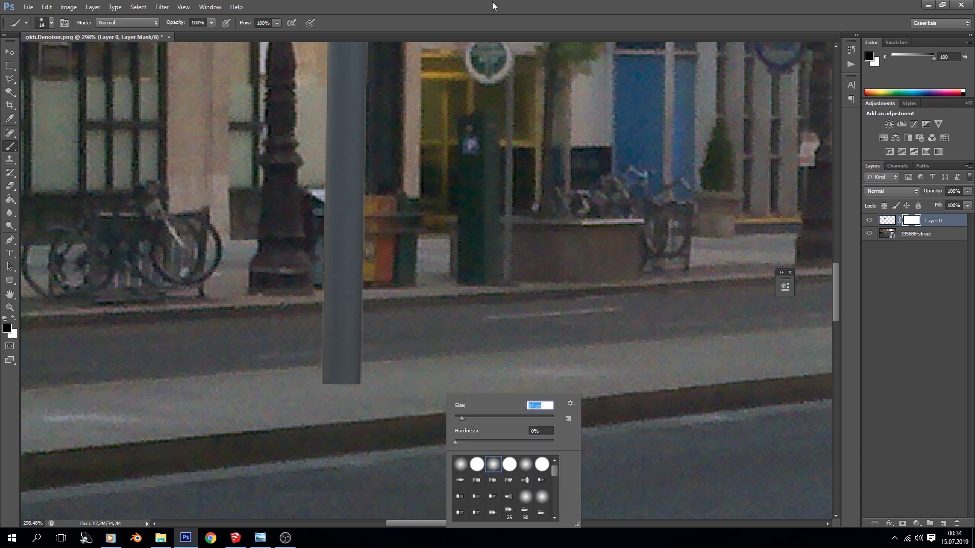
key(Return)
alt+scroll(346, 391, up, 3)
alt+scroll(346, 390, up, 2)
drag(271, 386, 383, 402)
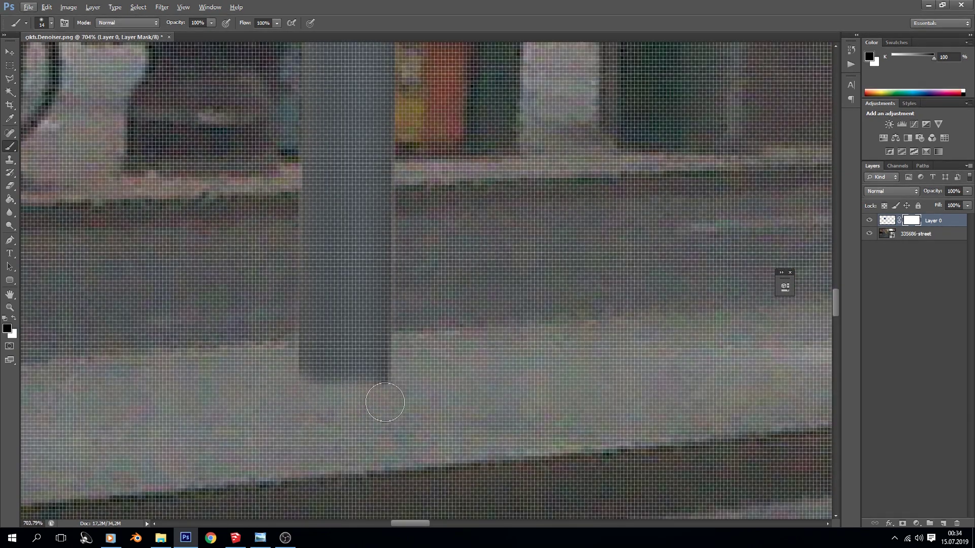
Zoom back out and target Layer 0's image thumbnail instead of its mask.
alt+scroll(365, 396, down, 5)
alt+scroll(403, 394, down, 3)
alt+scroll(411, 392, down, 2)
alt+scroll(418, 392, down, 1)
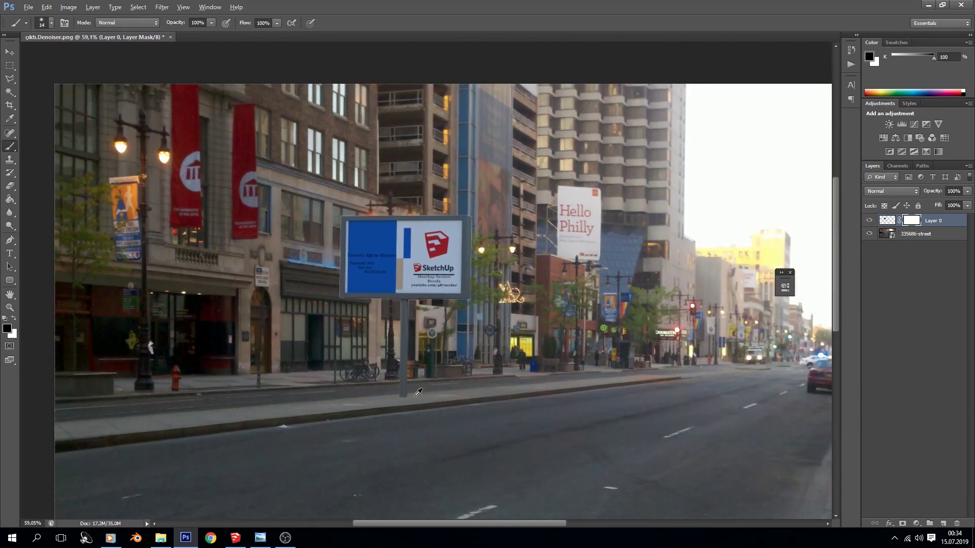
alt+scroll(418, 392, down, 1)
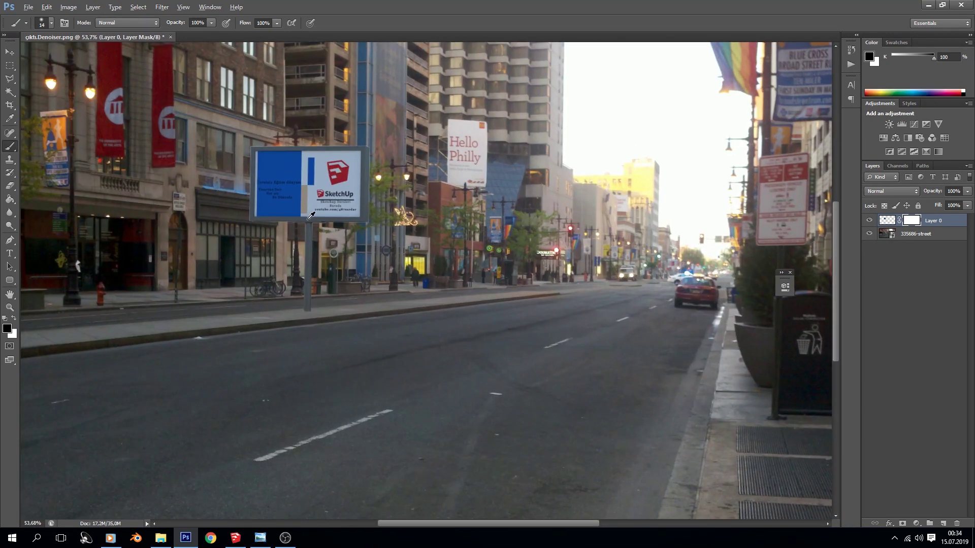
key(alt)
click(881, 220)
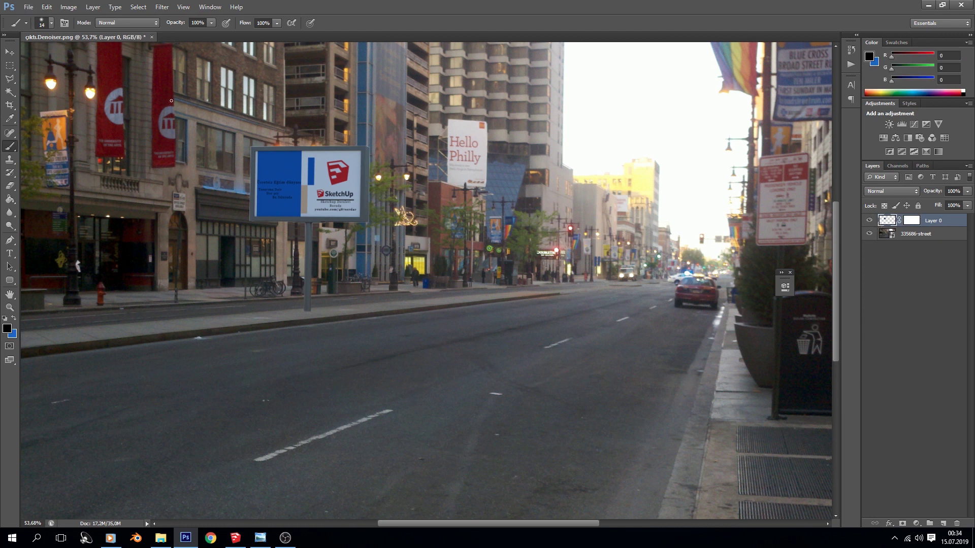
click(68, 6)
mouse_move(84, 33)
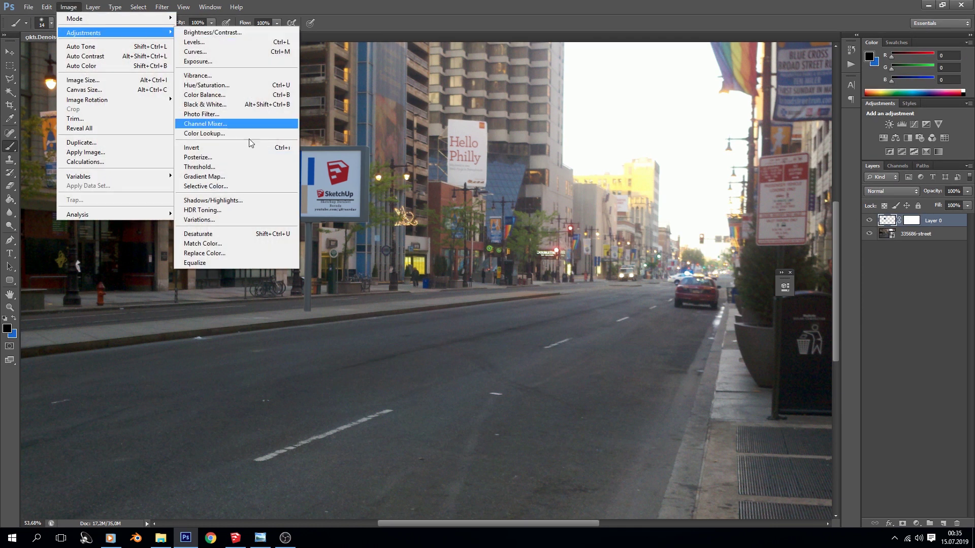
Apply Match Color with source çıktı.Denoiser.png and the 335686-street layer as reference.
click(223, 244)
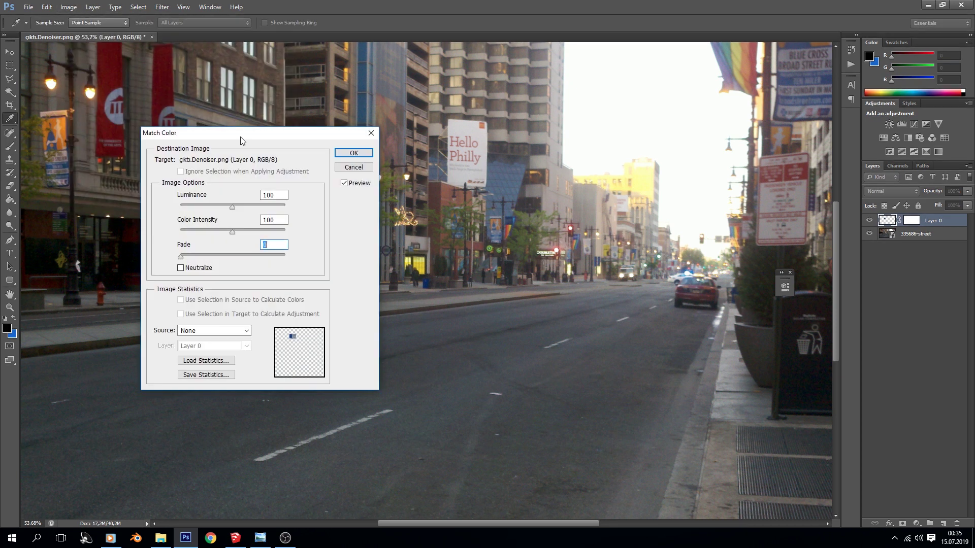
drag(240, 136, 571, 136)
click(547, 331)
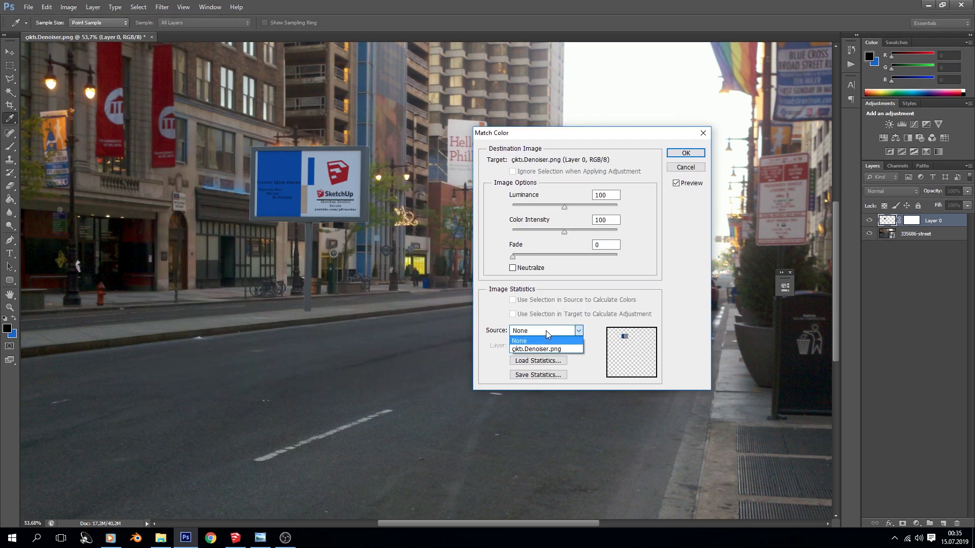
click(537, 349)
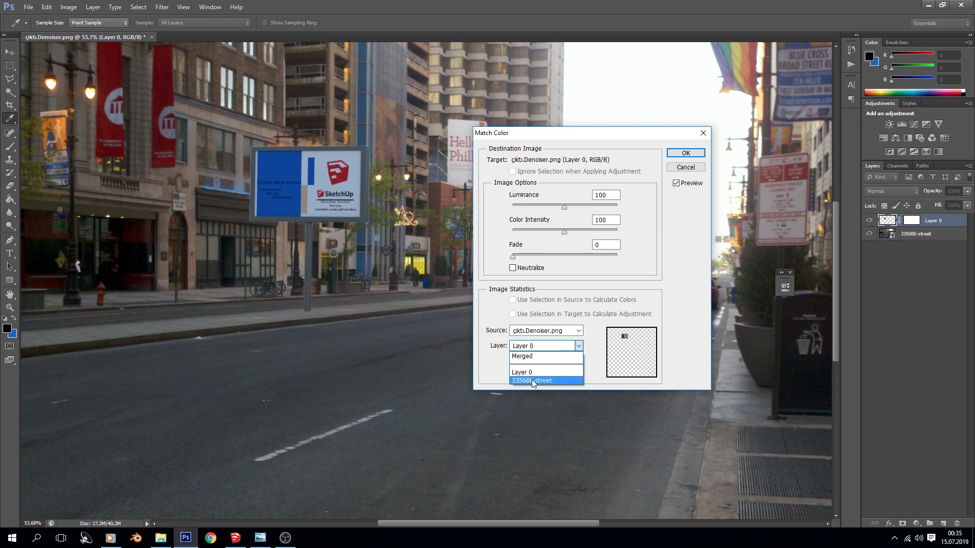
click(532, 380)
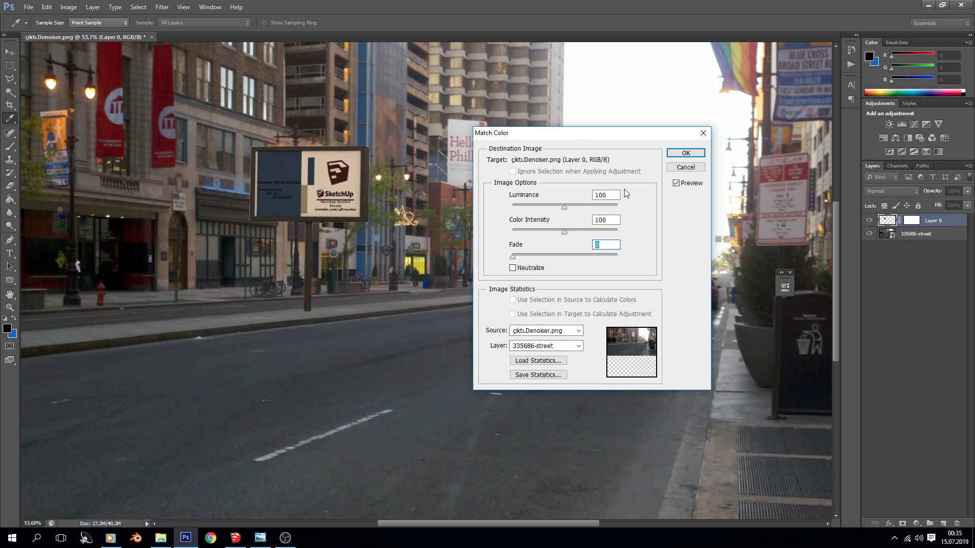
drag(557, 135, 595, 138)
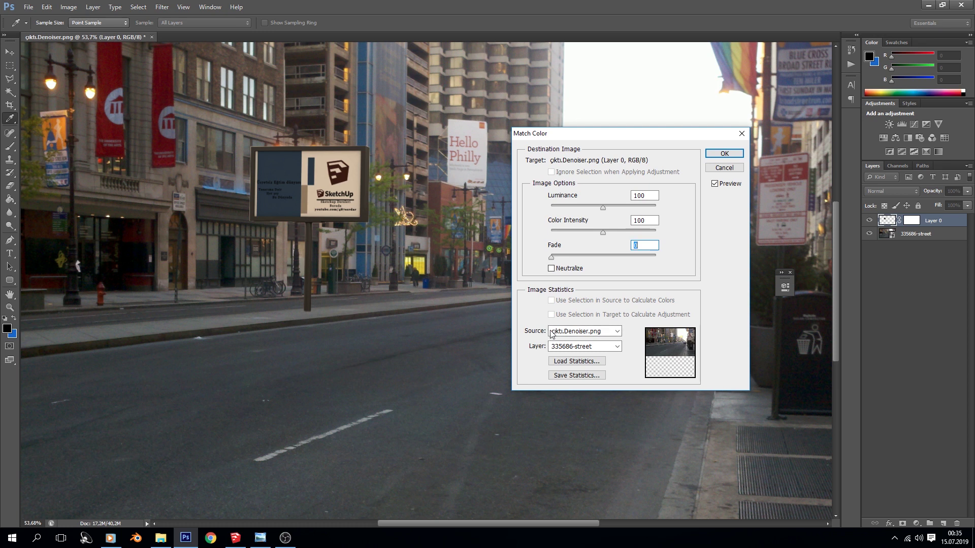
click(574, 335)
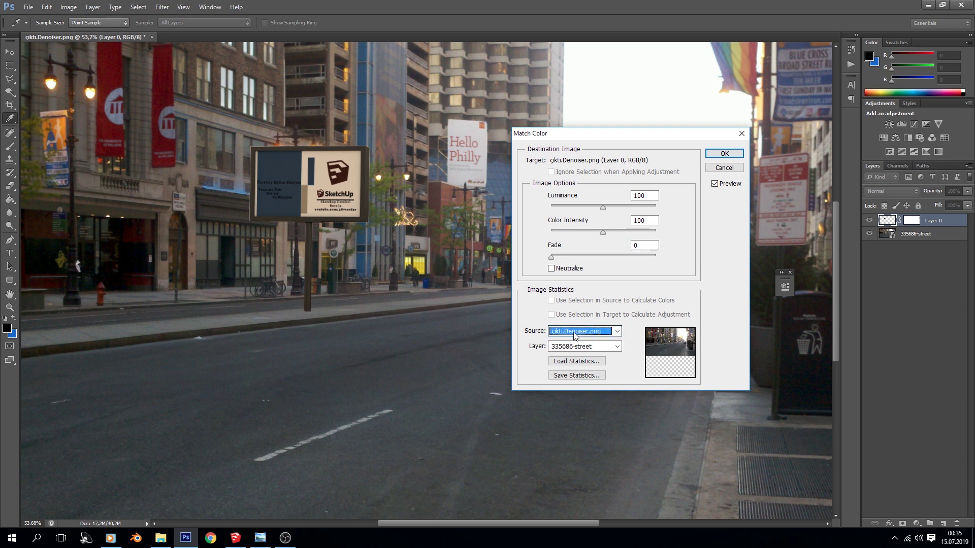
click(571, 331)
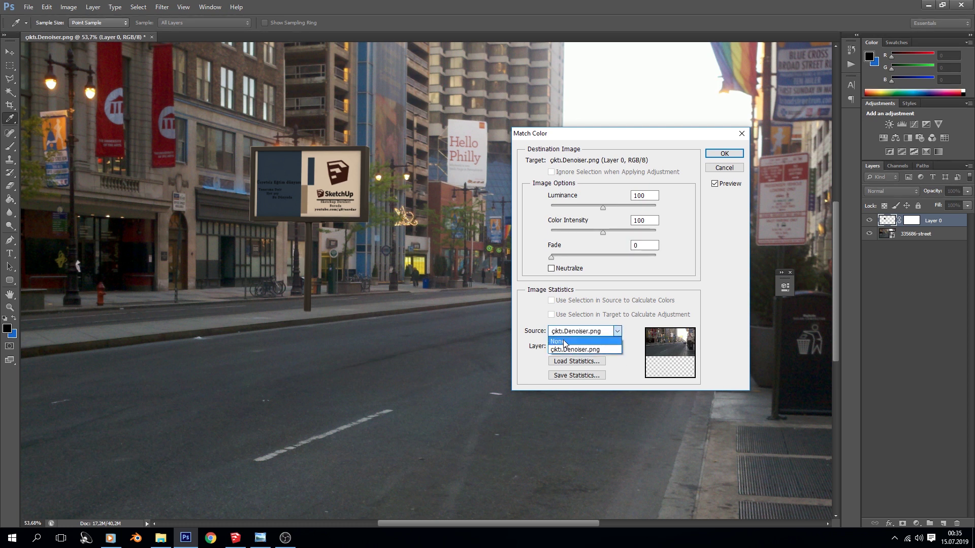
click(564, 343)
click(579, 331)
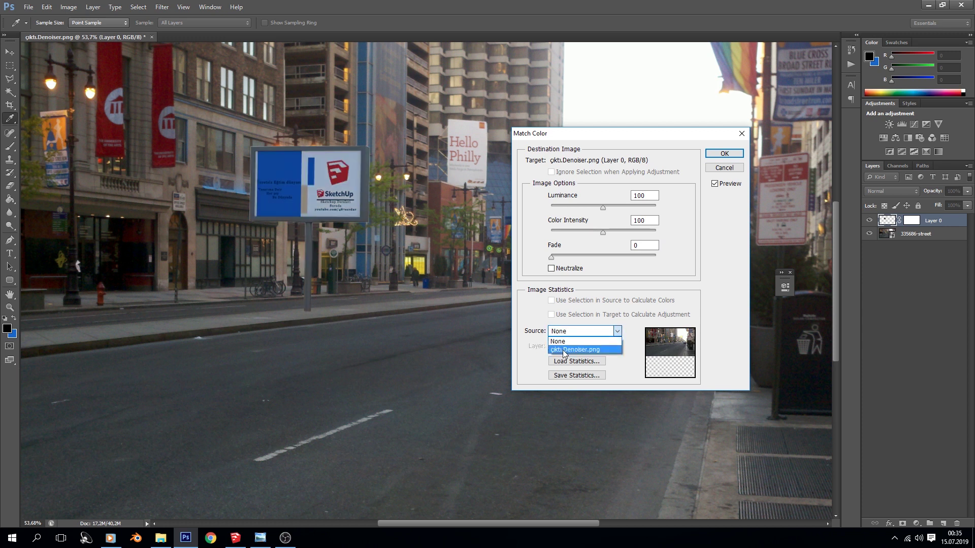
click(565, 349)
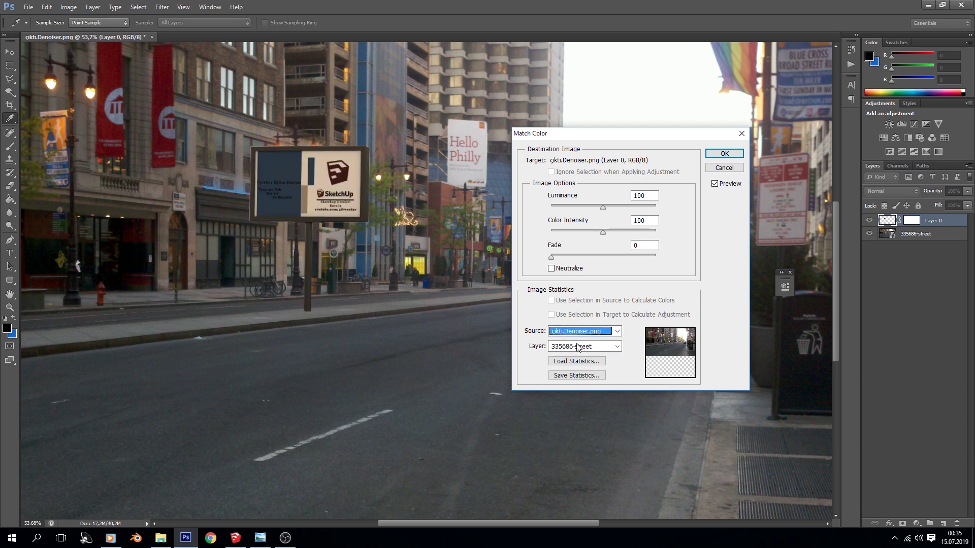
click(569, 346)
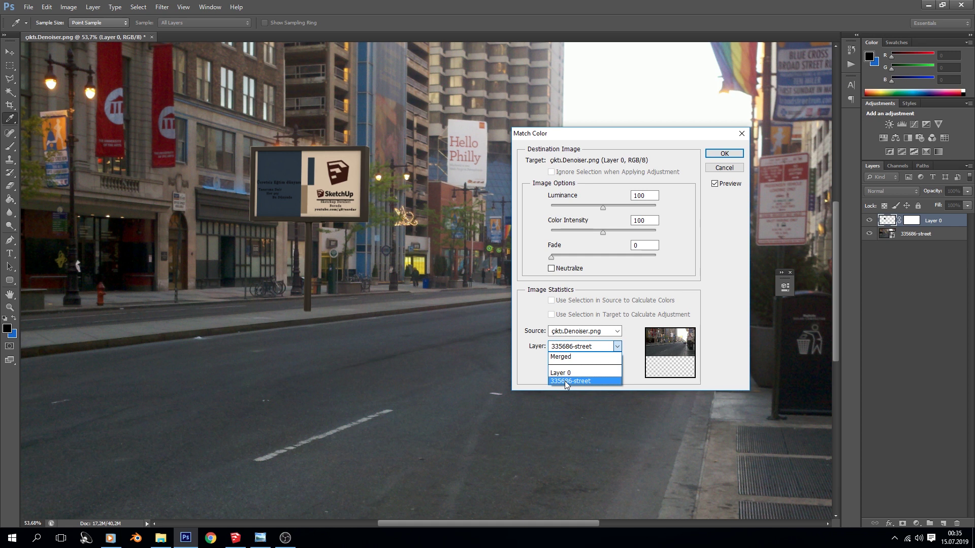
click(562, 382)
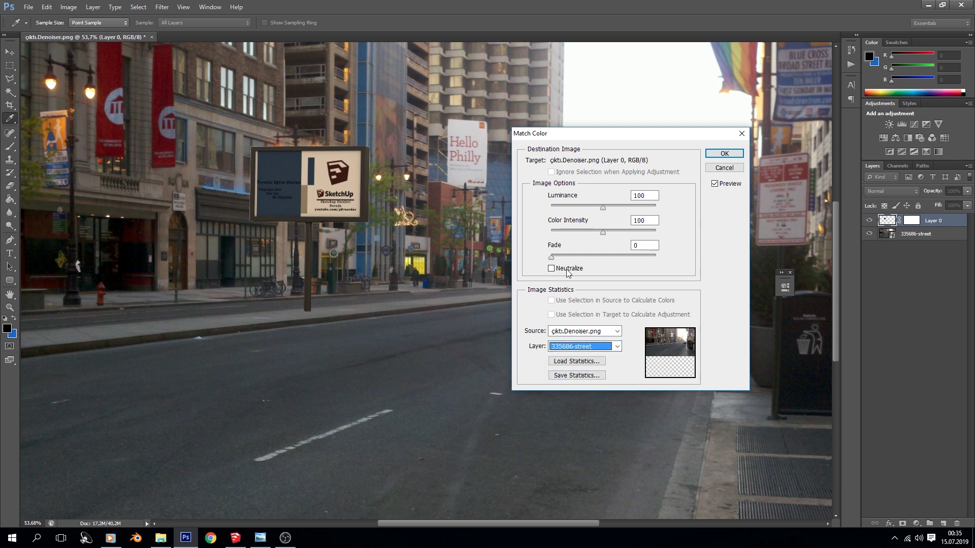
Set Luminance to 99, Color Intensity to 96 and a partial Fade, then apply the match.
click(549, 258)
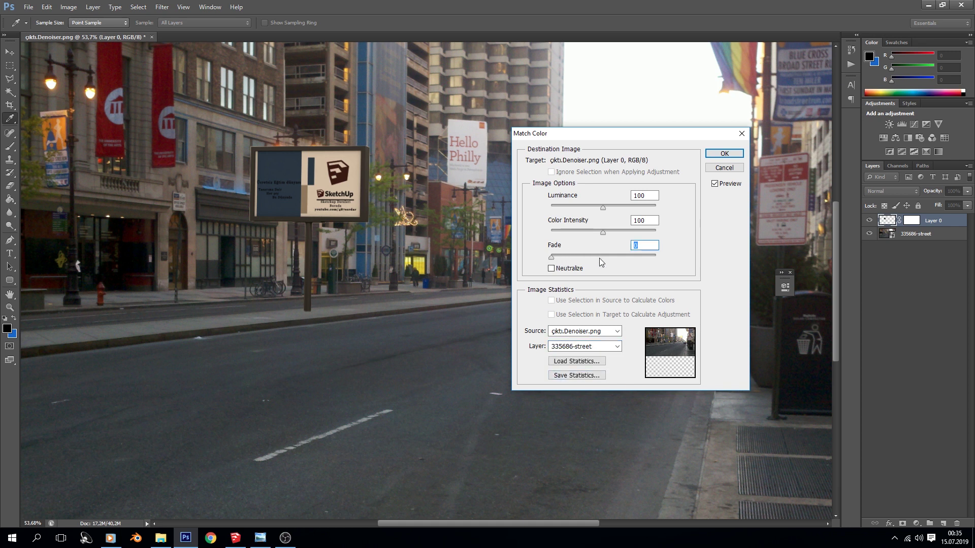
drag(594, 261, 513, 259)
drag(602, 208, 599, 209)
mouse_move(598, 208)
mouse_down()
mouse_move(571, 233)
mouse_move(541, 233)
mouse_up()
drag(654, 258, 598, 257)
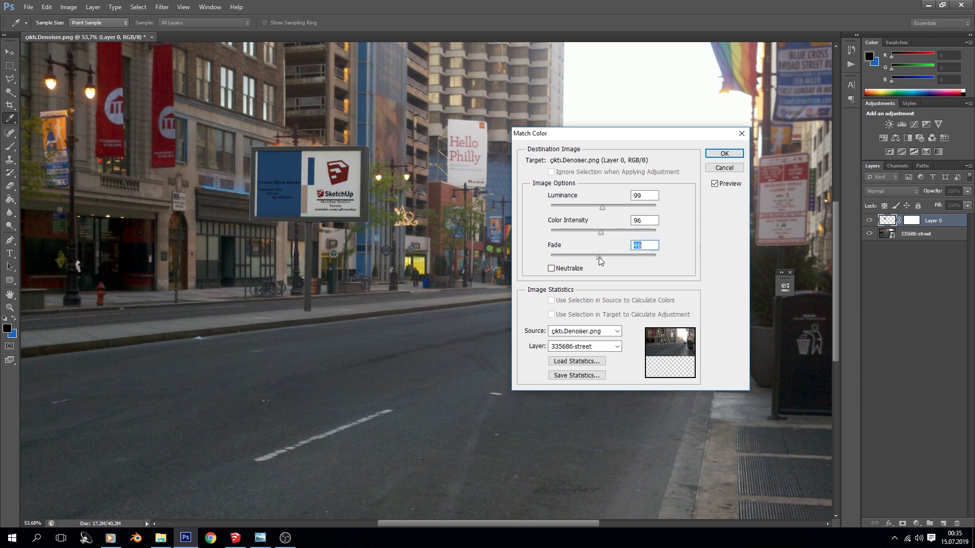
drag(584, 257, 592, 258)
click(724, 154)
Zoom in and out to inspect the finished billboard composite, then bring up the OBS window.
key(b)
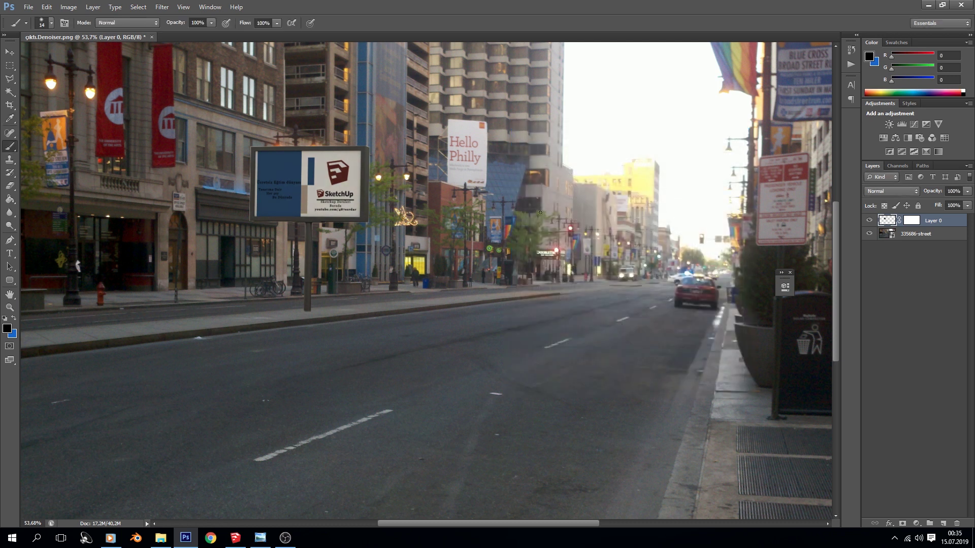
alt+scroll(356, 311, down, 1)
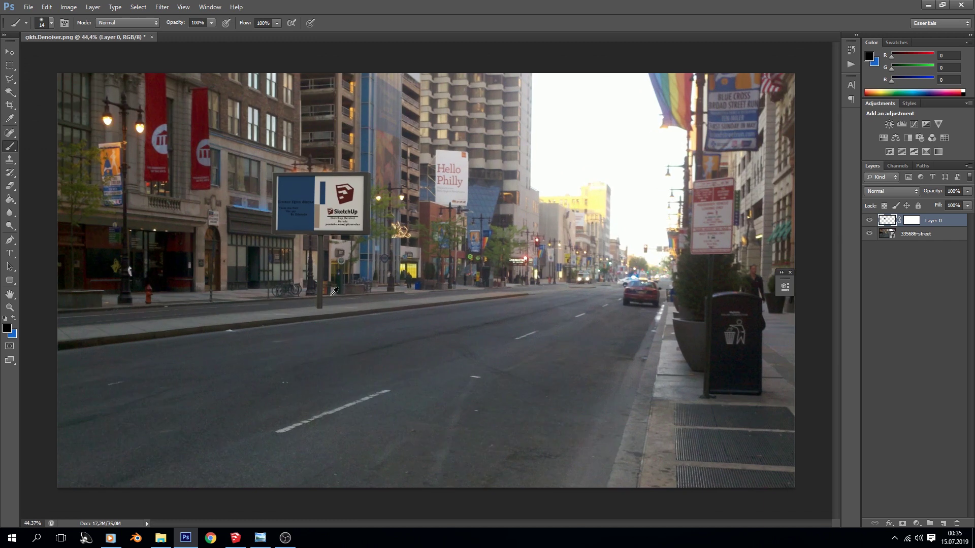
alt+scroll(335, 291, up, 3)
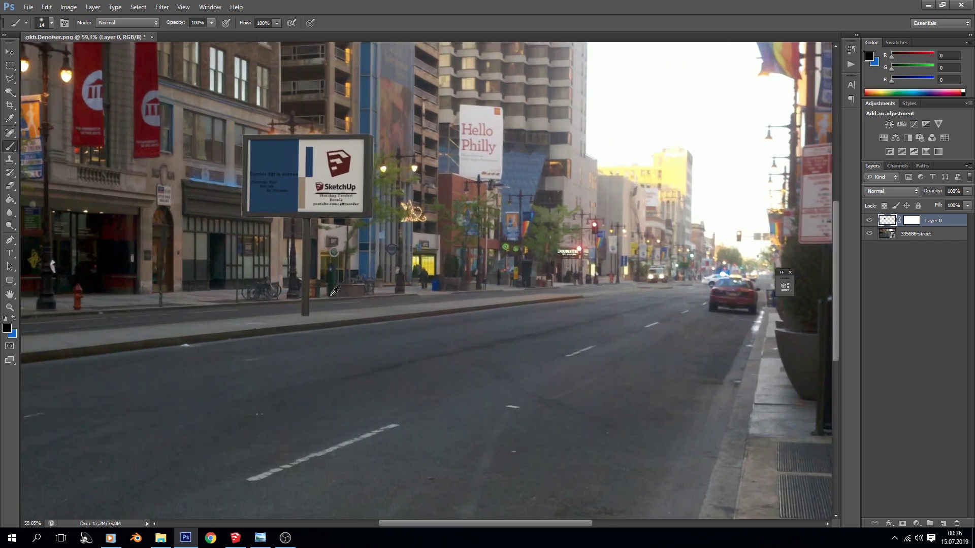
key(alt)
alt+scroll(333, 314, down, 3)
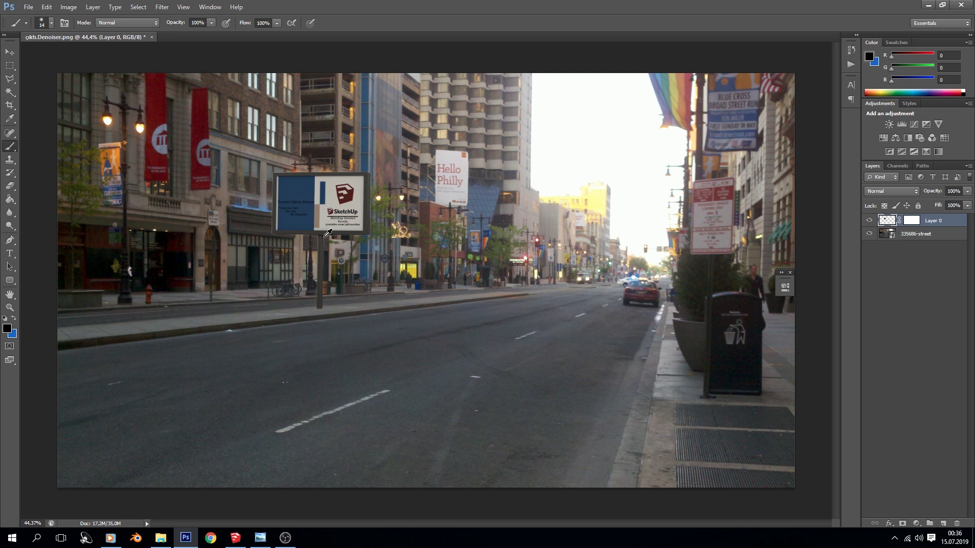
alt+scroll(274, 252, up, 2)
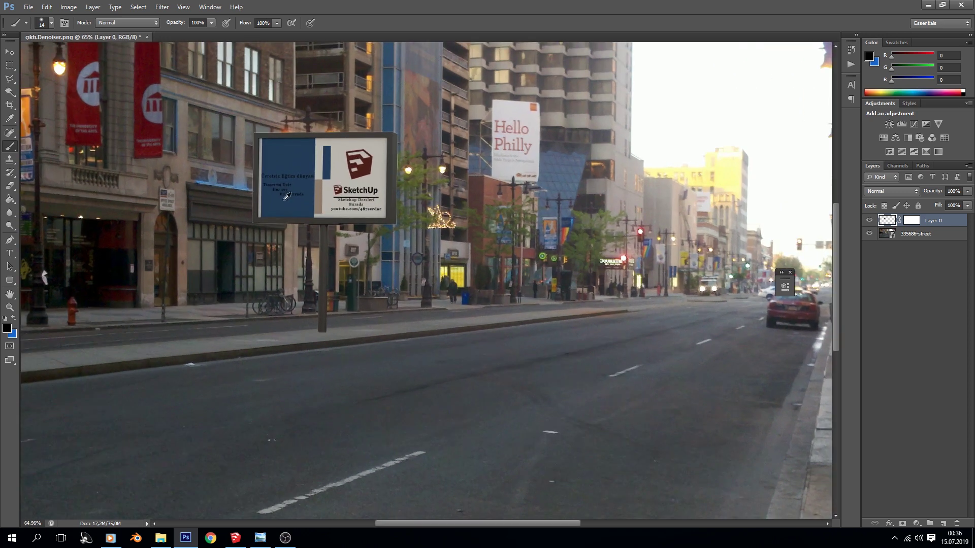
alt+scroll(287, 196, up, 2)
alt+scroll(287, 197, up, 2)
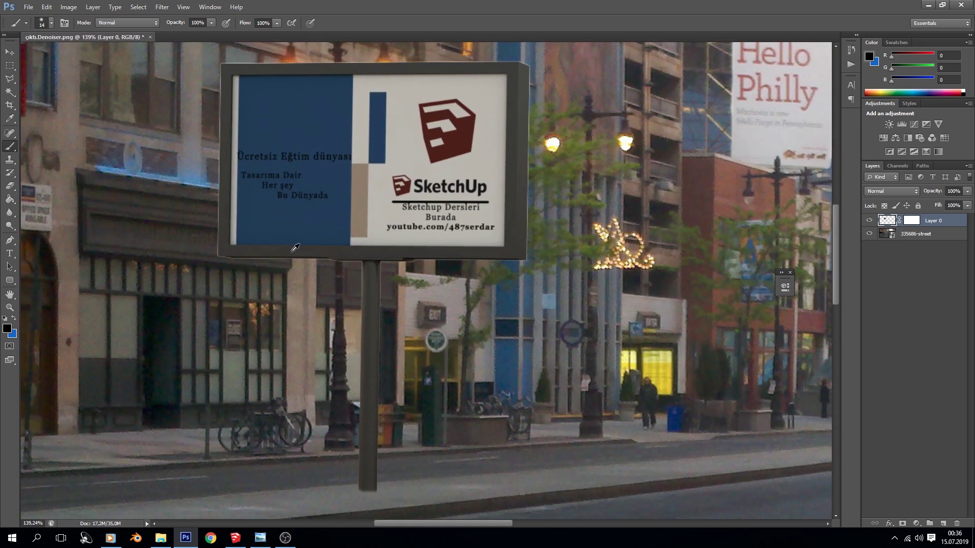
alt+scroll(220, 246, up, 2)
alt+scroll(220, 246, up, 2)
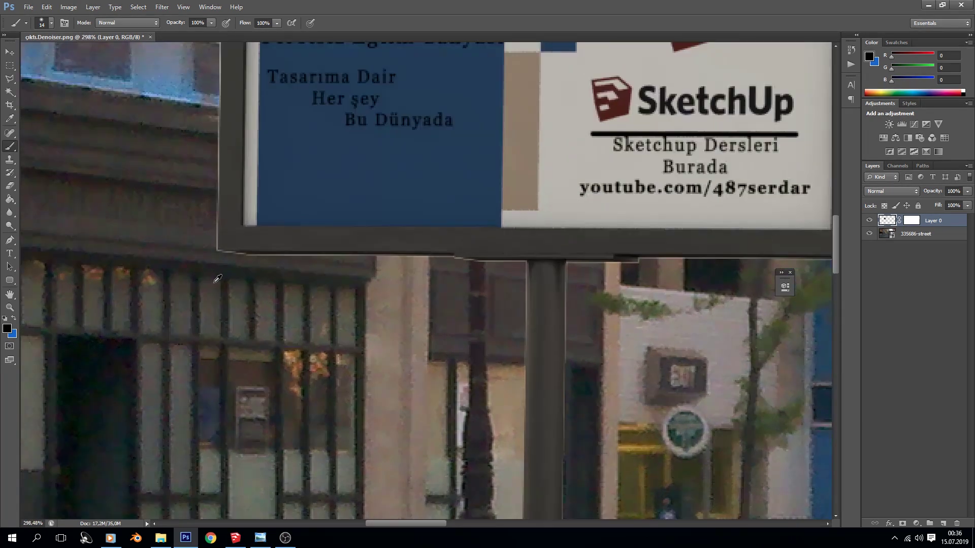
alt+scroll(330, 305, down, 2)
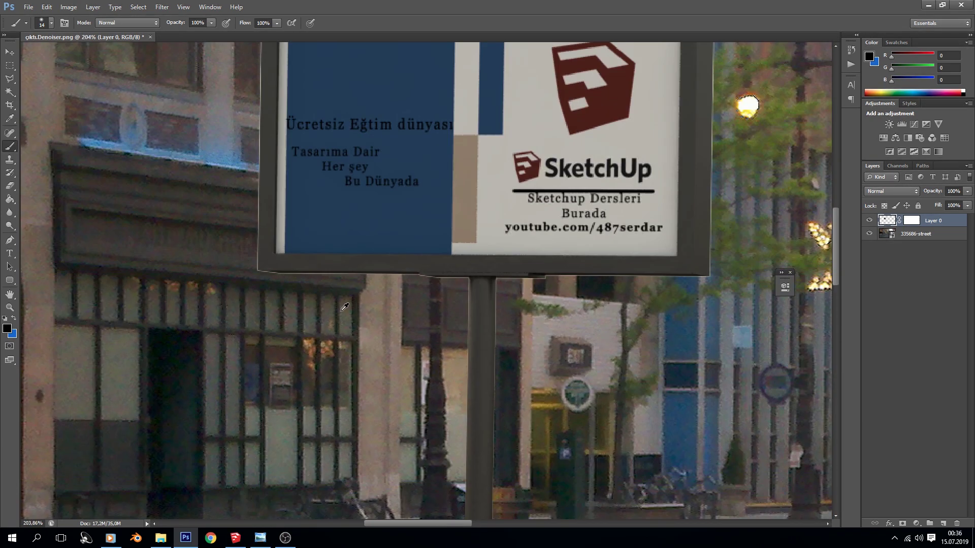
alt+scroll(344, 307, down, 1)
alt+scroll(345, 307, down, 1)
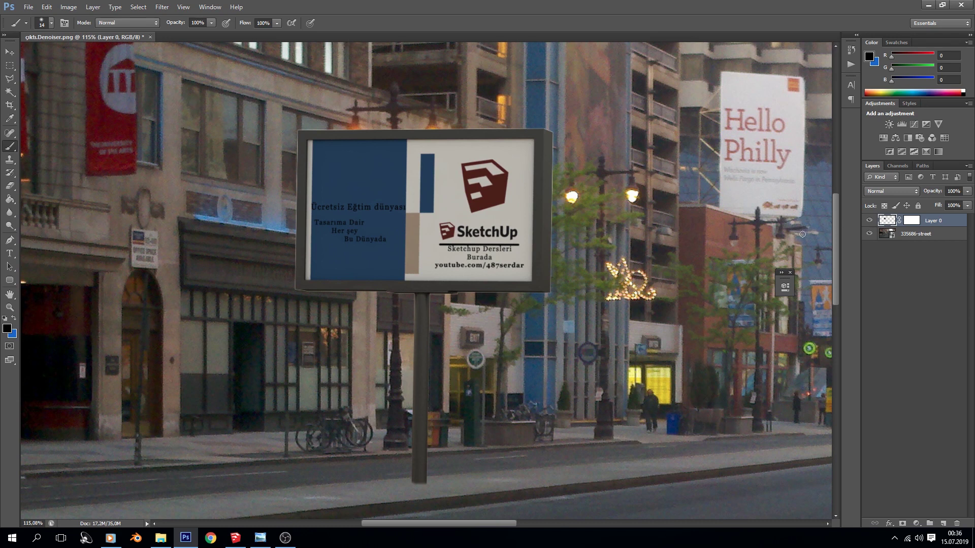
alt+scroll(521, 367, down, 2)
alt+scroll(522, 366, down, 2)
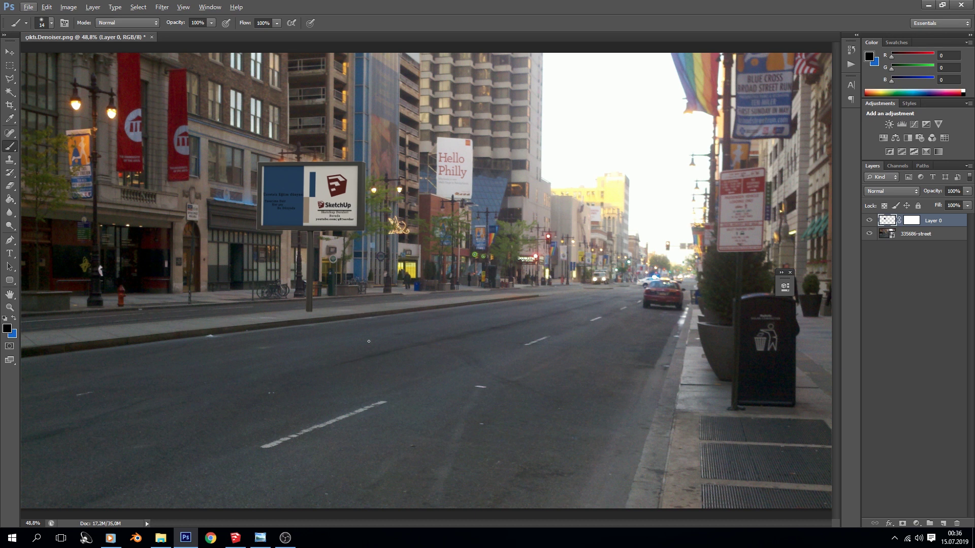
click(288, 539)
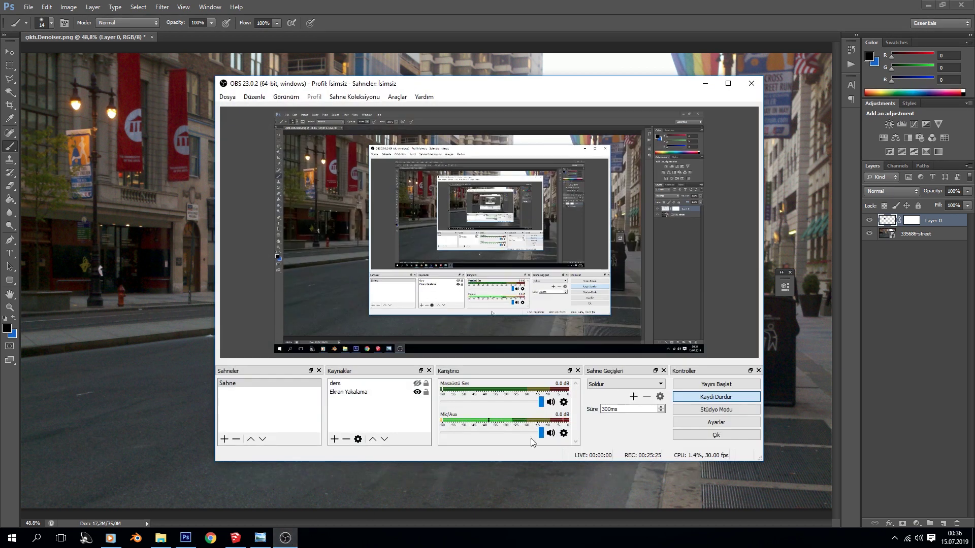